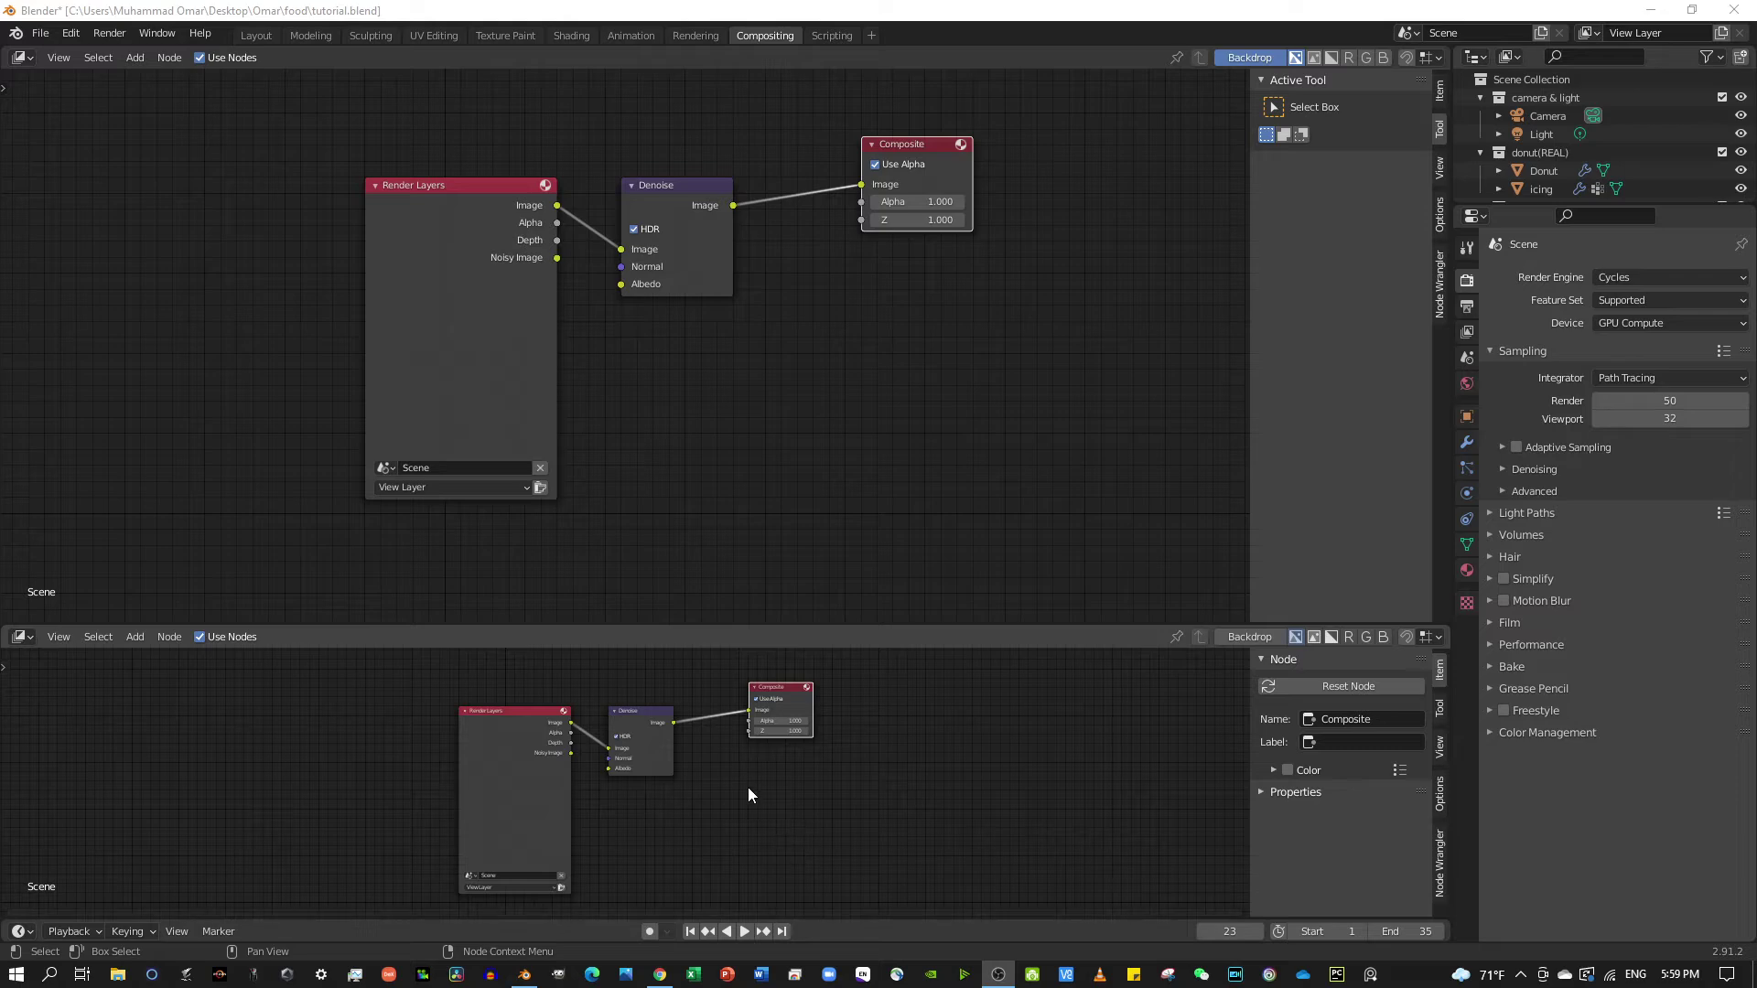
Move the Composite node closer to the Denoise node, leaving its Use Alpha on.
{"action": "scroll", "coordinate": [754, 805], "scroll_direction": "up", "scroll_amount": 1}
{"action": "scroll", "coordinate": [728, 748], "scroll_direction": "up", "scroll_amount": 1}
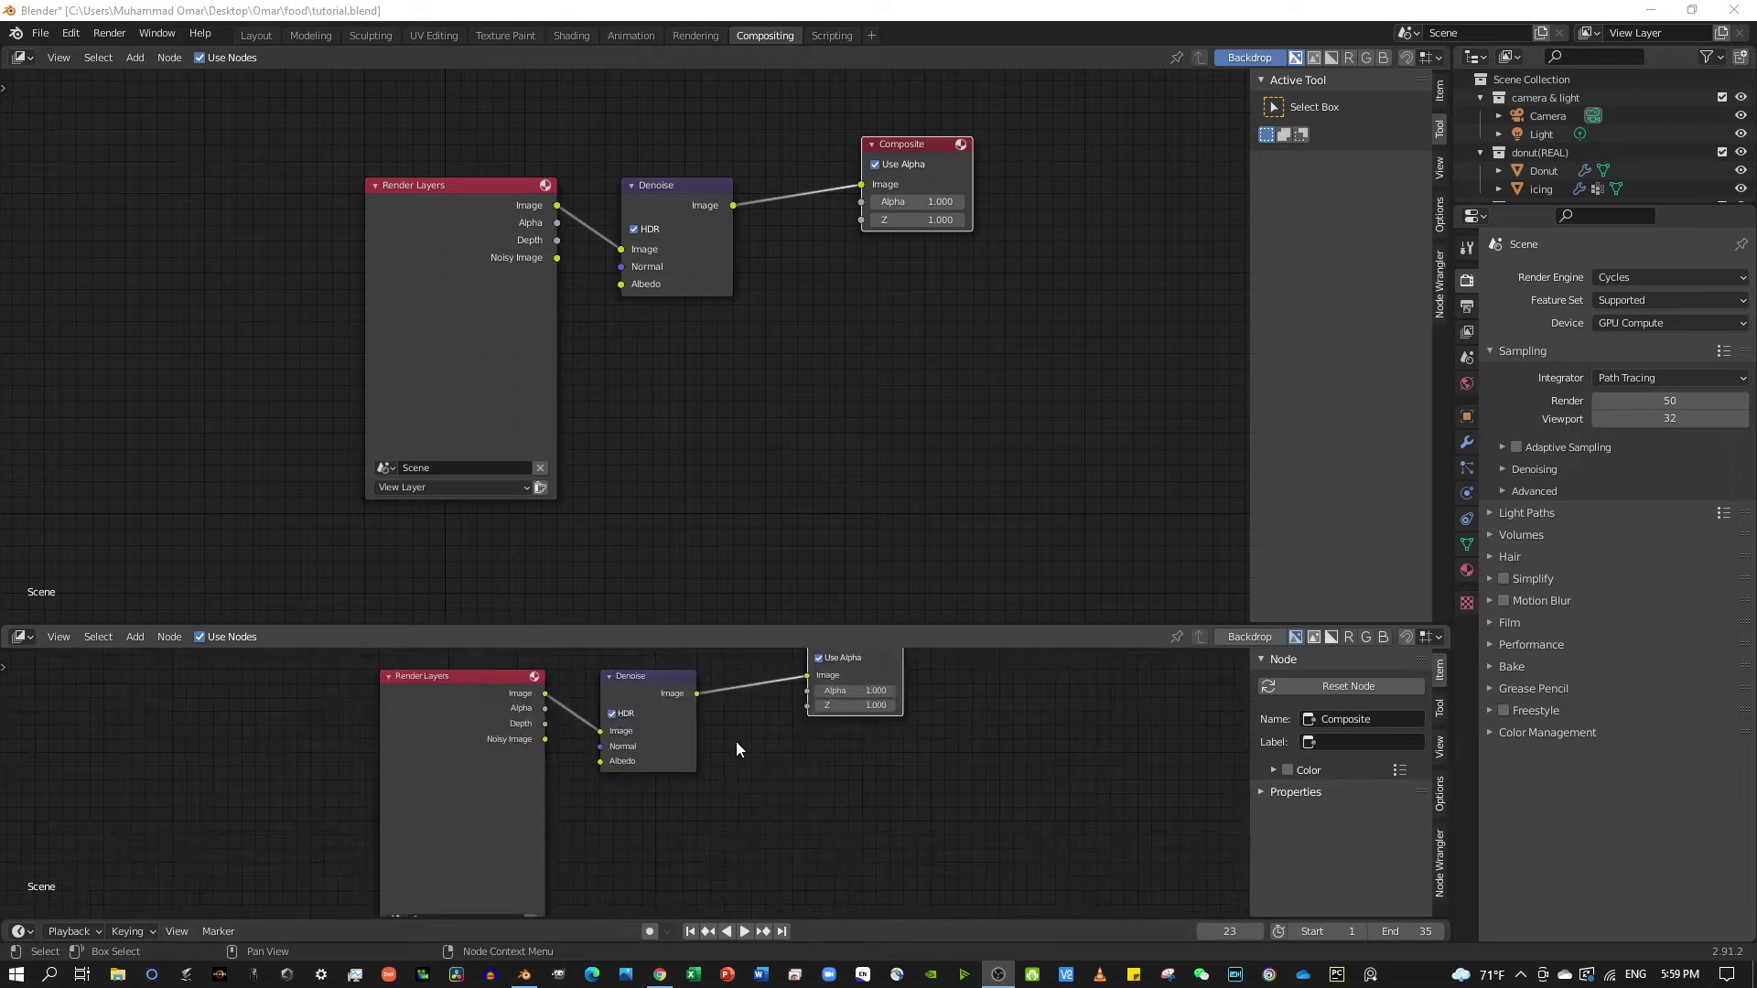
{"action": "scroll", "coordinate": [760, 714], "scroll_direction": "down", "scroll_amount": 1}
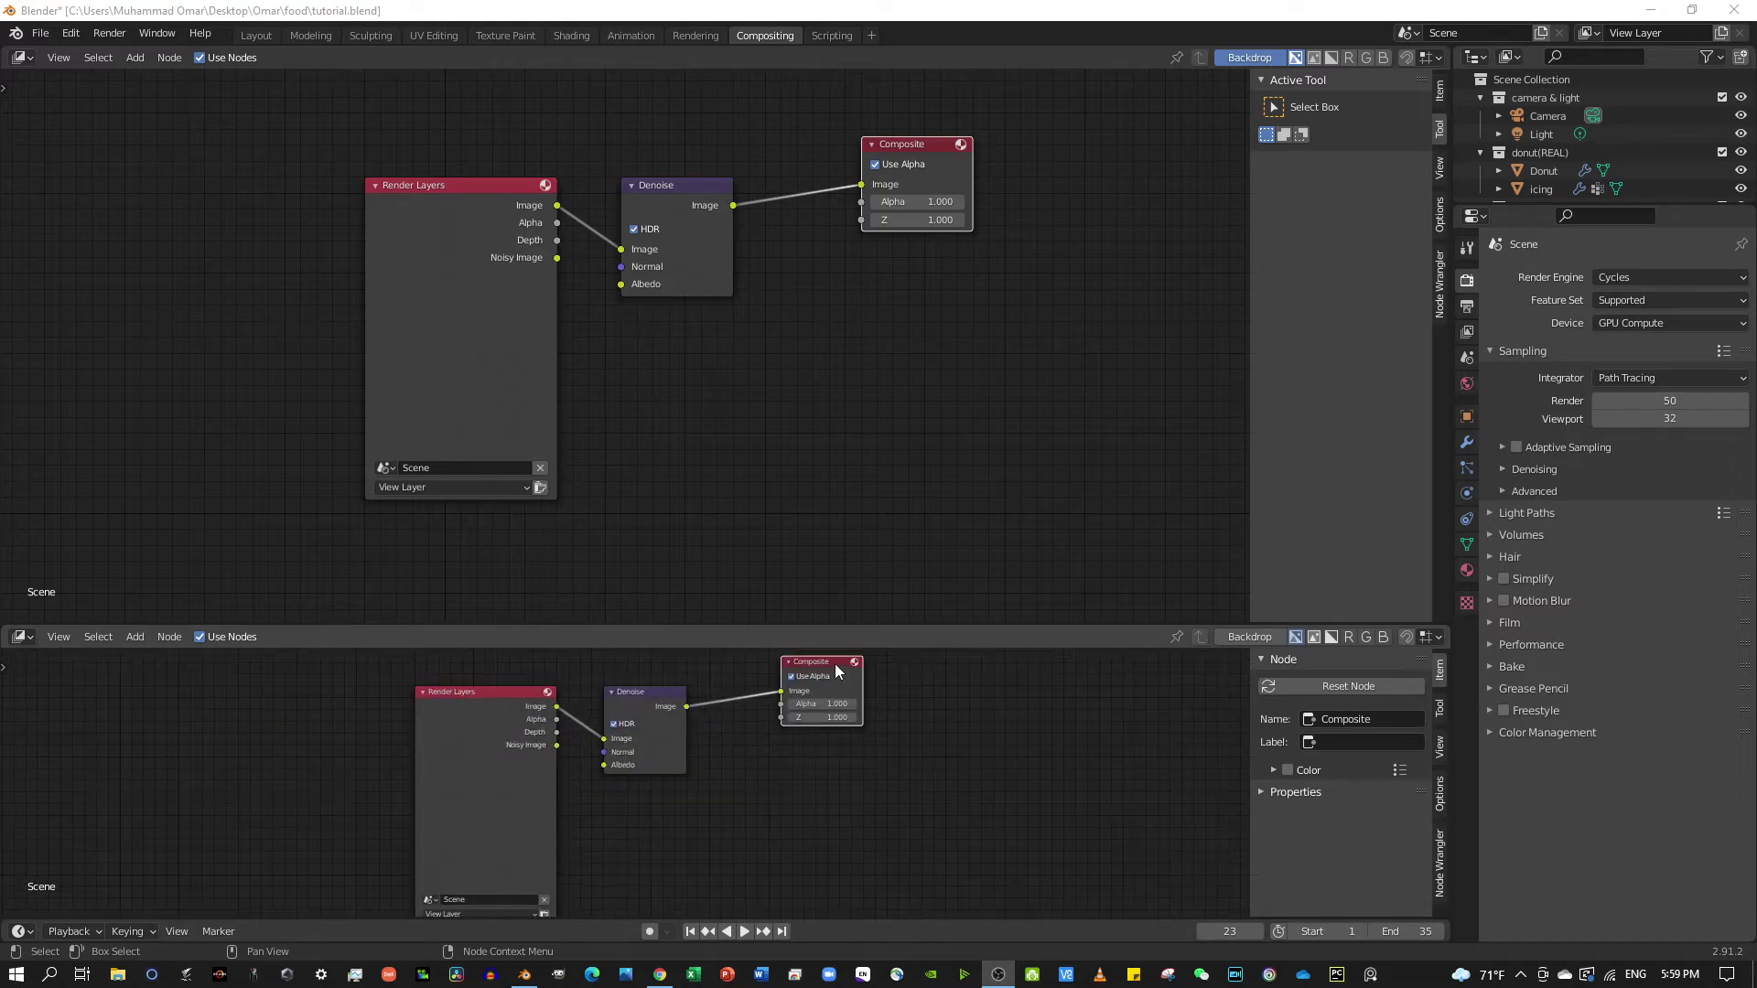
{"action": "left_click", "coordinate": [835, 677]}
{"action": "mouse_move", "coordinate": [838, 688]}
{"action": "left_mouse_down"}
{"action": "mouse_move", "coordinate": [858, 666]}
{"action": "mouse_move", "coordinate": [777, 710]}
{"action": "left_mouse_up"}
{"action": "left_click", "coordinate": [768, 703]}
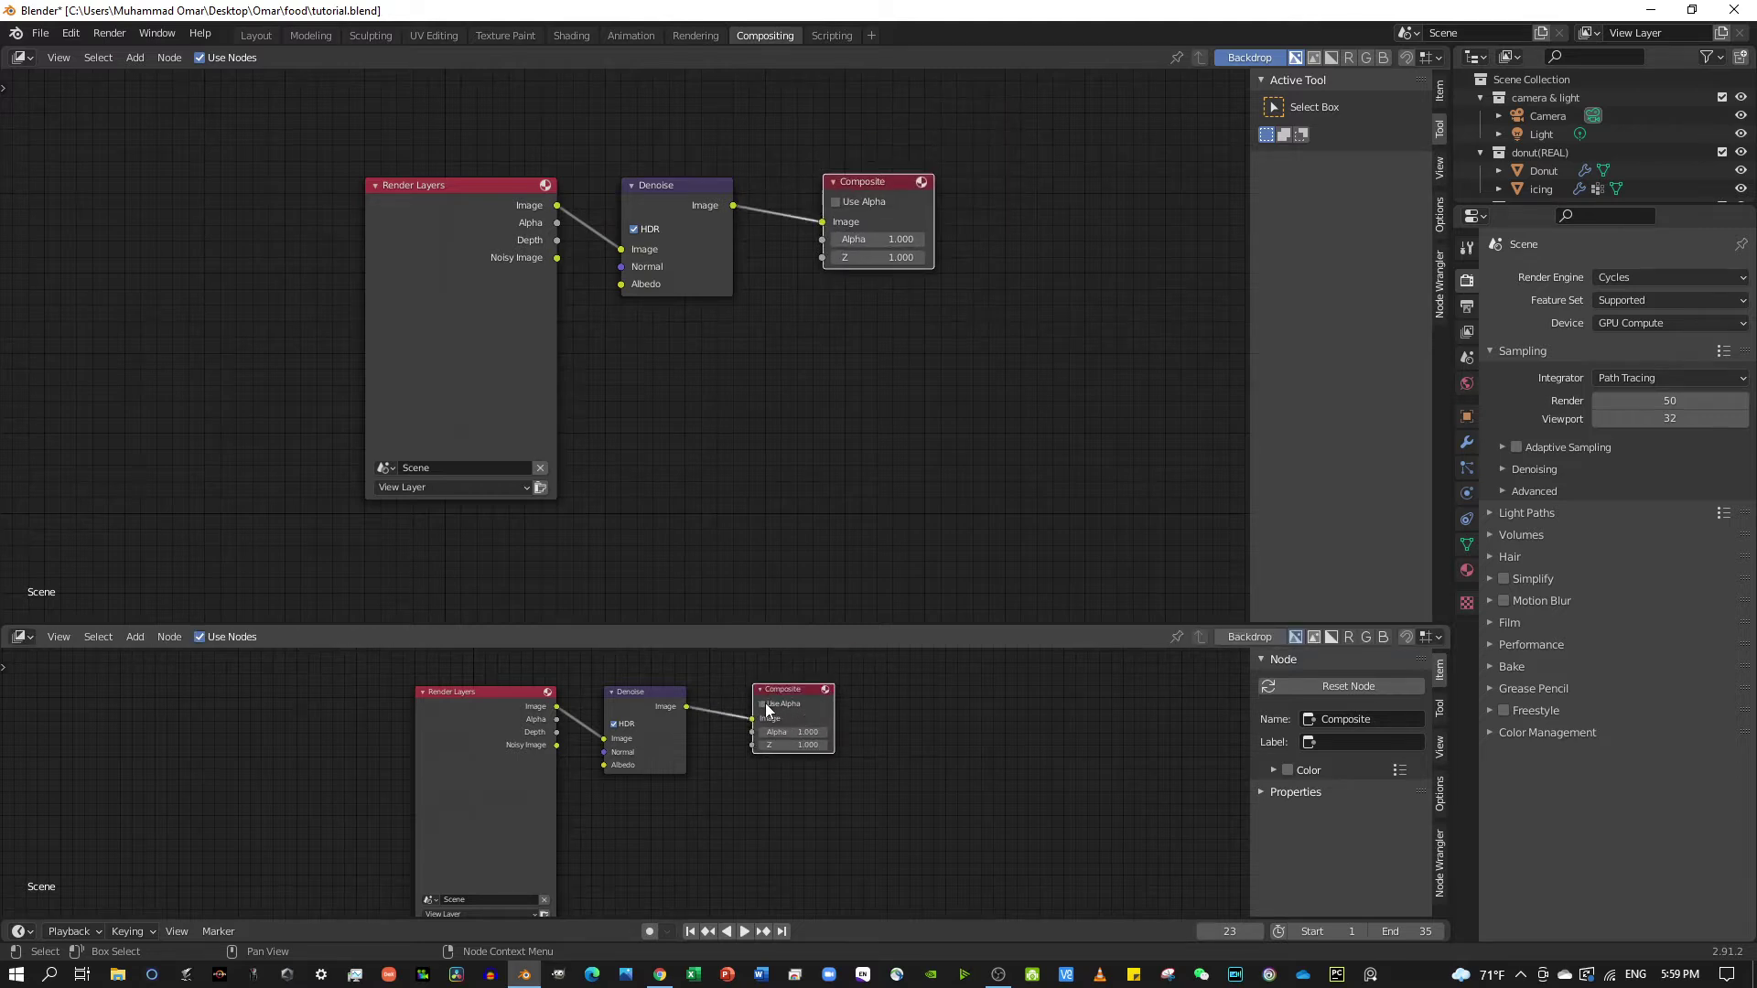
{"action": "key", "text": "shift+a"}
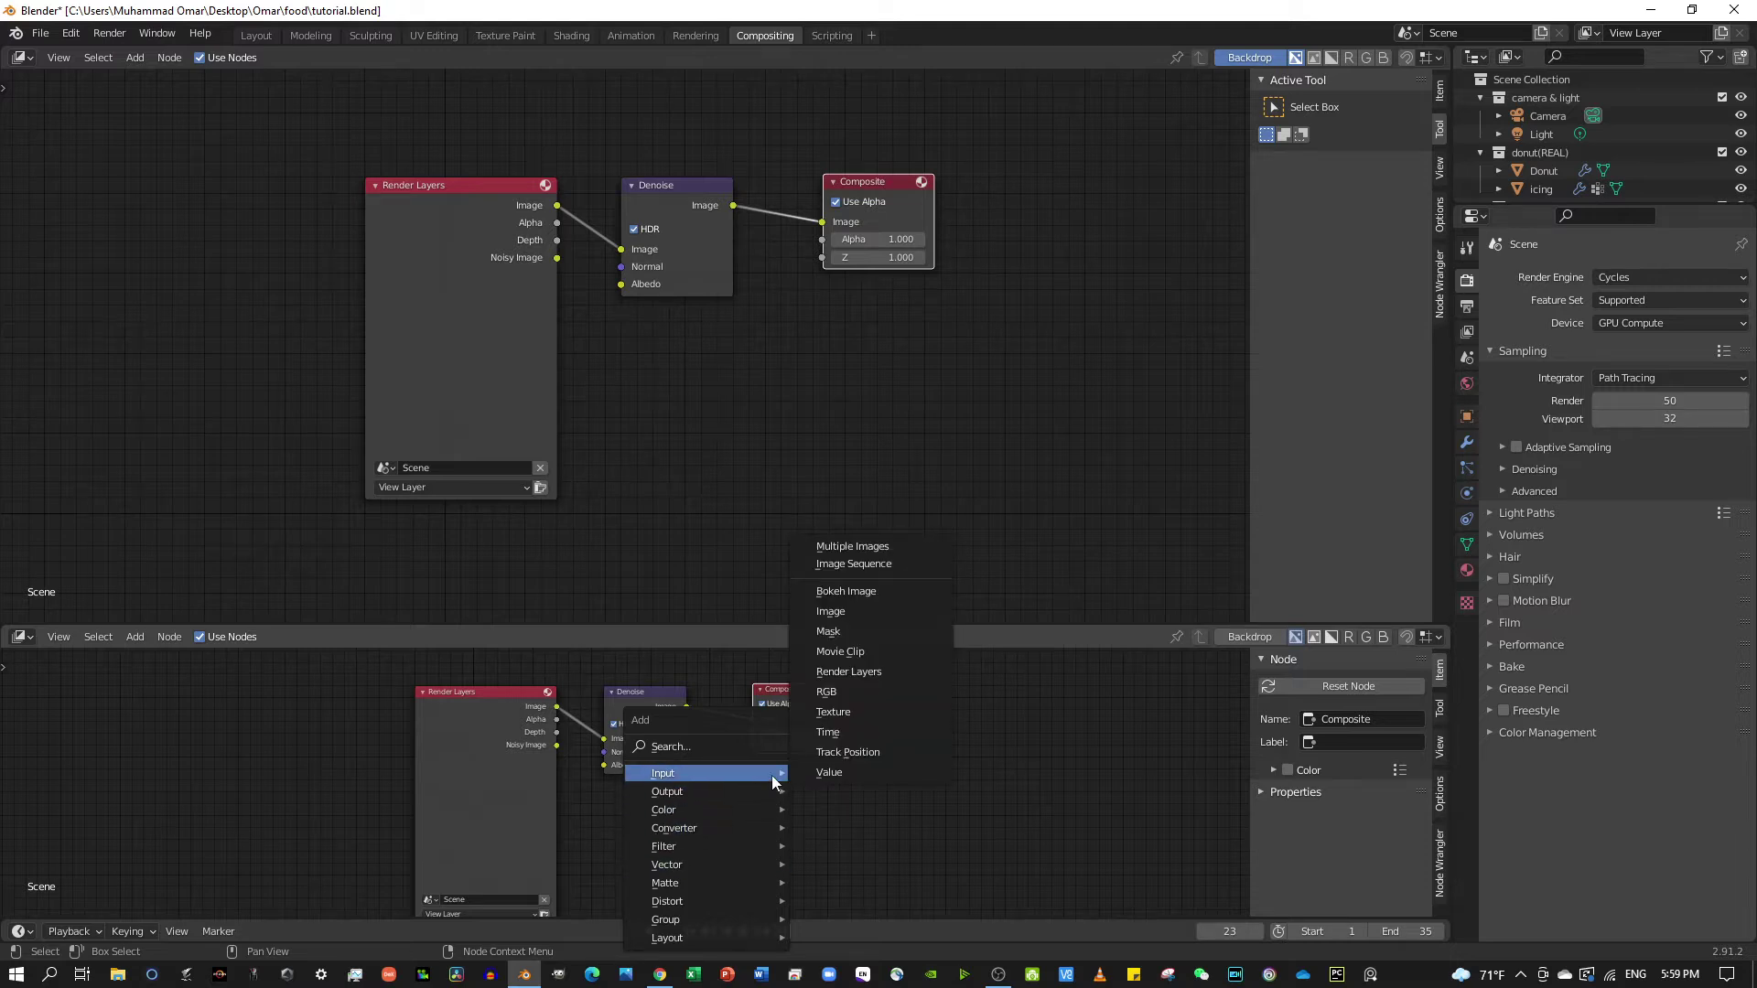
Add a Viewer node below Composite, fed by Denoise Image, with Use Alpha off.
{"action": "left_click", "coordinate": [695, 747]}
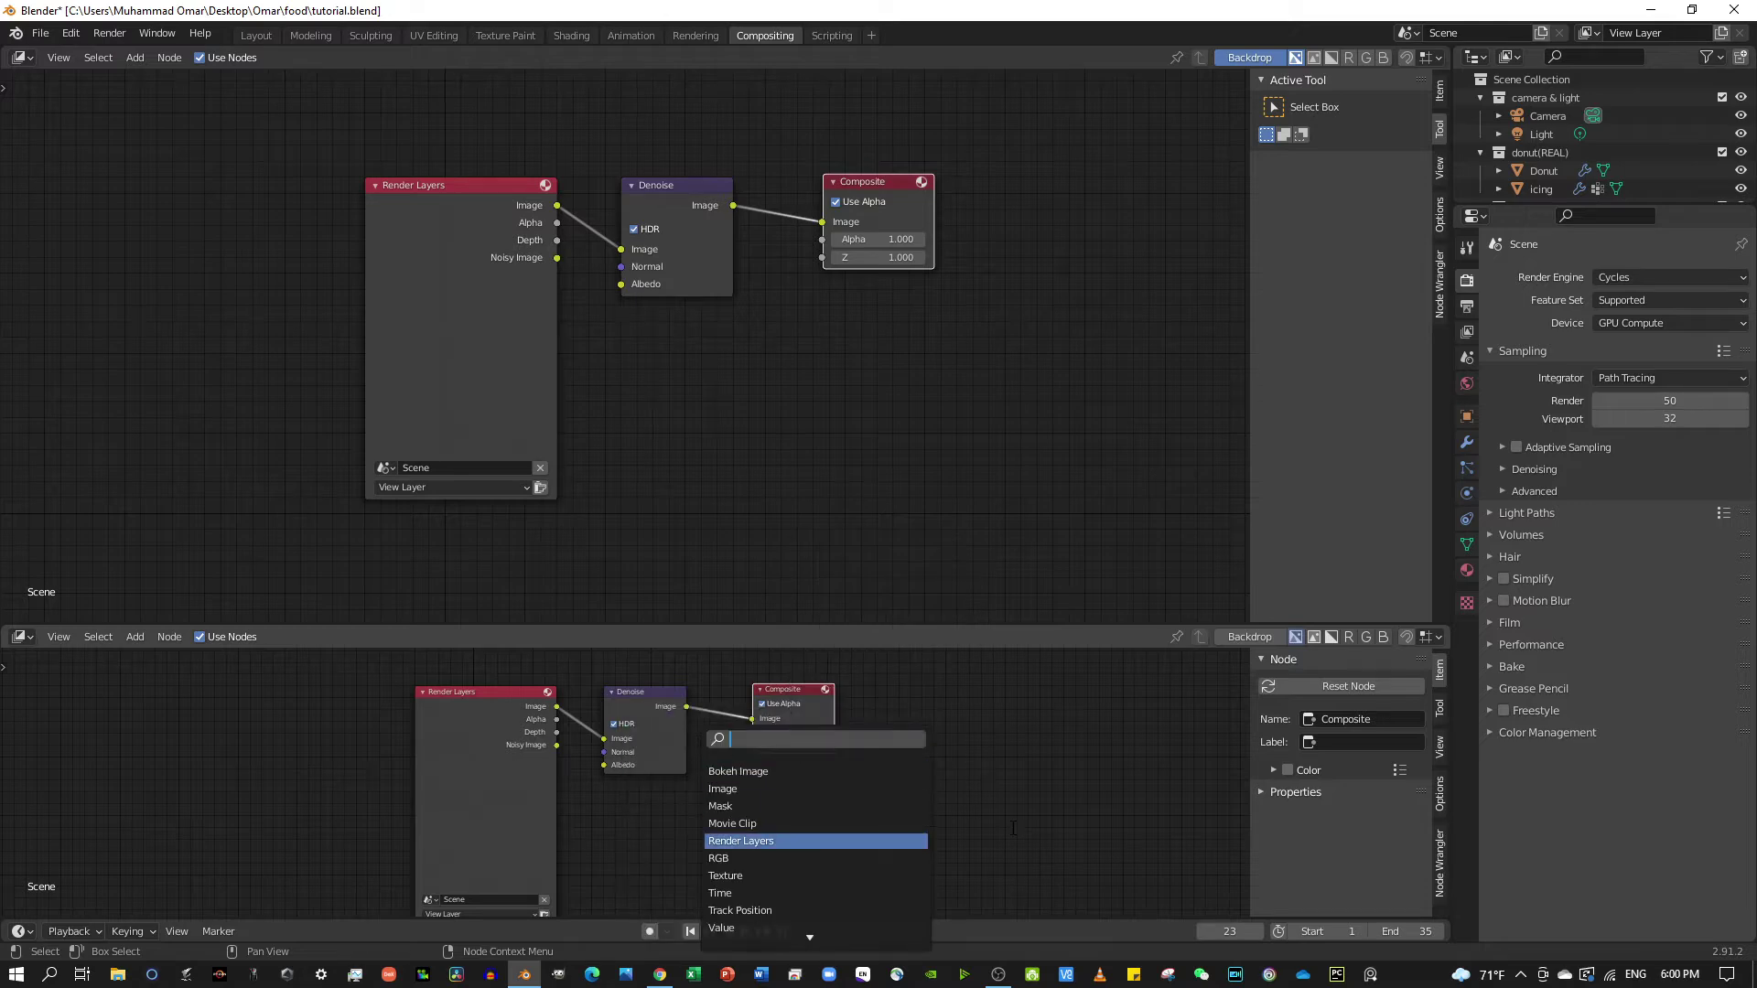
{"action": "type", "text": "vi"}
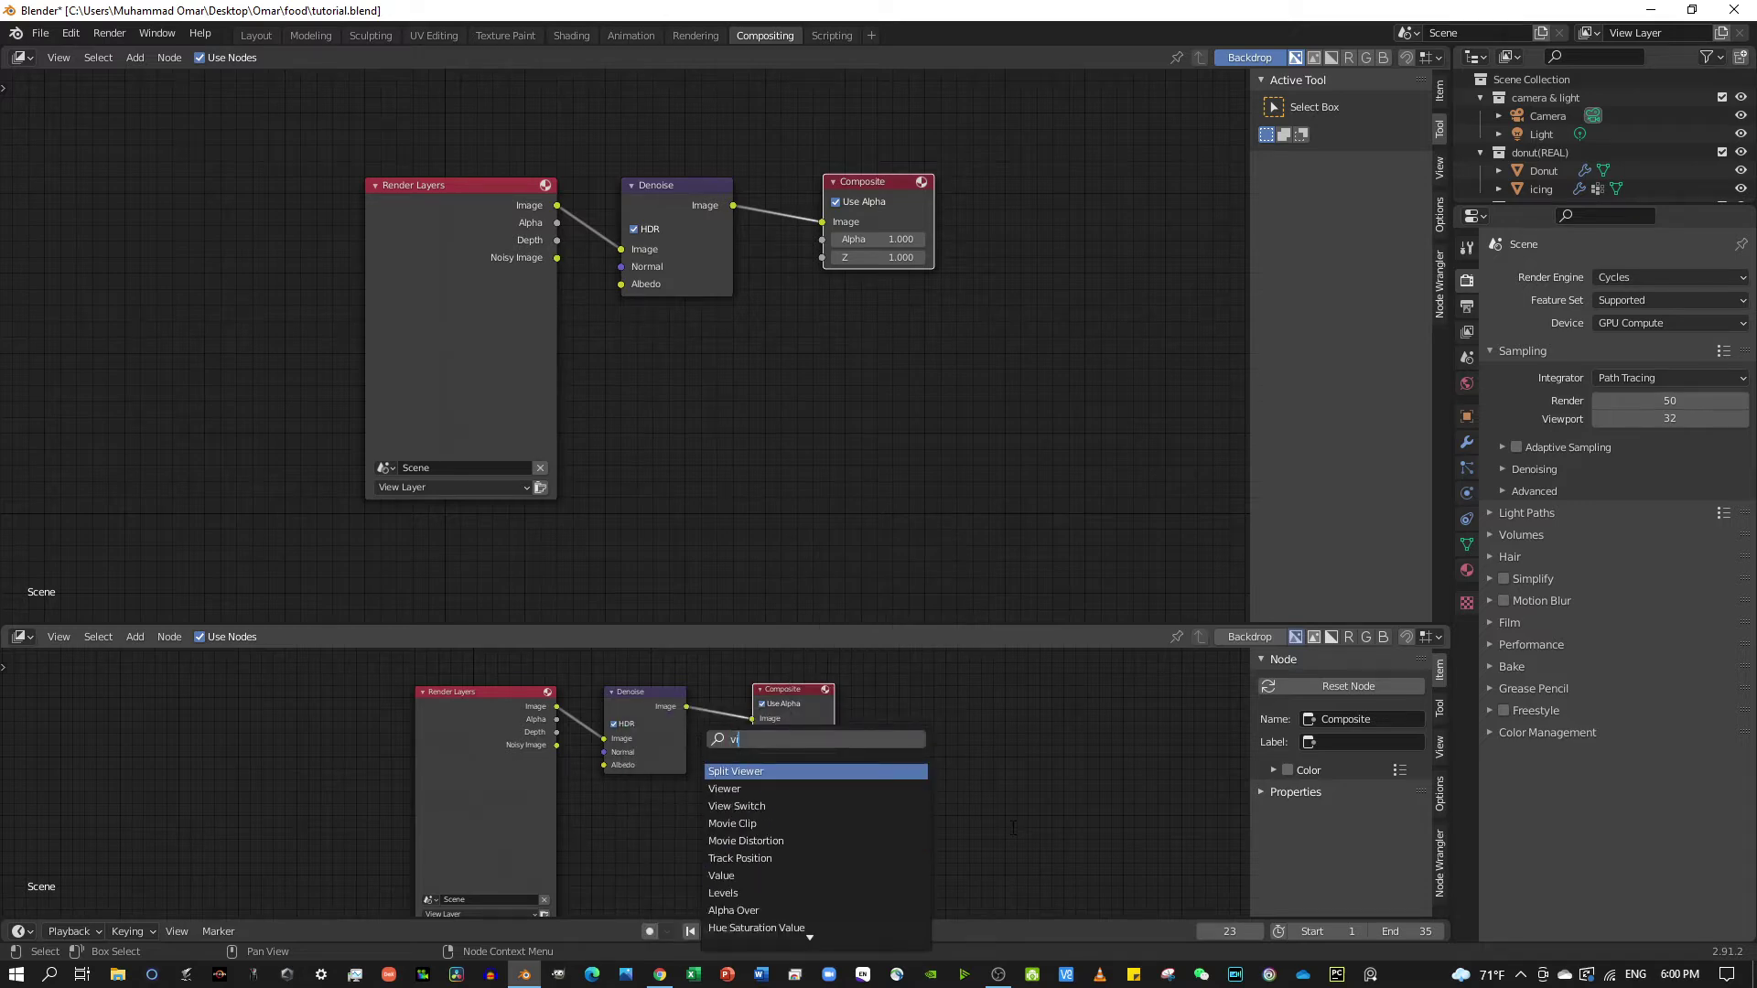
{"action": "left_click", "coordinate": [804, 788]}
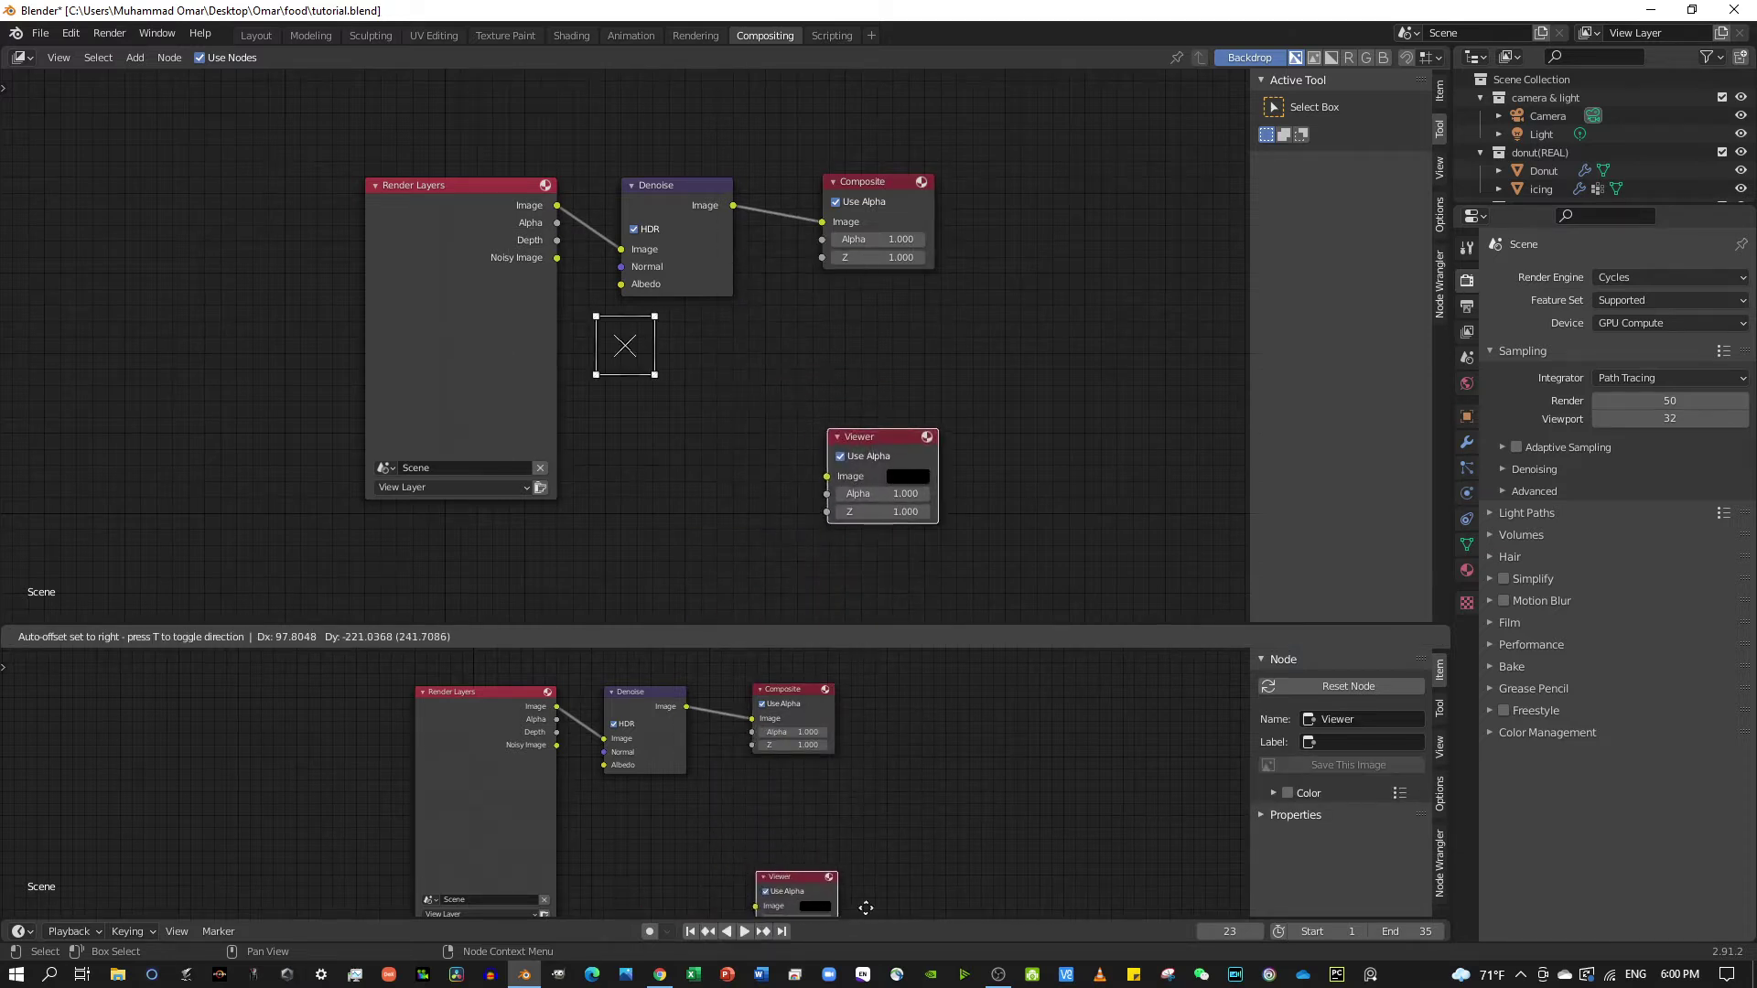
{"action": "left_click", "coordinate": [831, 834]}
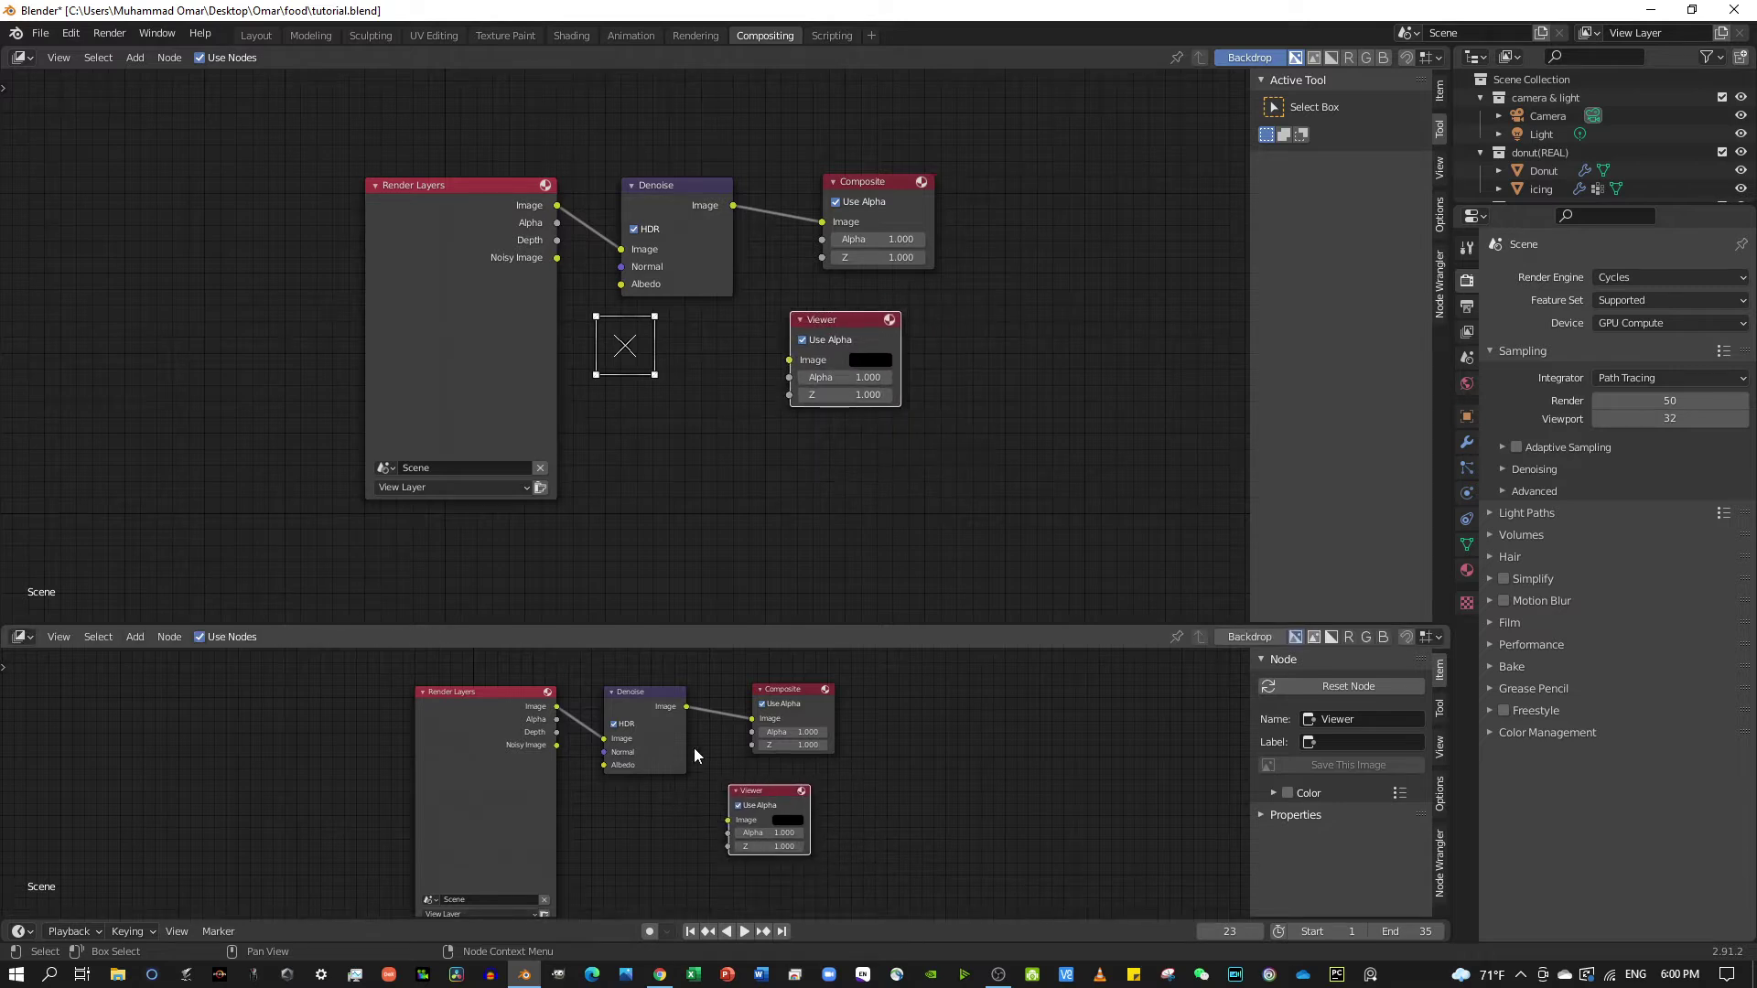
{"action": "left_click_drag", "start_coordinate": [685, 706], "coordinate": [729, 821]}
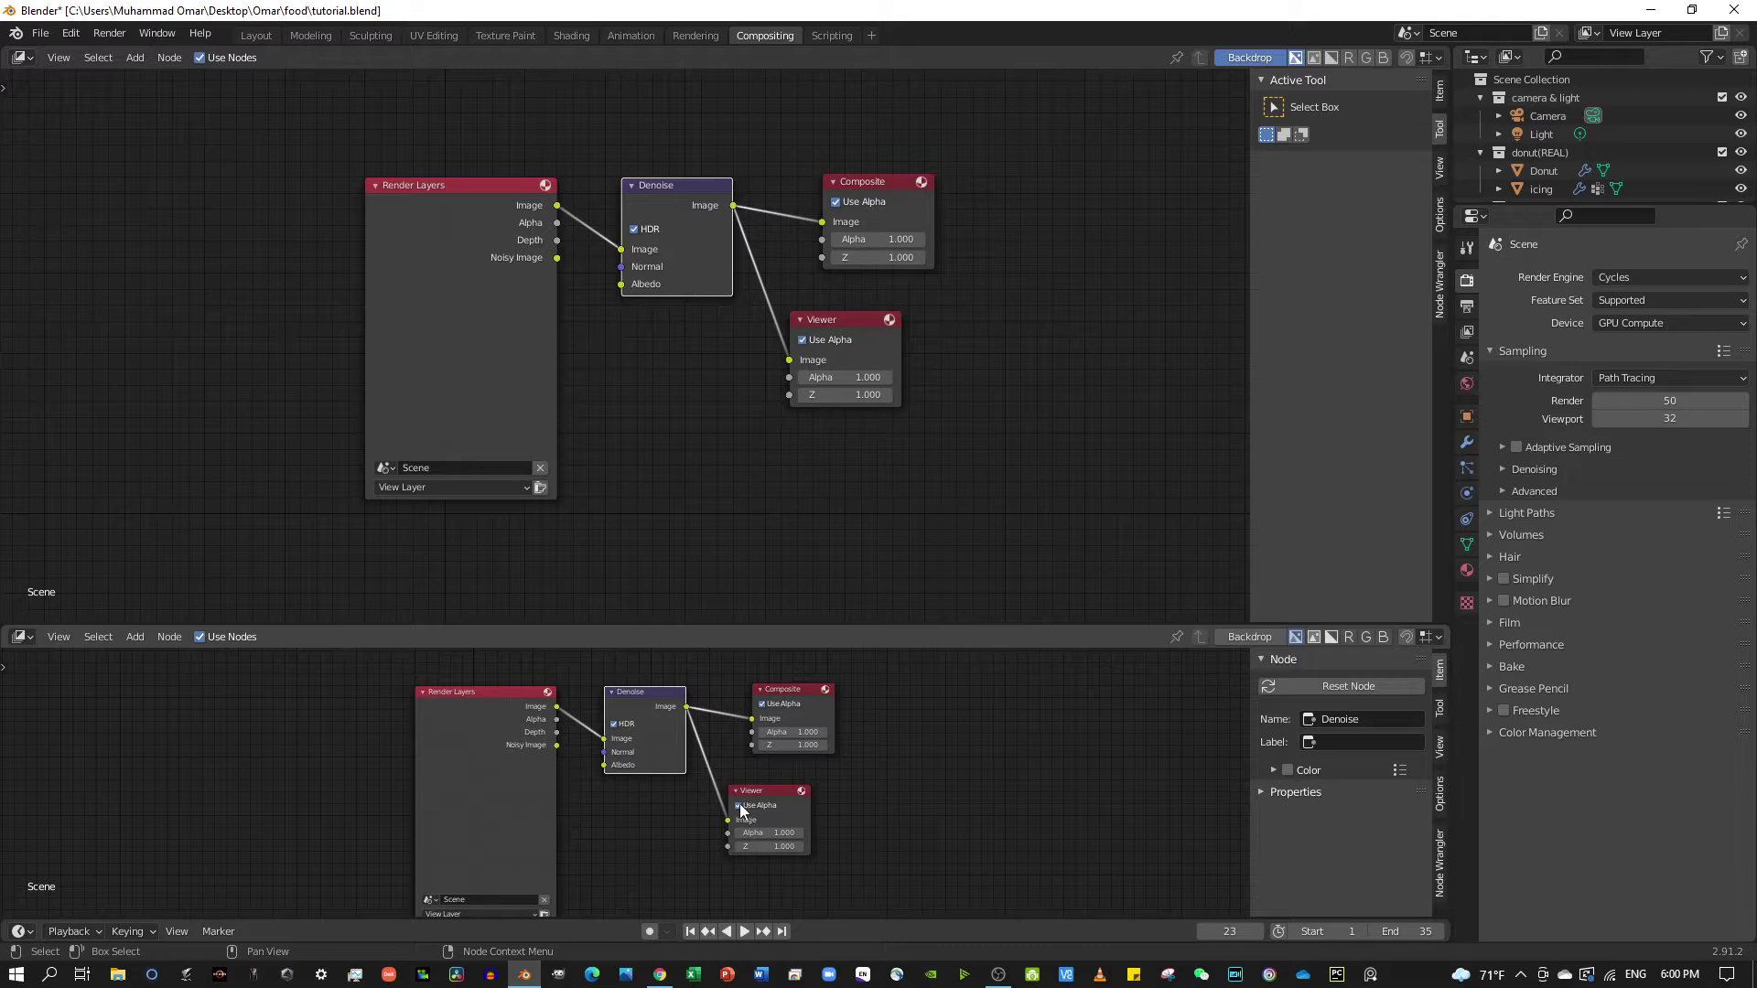
{"action": "left_click", "coordinate": [739, 804]}
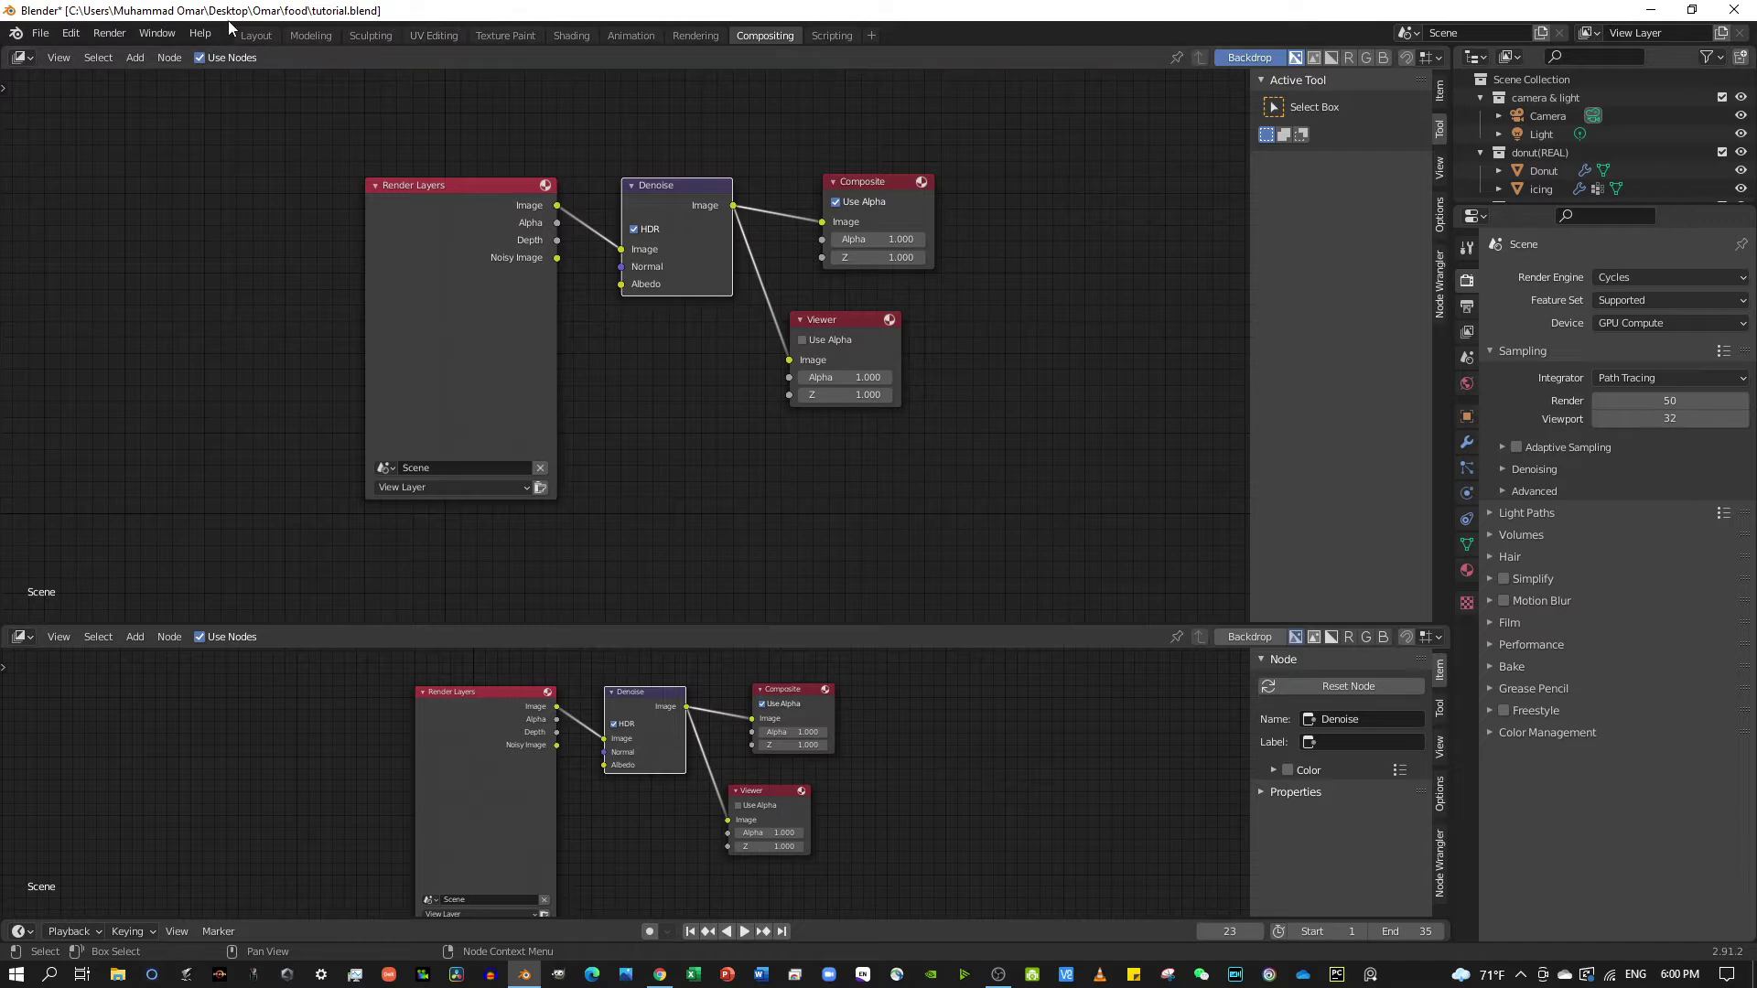
{"action": "left_click", "coordinate": [256, 35]}
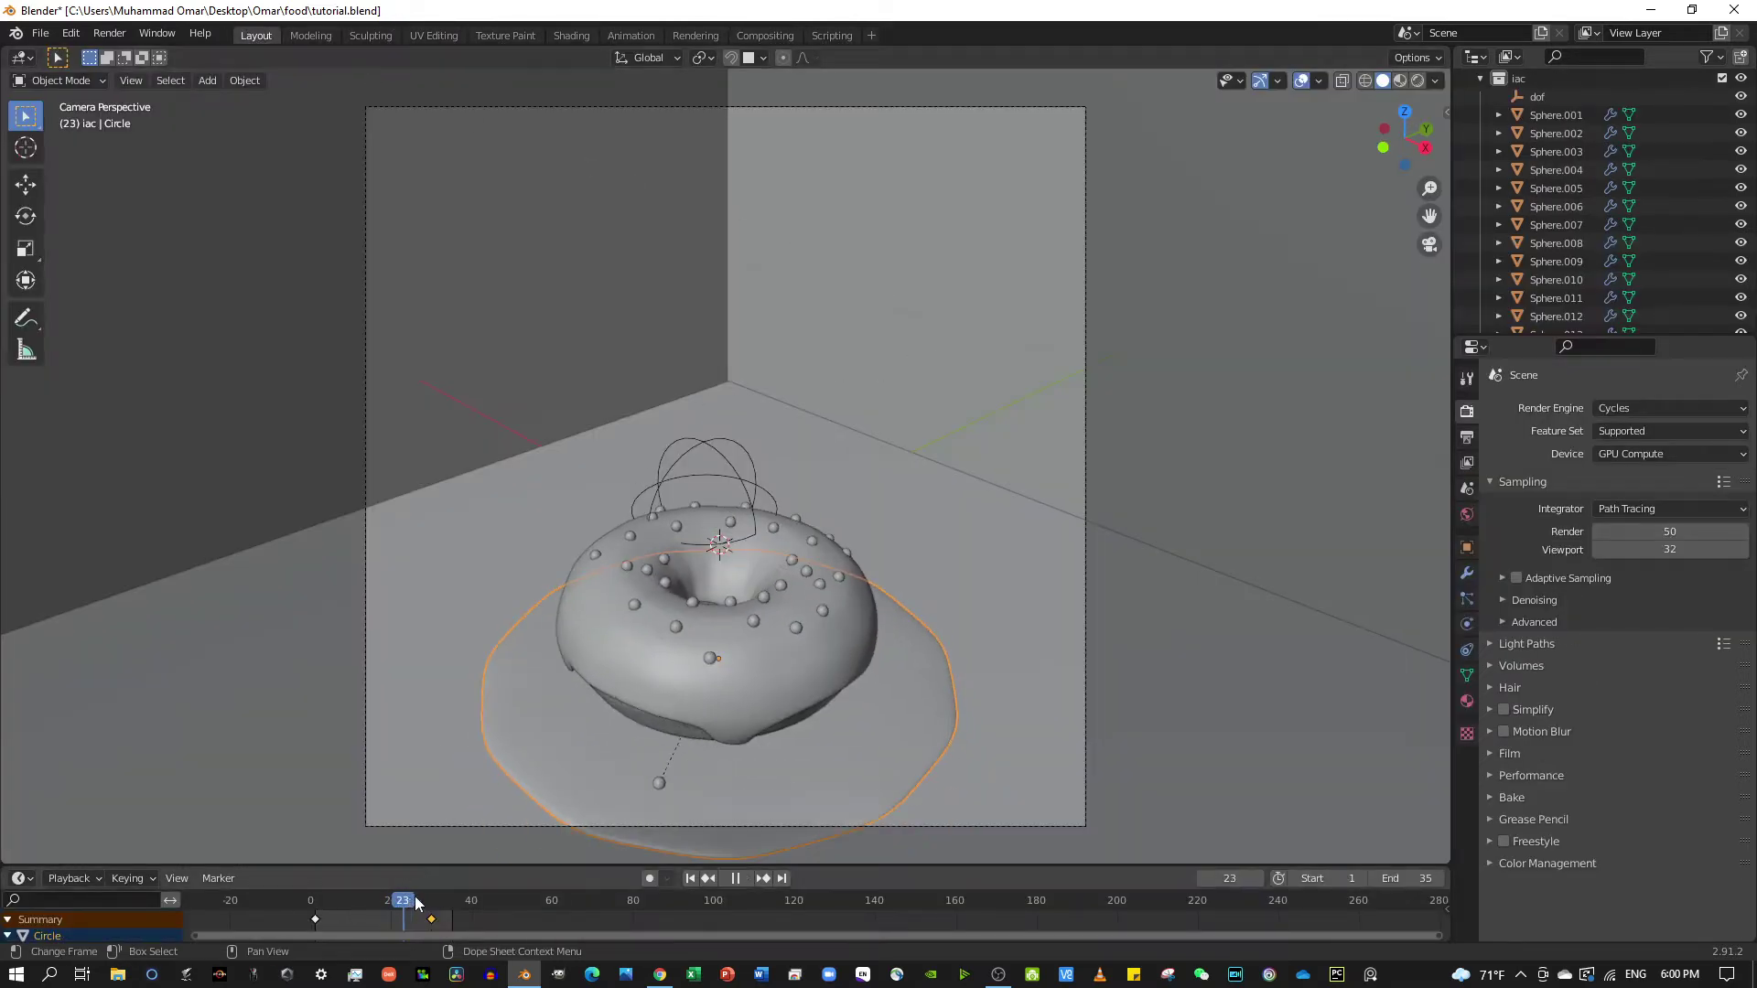
Stop the donut animation at frame 32 and show the Output properties.
{"action": "left_click", "coordinate": [735, 877]}
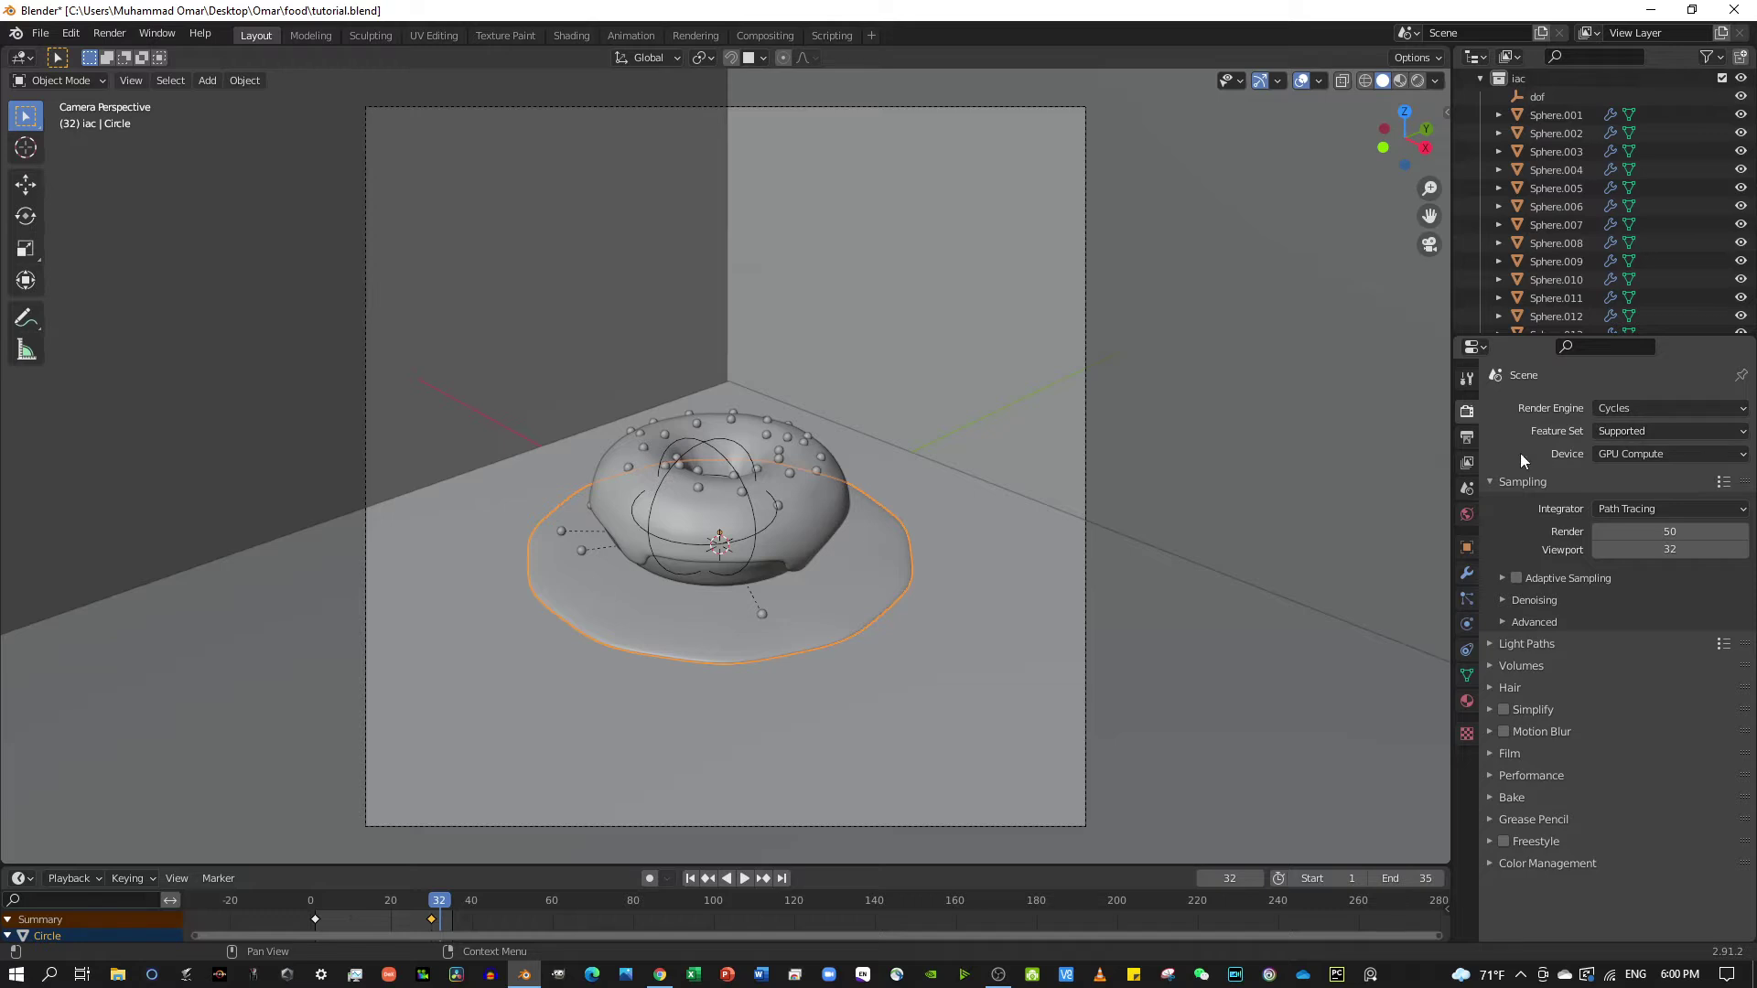
{"action": "left_click", "coordinate": [1464, 437]}
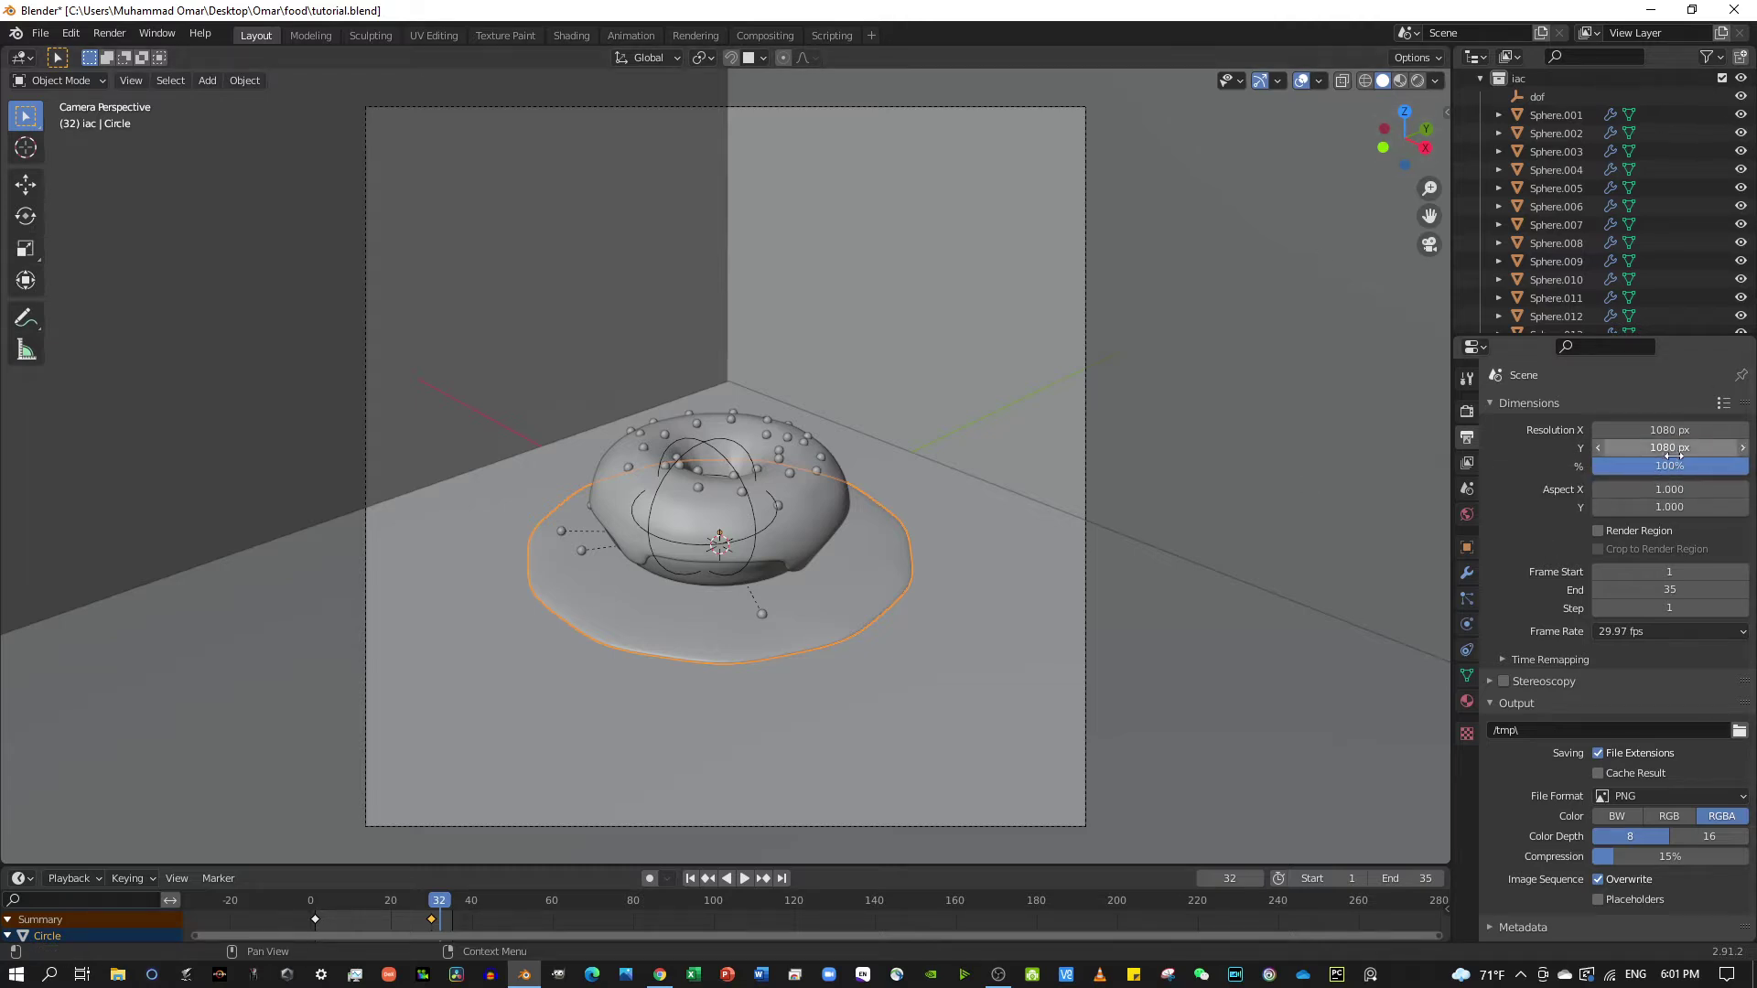
Try 200% and 50% resolution scale, then set it back to 100%.
{"action": "left_click", "coordinate": [1682, 466]}
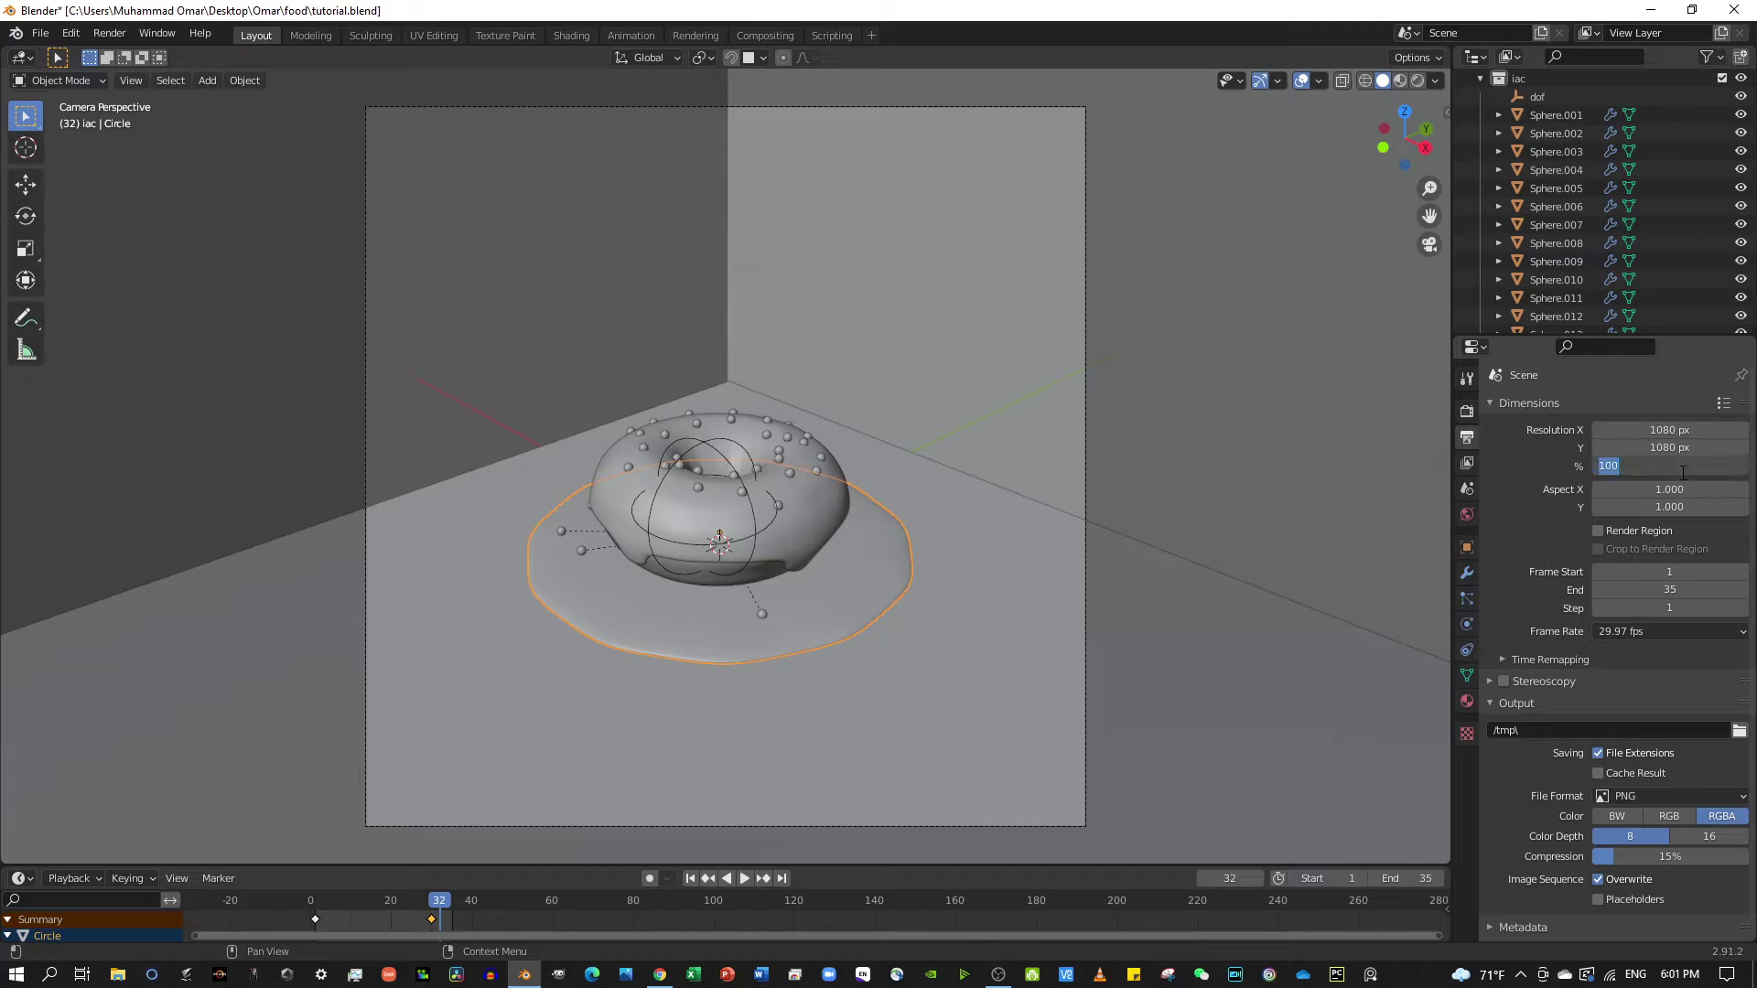
{"action": "type", "text": "200"}
{"action": "key", "text": "Return"}
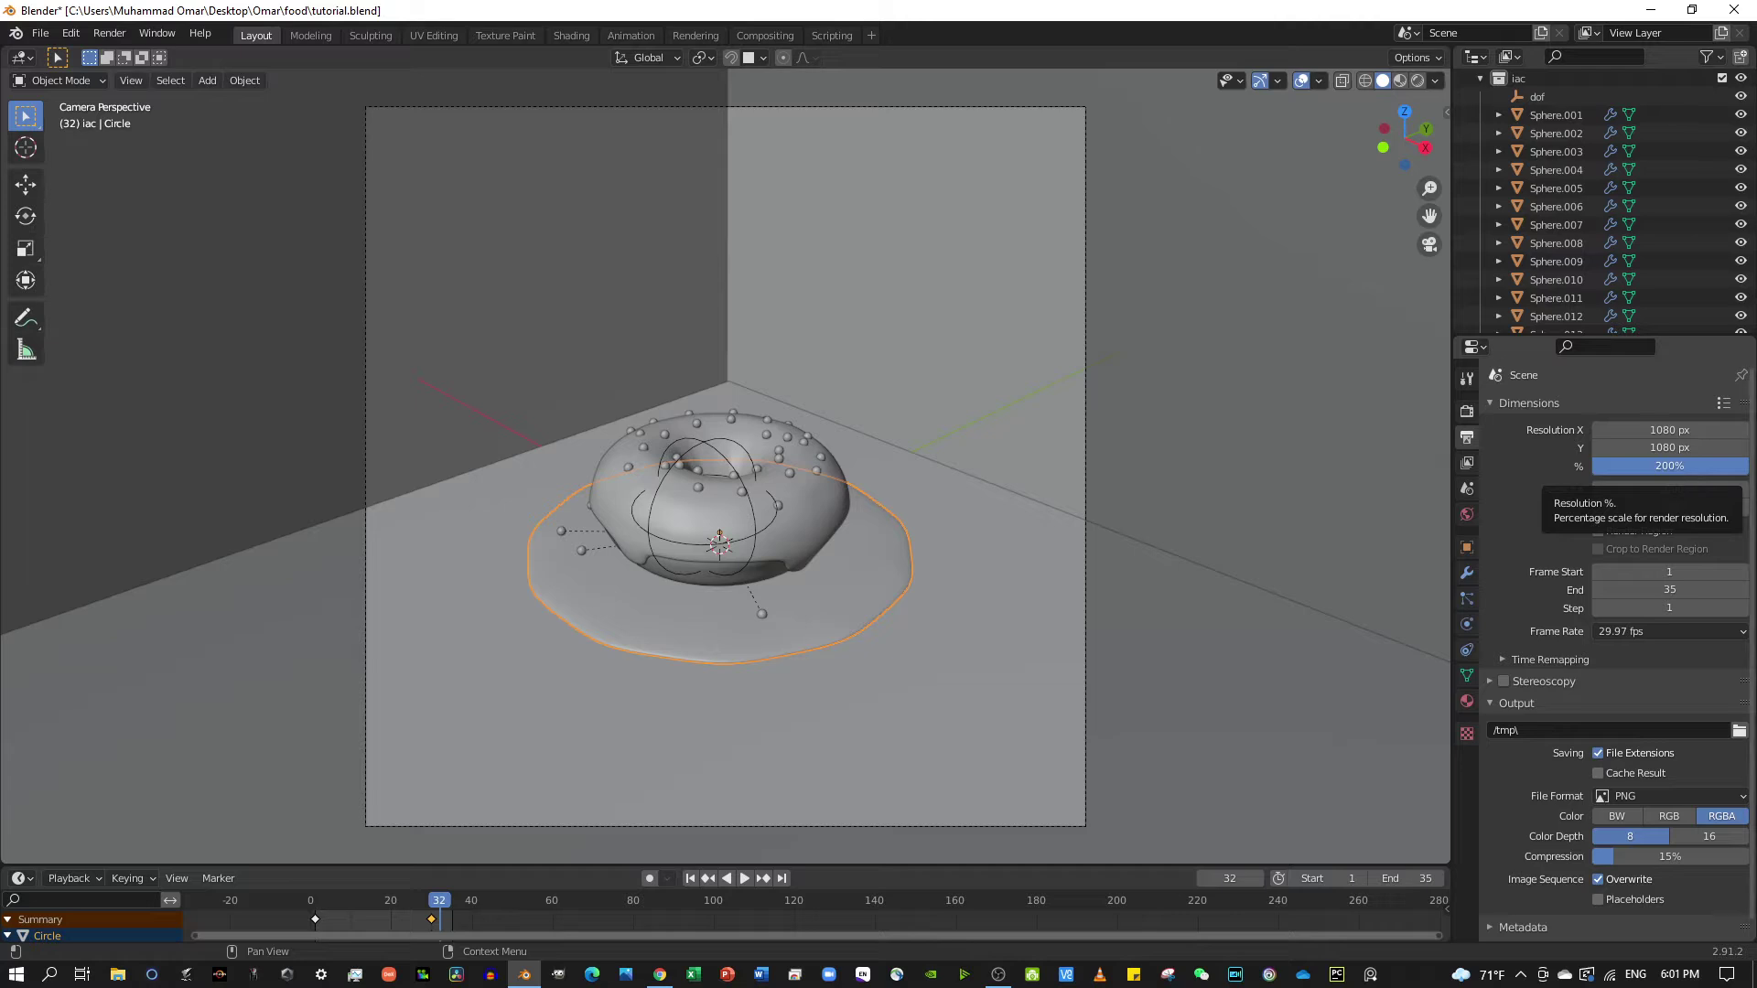
{"action": "left_click", "coordinate": [1662, 464]}
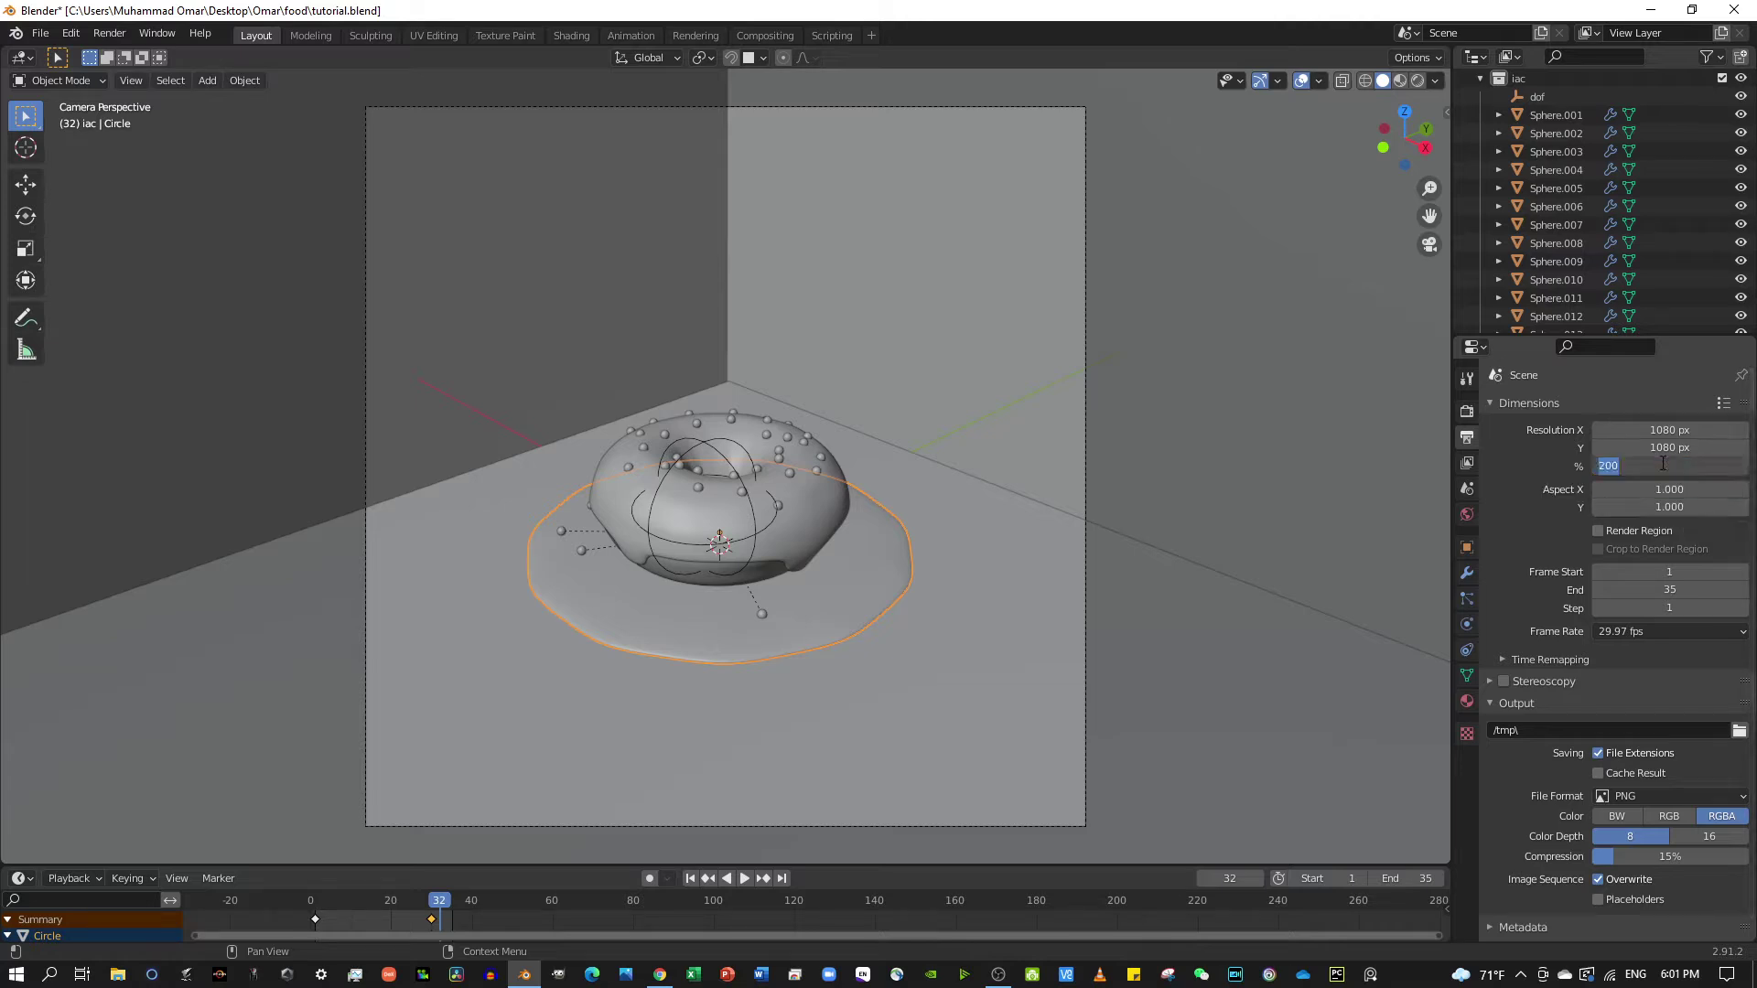
{"action": "key", "text": "BackSpace"}
{"action": "type", "text": "50"}
{"action": "key", "text": "Return"}
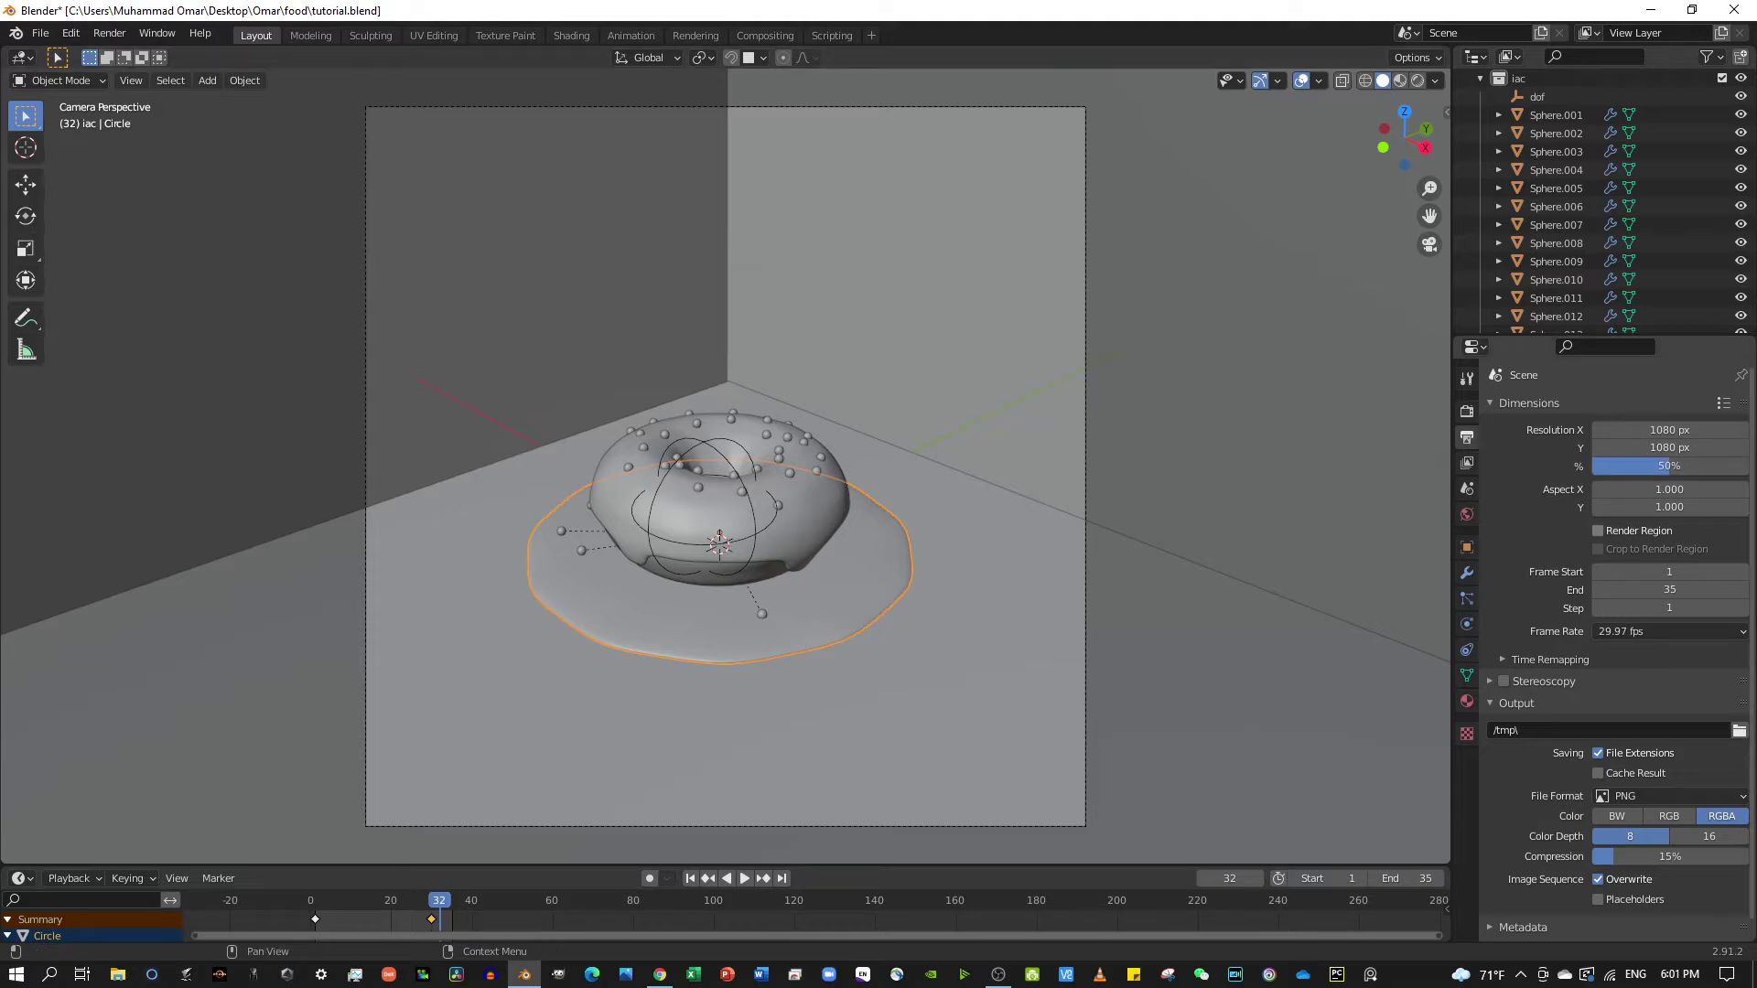
{"action": "left_click", "coordinate": [1711, 462]}
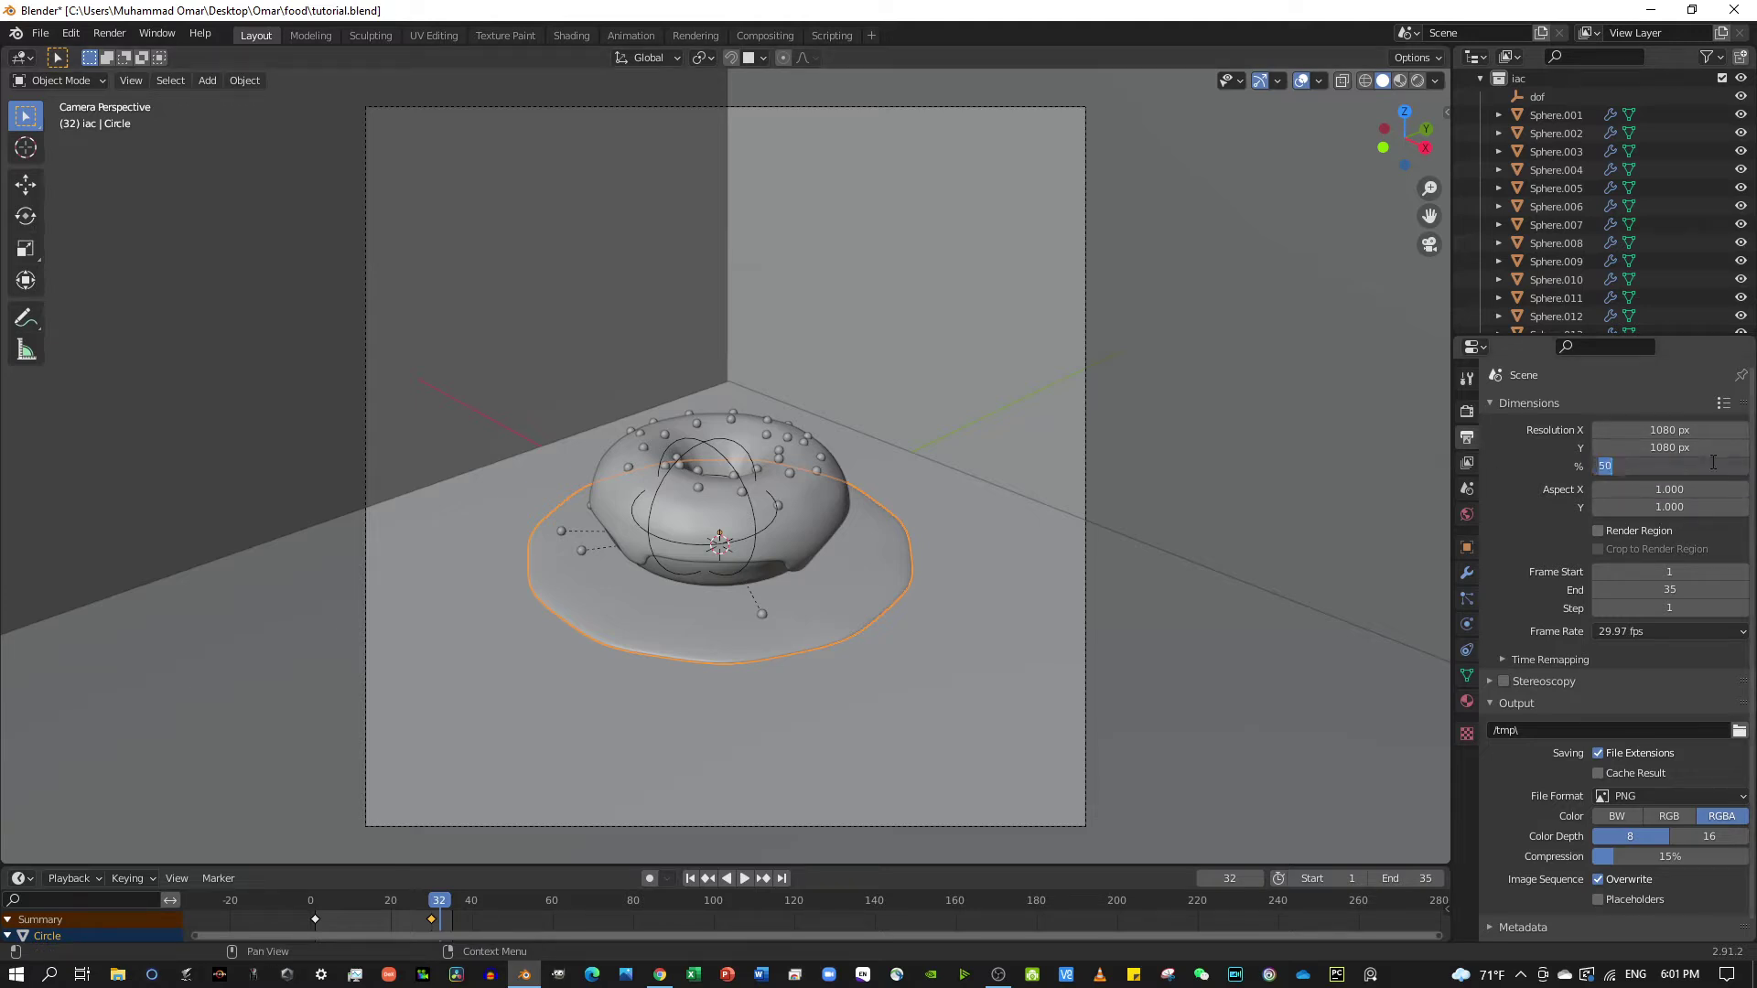
{"action": "key", "text": "BackSpace"}
{"action": "type", "text": "100"}
{"action": "key", "text": "Return"}
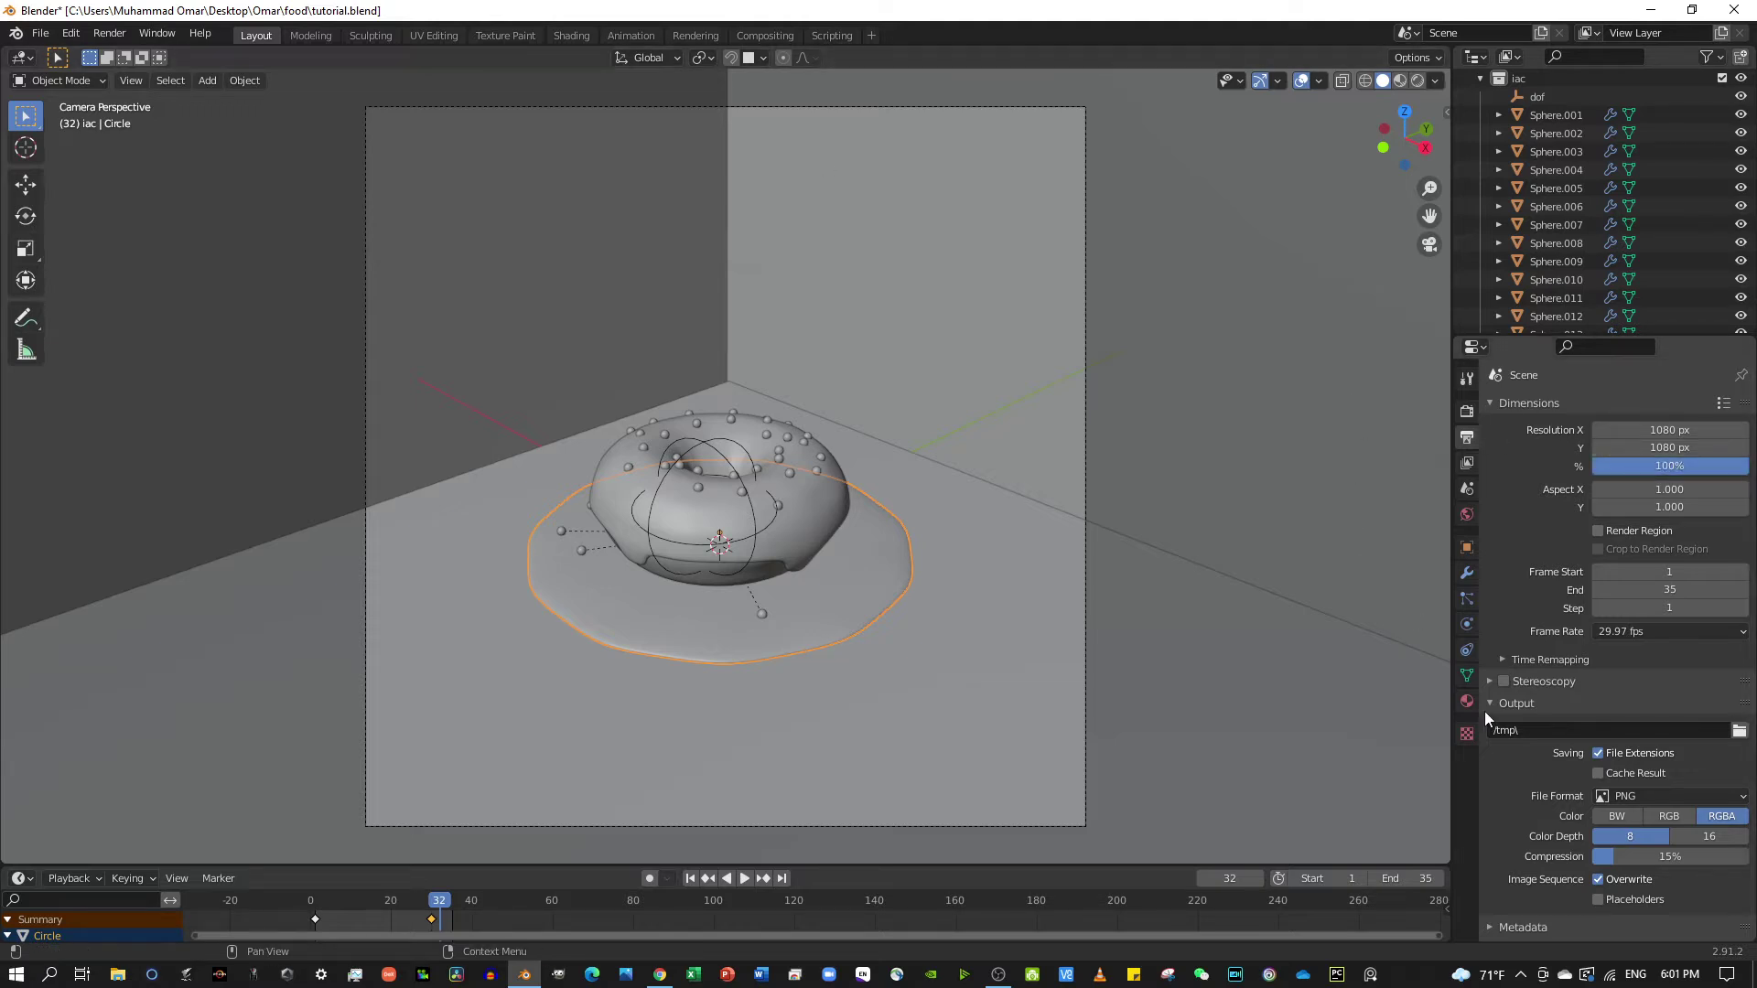
{"action": "left_click", "coordinate": [1467, 411]}
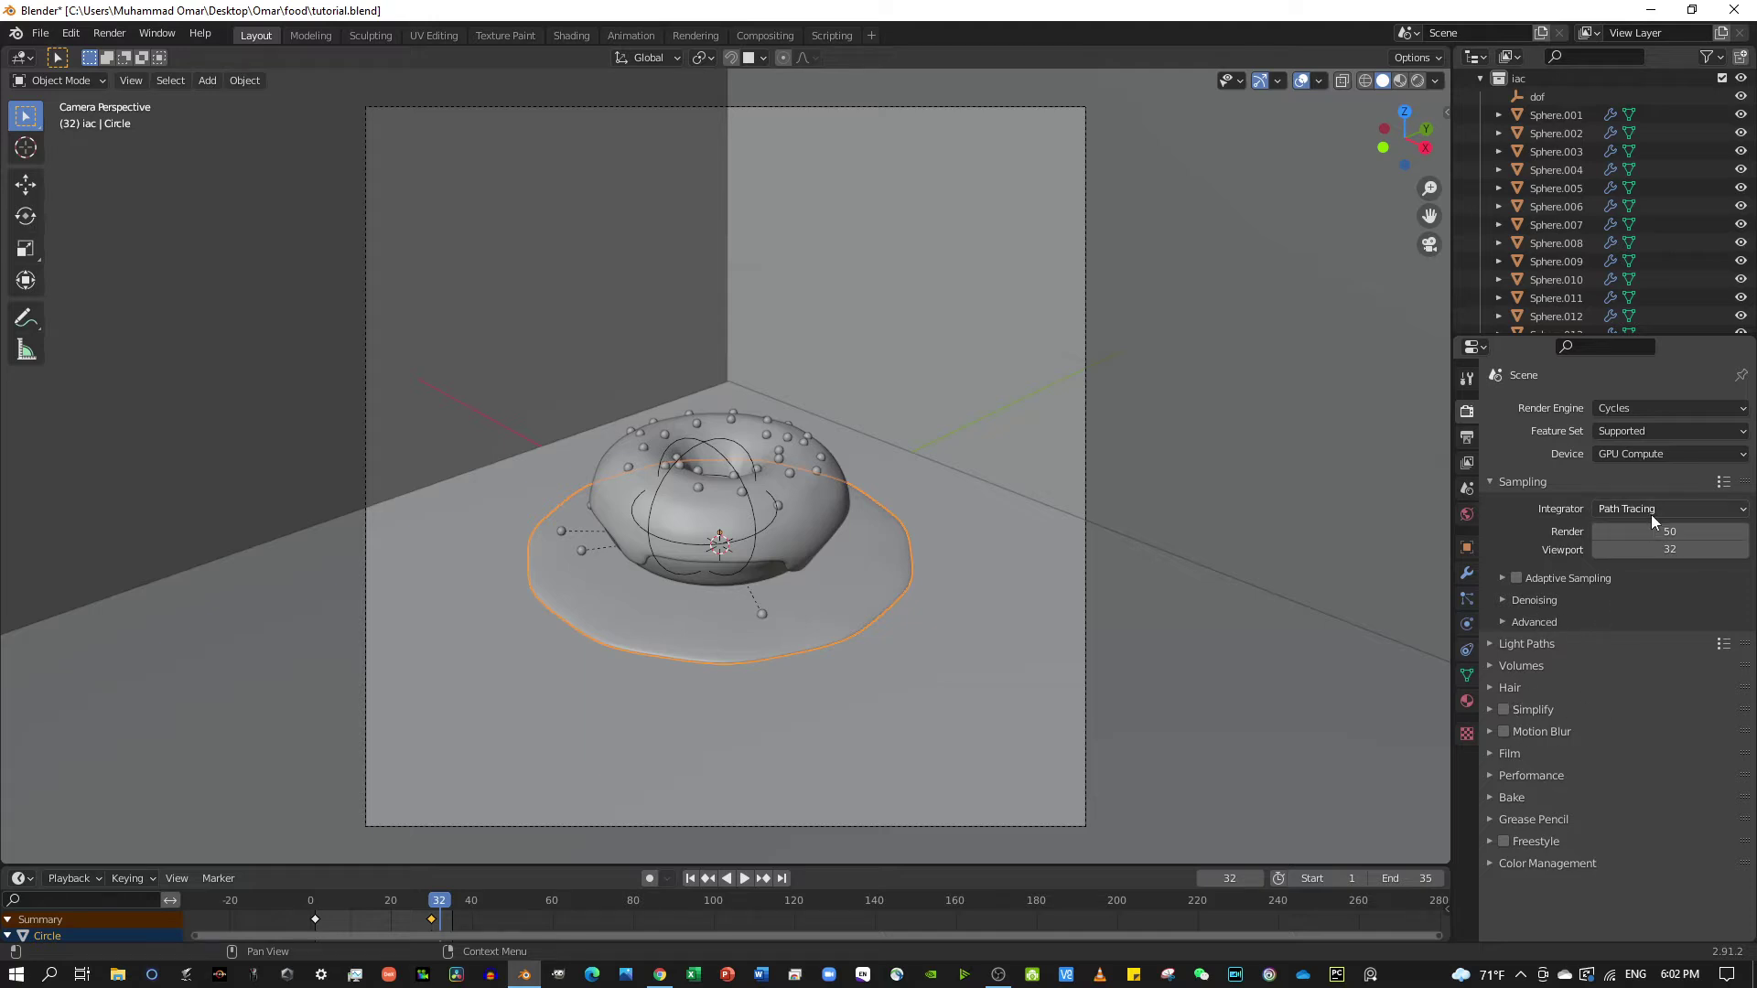
Switch the Cycles integrator to Branched Path Tracing with 30 render samples.
{"action": "left_click", "coordinate": [1686, 508]}
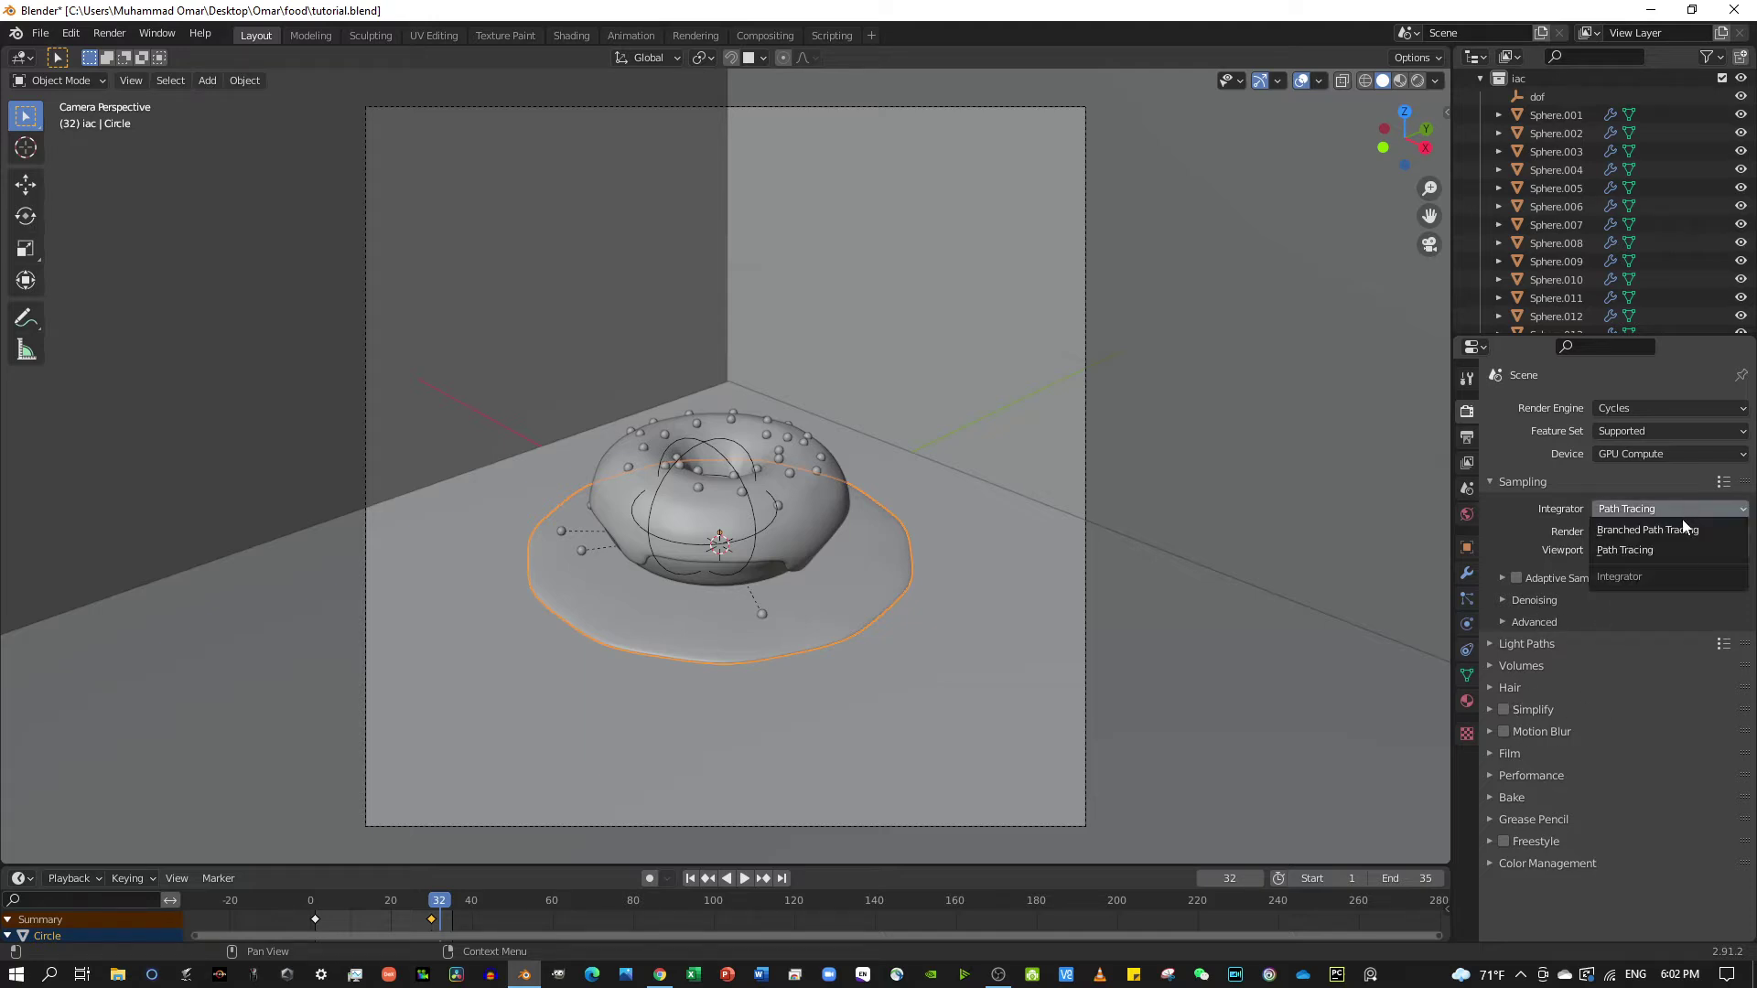
{"action": "left_click", "coordinate": [1671, 532]}
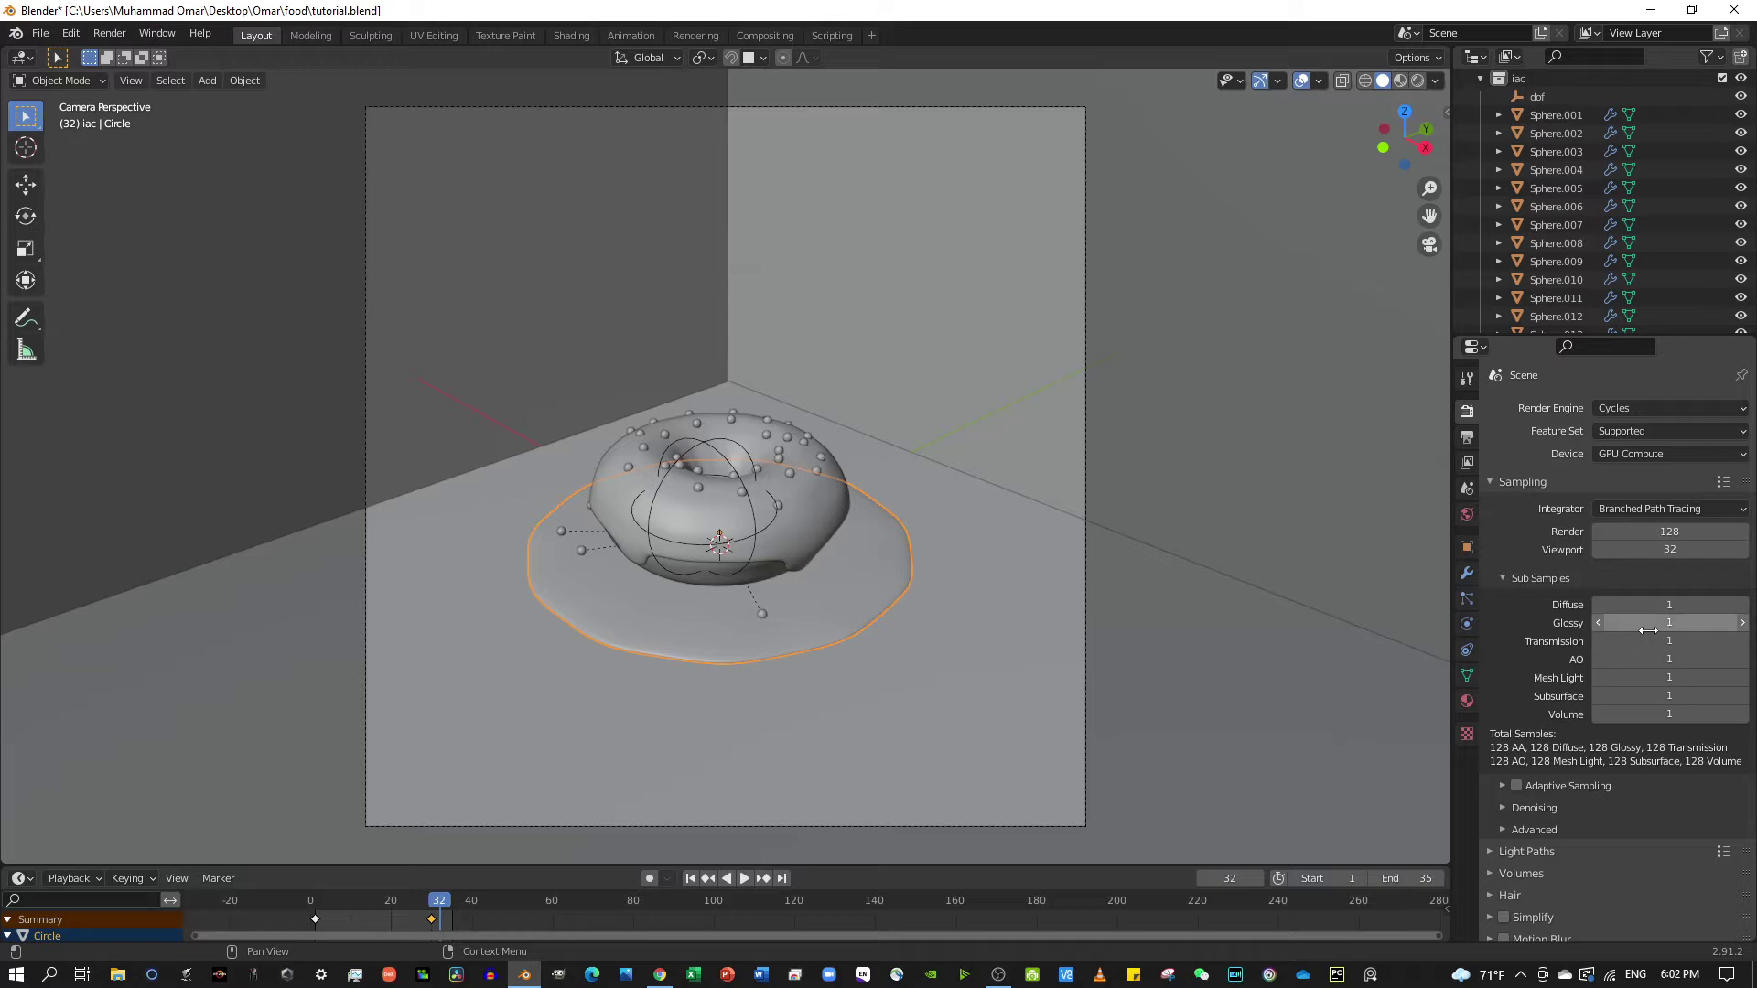
{"action": "left_click", "coordinate": [1681, 531]}
{"action": "type", "text": "3"}
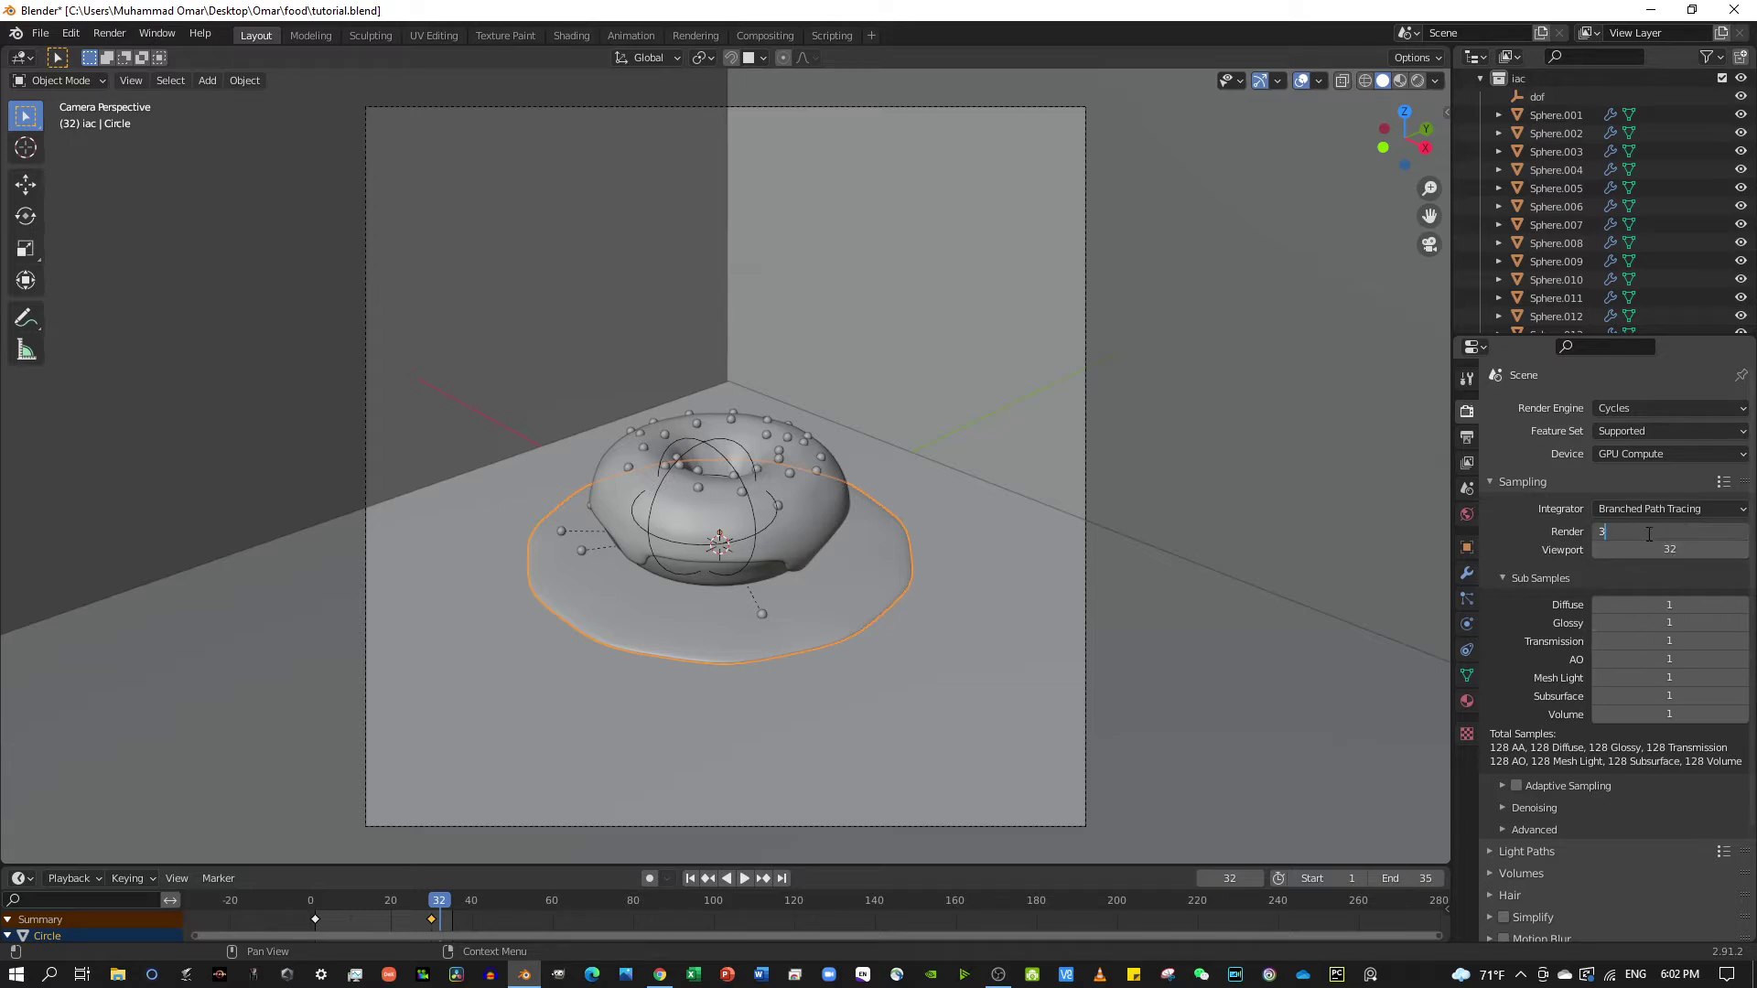
{"action": "type", "text": "0"}
{"action": "key", "text": "Return"}
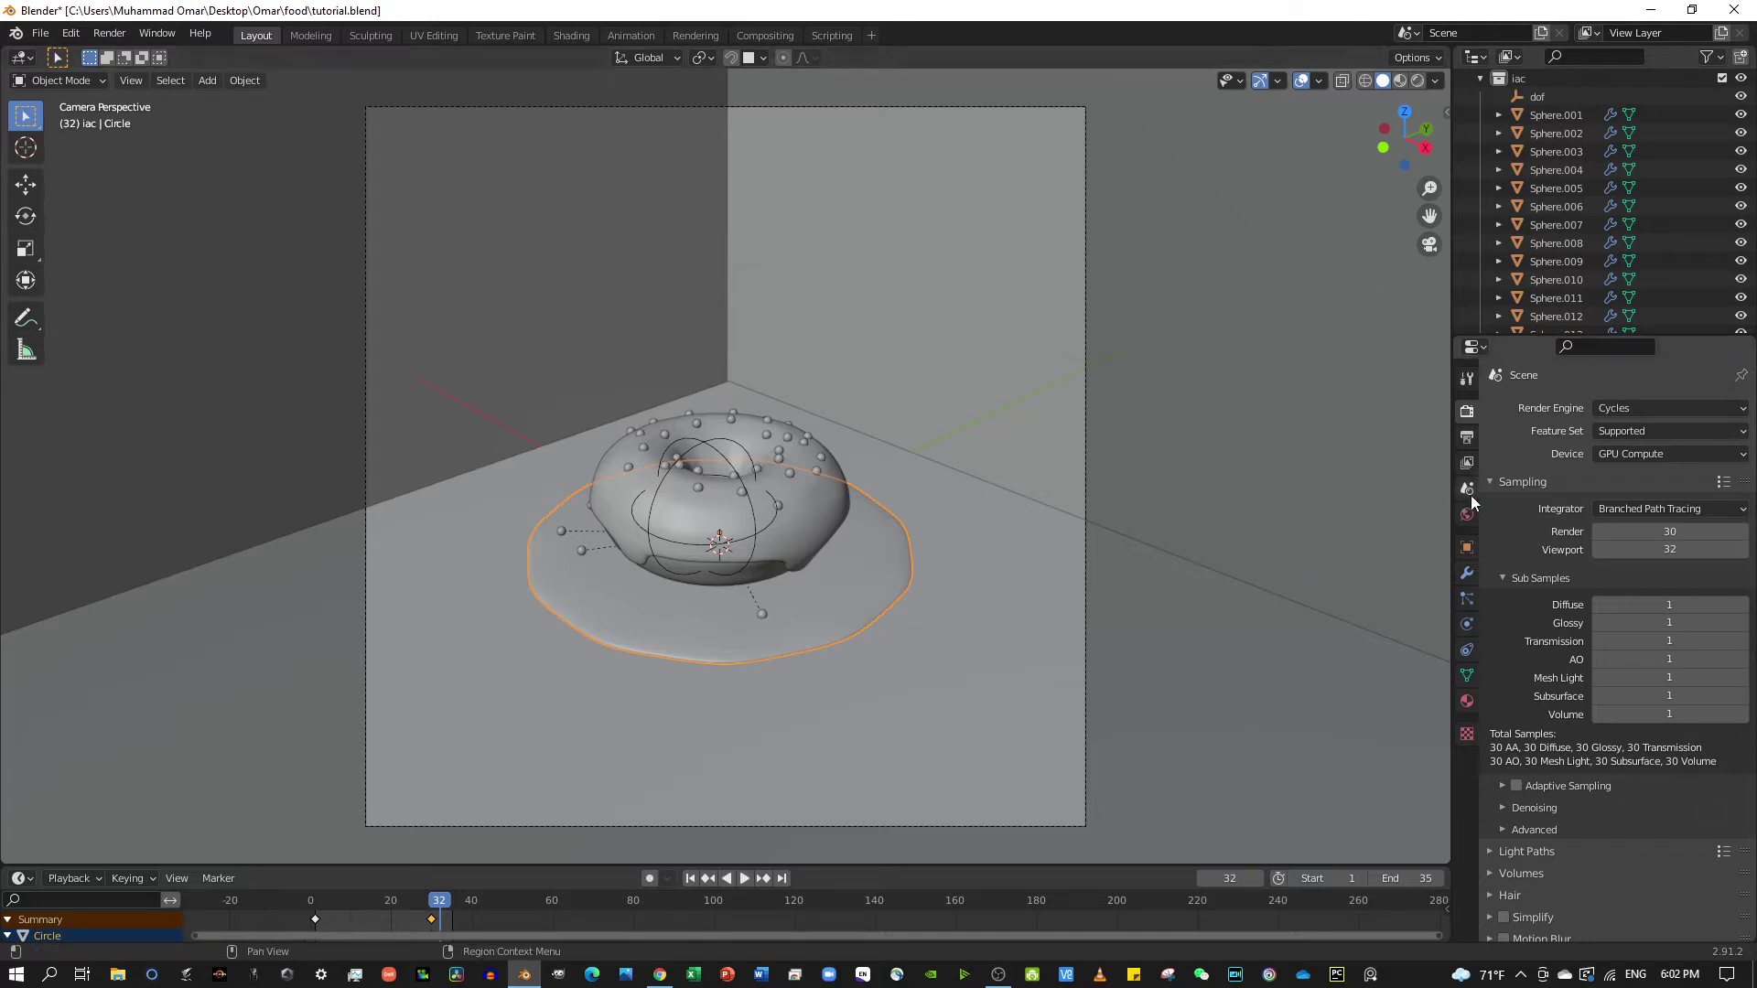
{"action": "left_click", "coordinate": [1468, 437]}
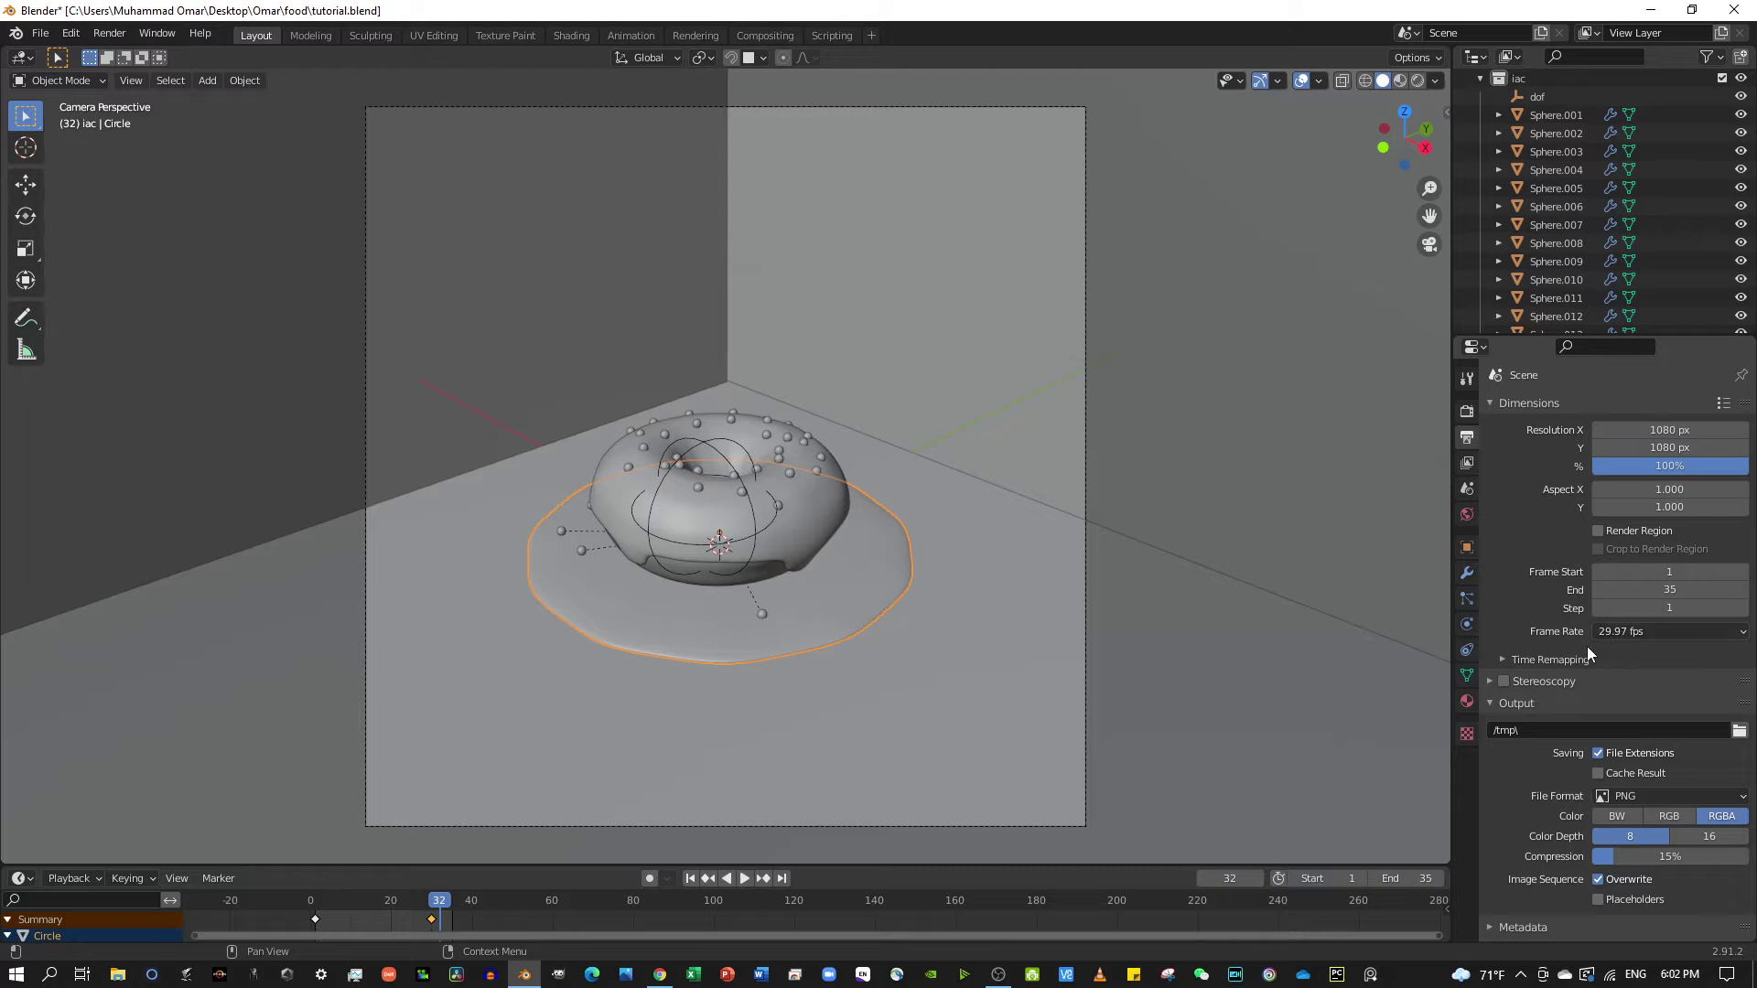
{"action": "left_click", "coordinate": [1467, 410]}
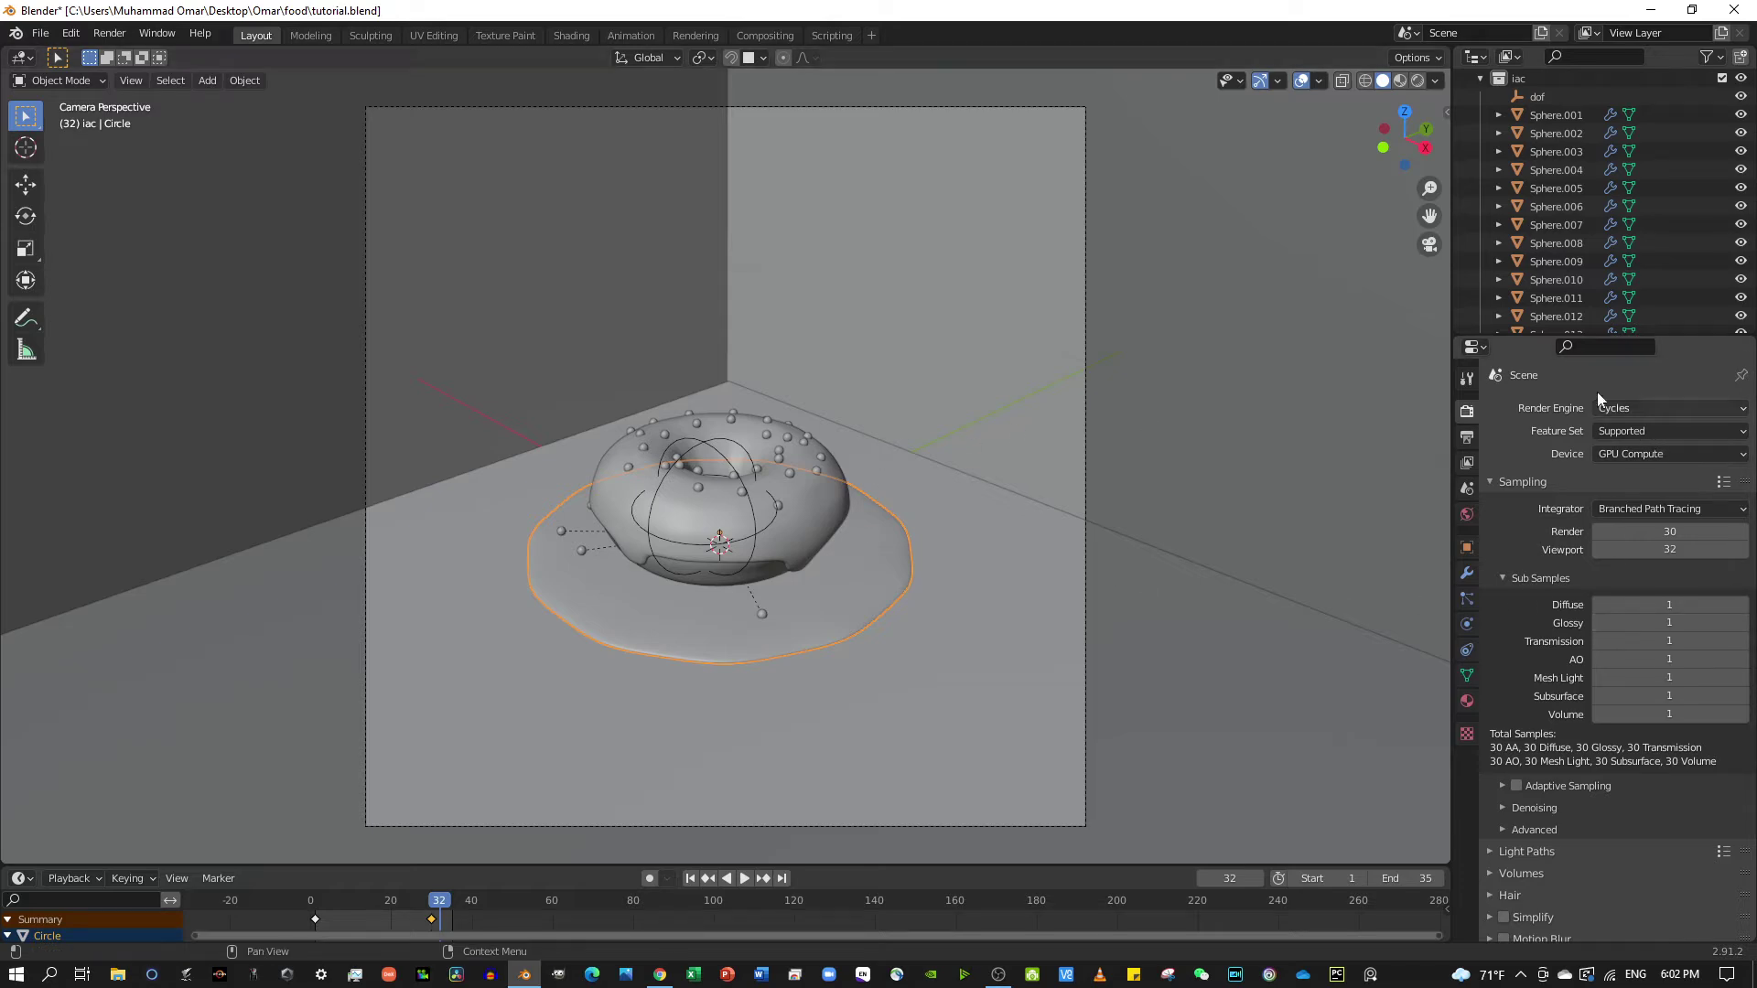
Show rendered shading, then split off a second view zoomed out over the whole set.
{"action": "left_click", "coordinate": [1418, 80]}
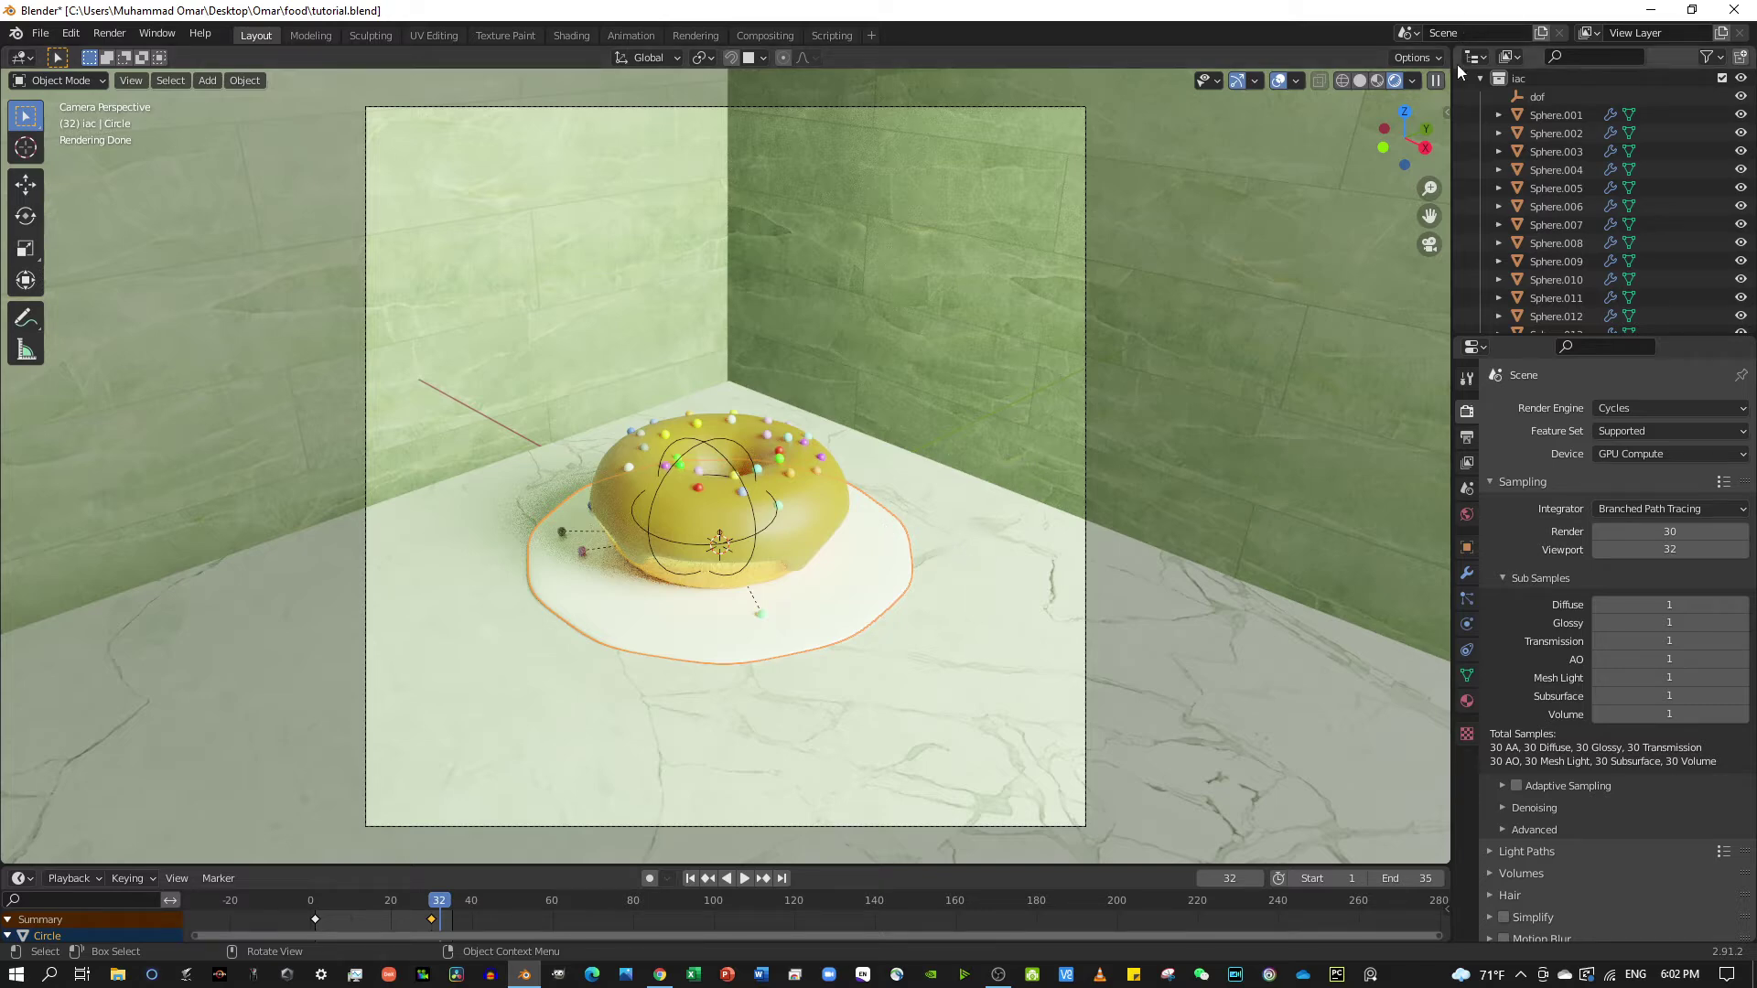
{"action": "left_click_drag", "start_coordinate": [1446, 52], "coordinate": [792, 210]}
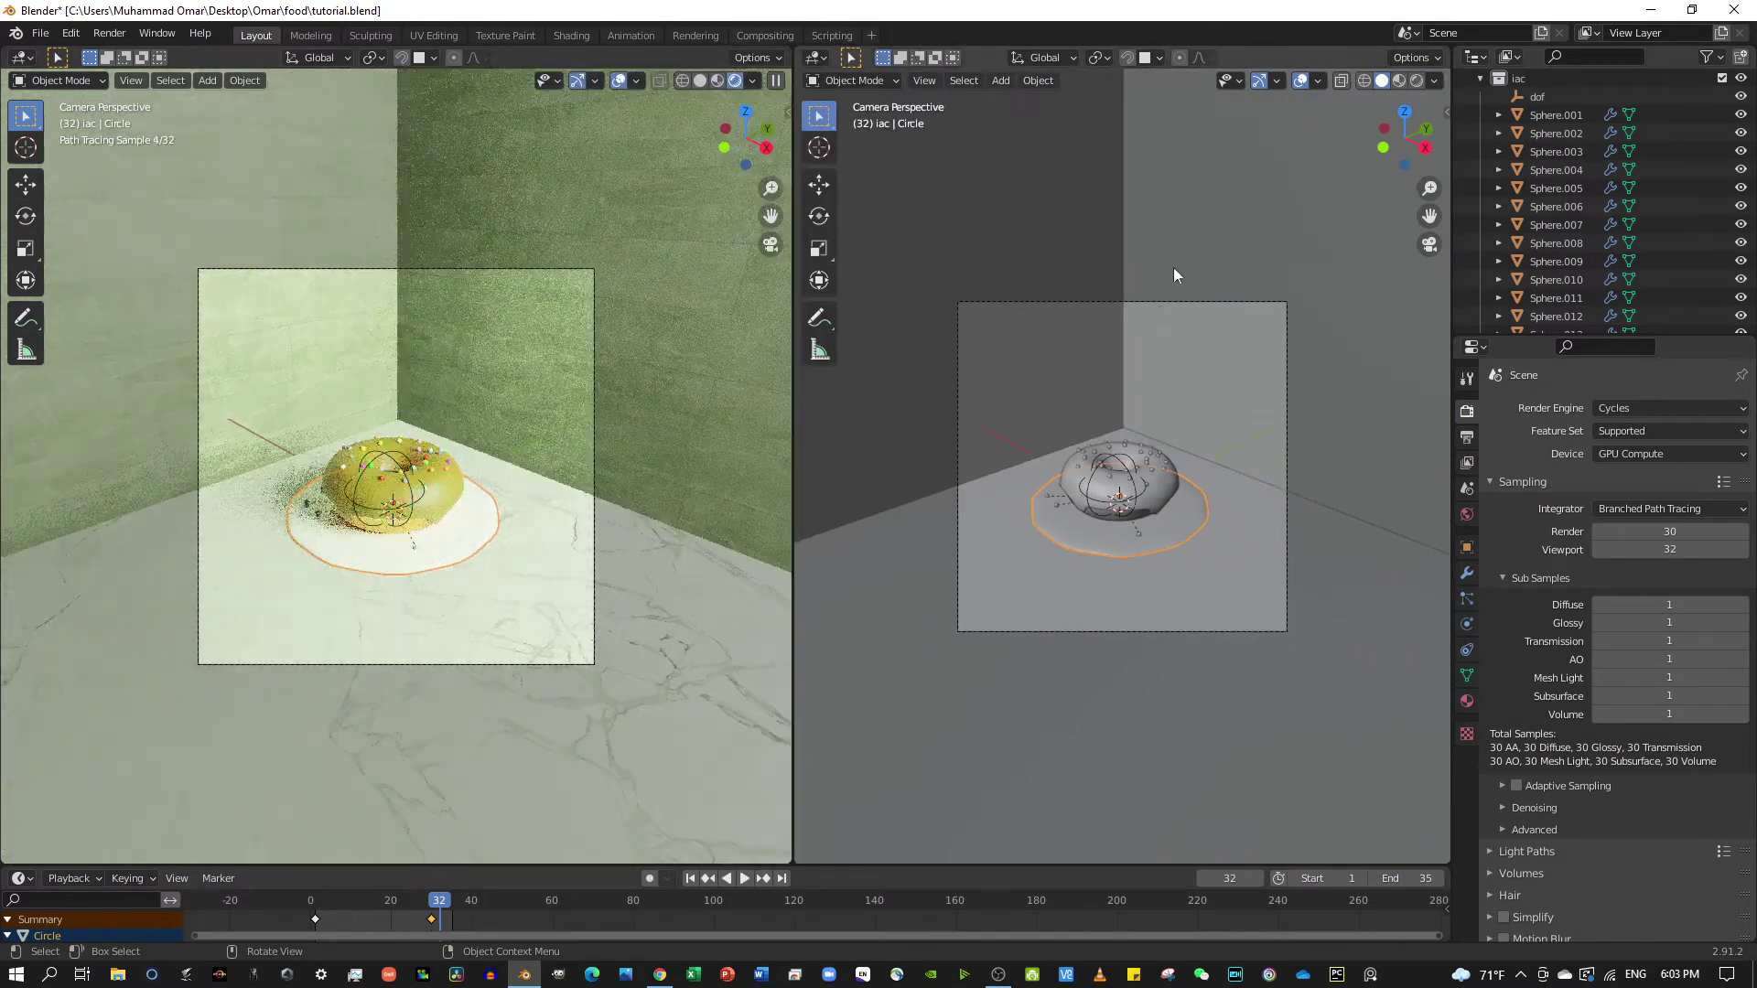
{"action": "middle_click_drag", "start_coordinate": [1173, 267], "coordinate": [1174, 276]}
{"action": "scroll", "coordinate": [1175, 269], "scroll_direction": "down", "scroll_amount": 2}
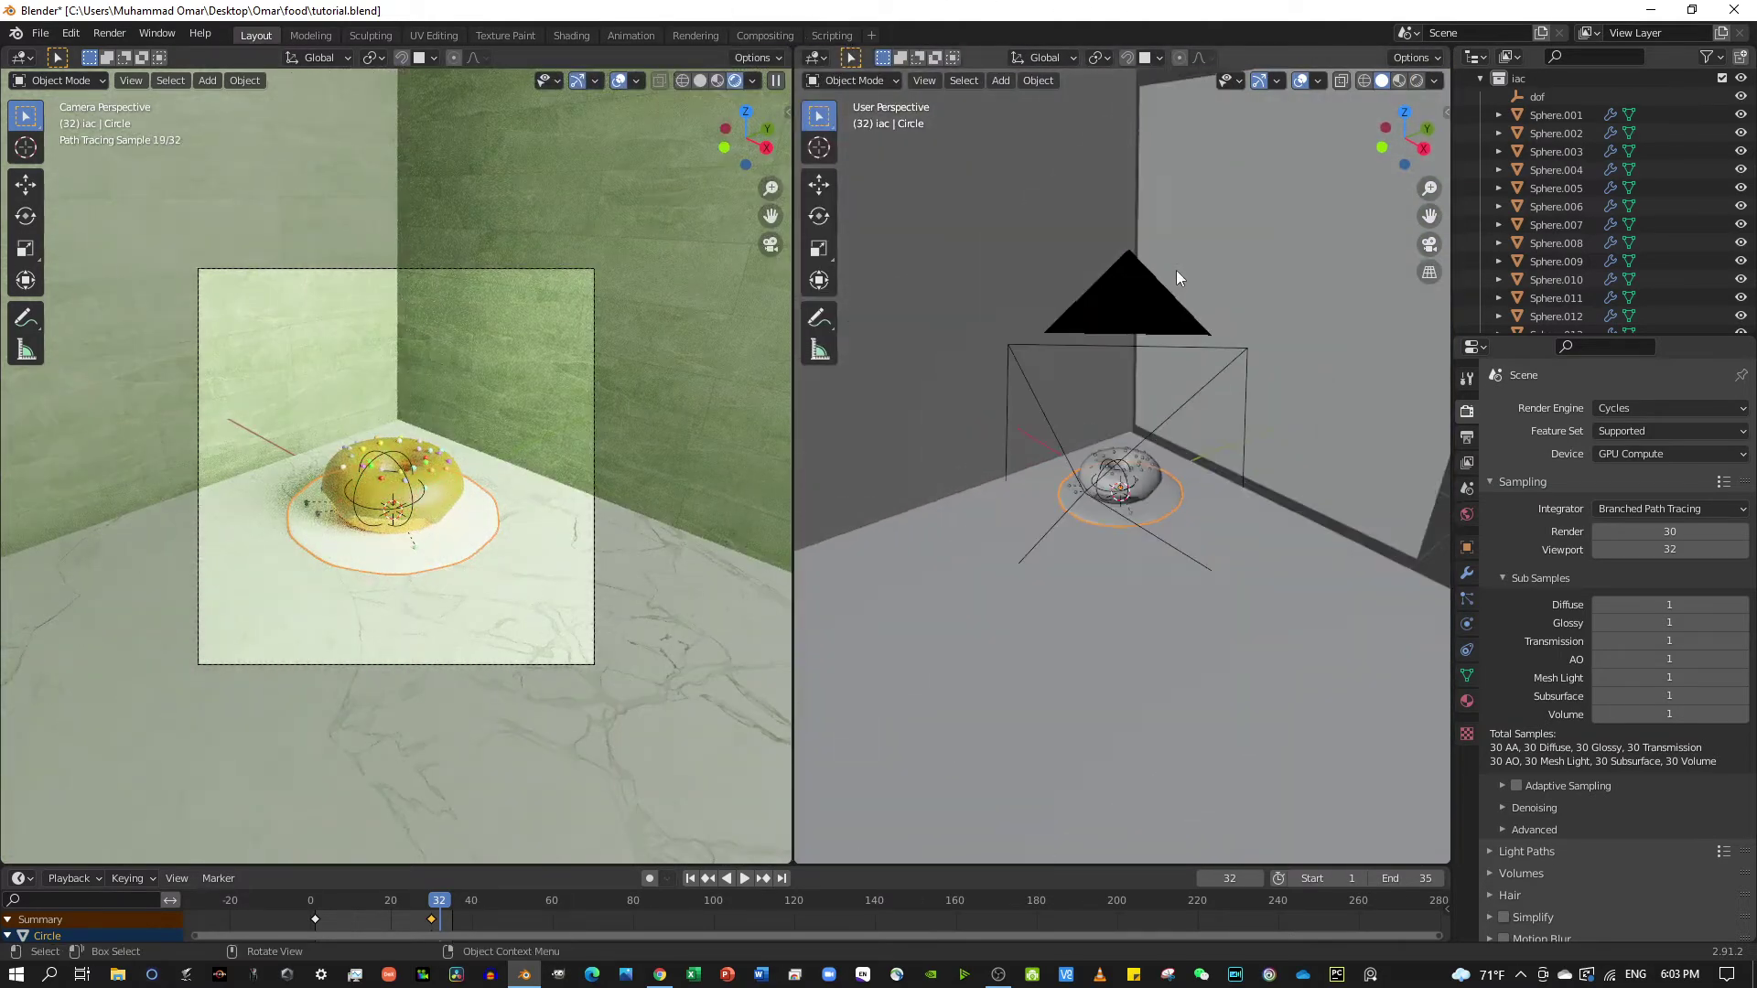
{"action": "scroll", "coordinate": [1177, 271], "scroll_direction": "down", "scroll_amount": 3}
{"action": "scroll", "coordinate": [1176, 267], "scroll_direction": "down", "scroll_amount": 3}
{"action": "scroll", "coordinate": [1178, 267], "scroll_direction": "down", "scroll_amount": 2}
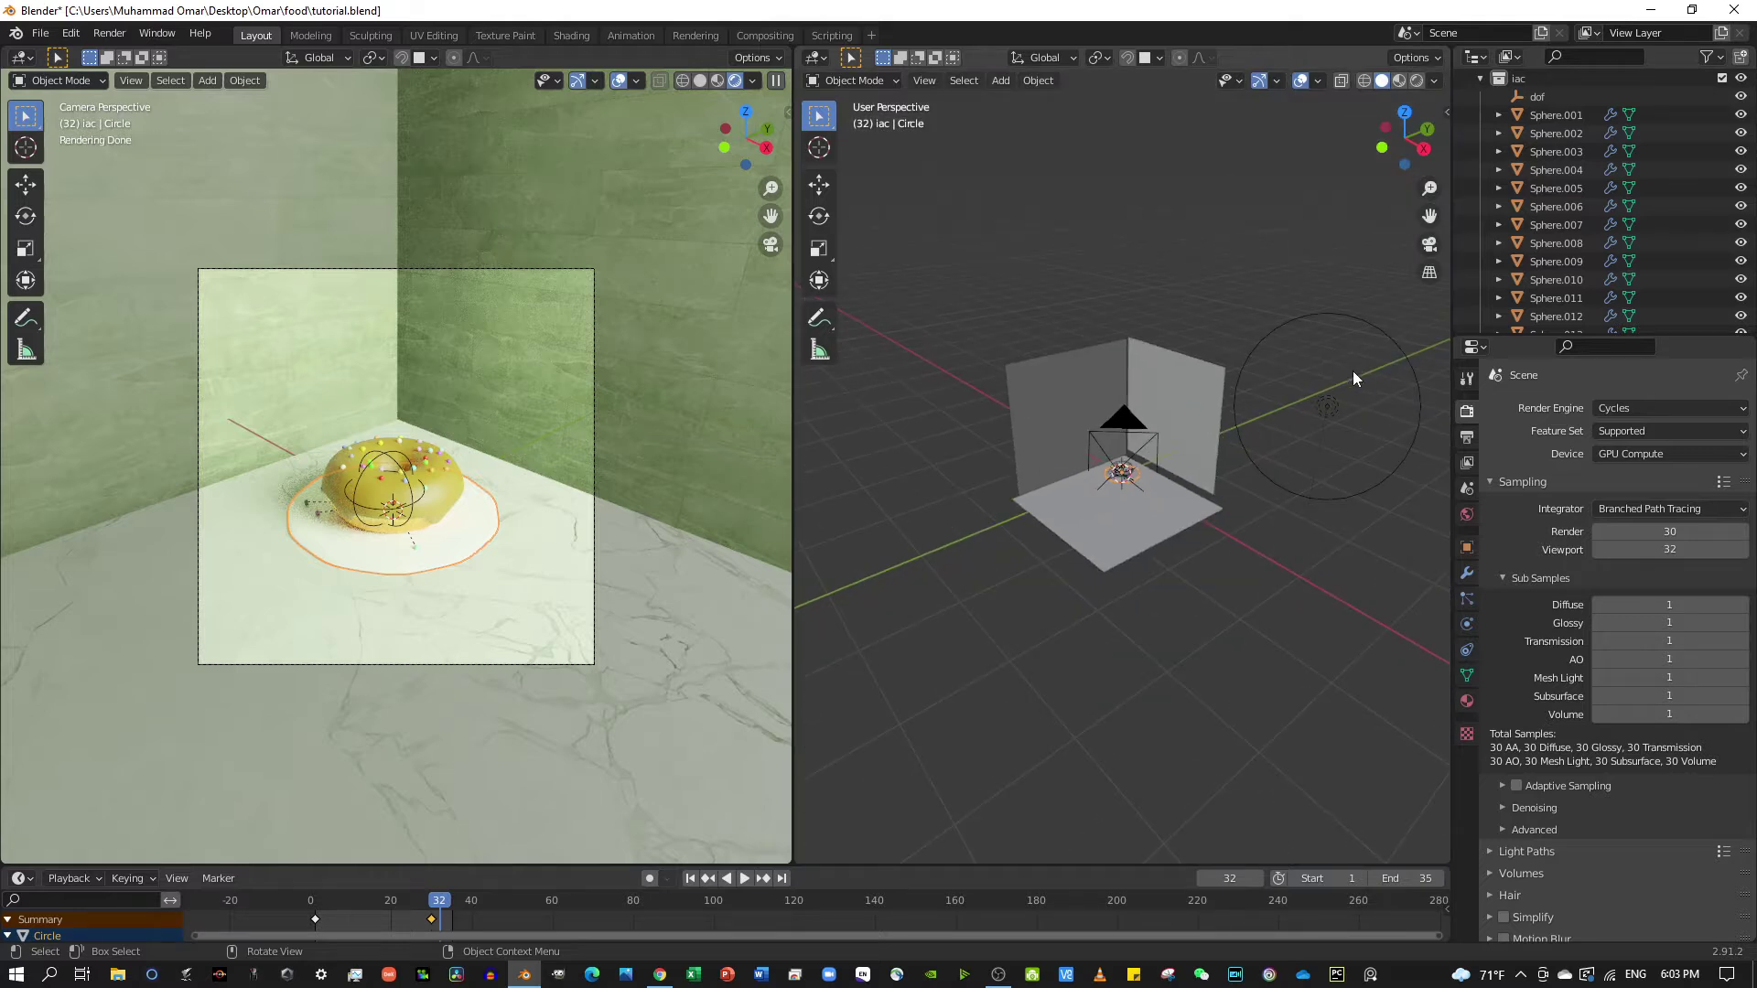
Select the point light and shrink its radius from 1 m to 0.7 m.
{"action": "left_click", "coordinate": [1330, 405]}
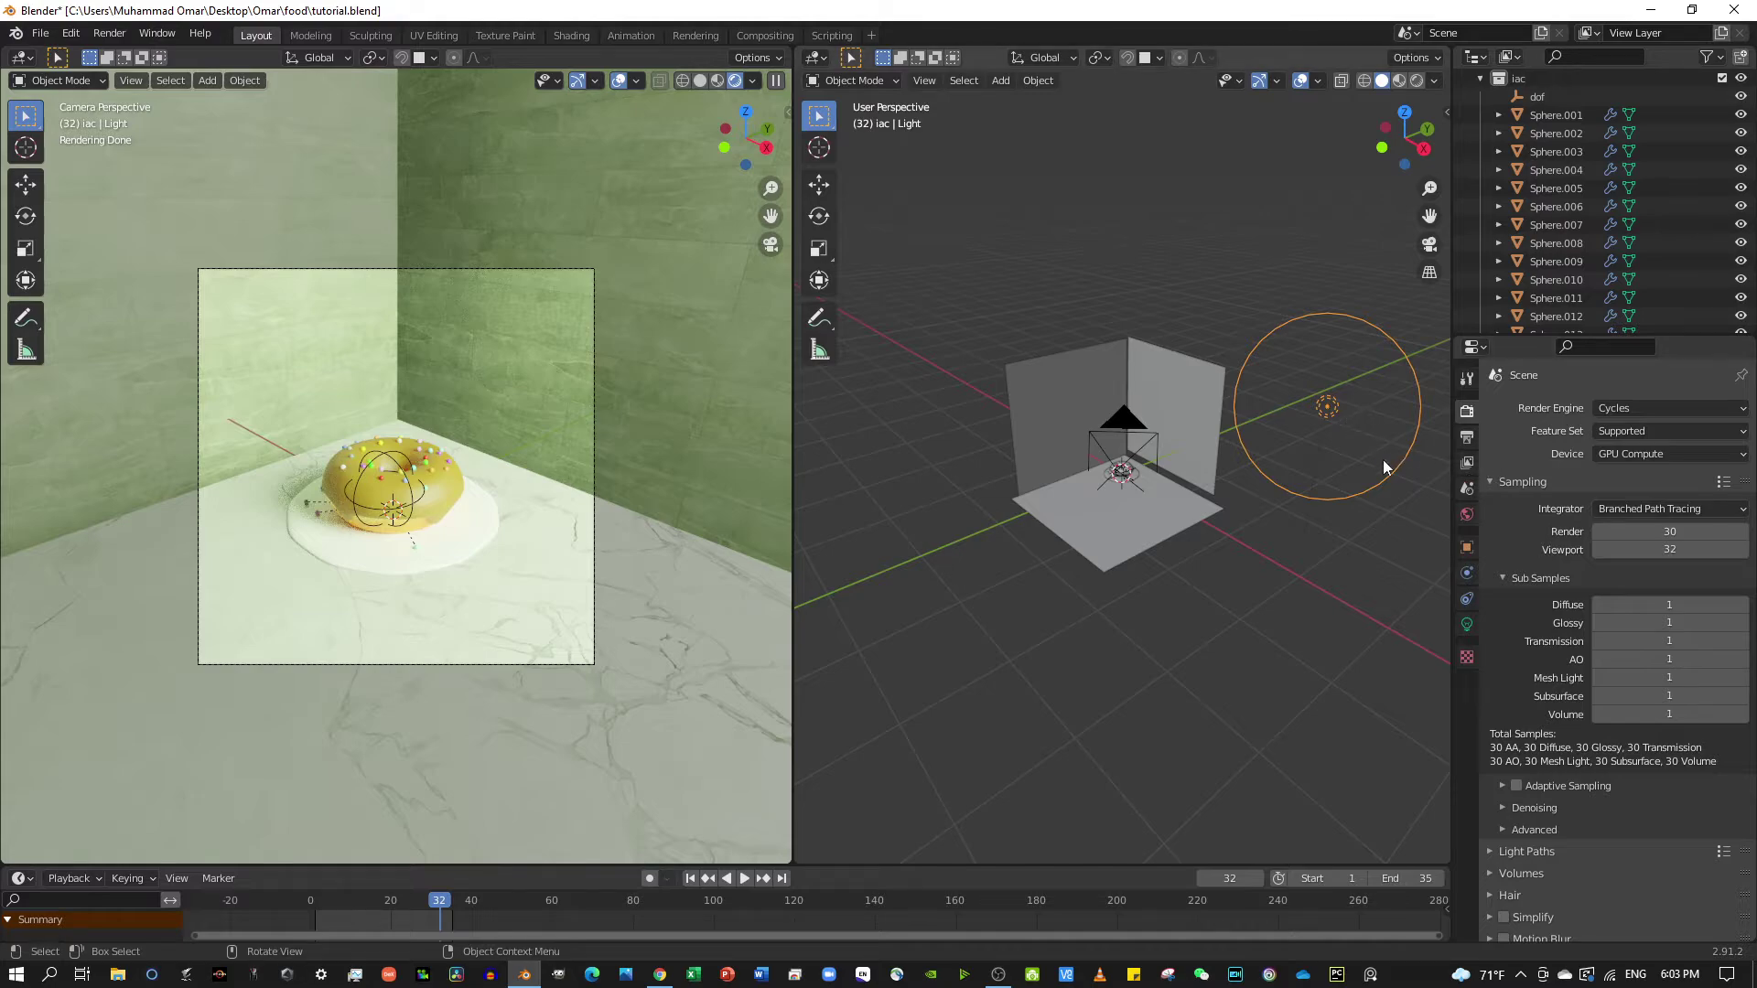
{"action": "key", "text": "s"}
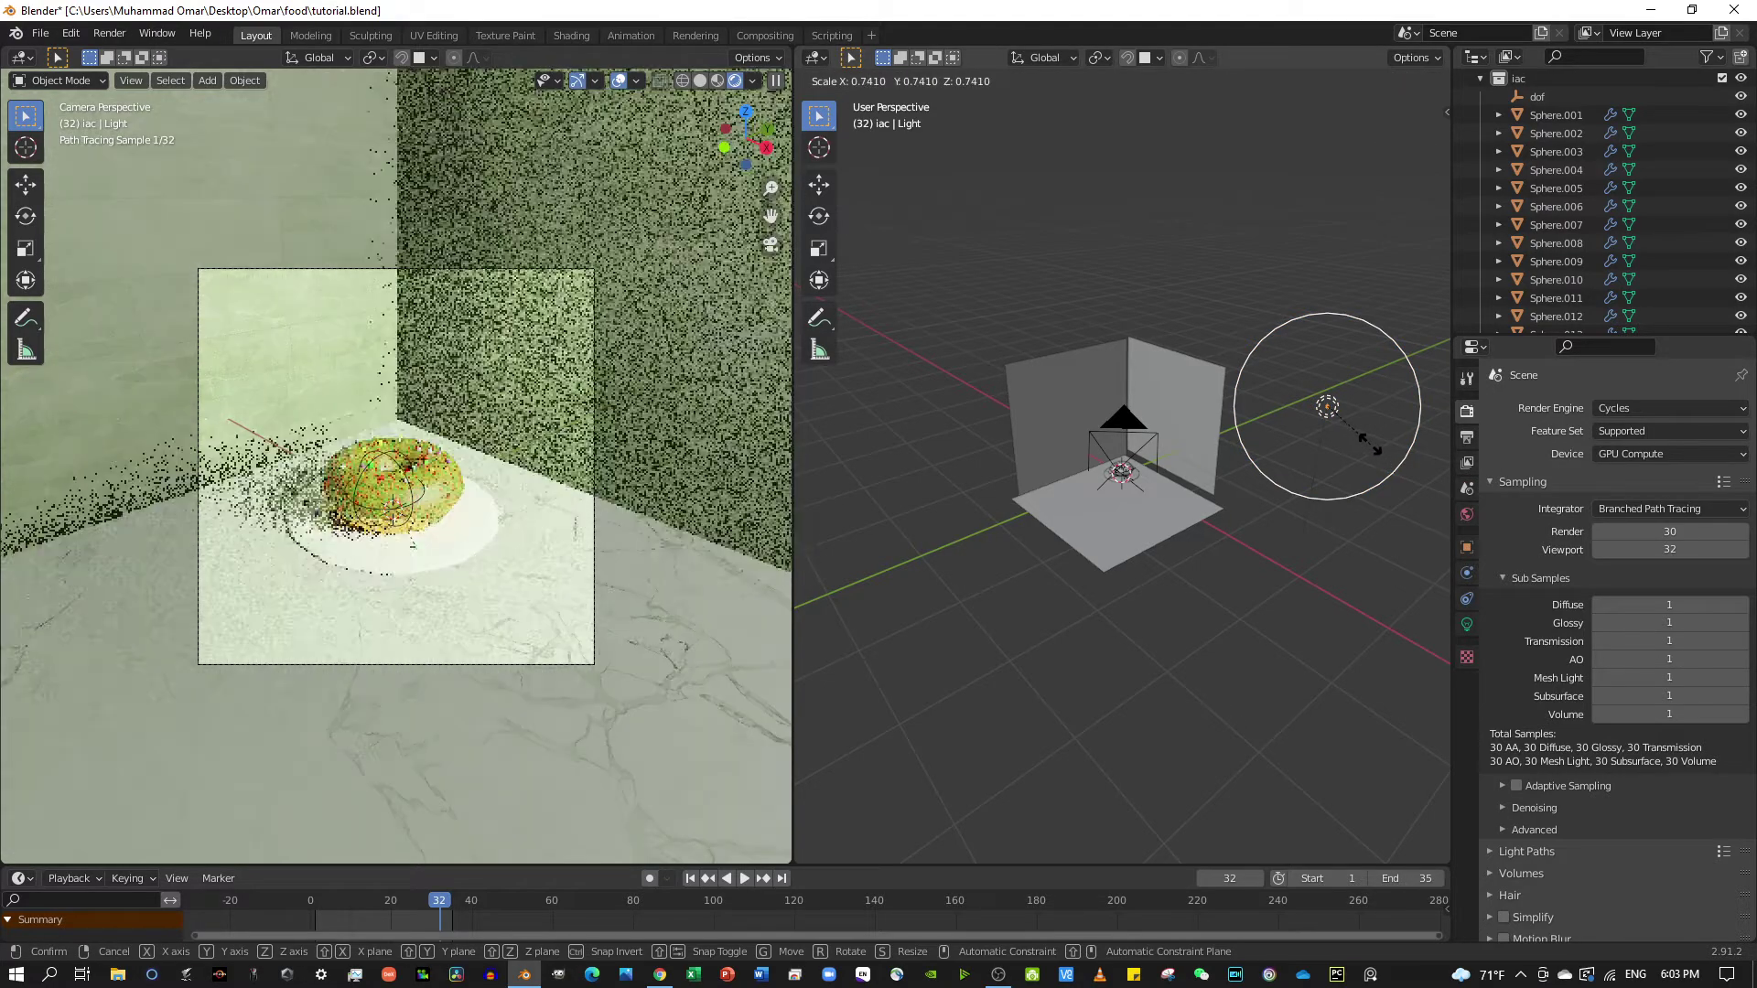
{"action": "left_click", "coordinate": [1381, 466]}
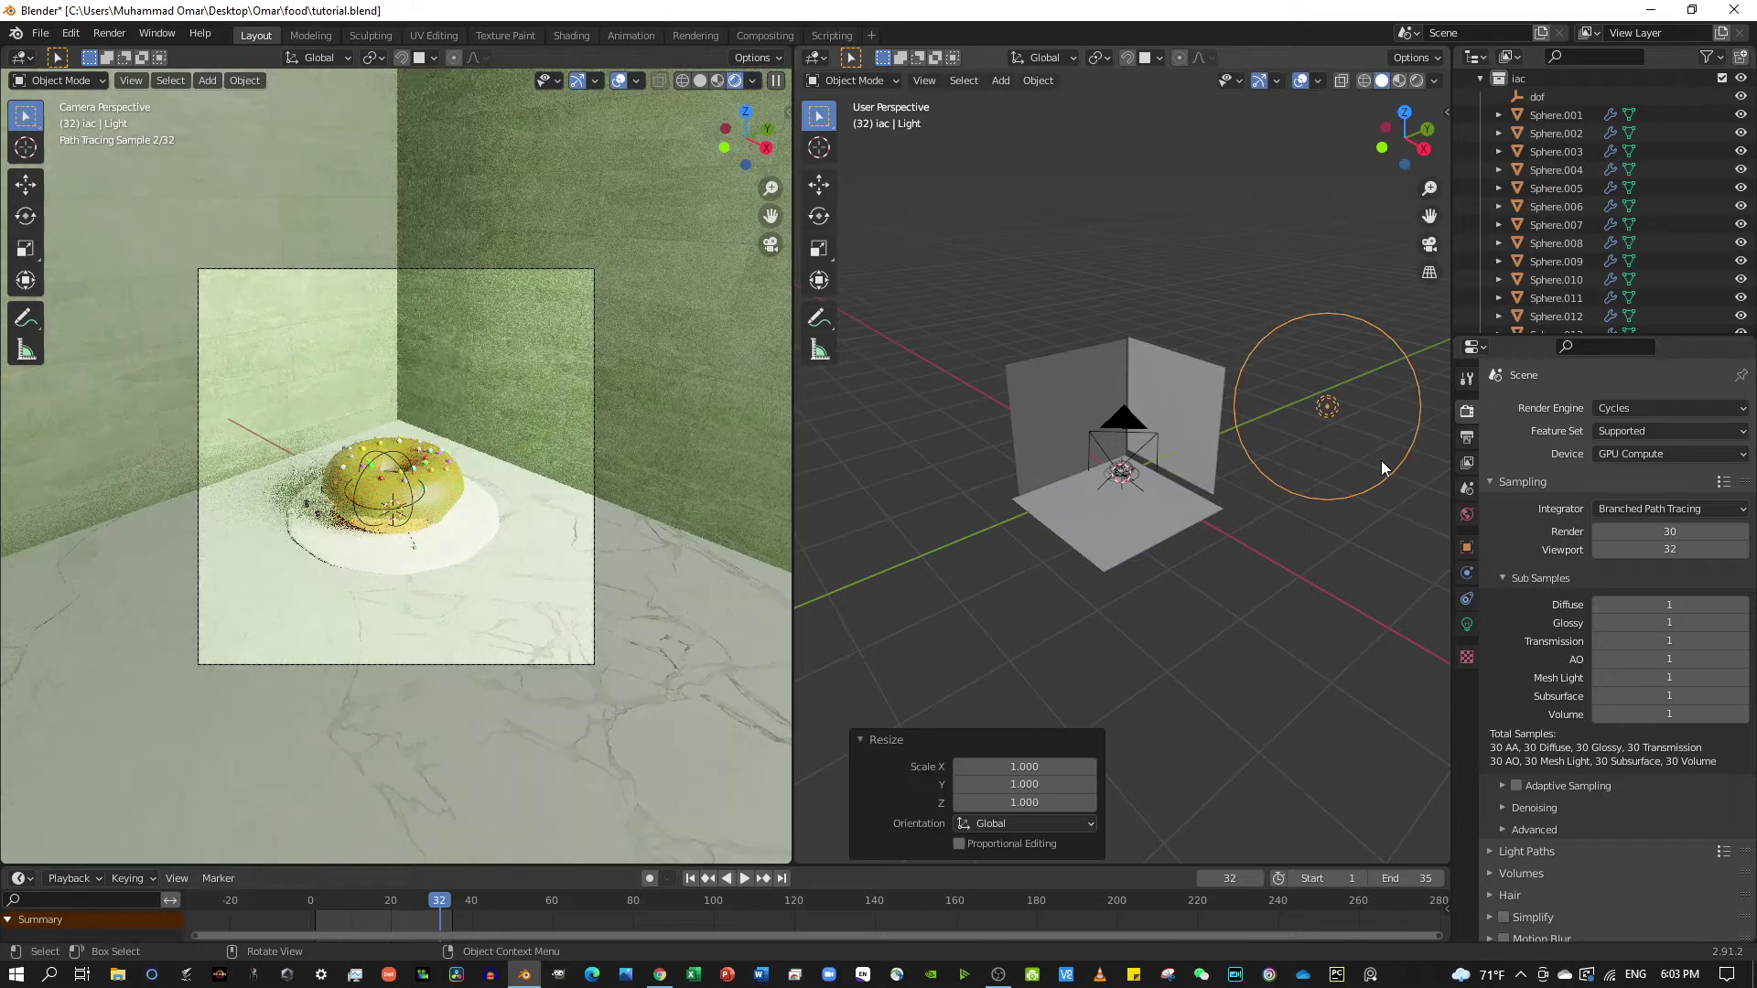
{"action": "left_click", "coordinate": [1465, 625]}
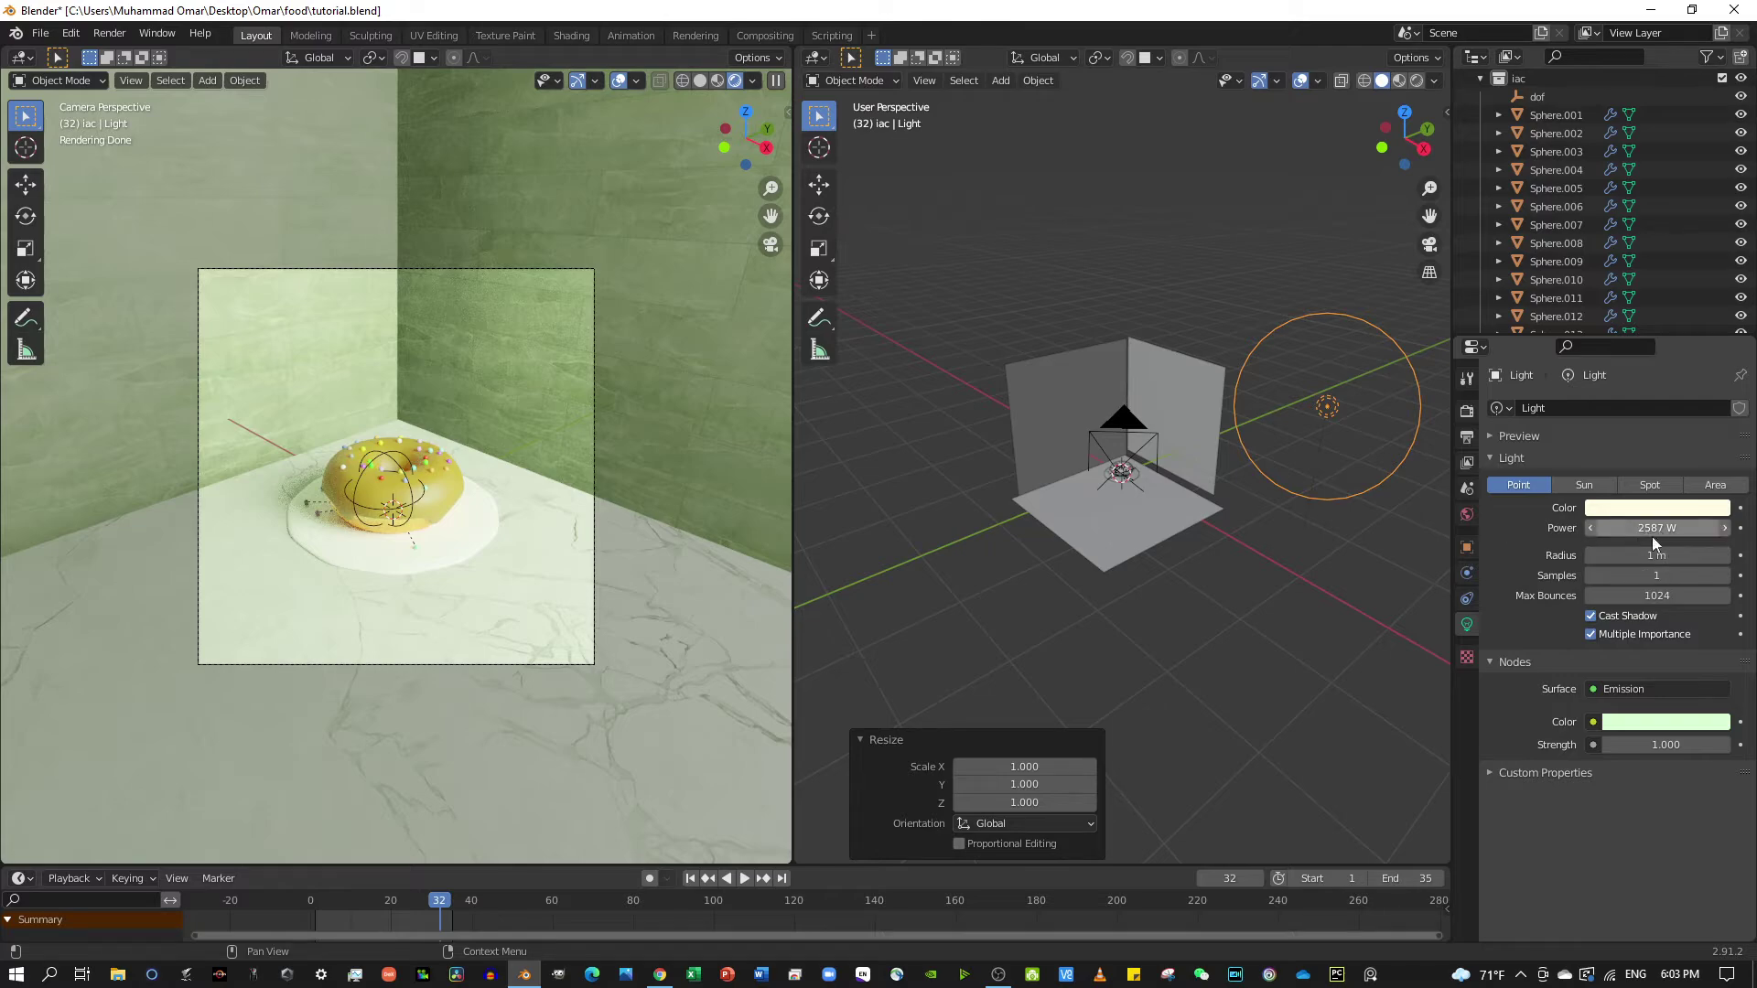
{"action": "left_click_drag", "start_coordinate": [1656, 555], "coordinate": [1601, 556]}
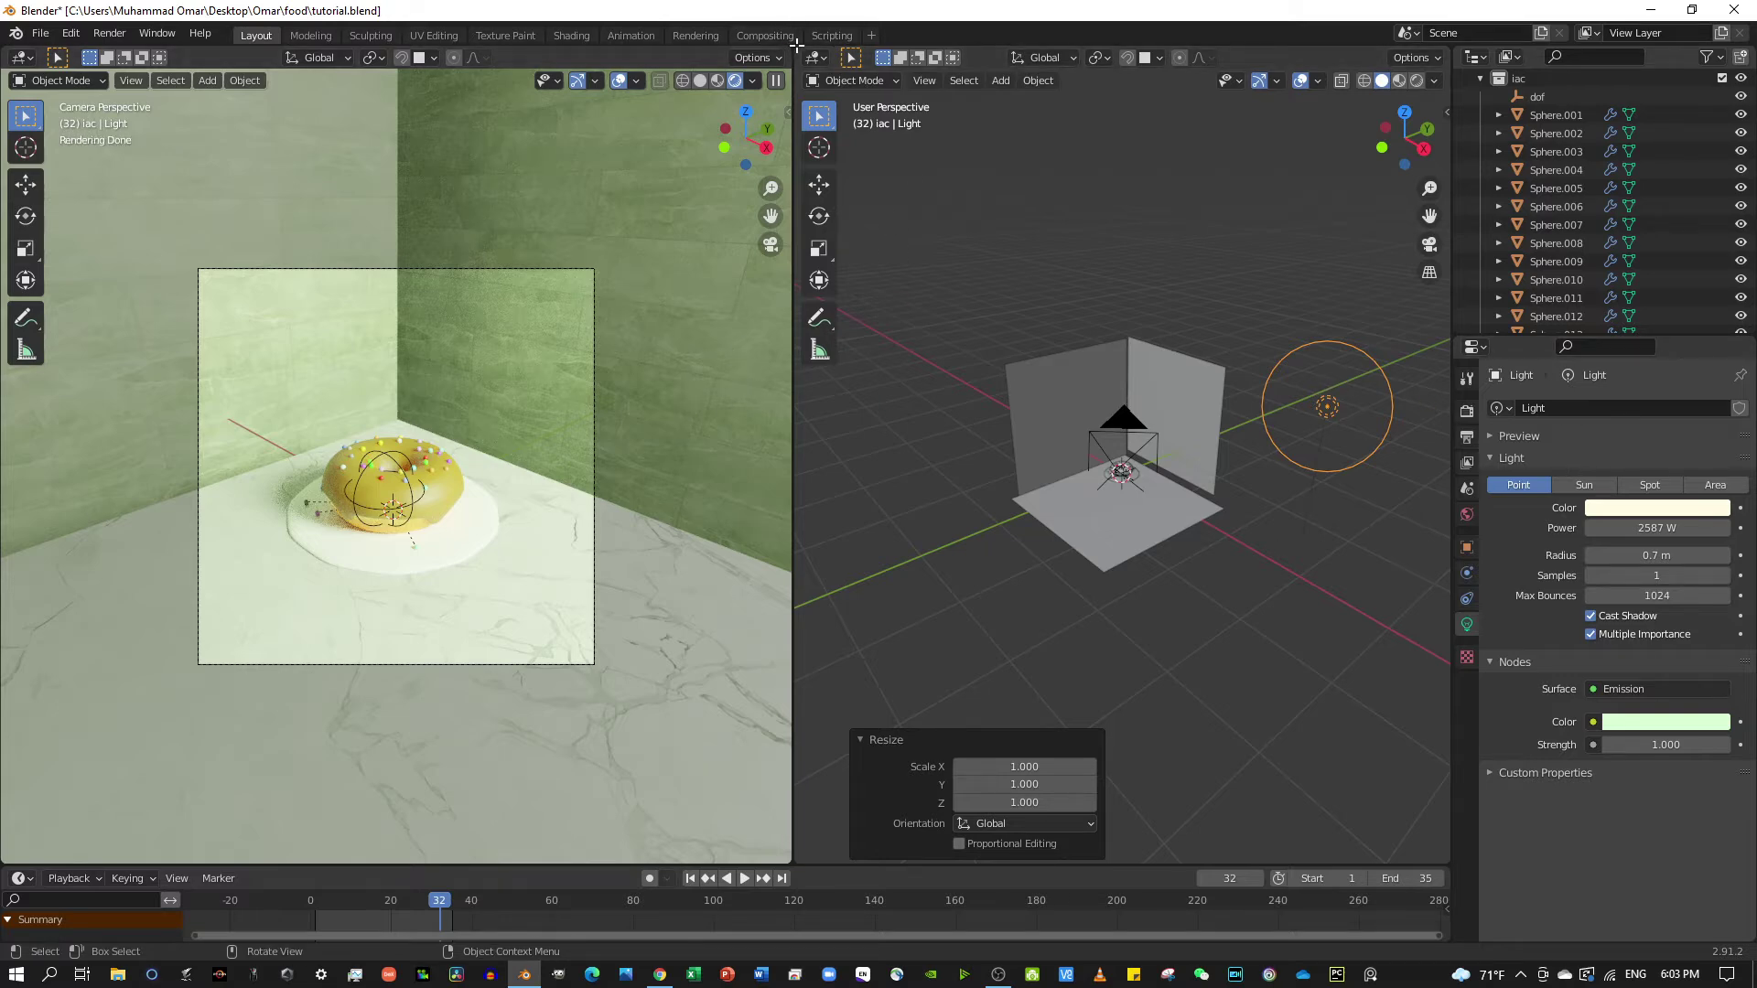
Merge the viewports into one rendered camera view and select the plate.
{"action": "left_click_drag", "start_coordinate": [795, 44], "coordinate": [770, 108]}
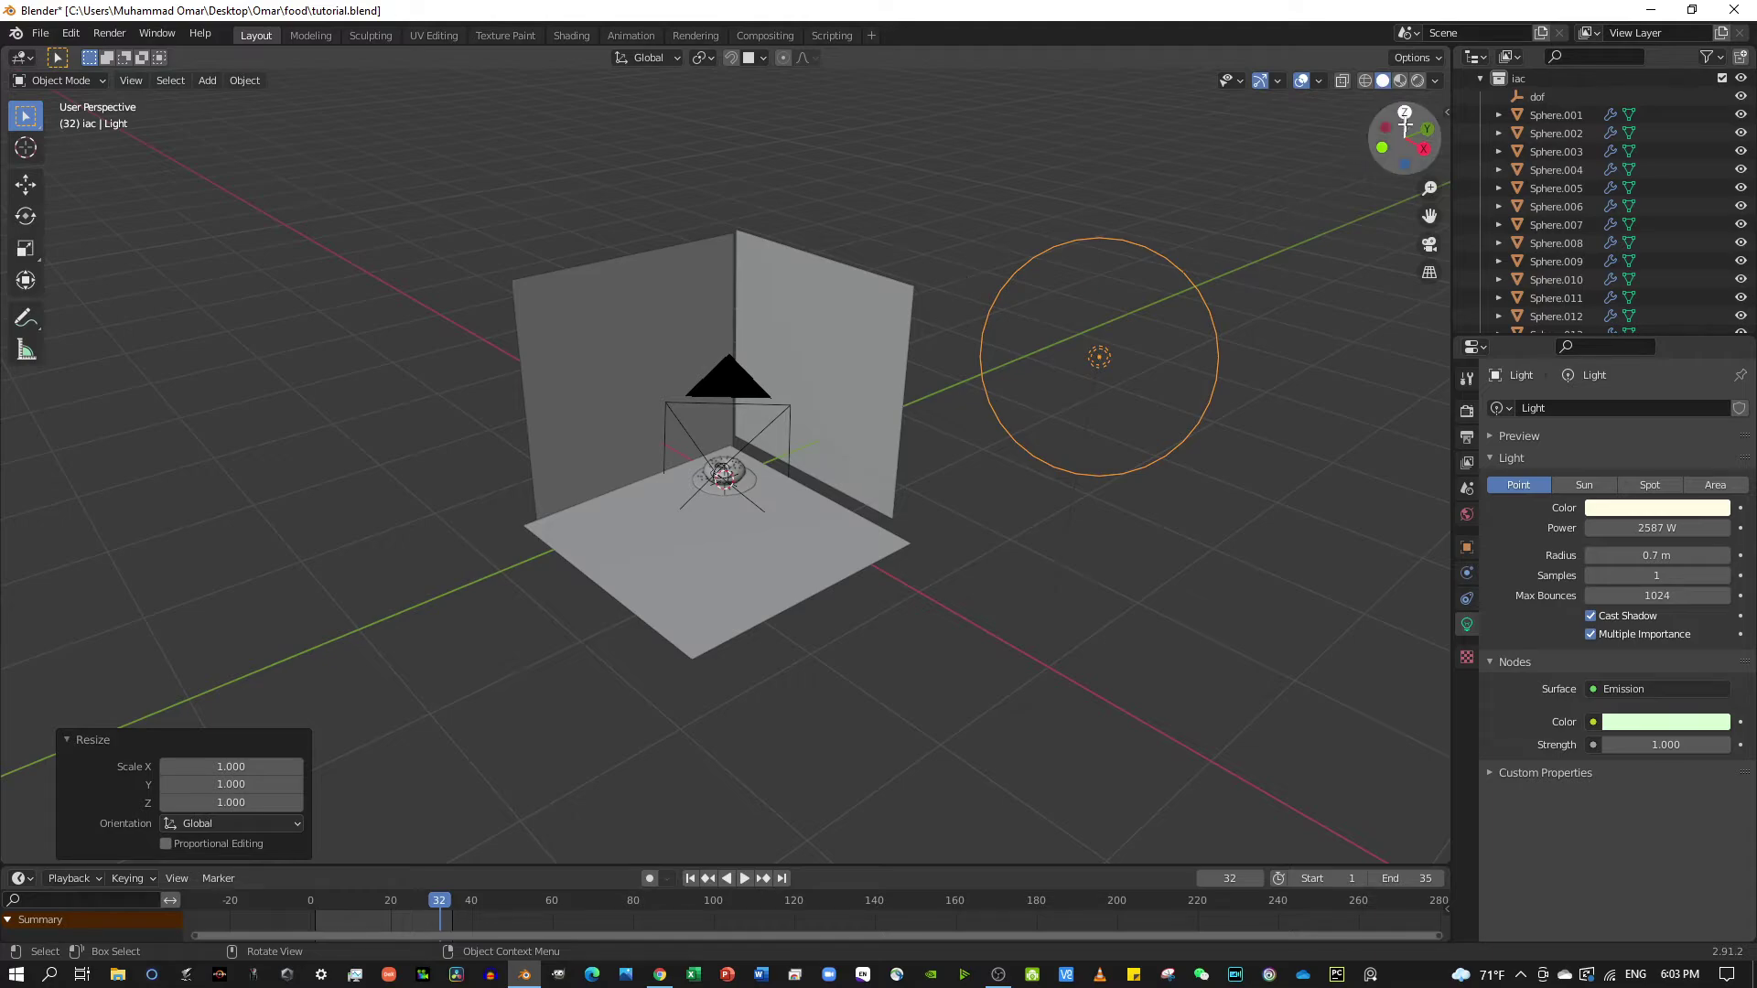
{"action": "left_click", "coordinate": [1429, 244]}
{"action": "left_click", "coordinate": [1419, 81]}
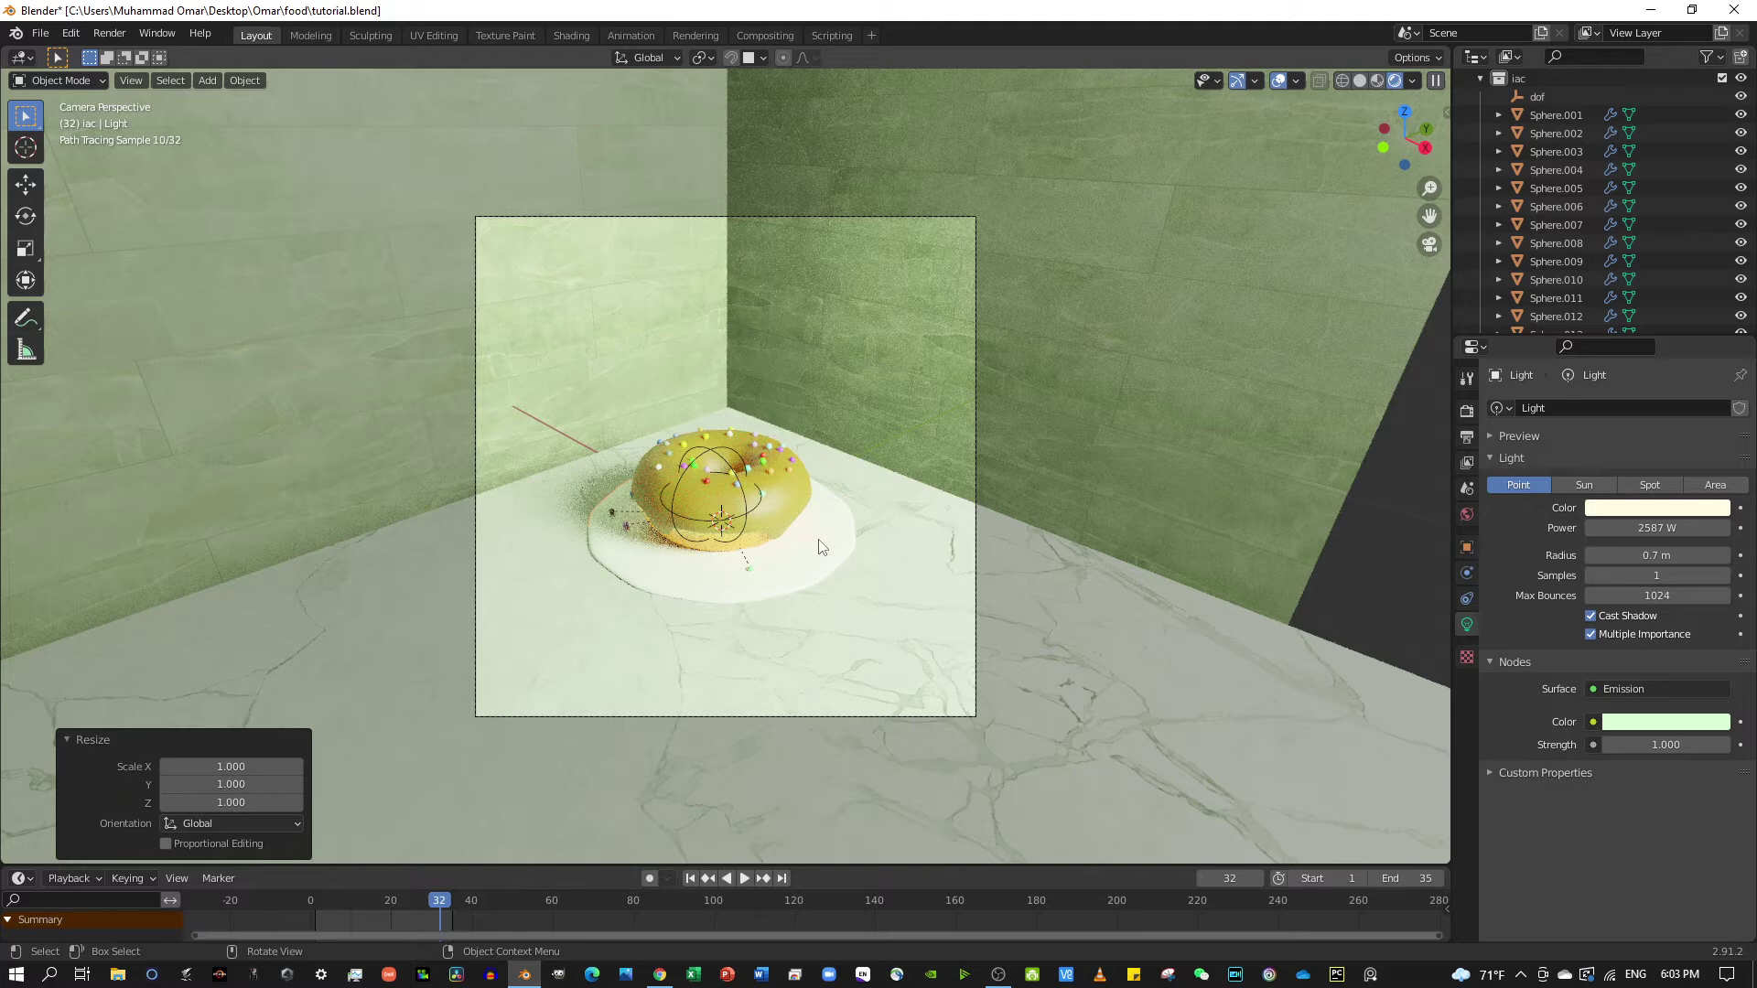
{"action": "left_click", "coordinate": [823, 546]}
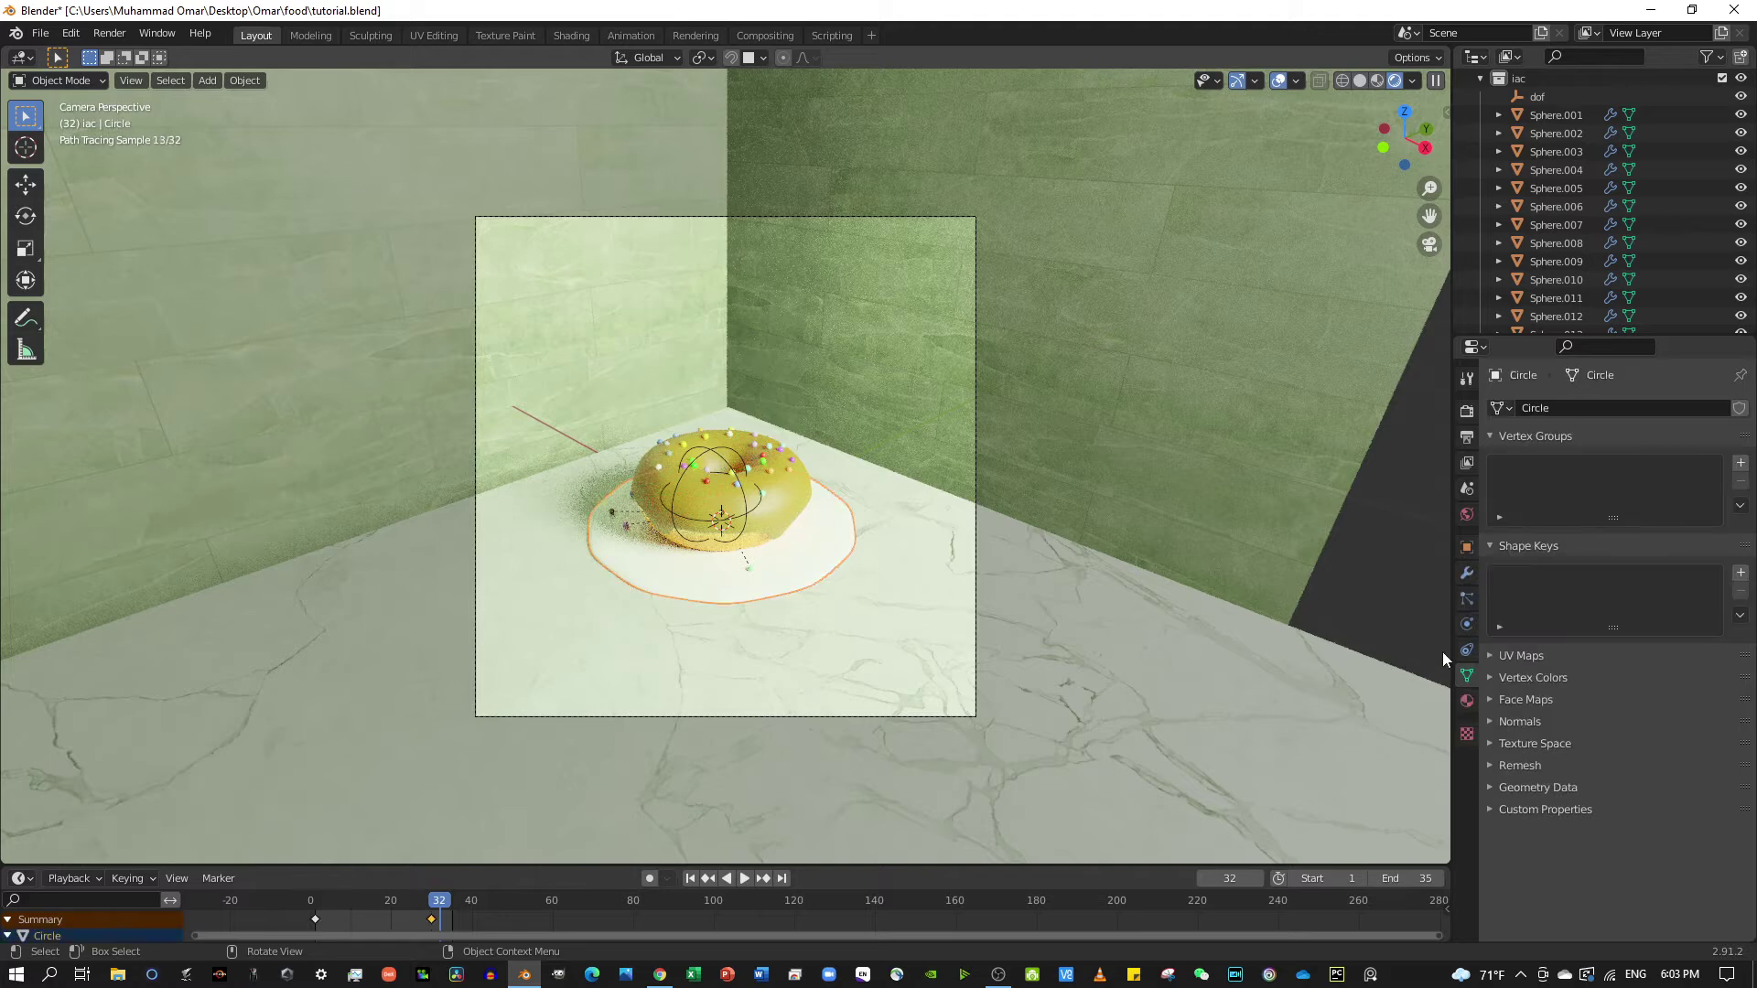
Raise the plate material's Transmission to 1.000 and adjust a shader slider above it.
{"action": "left_click", "coordinate": [1466, 701]}
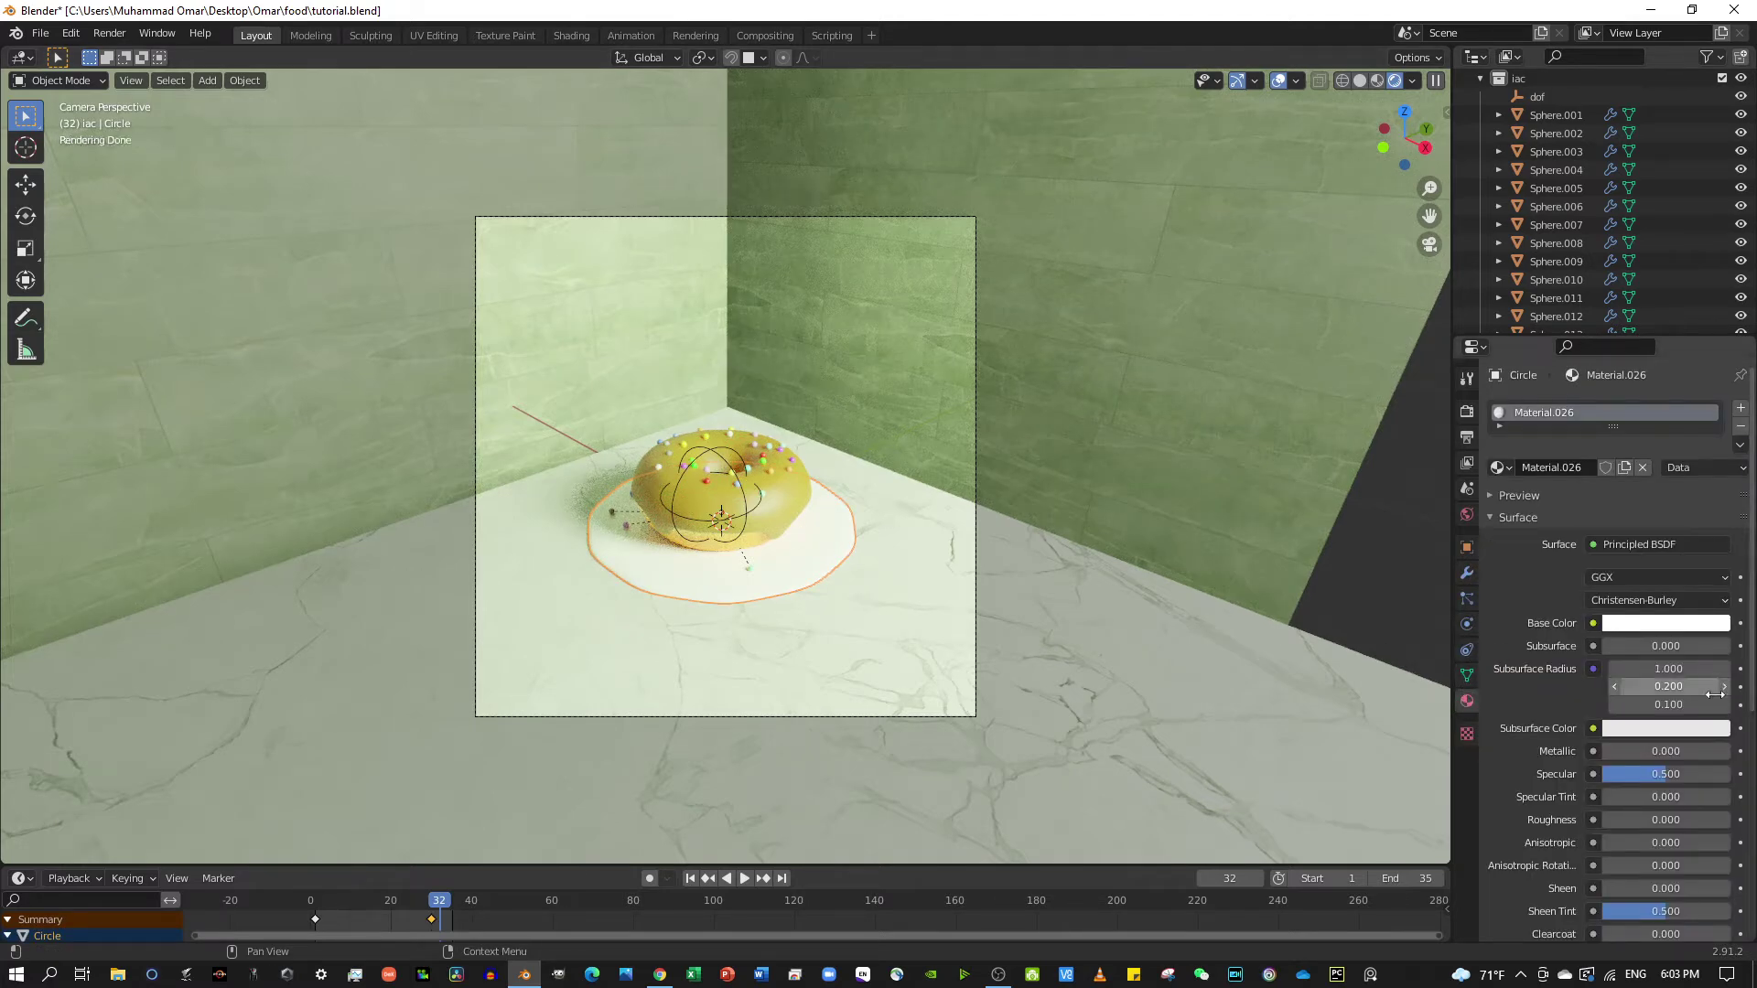
{"action": "scroll", "coordinate": [1712, 693], "scroll_direction": "down", "scroll_amount": 3}
{"action": "scroll", "coordinate": [1711, 688], "scroll_direction": "down", "scroll_amount": 3}
{"action": "scroll", "coordinate": [1697, 696], "scroll_direction": "down", "scroll_amount": 3}
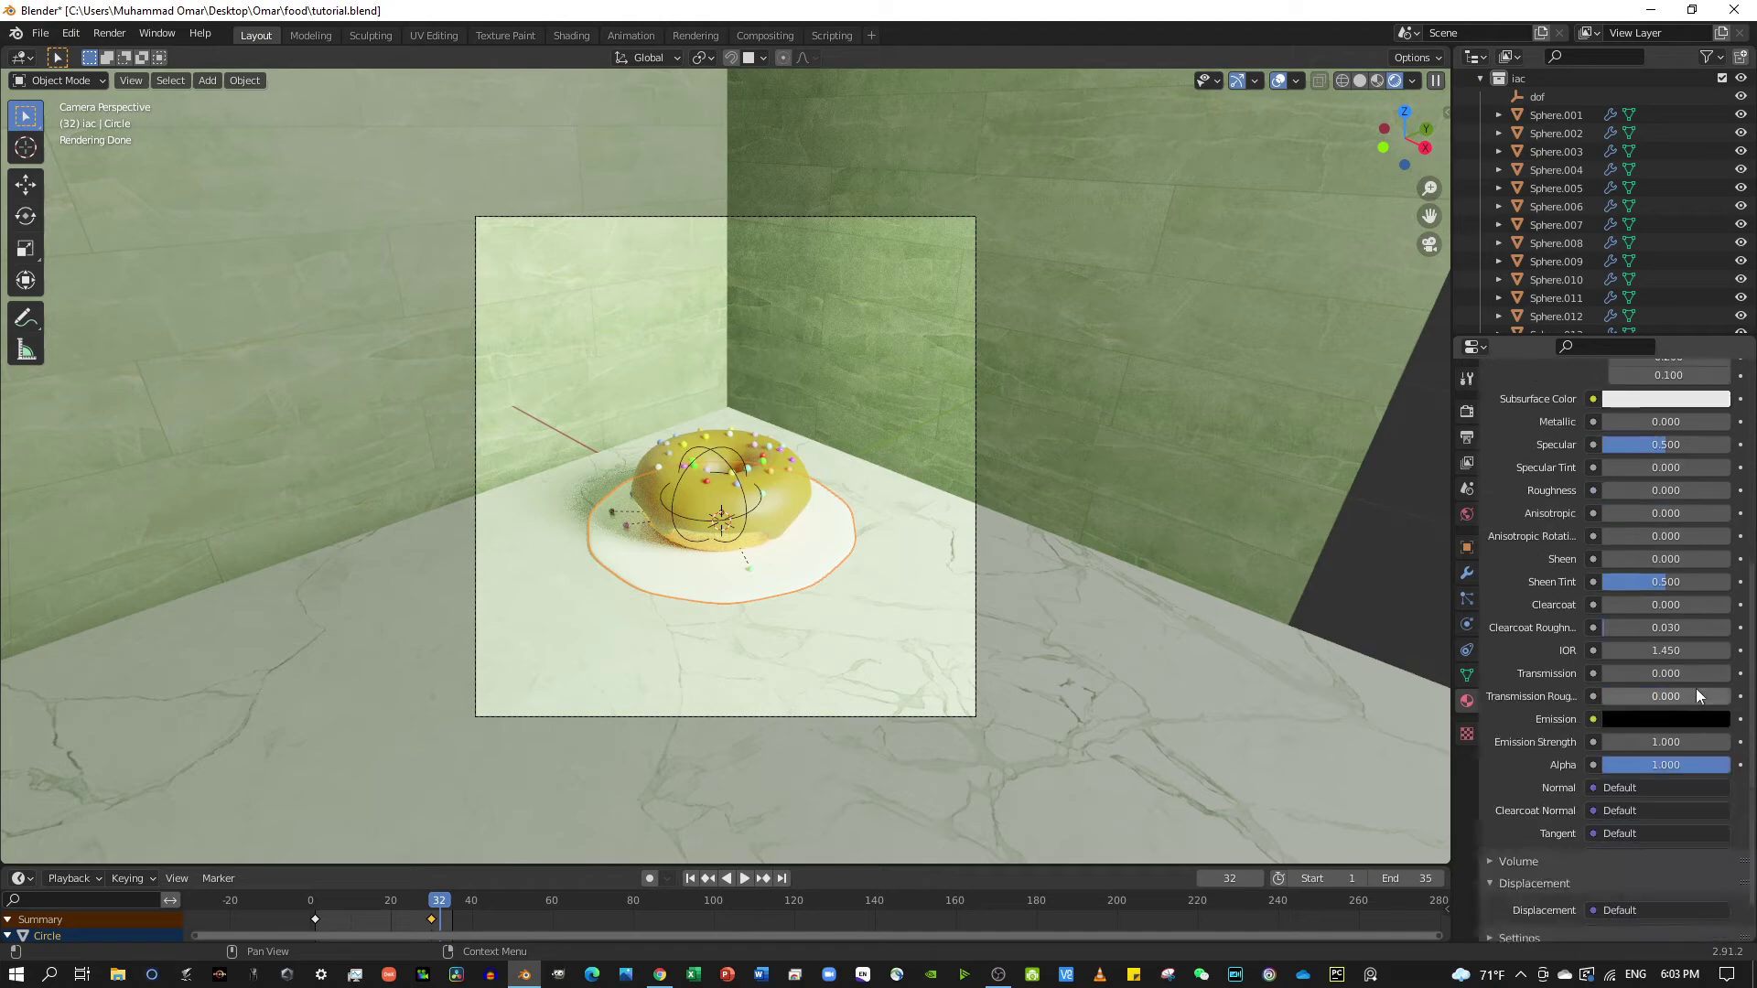
{"action": "left_click_drag", "start_coordinate": [1666, 675], "coordinate": [1729, 674]}
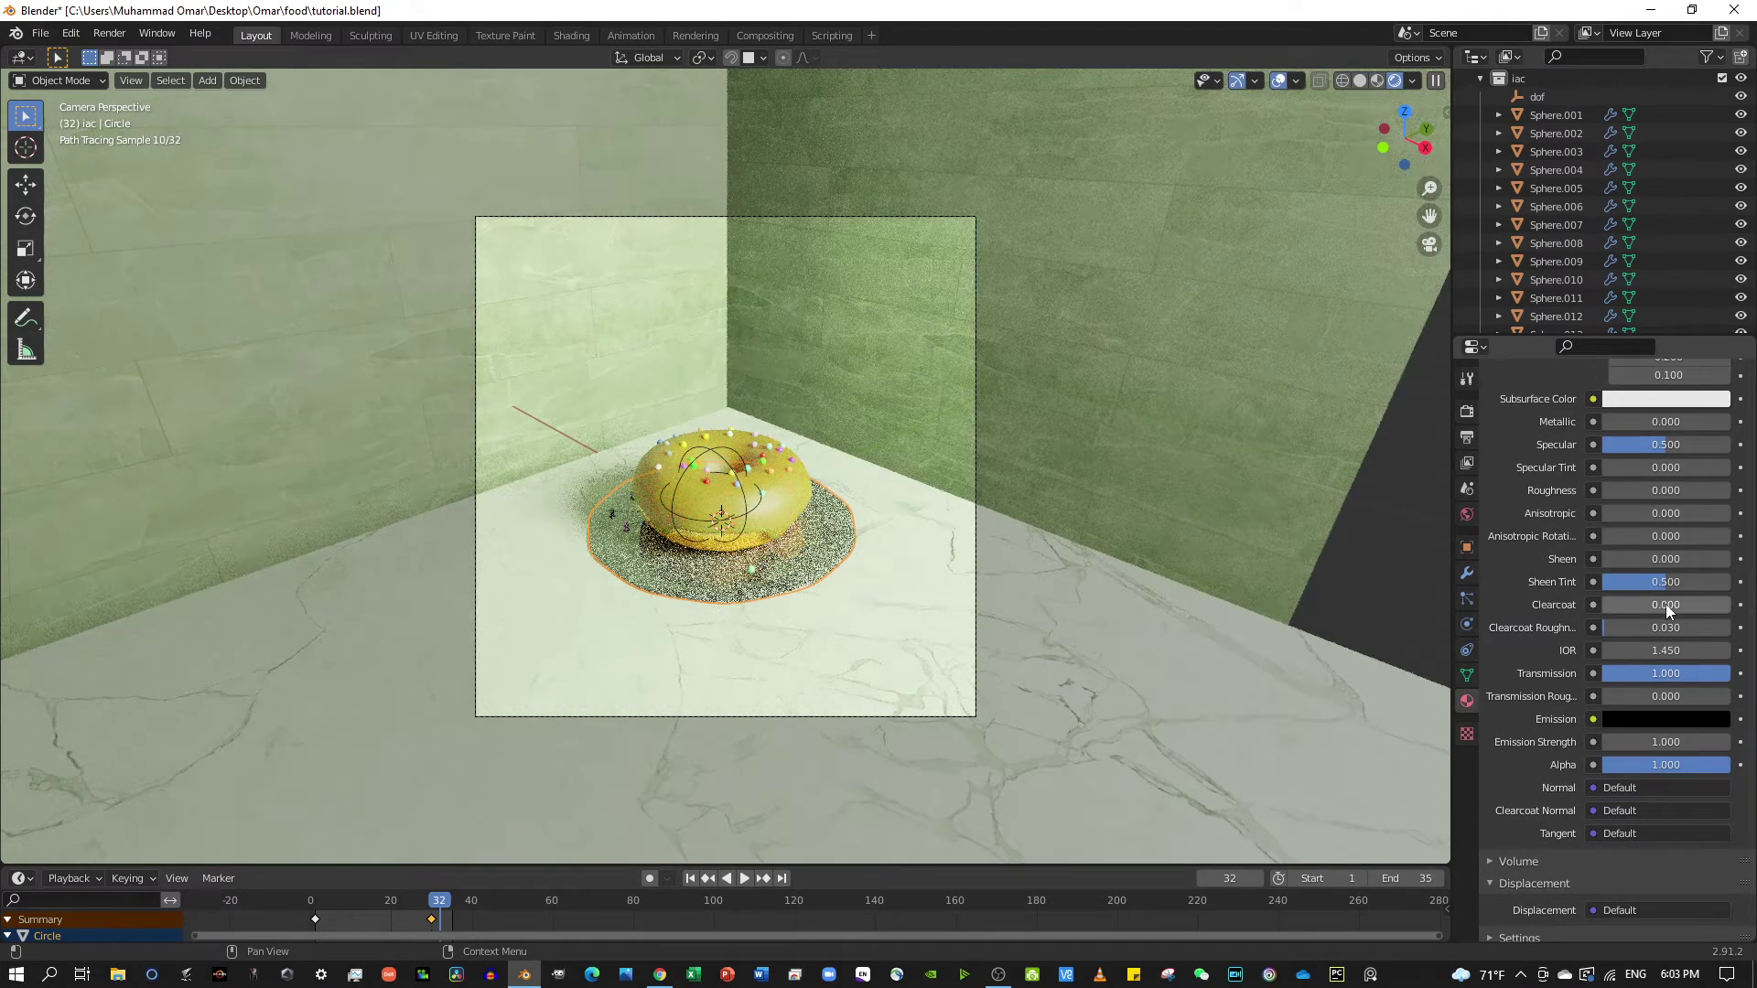
{"action": "scroll", "coordinate": [1665, 604], "scroll_direction": "up", "scroll_amount": 1}
{"action": "left_click_drag", "start_coordinate": [1726, 527], "coordinate": [1603, 527]}
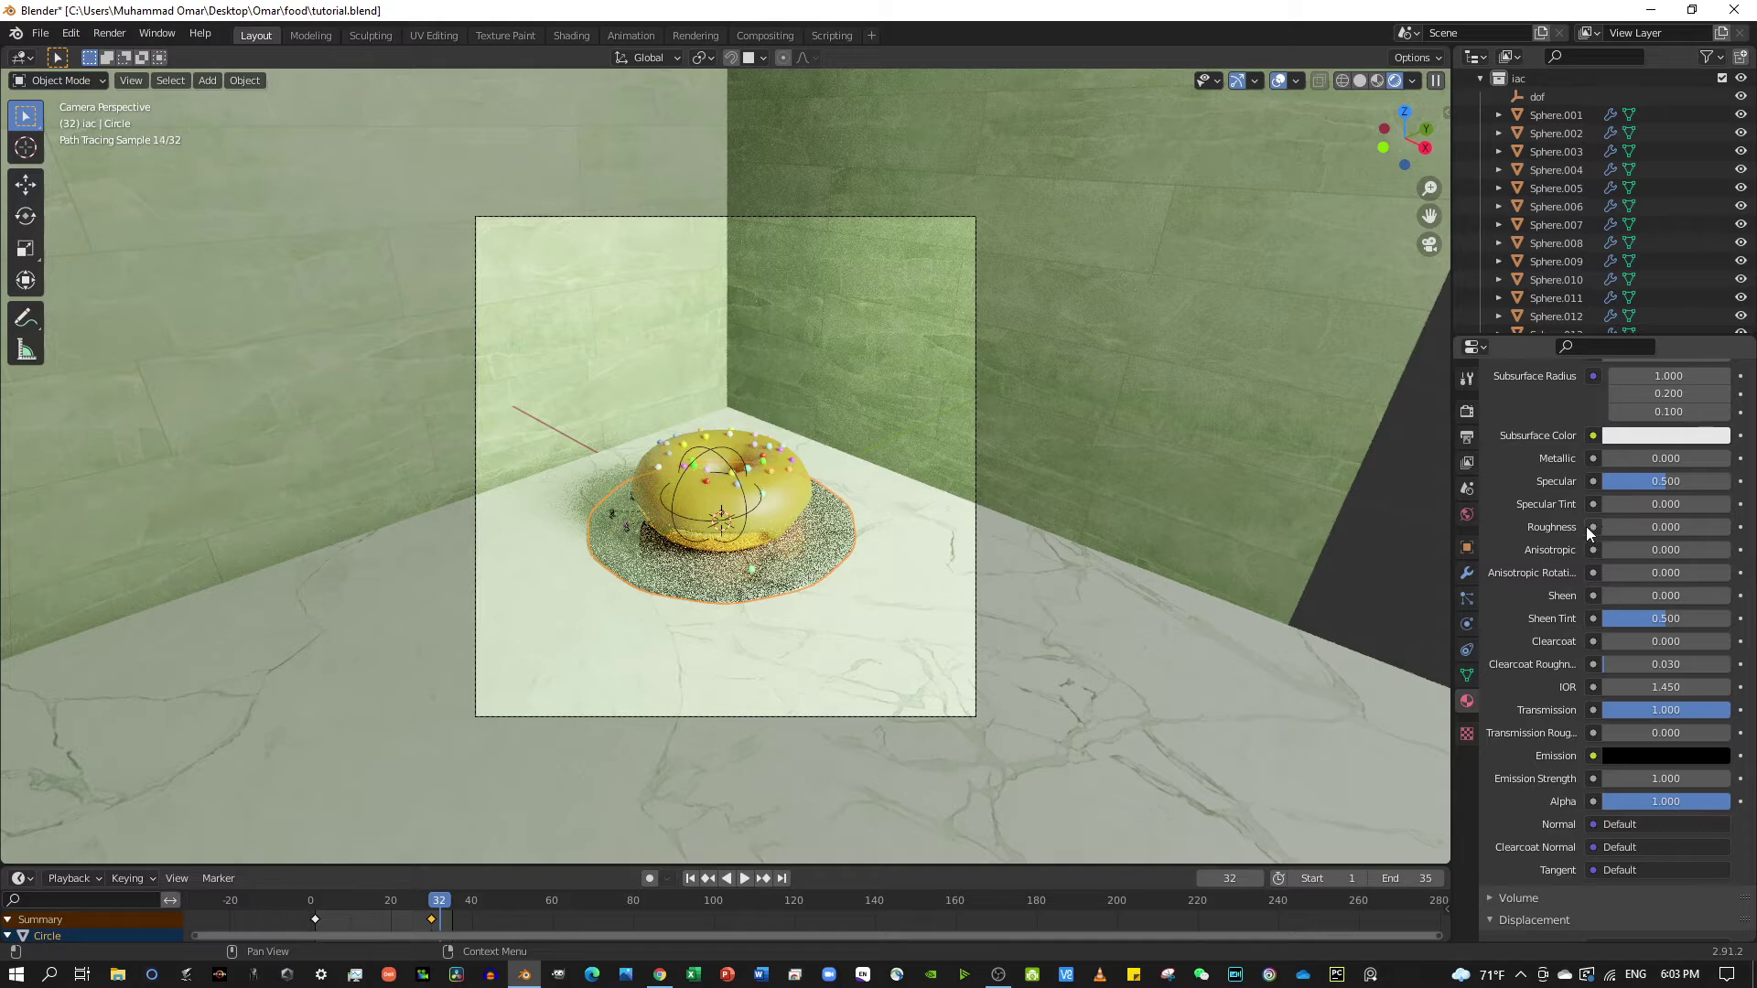
Give the plate a dim grey emission colour, then deselect it.
{"action": "scroll", "coordinate": [1625, 561], "scroll_direction": "down", "scroll_amount": 1}
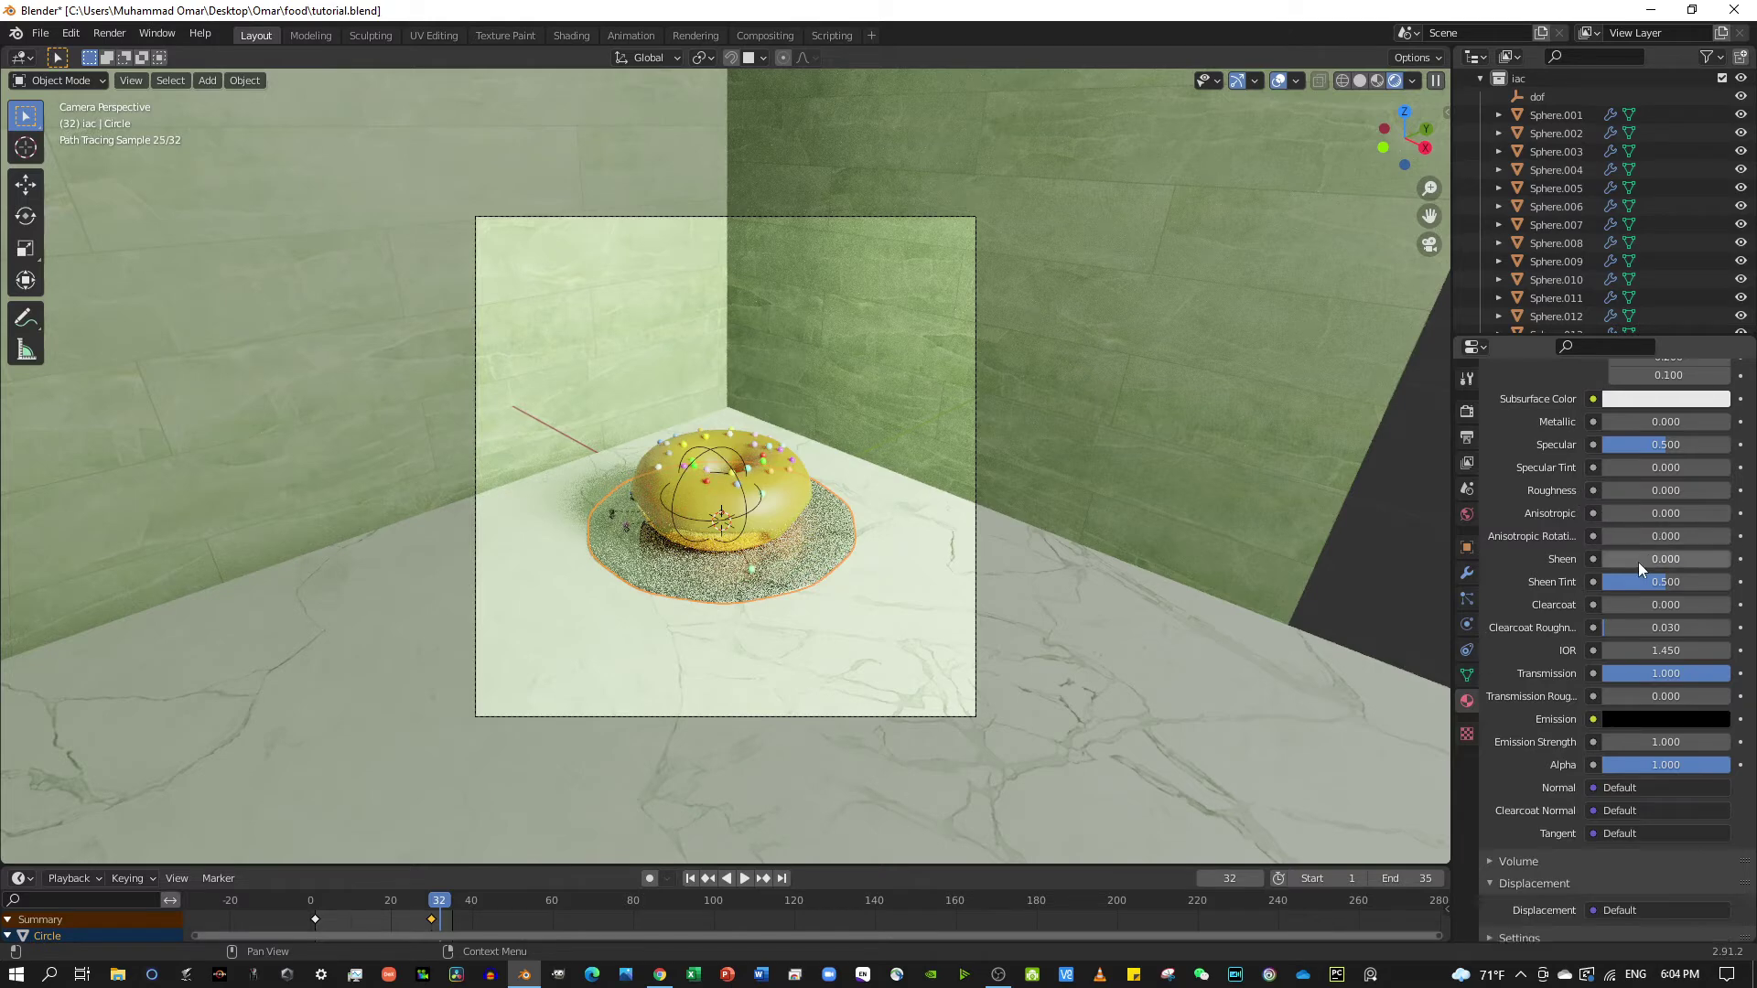
{"action": "left_click", "coordinate": [1639, 720]}
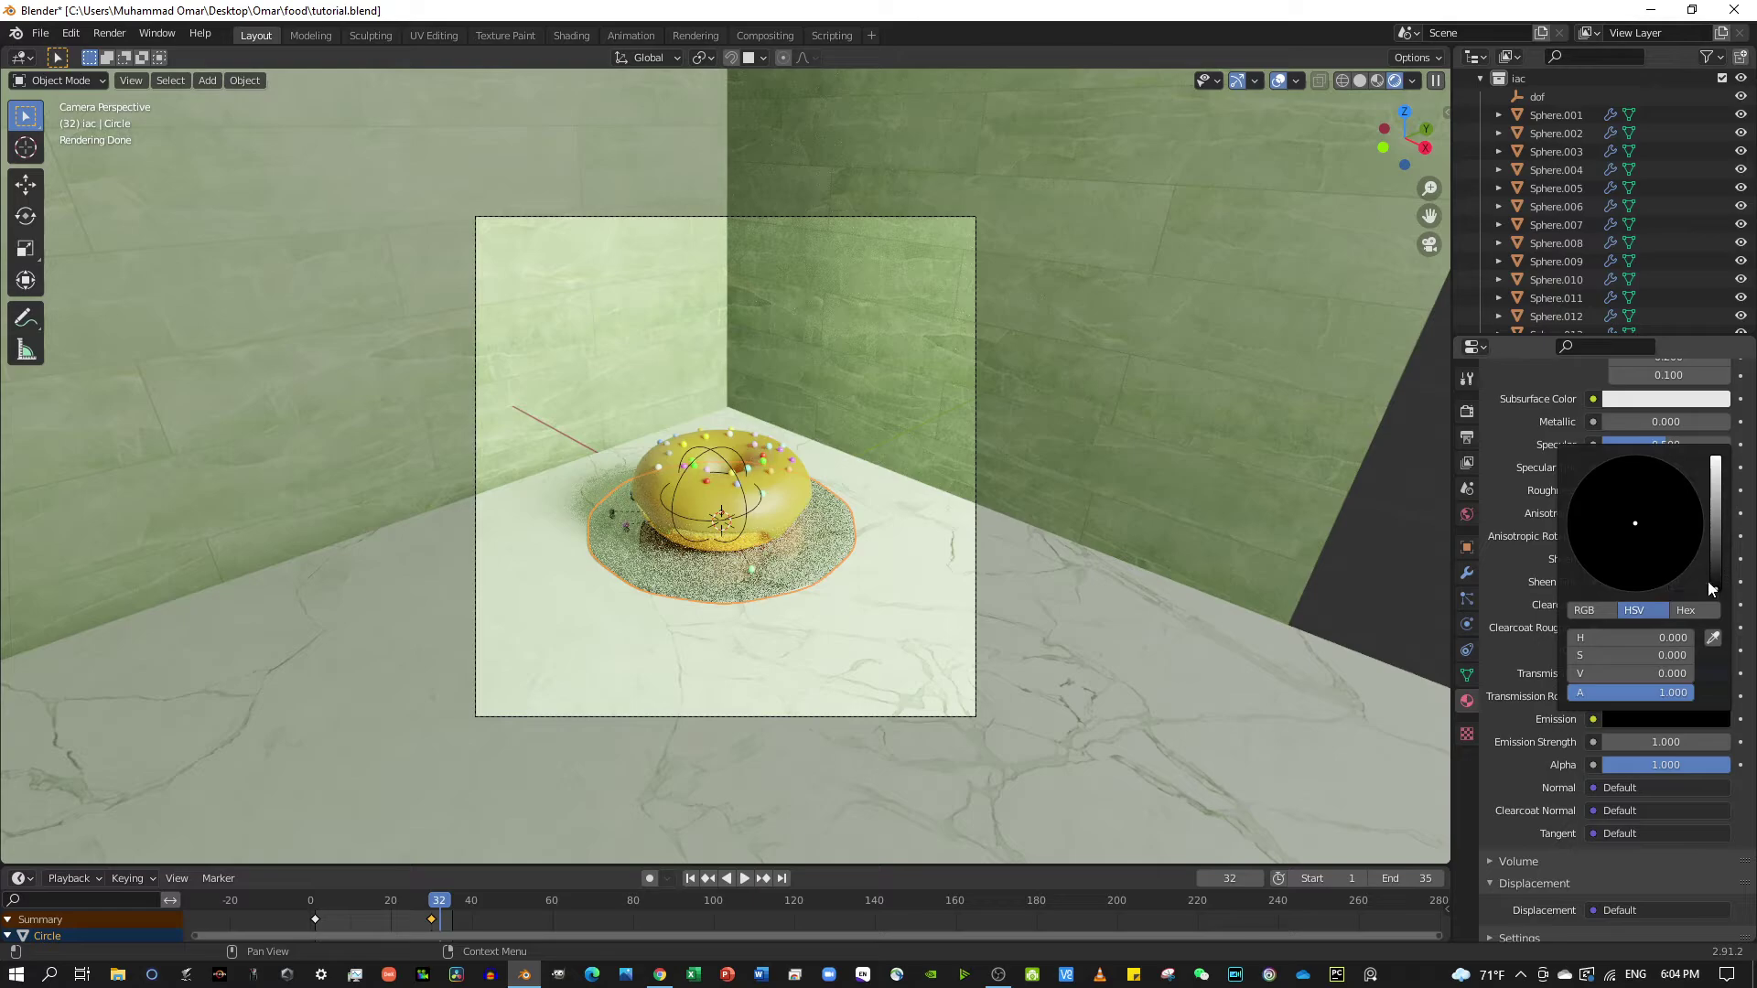
{"action": "mouse_move", "coordinate": [1716, 588]}
{"action": "left_mouse_down"}
{"action": "mouse_move", "coordinate": [1715, 507]}
{"action": "mouse_move", "coordinate": [1715, 536]}
{"action": "left_mouse_up"}
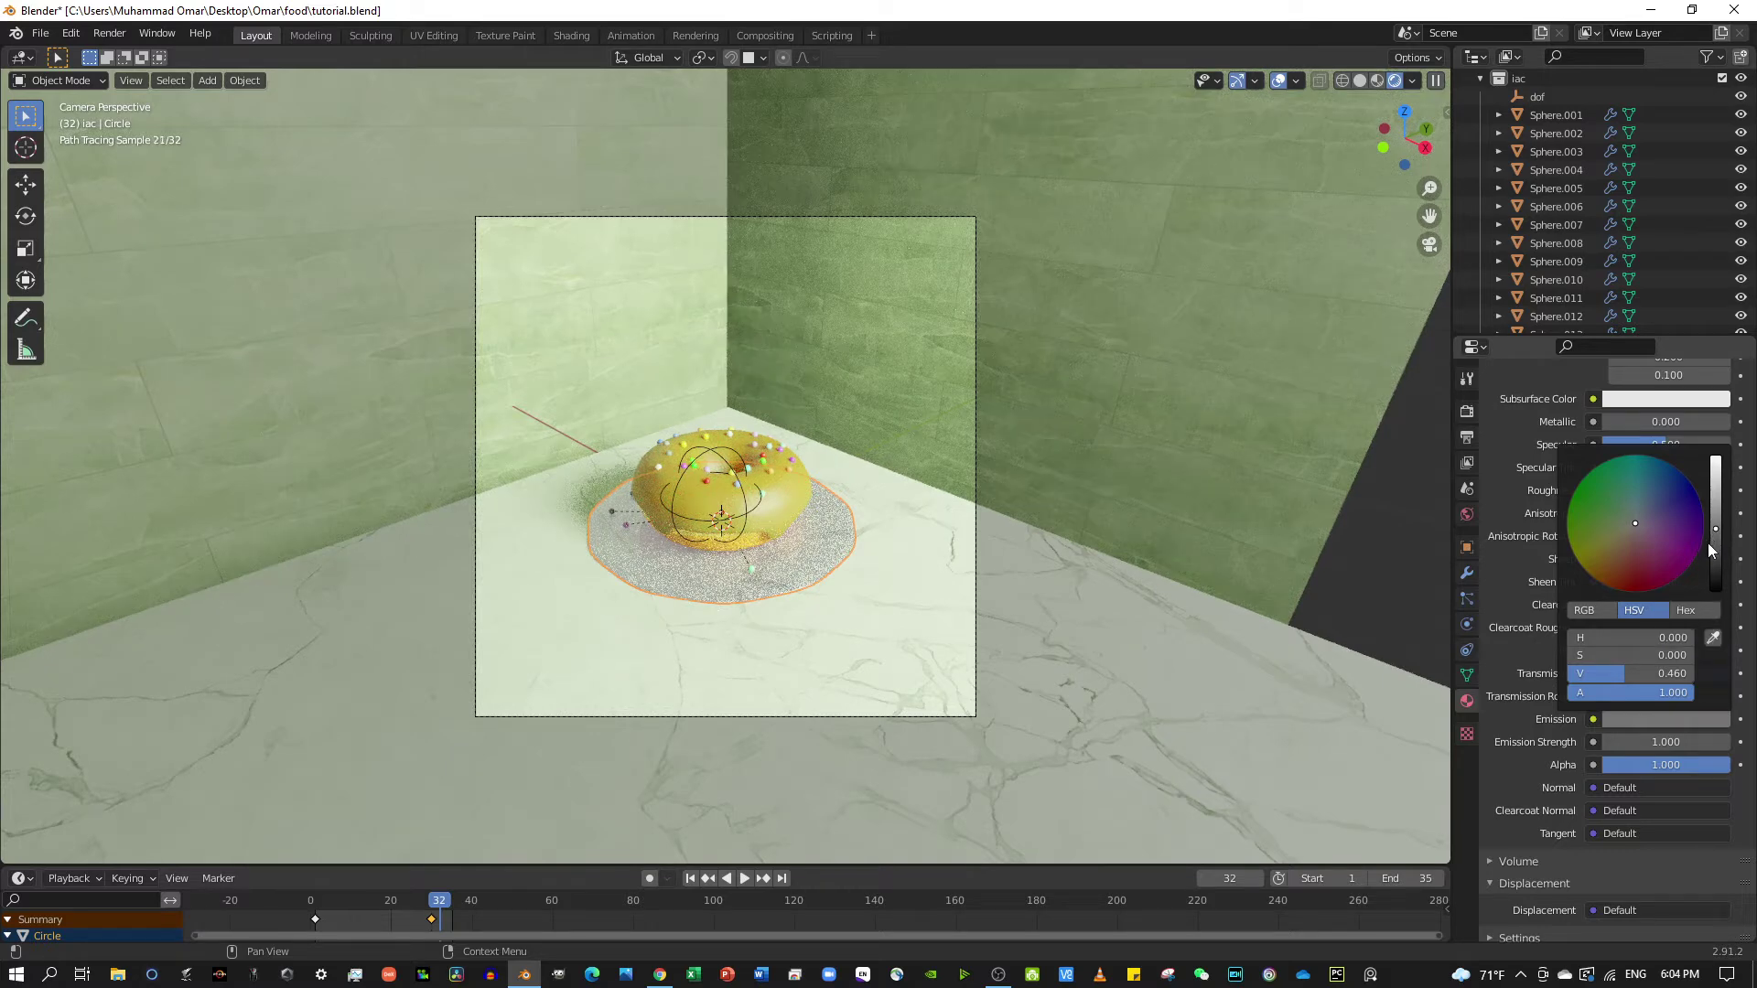
{"action": "left_click_drag", "start_coordinate": [1709, 542], "coordinate": [1715, 535]}
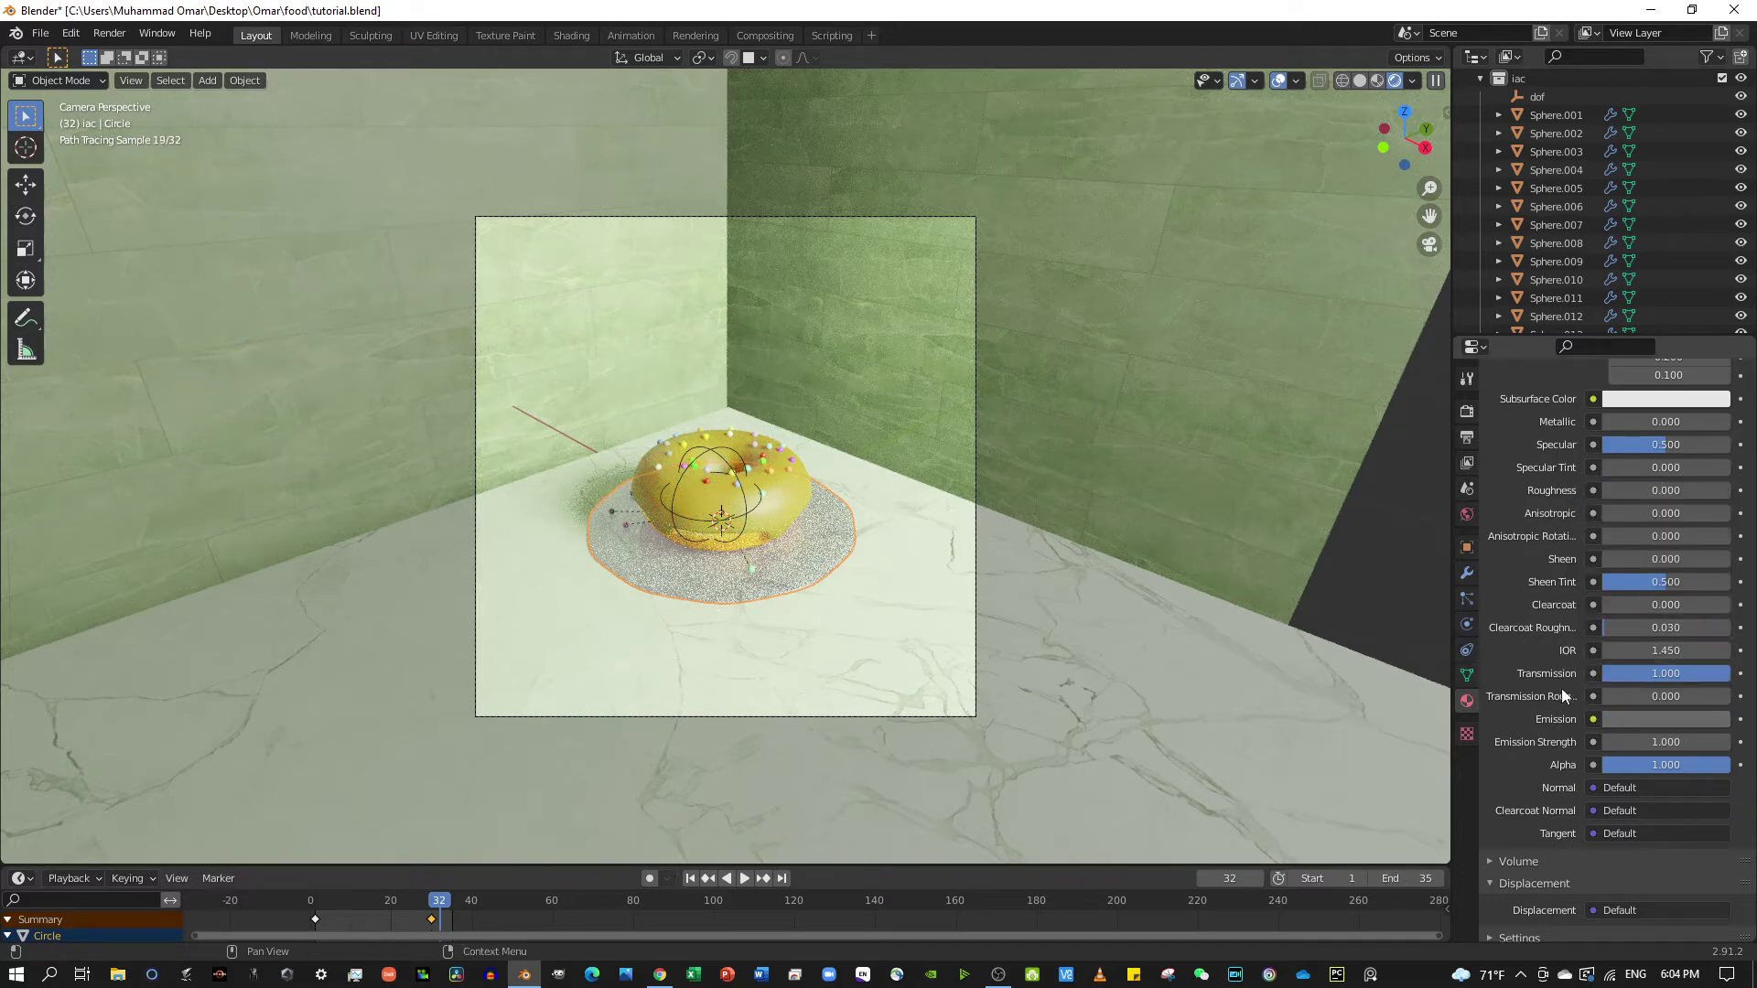
{"action": "scroll", "coordinate": [1643, 666], "scroll_direction": "up", "scroll_amount": 2}
{"action": "scroll", "coordinate": [1638, 662], "scroll_direction": "up", "scroll_amount": 3}
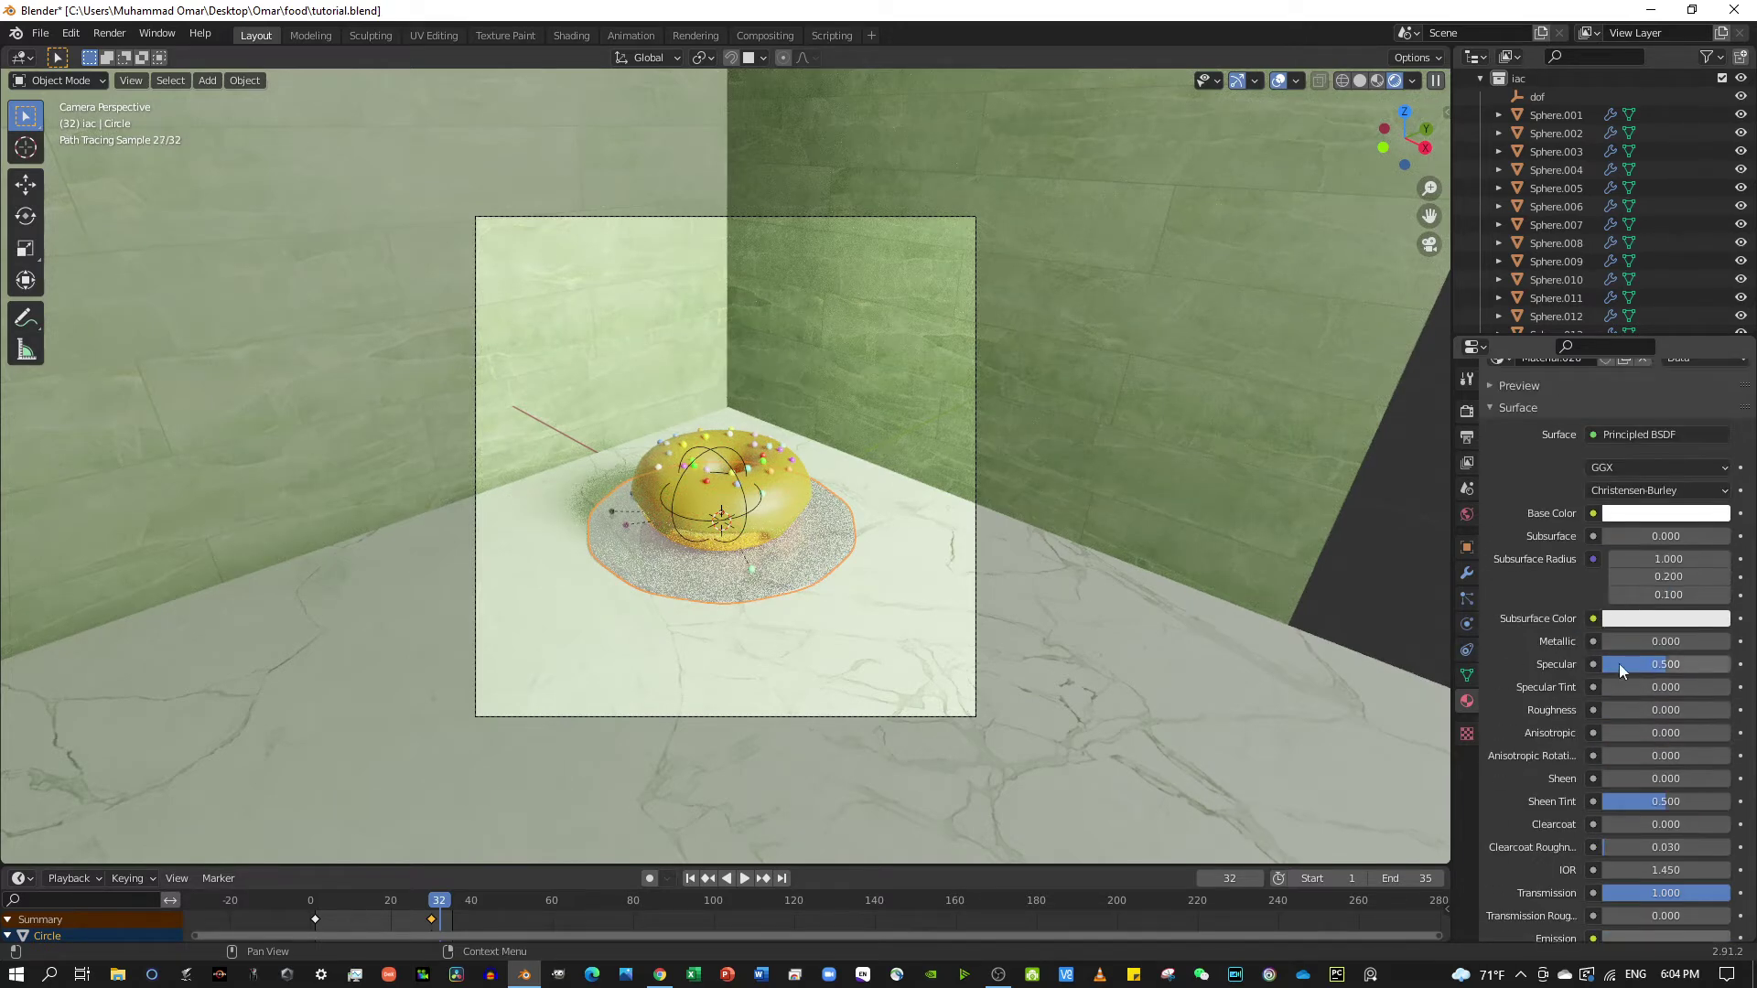
{"action": "scroll", "coordinate": [1618, 663], "scroll_direction": "up", "scroll_amount": 3}
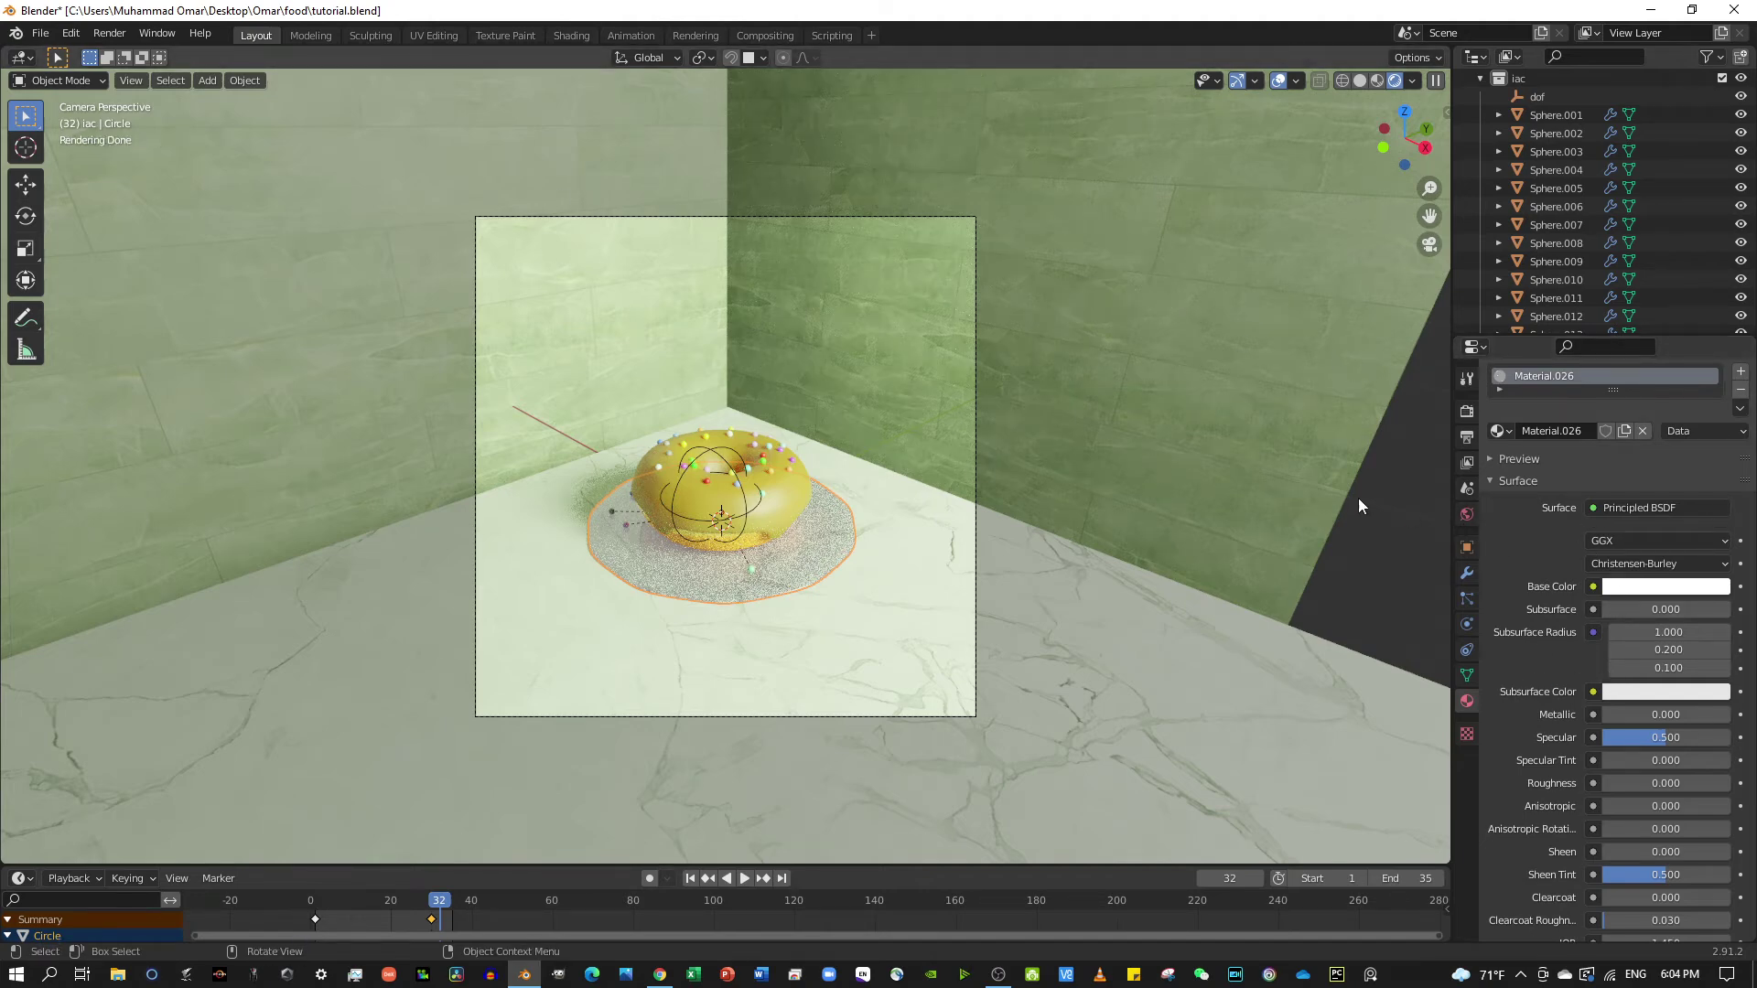
{"action": "key", "text": "alt+a"}
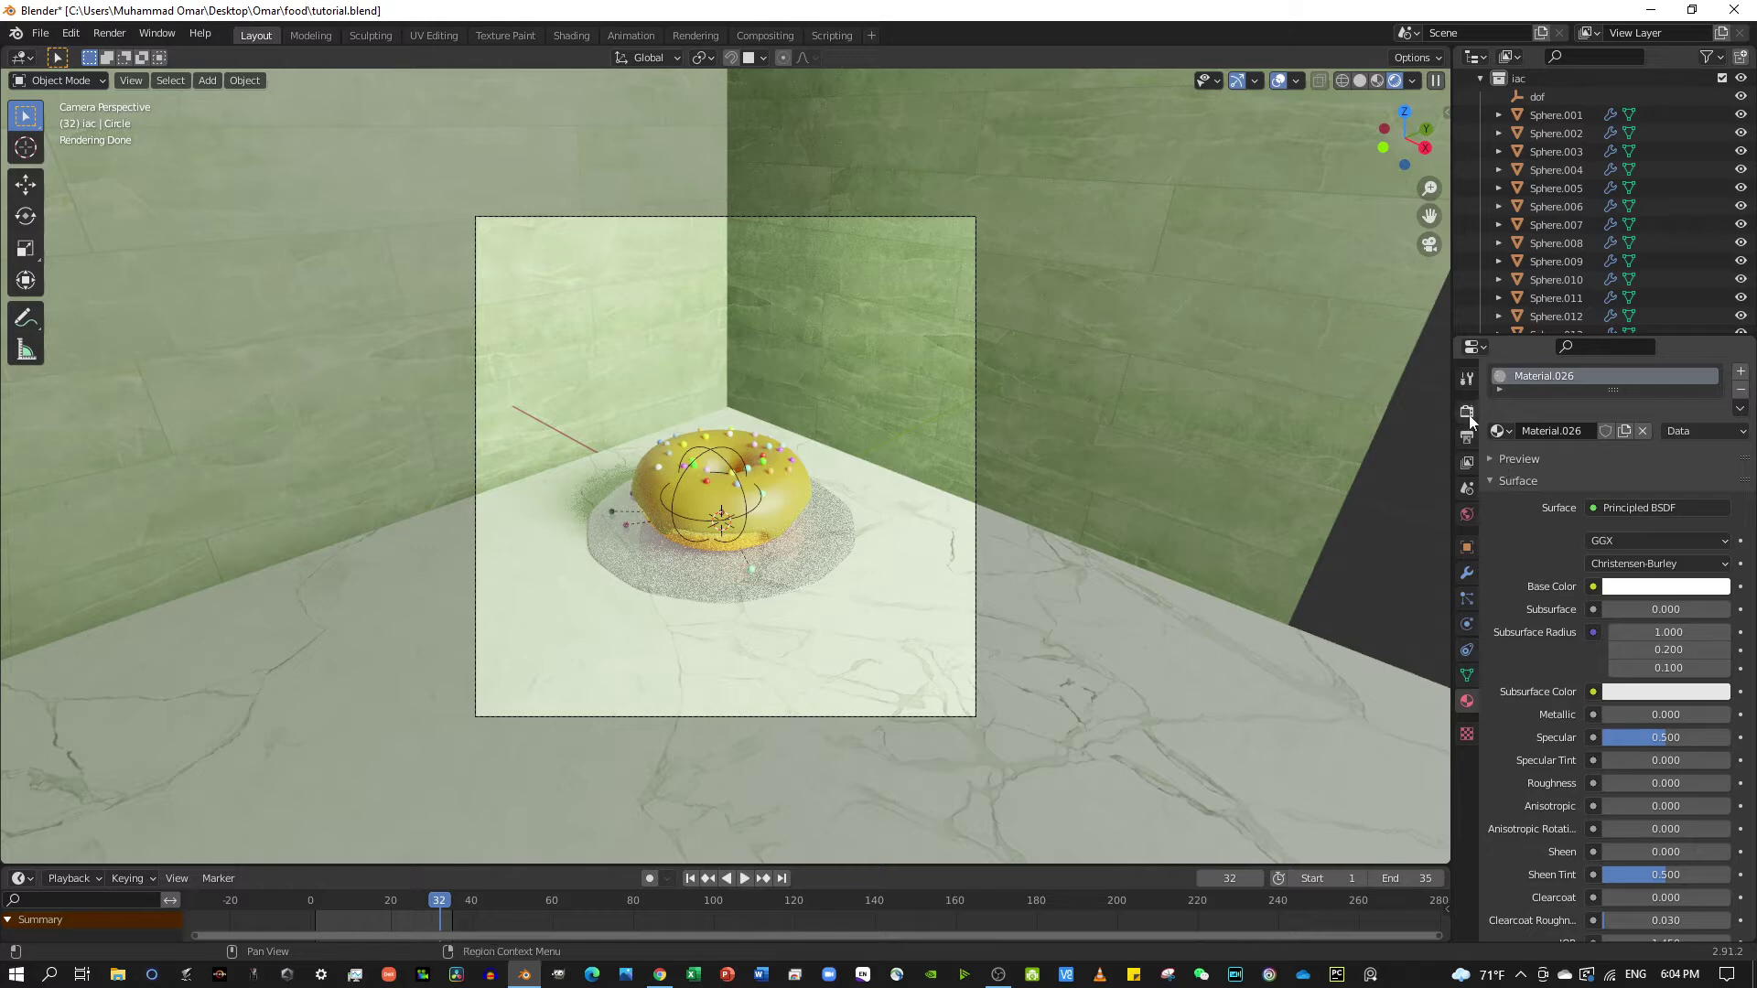
Set Transmission sub-samples to 10, giving 300 total transmission samples.
{"action": "left_click", "coordinate": [1466, 411]}
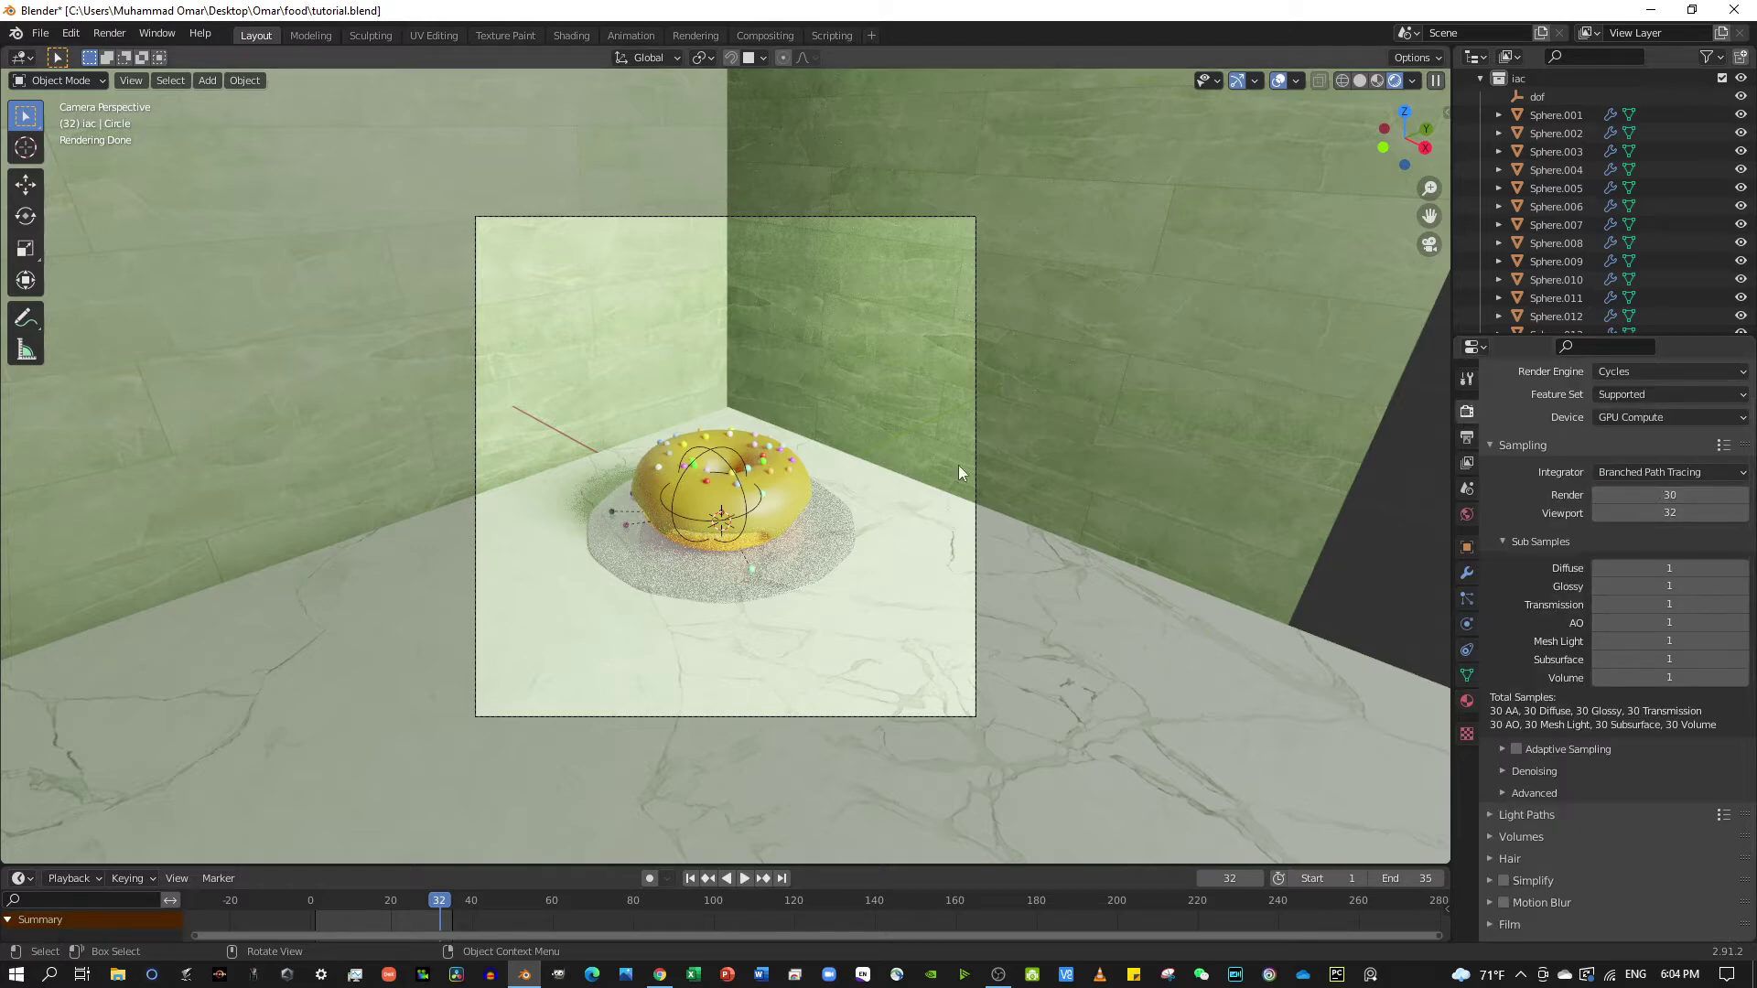
{"action": "left_click", "coordinate": [1613, 605]}
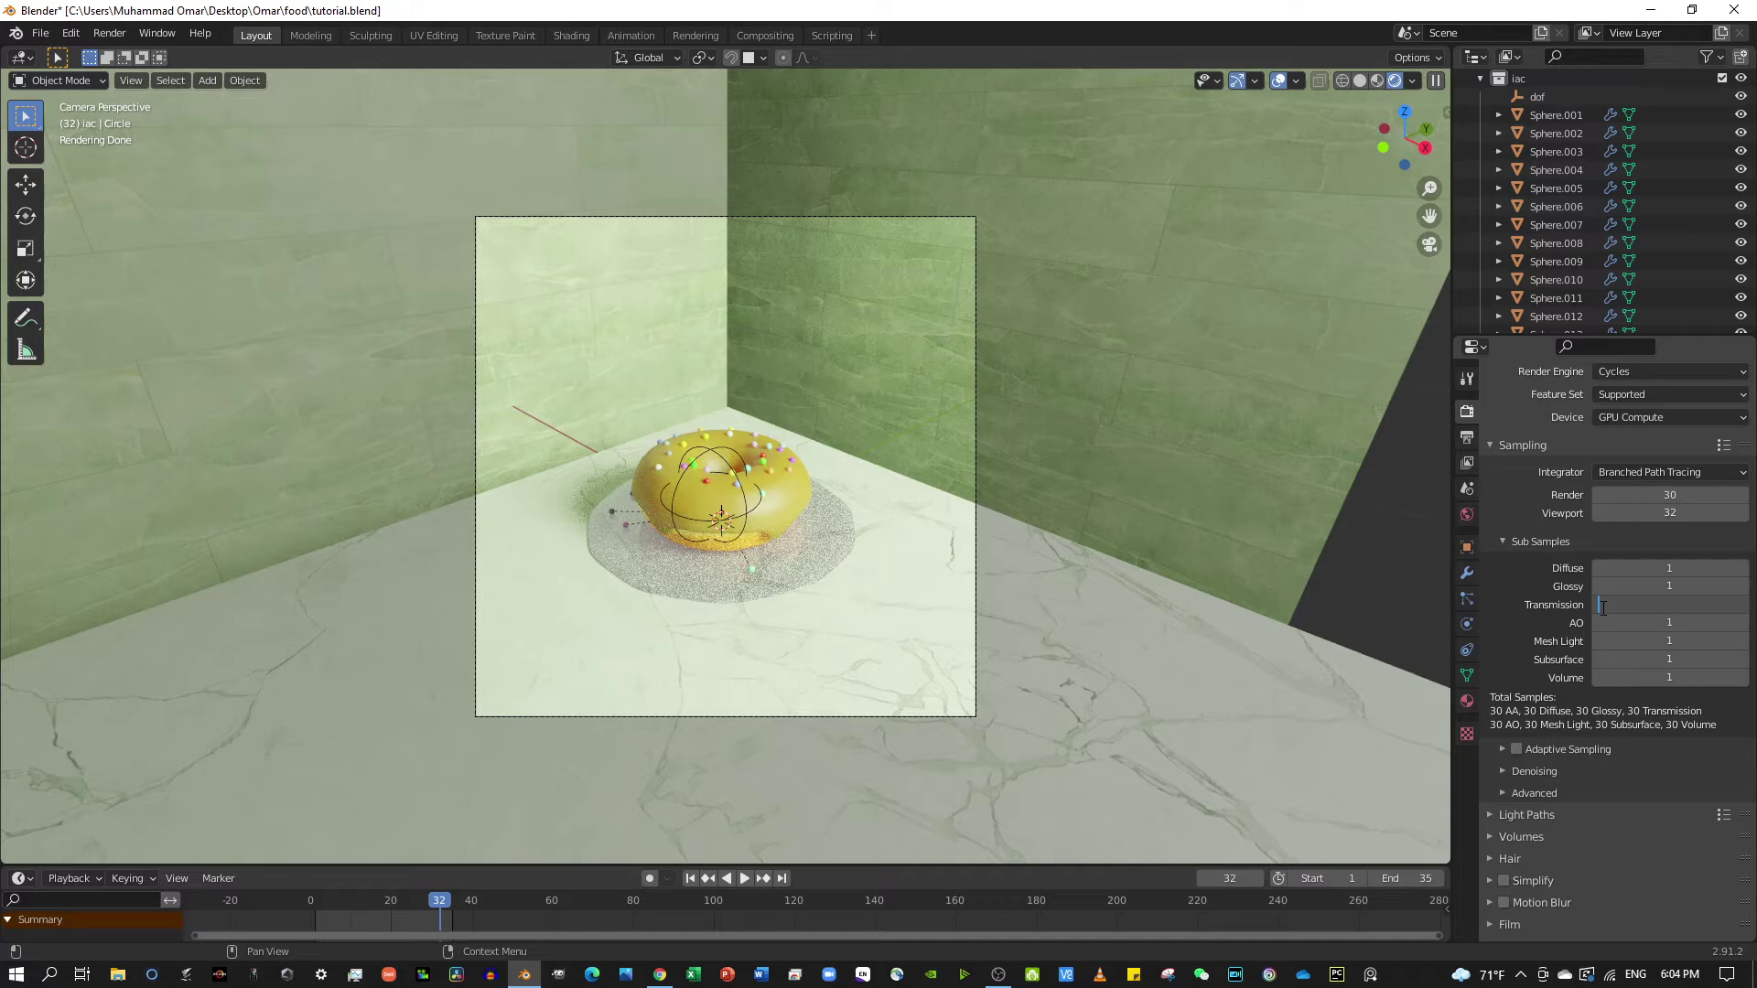
{"action": "type", "text": "10"}
{"action": "key", "text": "Return"}
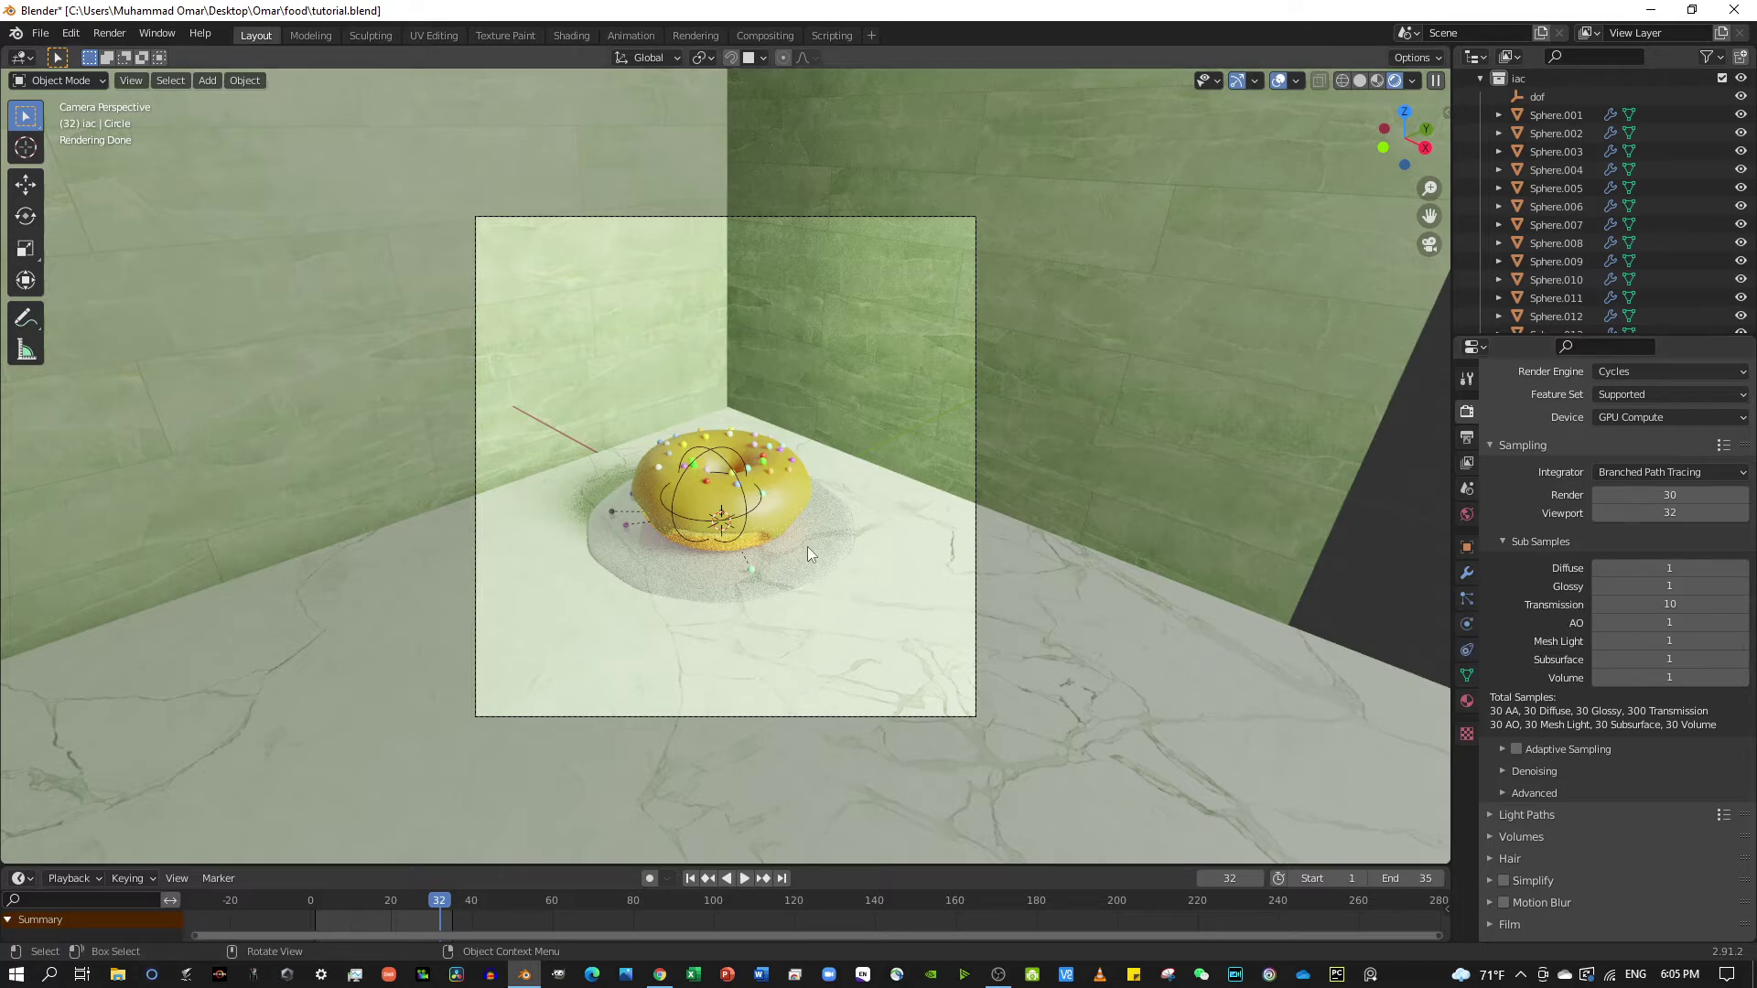
{"action": "left_click", "coordinate": [1656, 586]}
{"action": "type", "text": "5"}
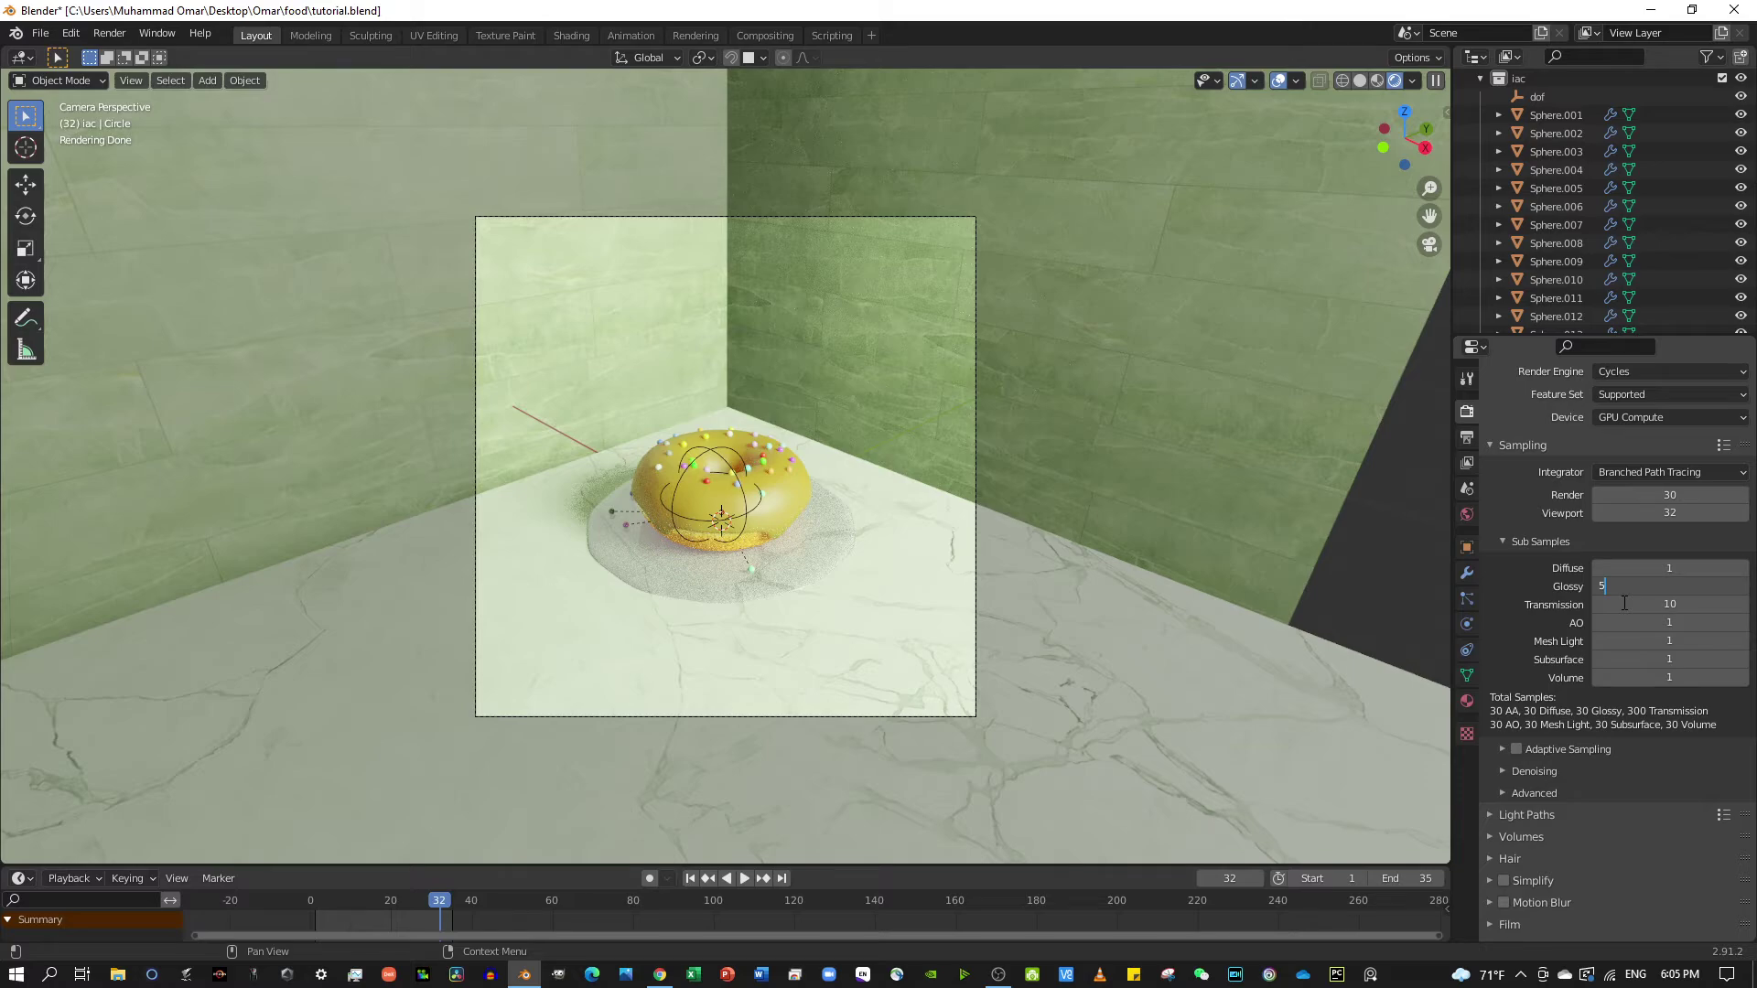
Set Glossy sub-samples to 5 (150 total) and scroll down to Motion Blur.
{"action": "key", "text": "Return"}
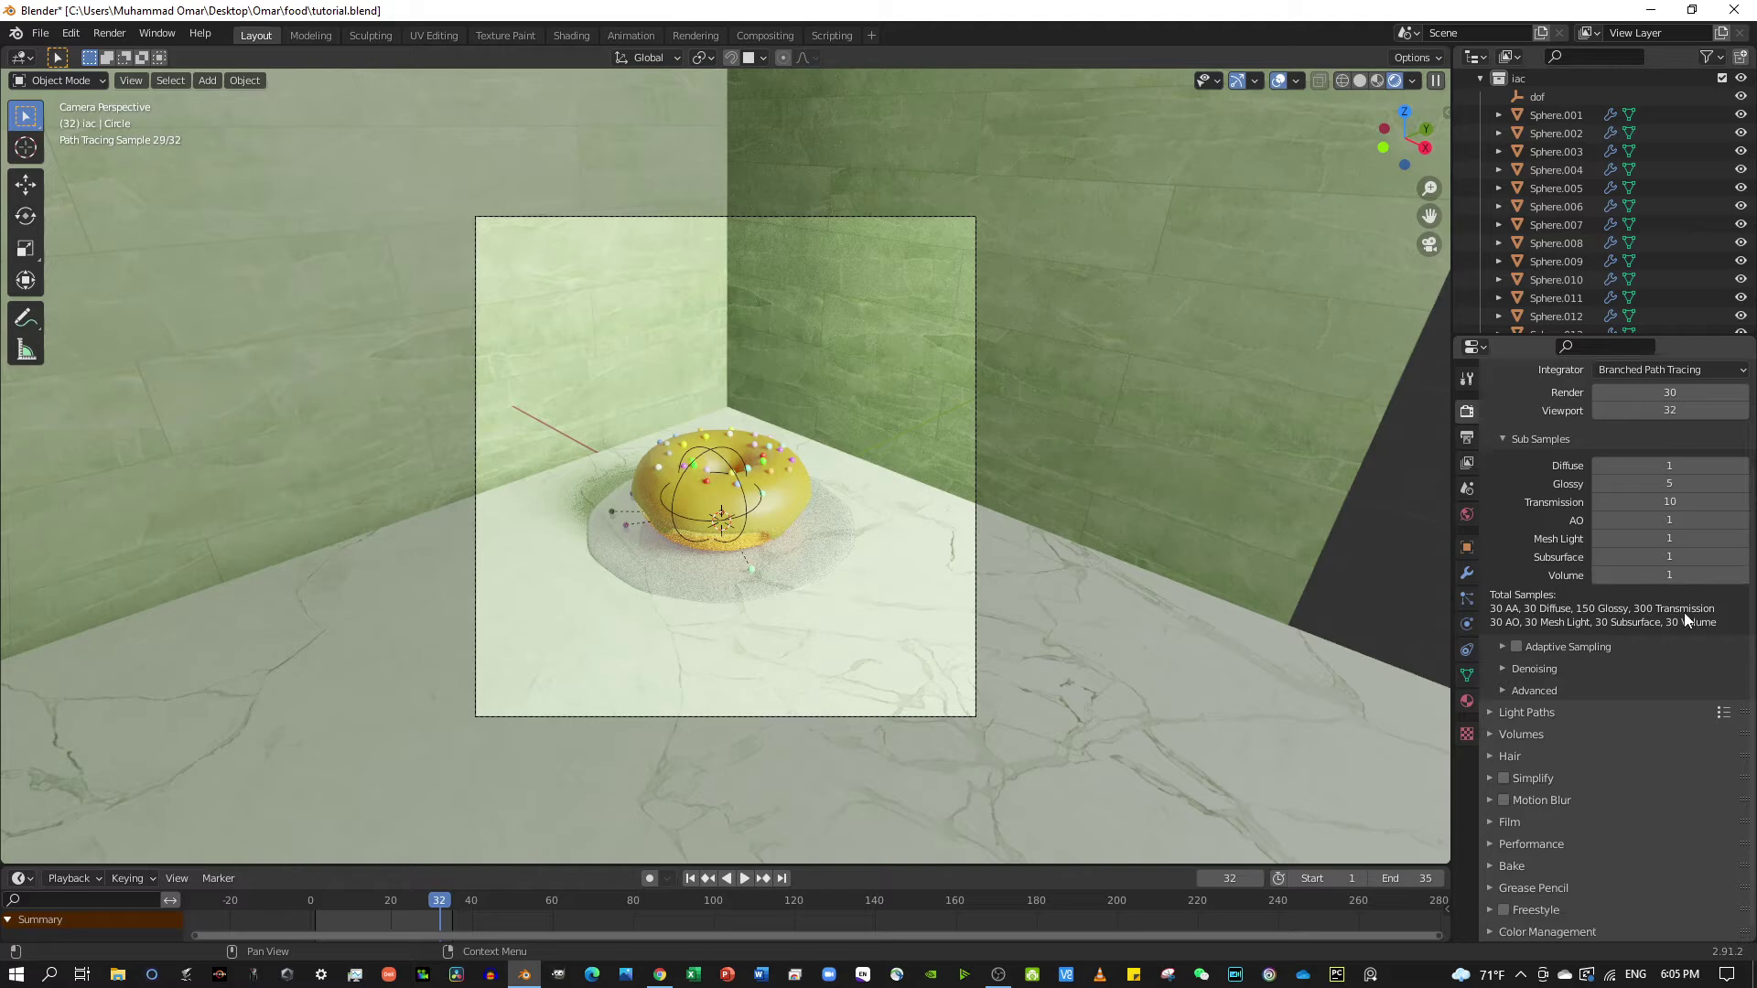
{"action": "scroll", "coordinate": [1679, 606], "scroll_direction": "up", "scroll_amount": 3}
{"action": "scroll", "coordinate": [1683, 602], "scroll_direction": "up", "scroll_amount": 2}
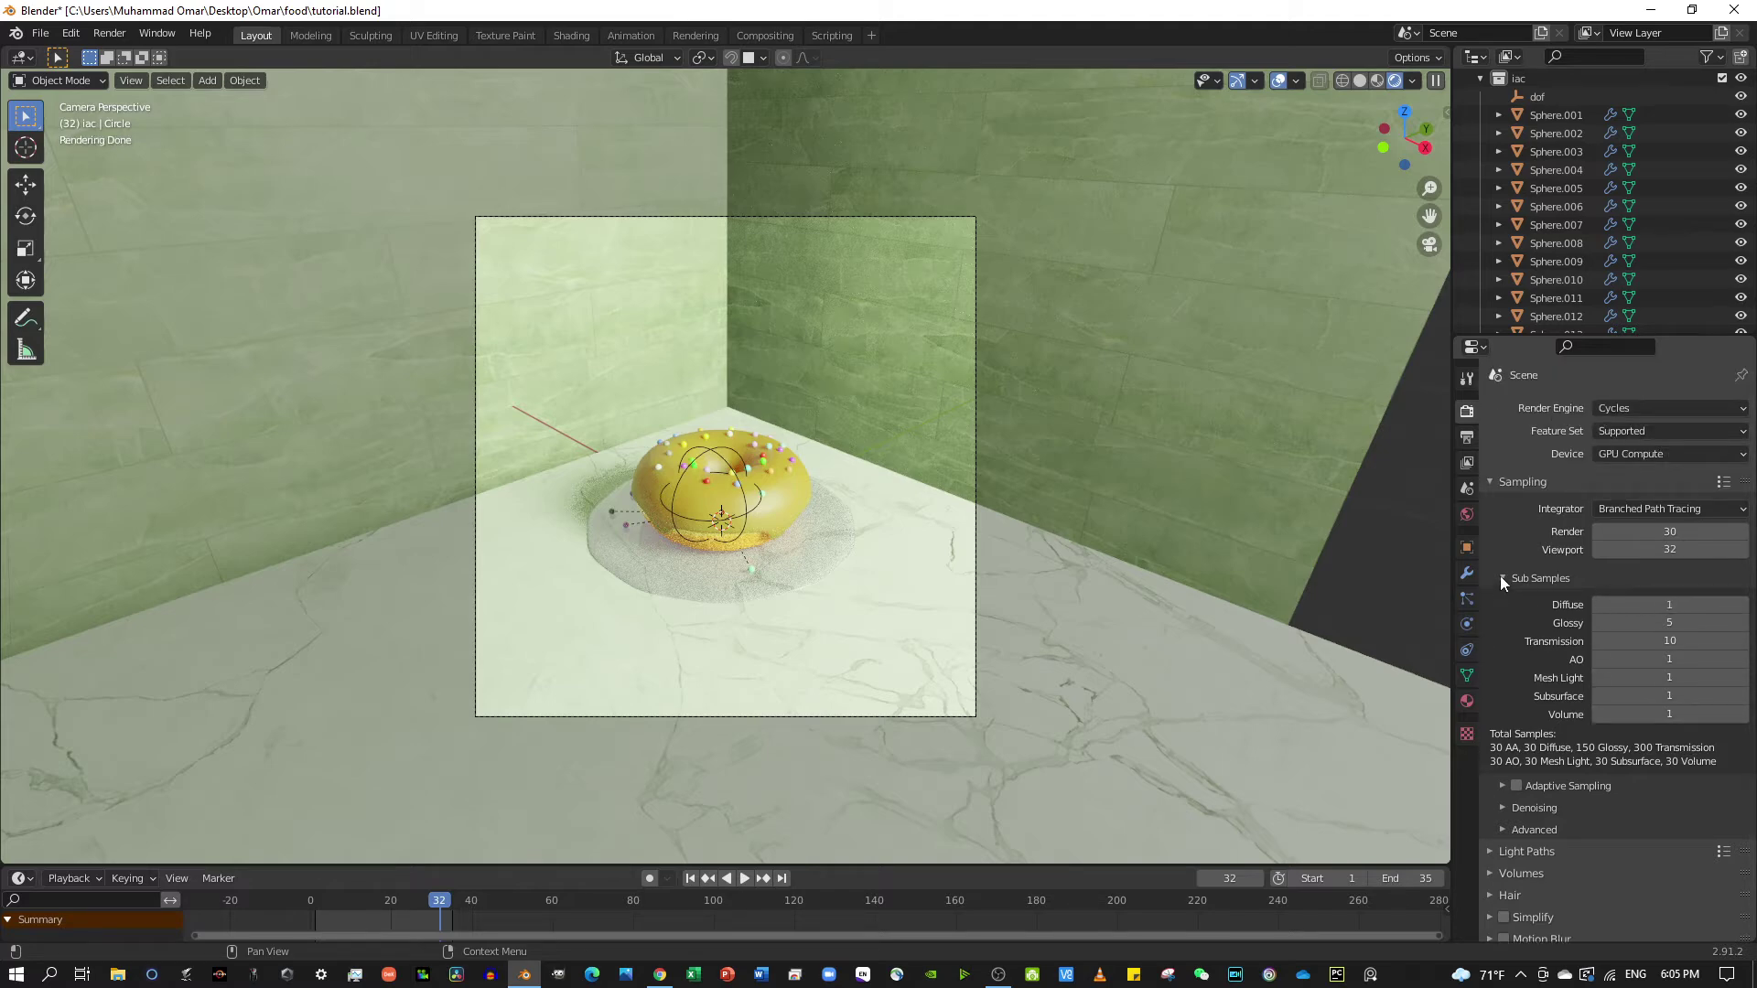
{"action": "scroll", "coordinate": [1500, 575], "scroll_direction": "down", "scroll_amount": 2}
{"action": "scroll", "coordinate": [1519, 584], "scroll_direction": "down", "scroll_amount": 2}
{"action": "scroll", "coordinate": [1574, 593], "scroll_direction": "down", "scroll_amount": 2}
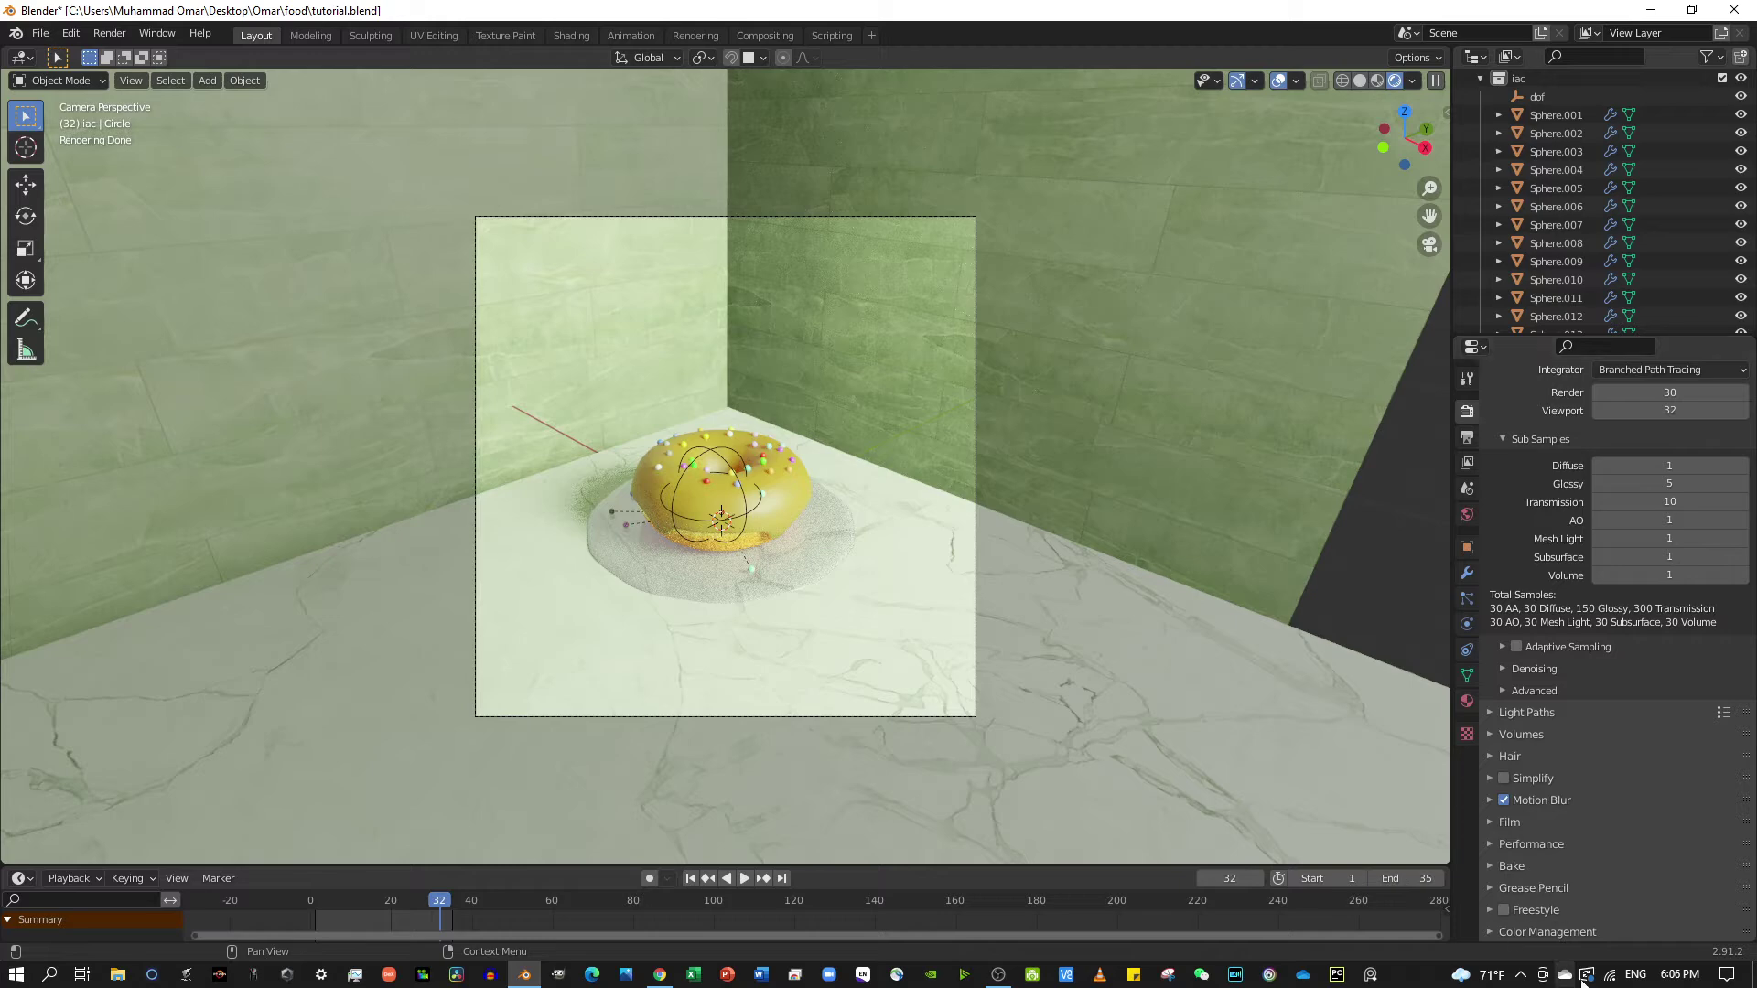
In the Compositing workspace, rearrange the Viewer and Composite nodes, keep Use Alpha on, and open the Add menu.
{"action": "left_click", "coordinate": [765, 35]}
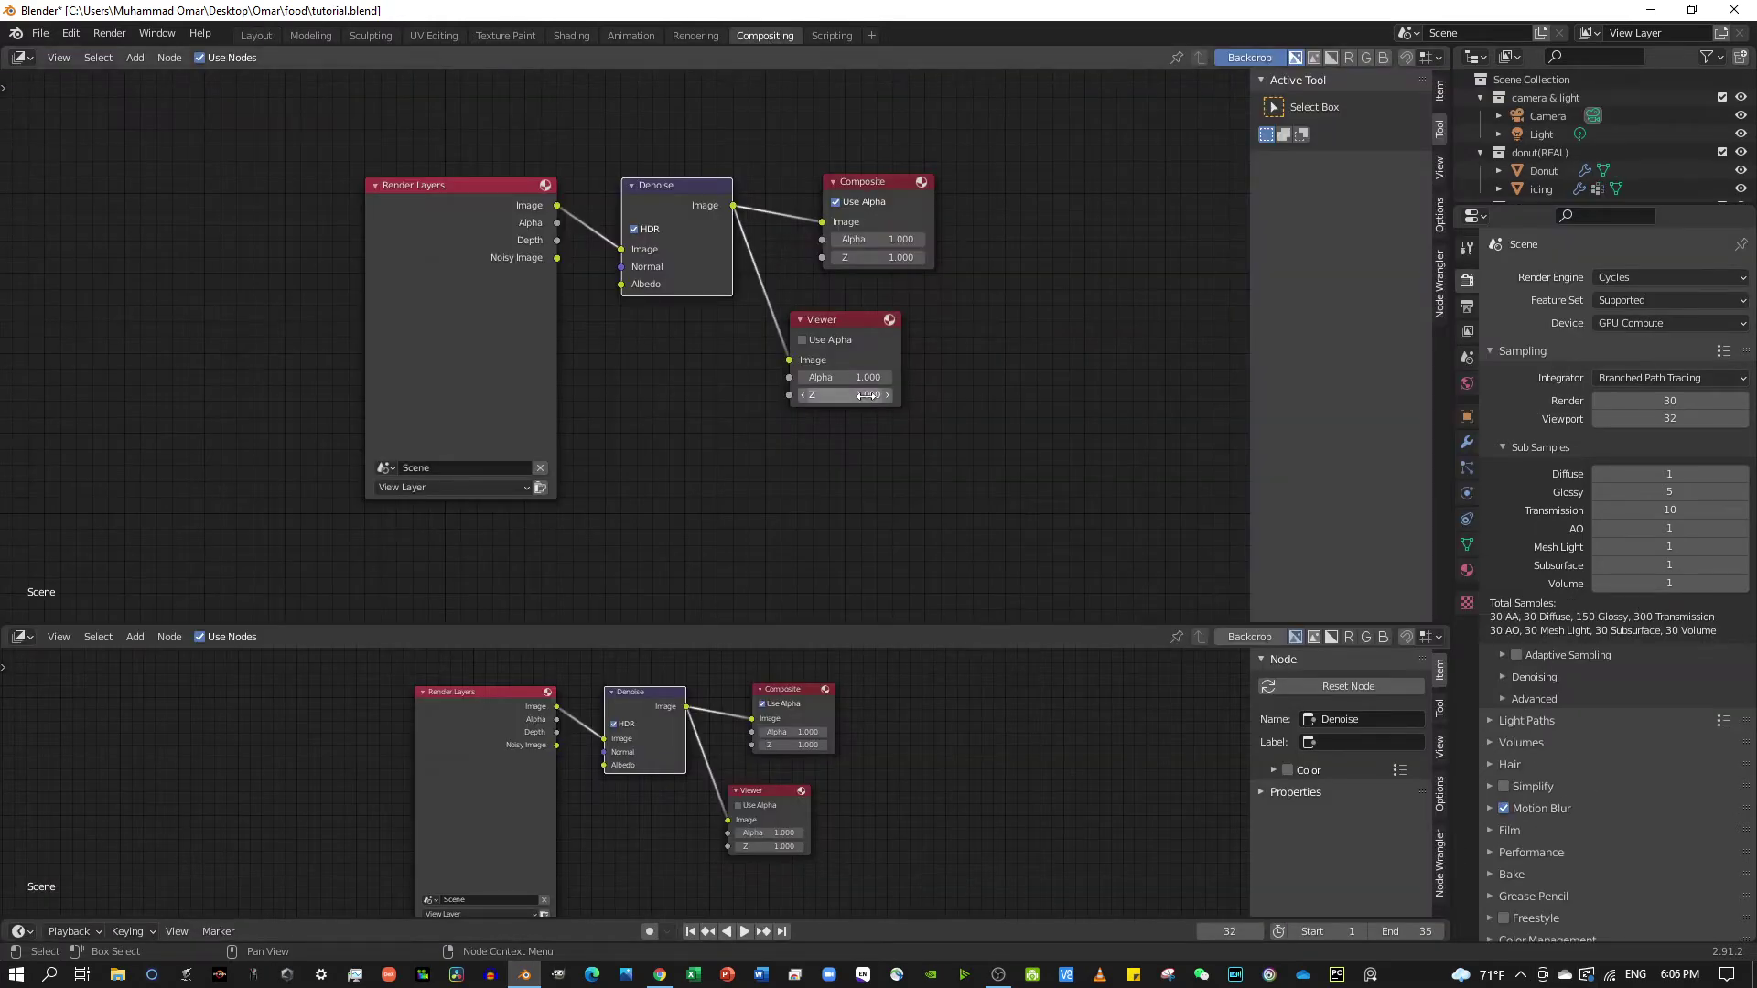
{"action": "mouse_move", "coordinate": [881, 332]}
{"action": "left_mouse_down"}
{"action": "mouse_move", "coordinate": [1204, 358]}
{"action": "mouse_move", "coordinate": [1141, 346]}
{"action": "left_mouse_up"}
{"action": "left_click", "coordinate": [876, 202]}
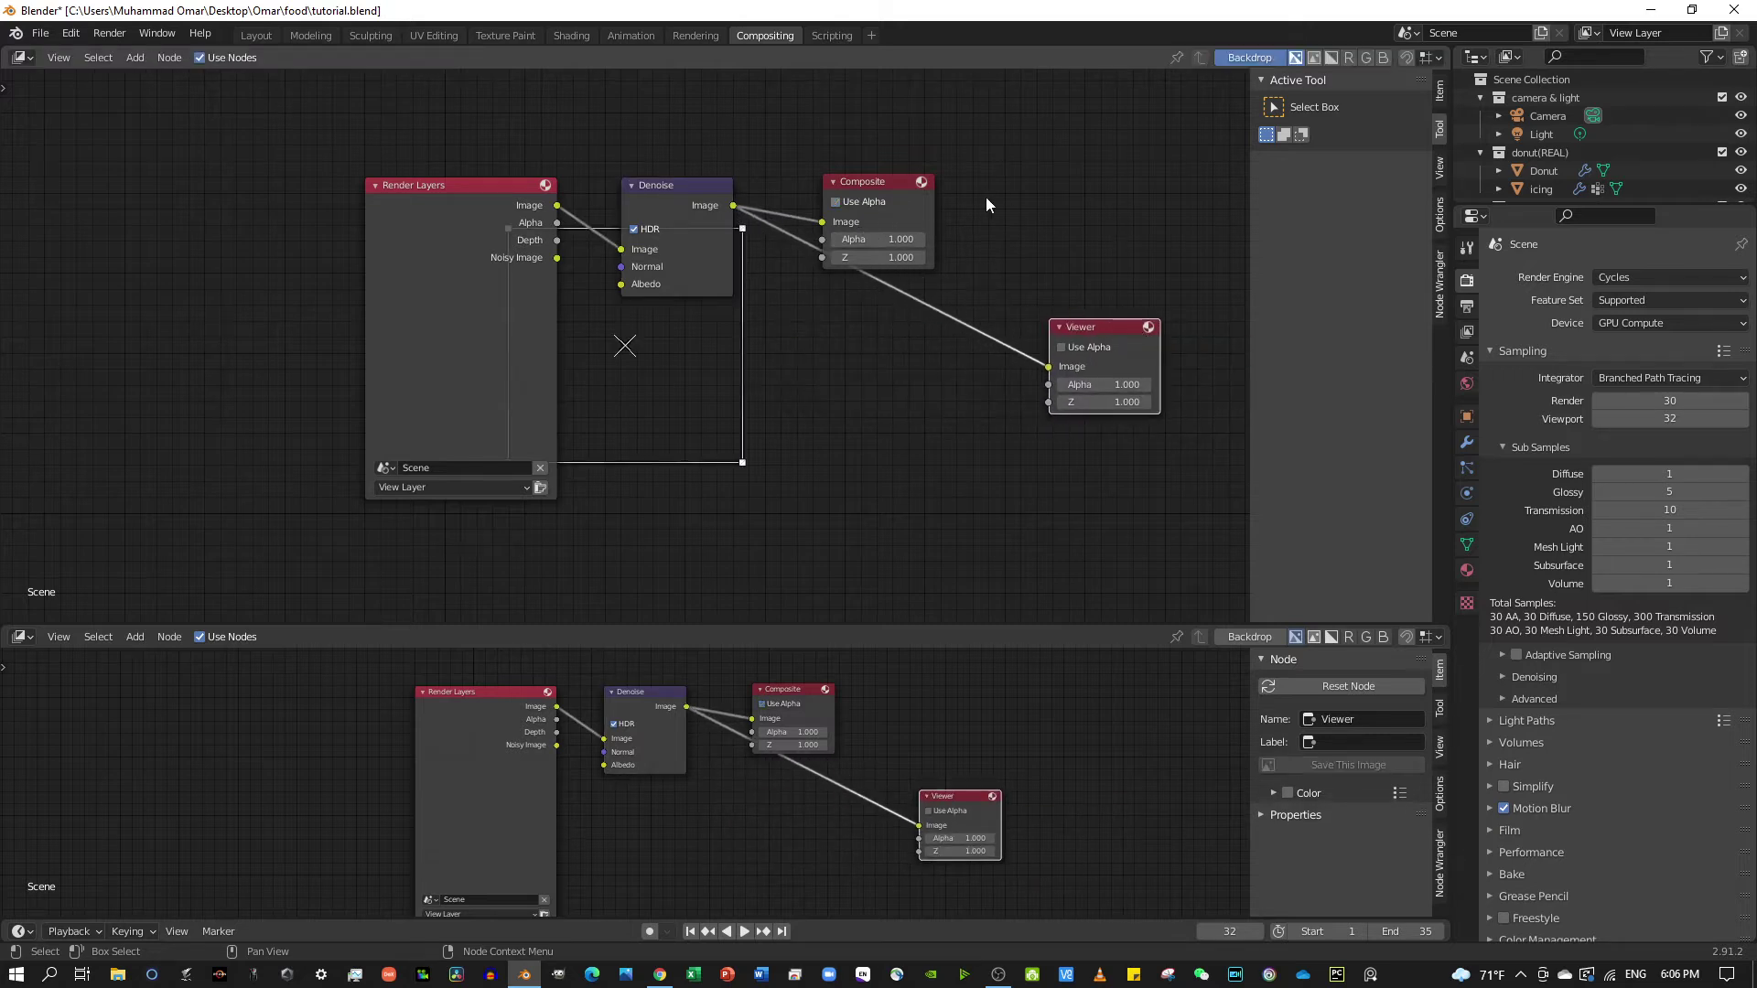
{"action": "left_click", "coordinate": [908, 205]}
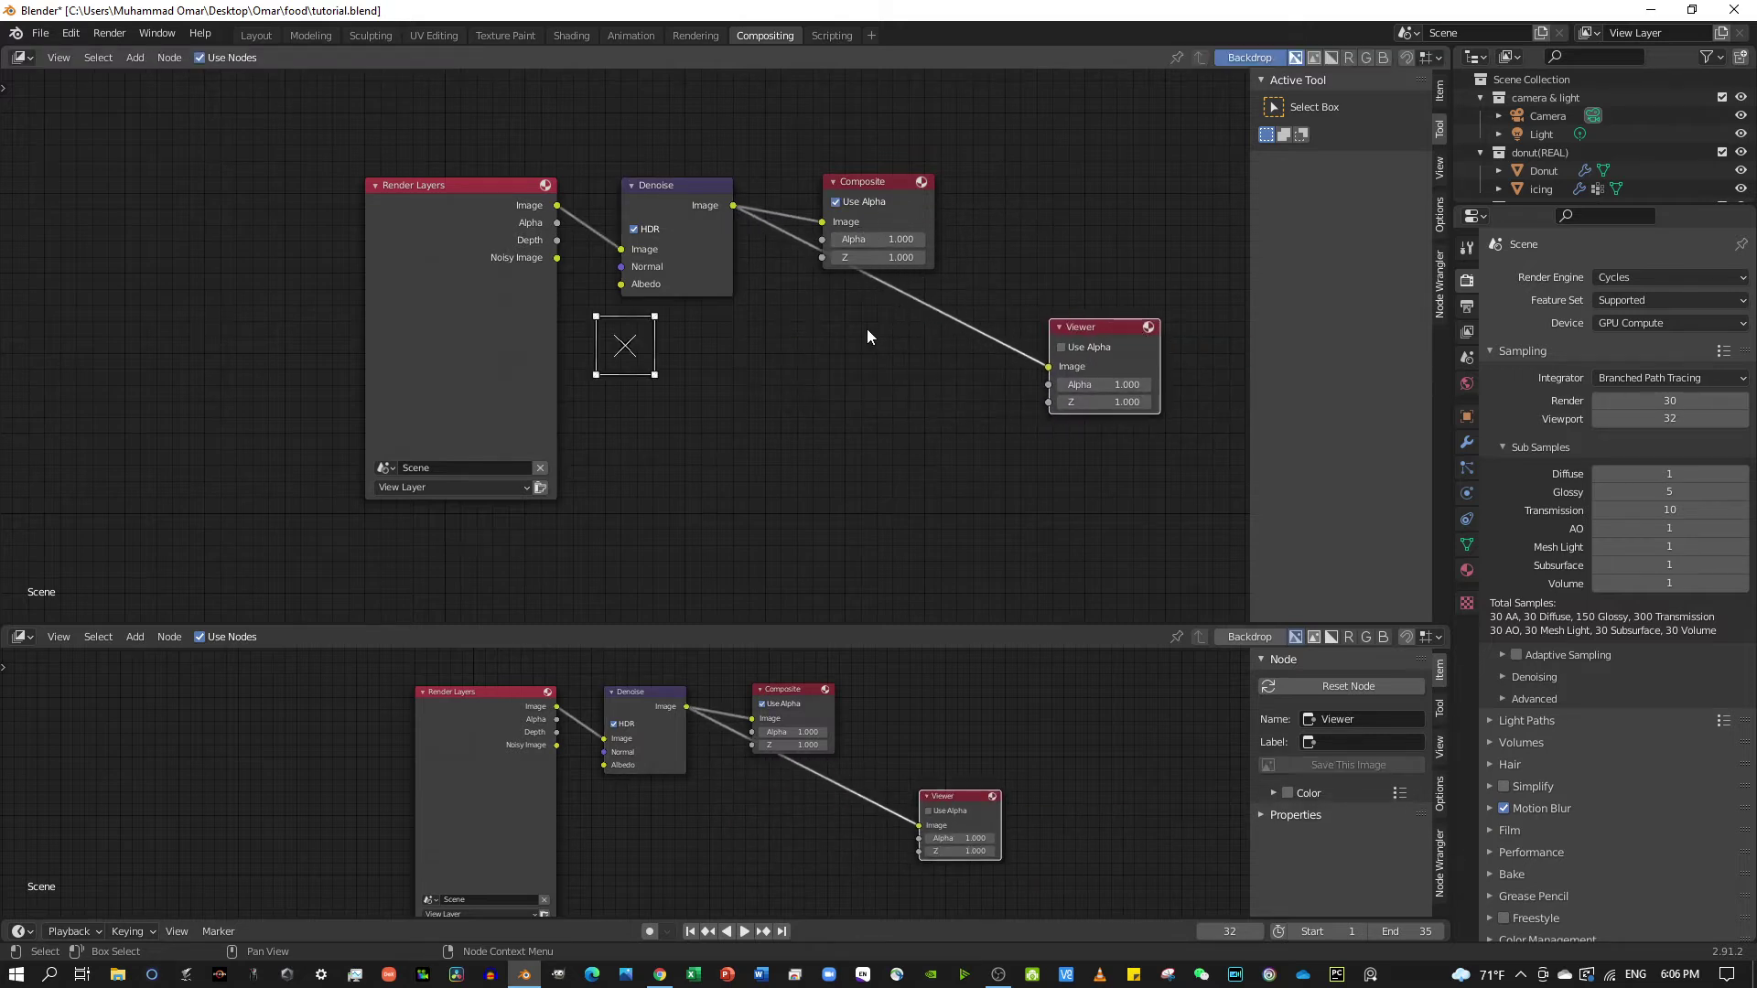
{"action": "left_click_drag", "start_coordinate": [815, 713], "coordinate": [1055, 691]}
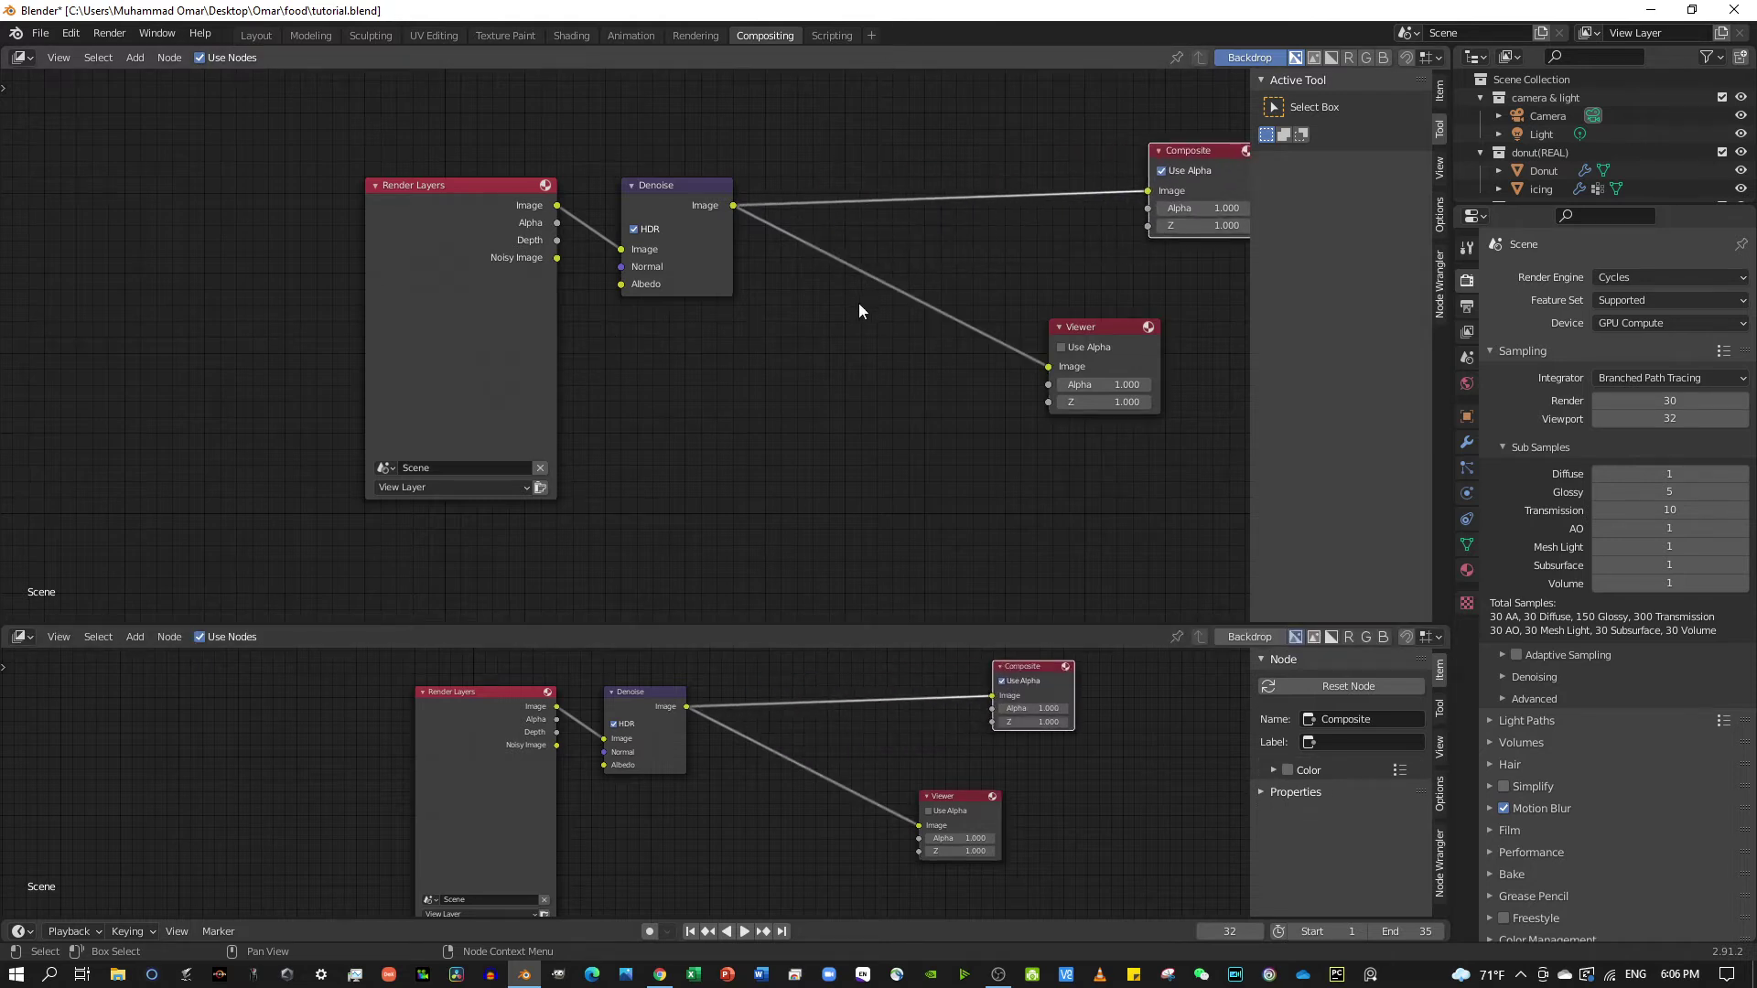
{"action": "key", "text": "shift+a"}
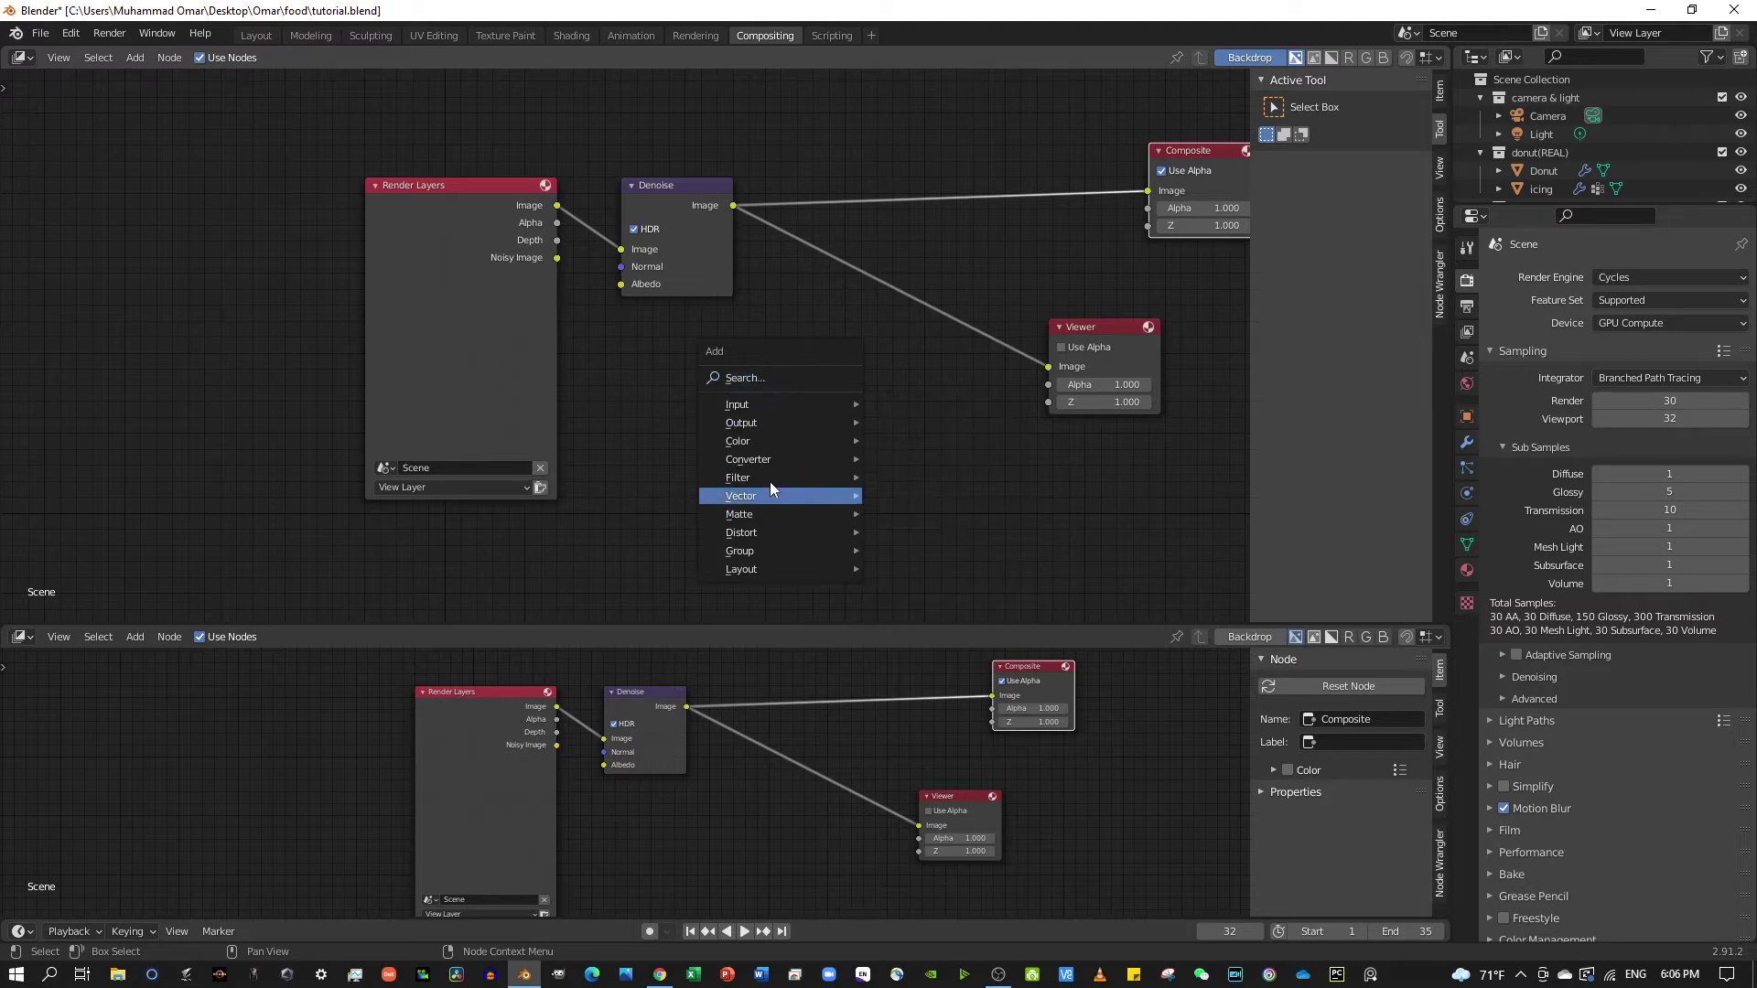
{"action": "mouse_move", "coordinate": [776, 441]}
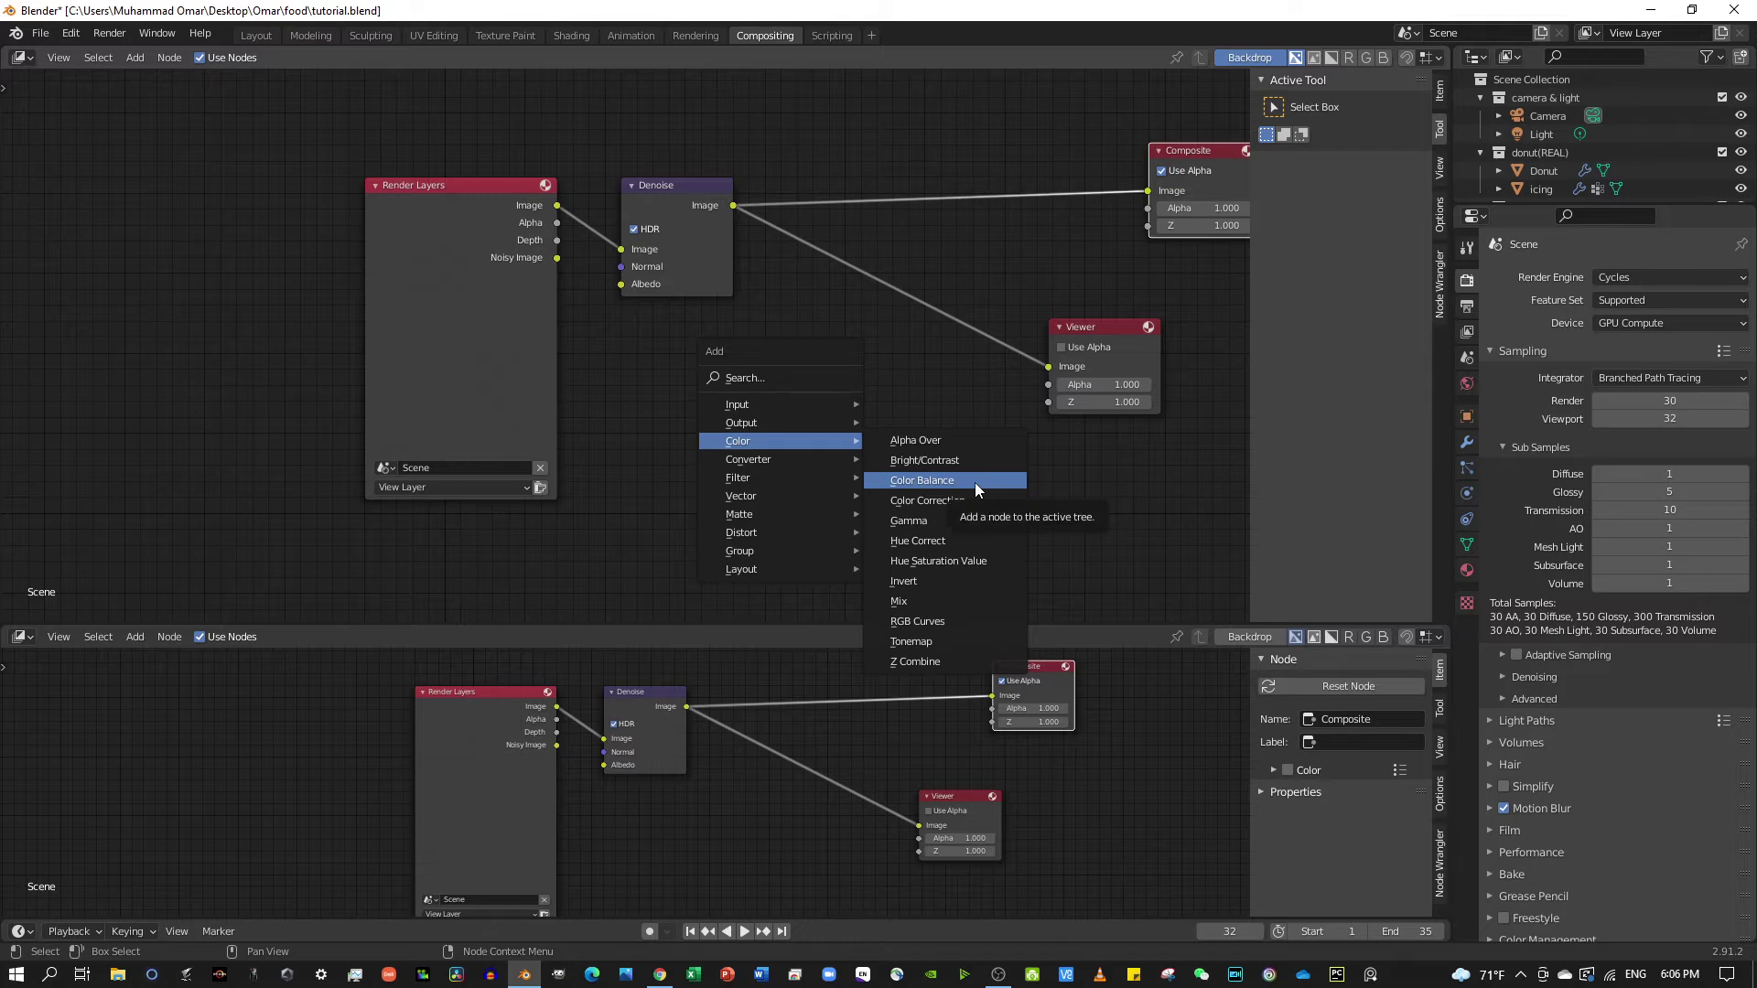
Insert a Color Balance node on the Denoise link and set its formula to Offset/Power/Slope (ASC-CDL).
{"action": "left_click", "coordinate": [974, 481]}
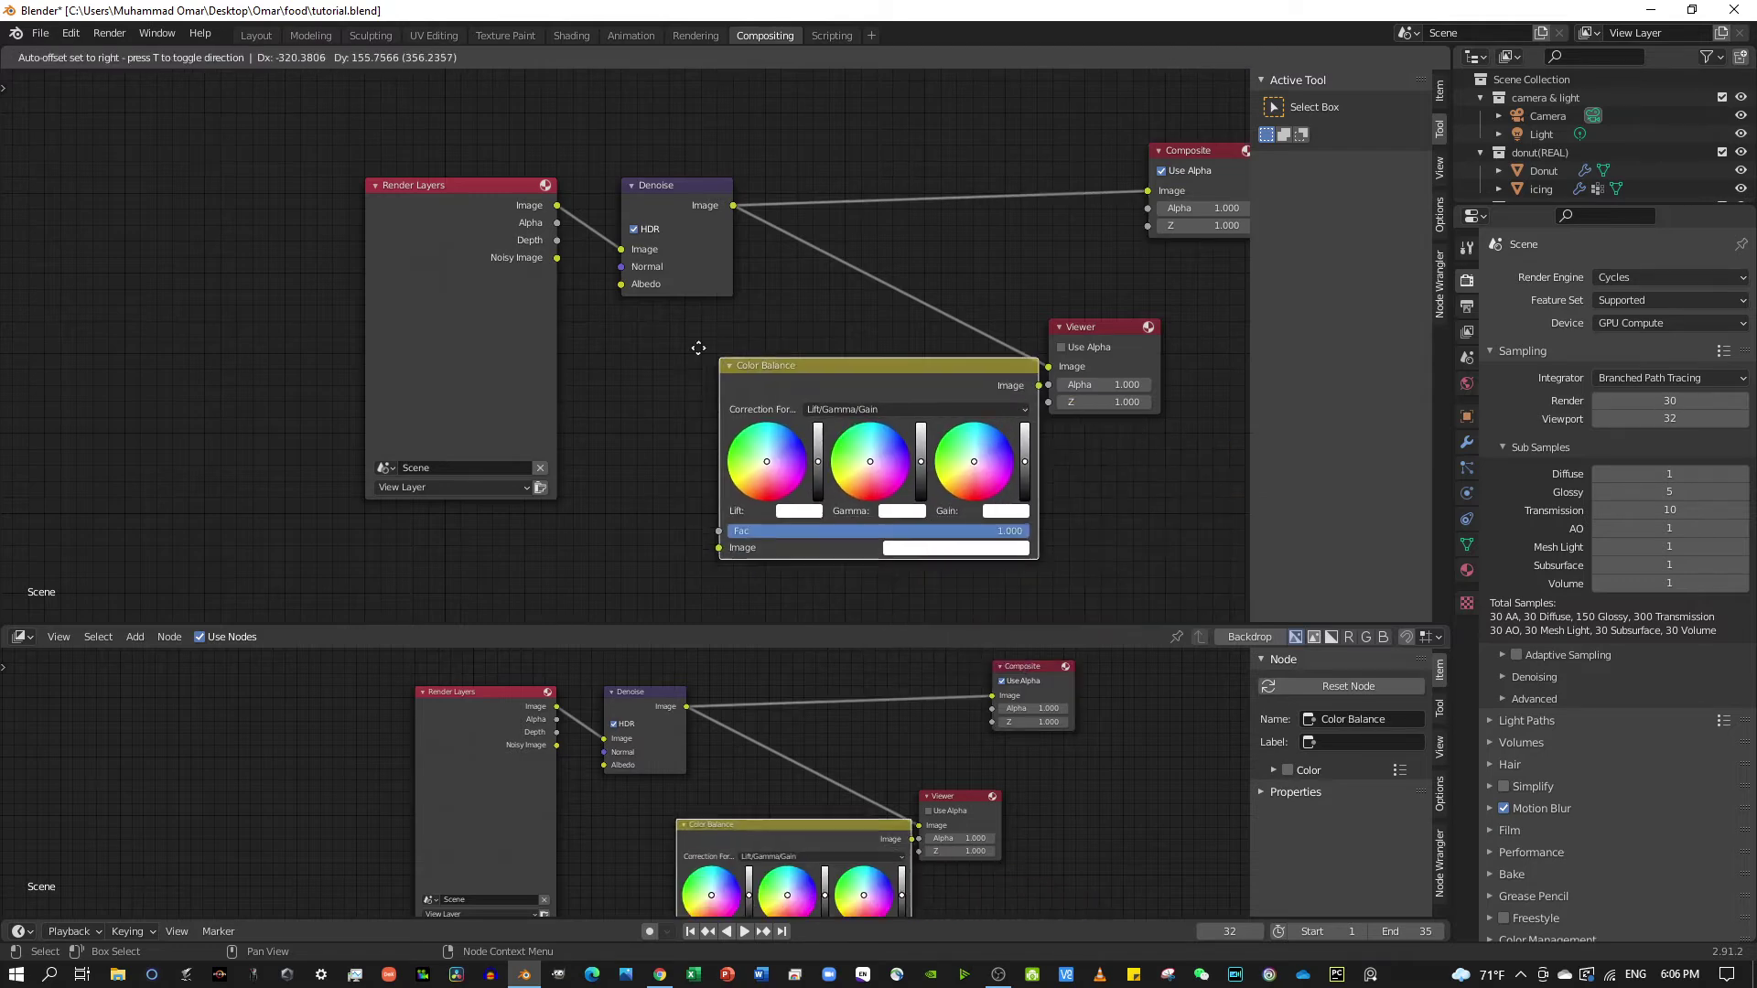
{"action": "left_click", "coordinate": [802, 142]}
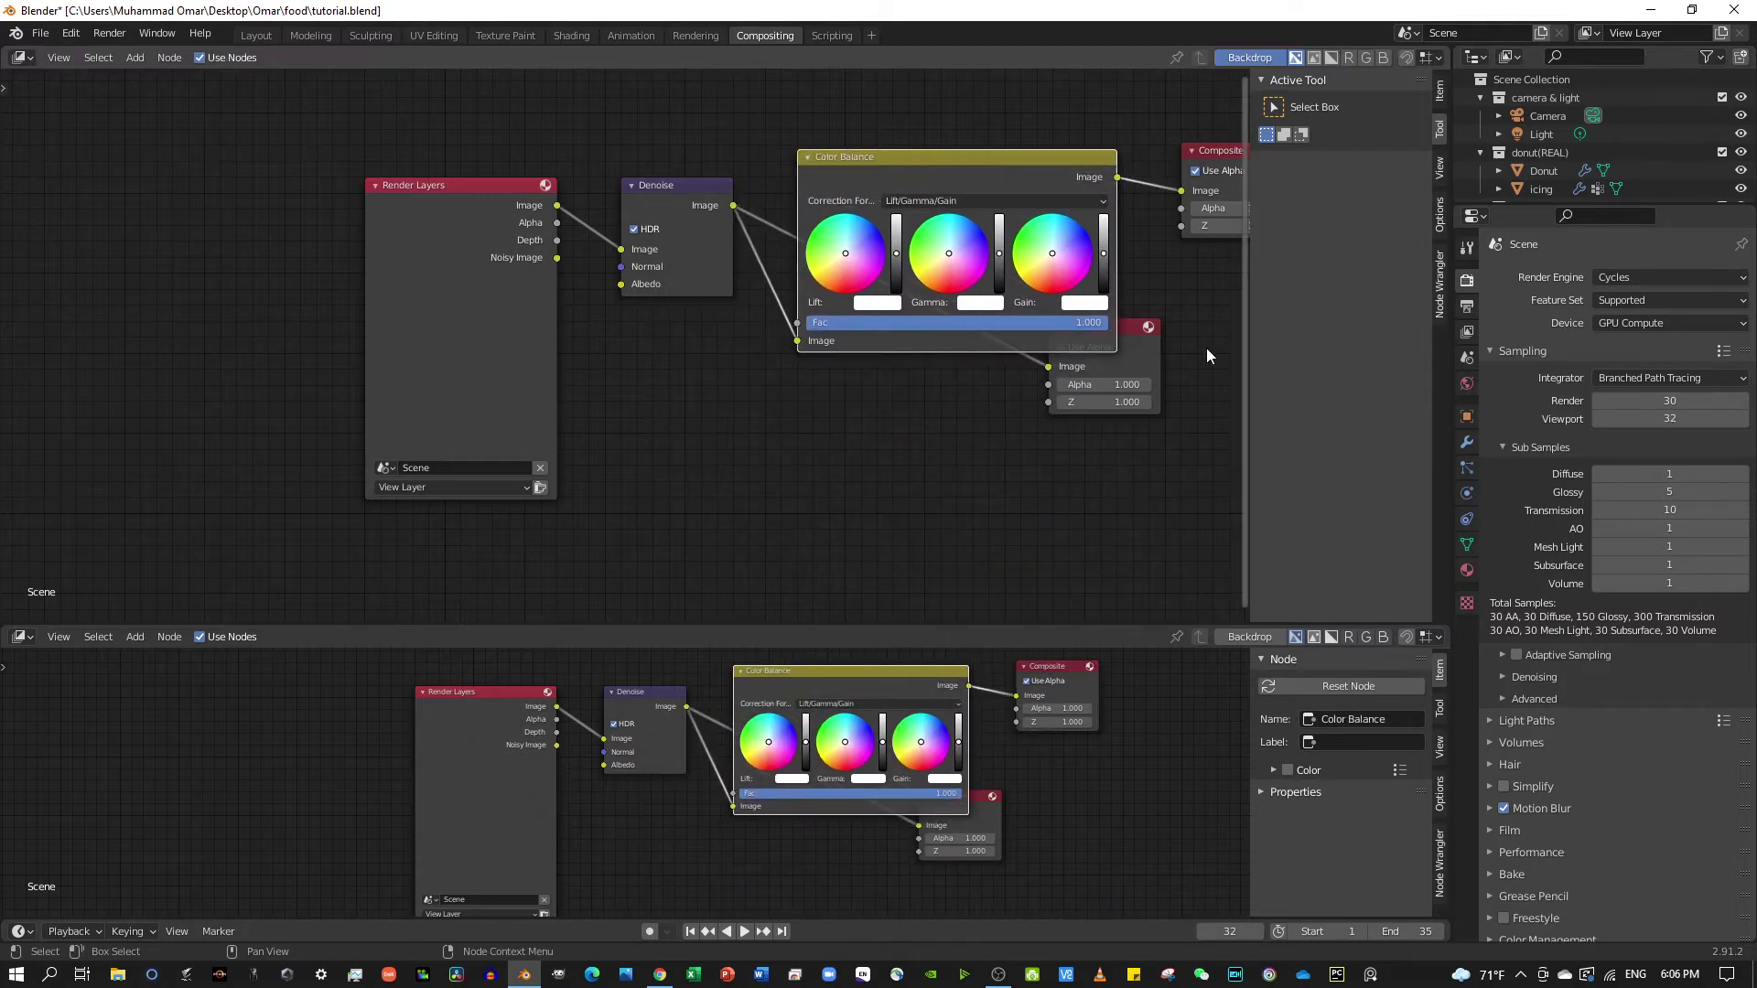
{"action": "left_click", "coordinate": [1139, 348]}
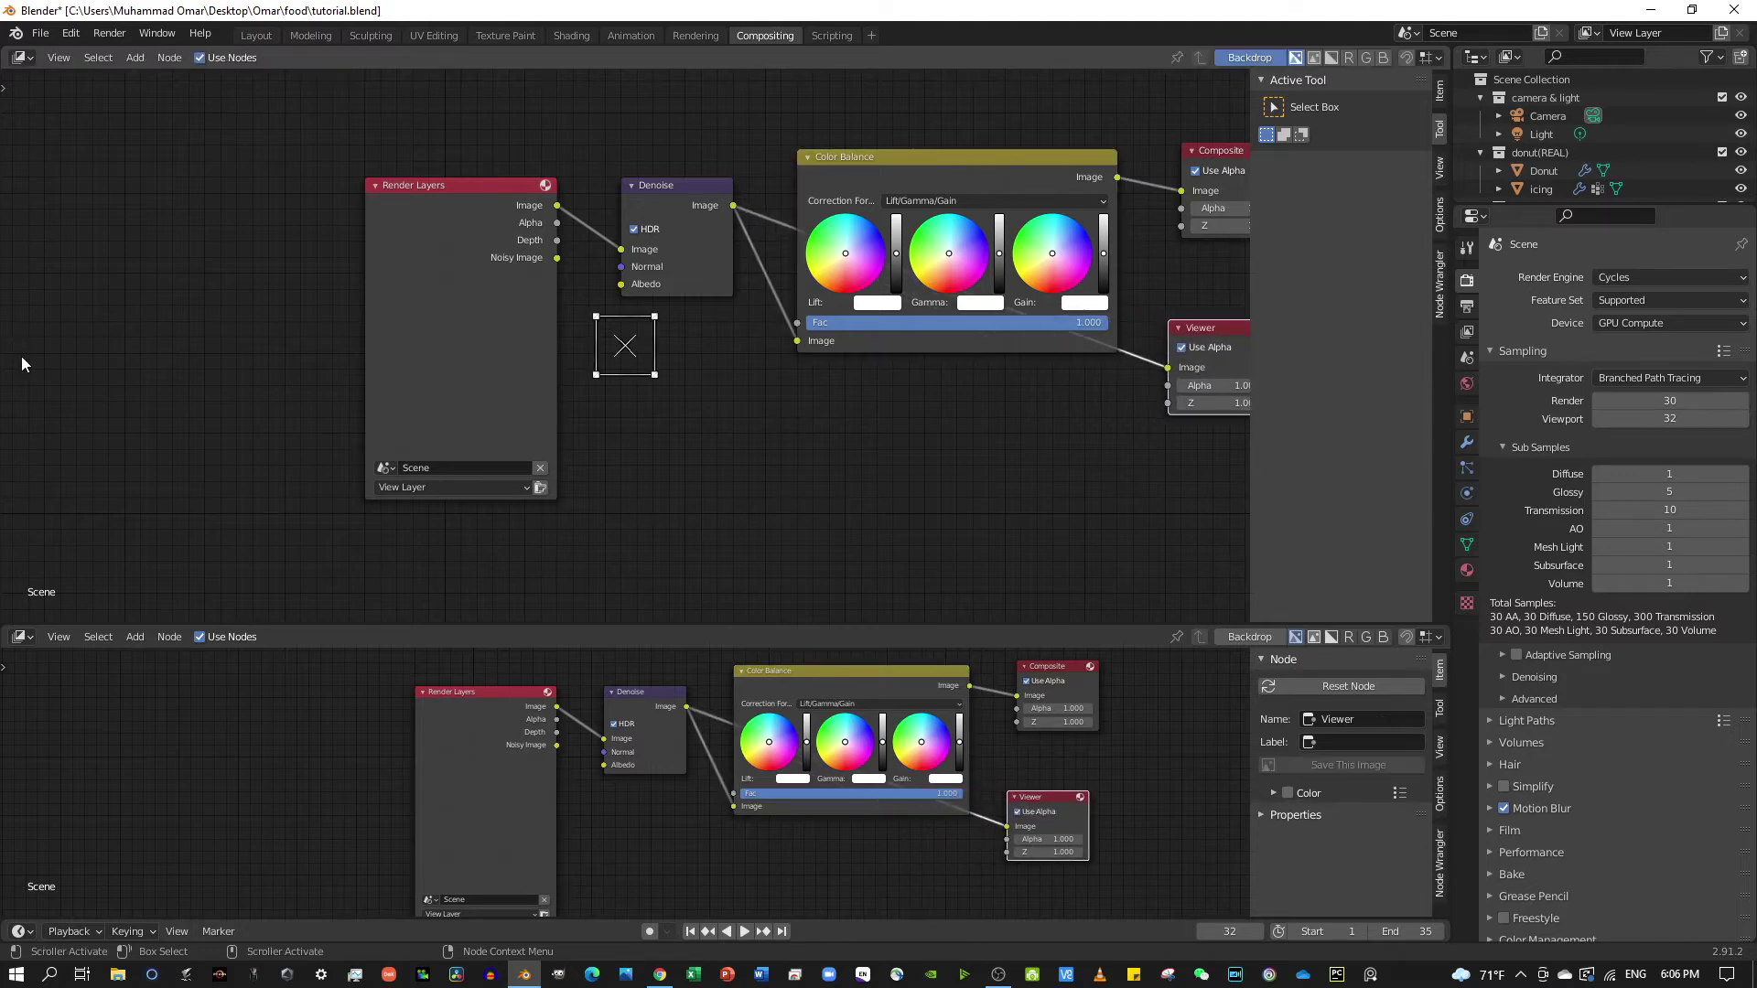
{"action": "scroll", "coordinate": [730, 515], "scroll_direction": "down", "scroll_amount": 1}
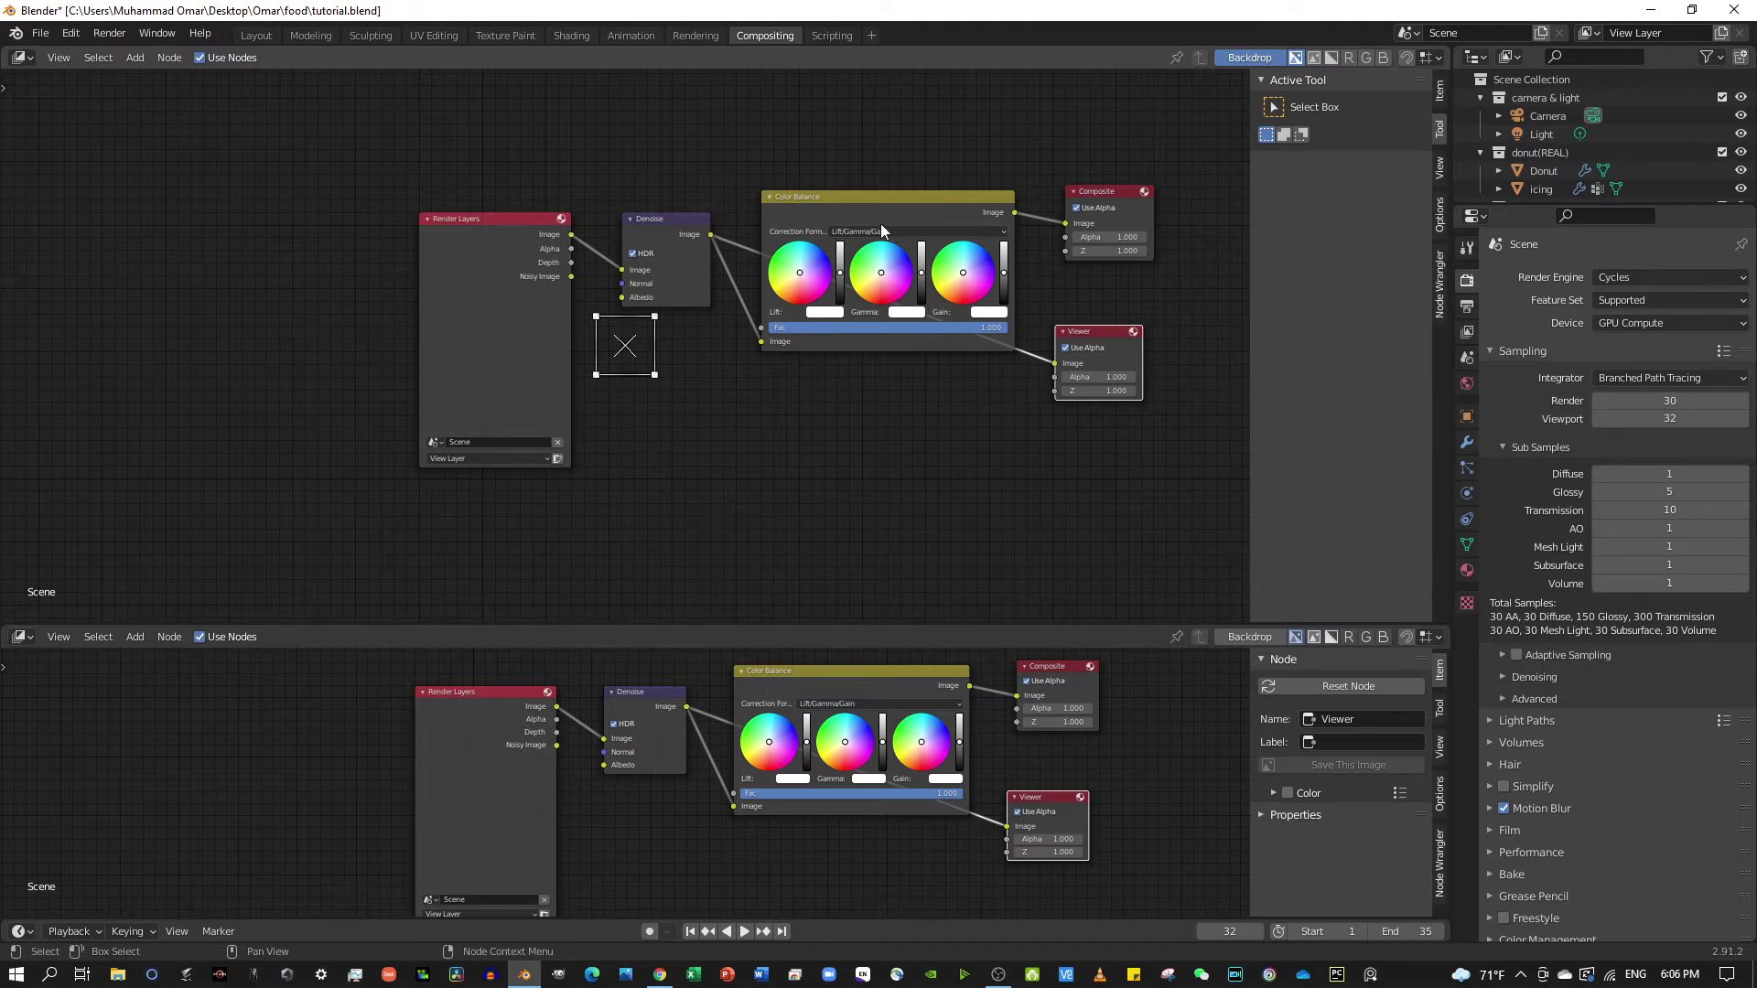
{"action": "scroll", "coordinate": [878, 216], "scroll_direction": "up", "scroll_amount": 1}
{"action": "left_click", "coordinate": [908, 222]}
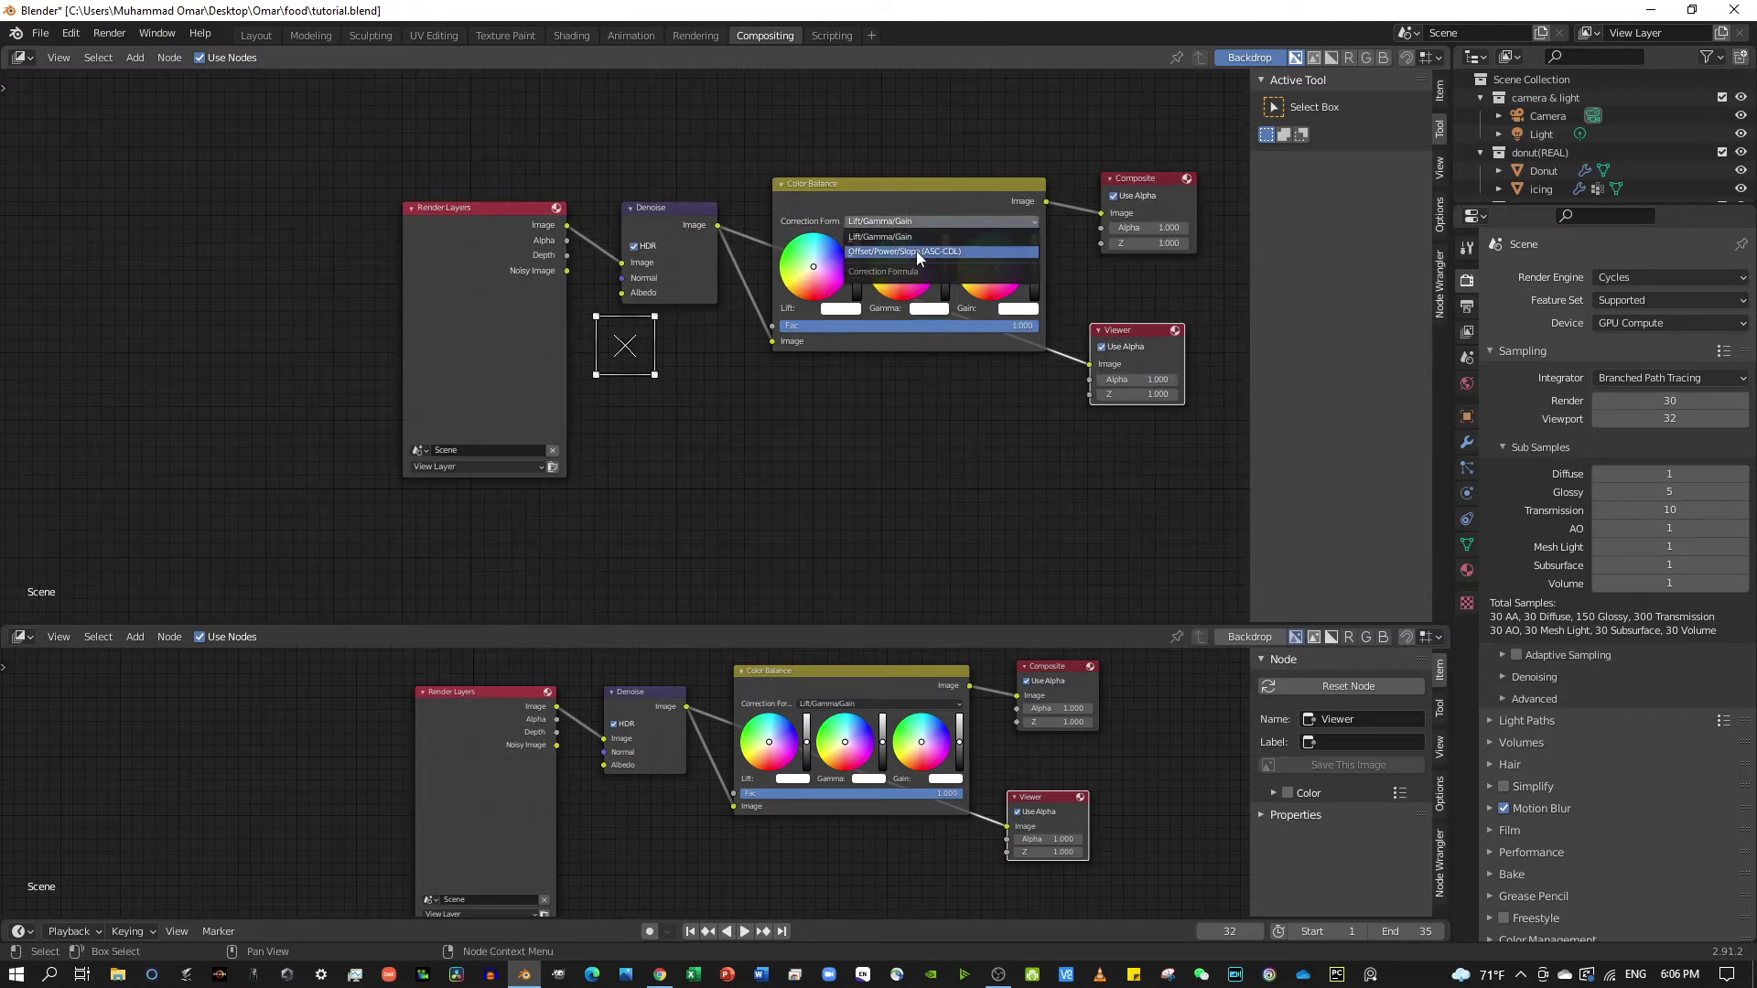
{"action": "left_click", "coordinate": [914, 250]}
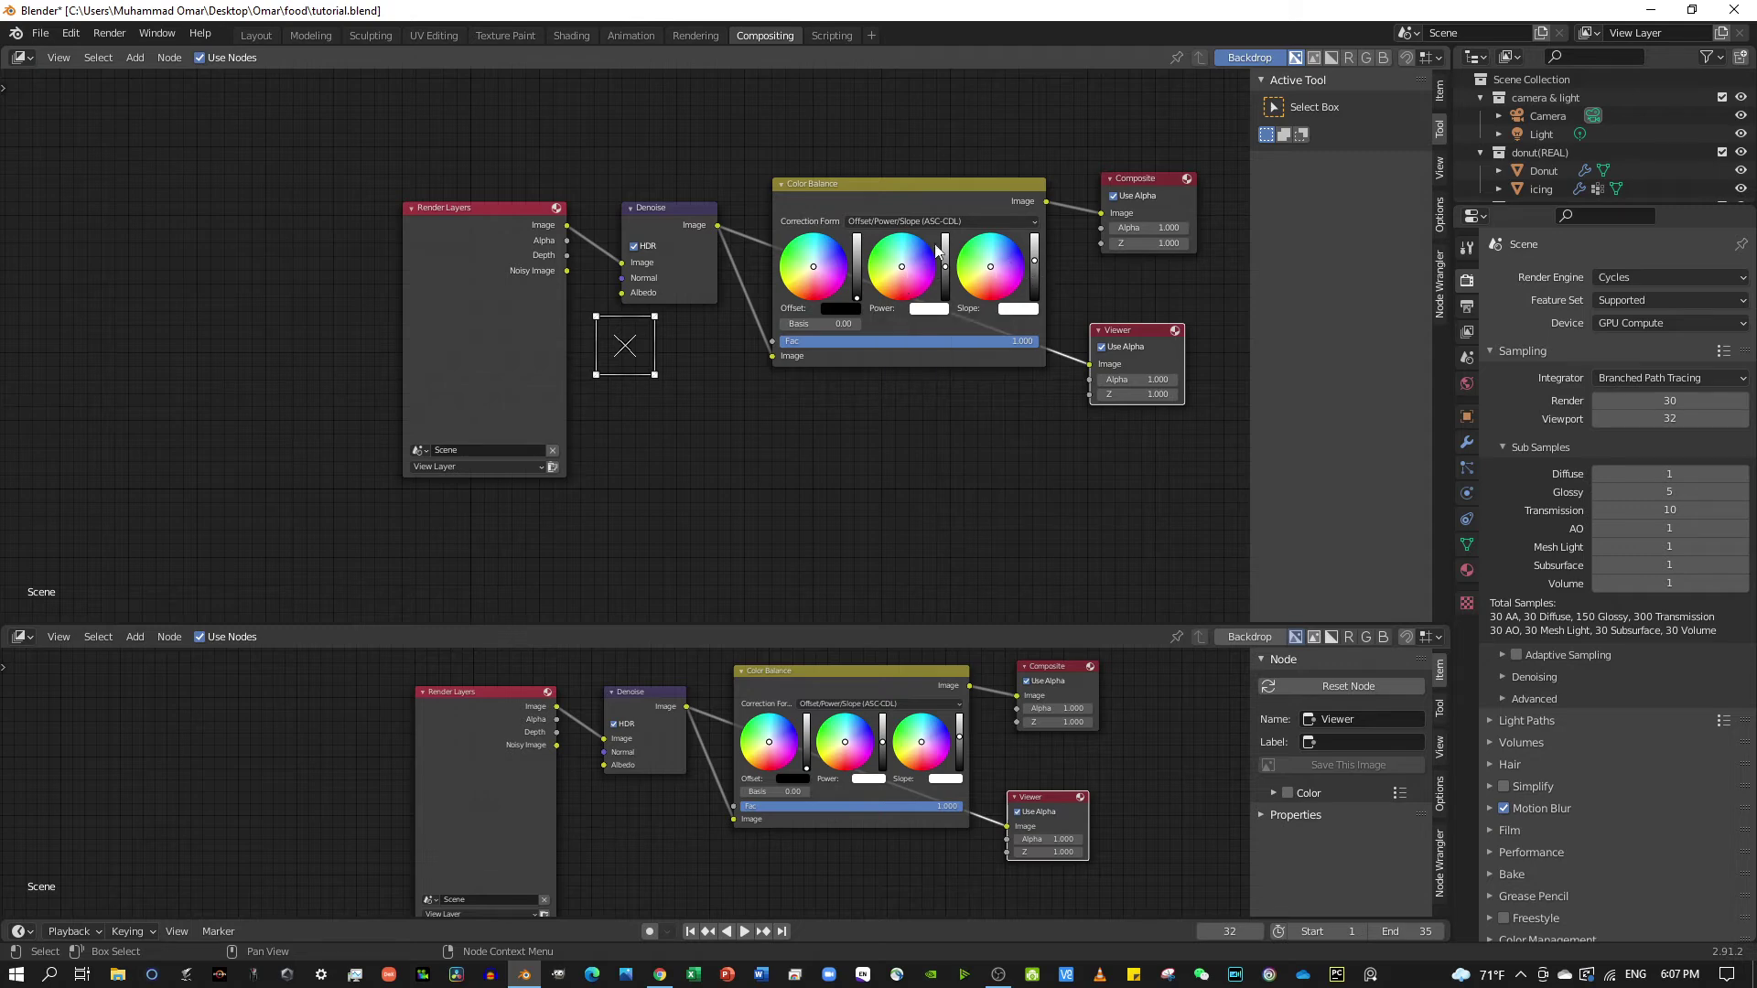
Tint the Color Balance Power wheel slightly pink, lower its brightness, and bring up the Editor Type list.
{"action": "scroll", "coordinate": [933, 265], "scroll_direction": "up", "scroll_amount": 1}
{"action": "scroll", "coordinate": [945, 270], "scroll_direction": "up", "scroll_amount": 1}
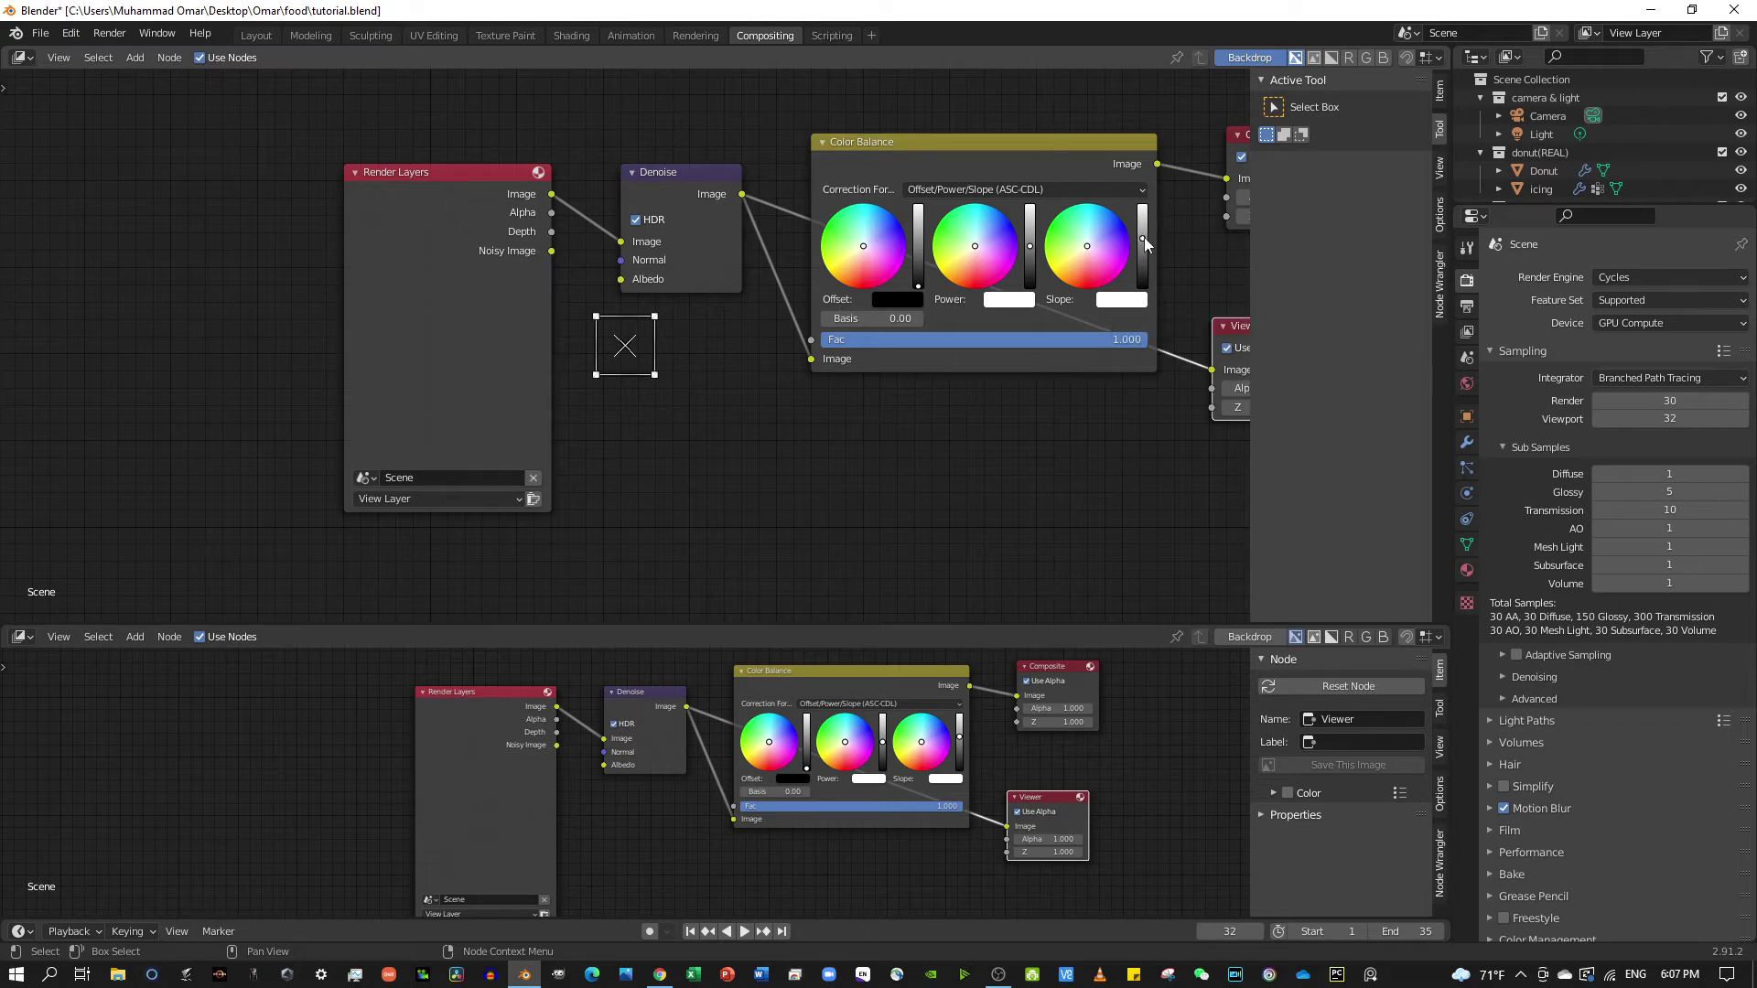
{"action": "left_click", "coordinate": [980, 253]}
{"action": "left_click", "coordinate": [983, 255]}
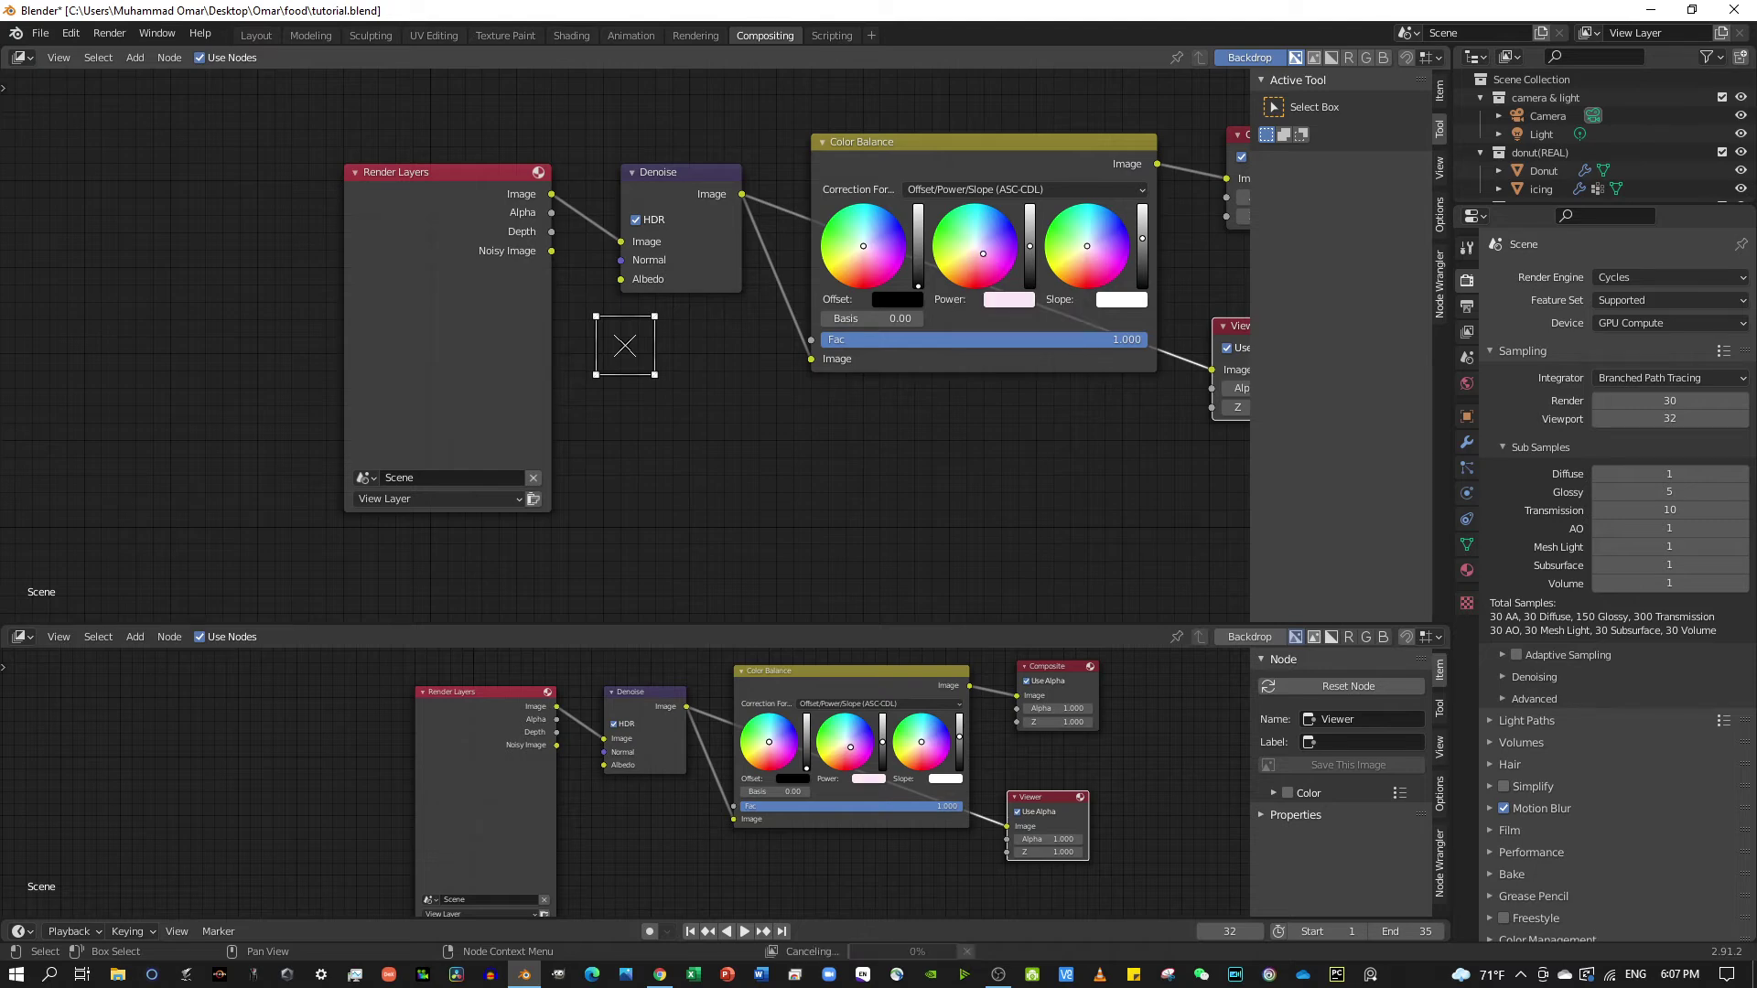
{"action": "left_click", "coordinate": [982, 258]}
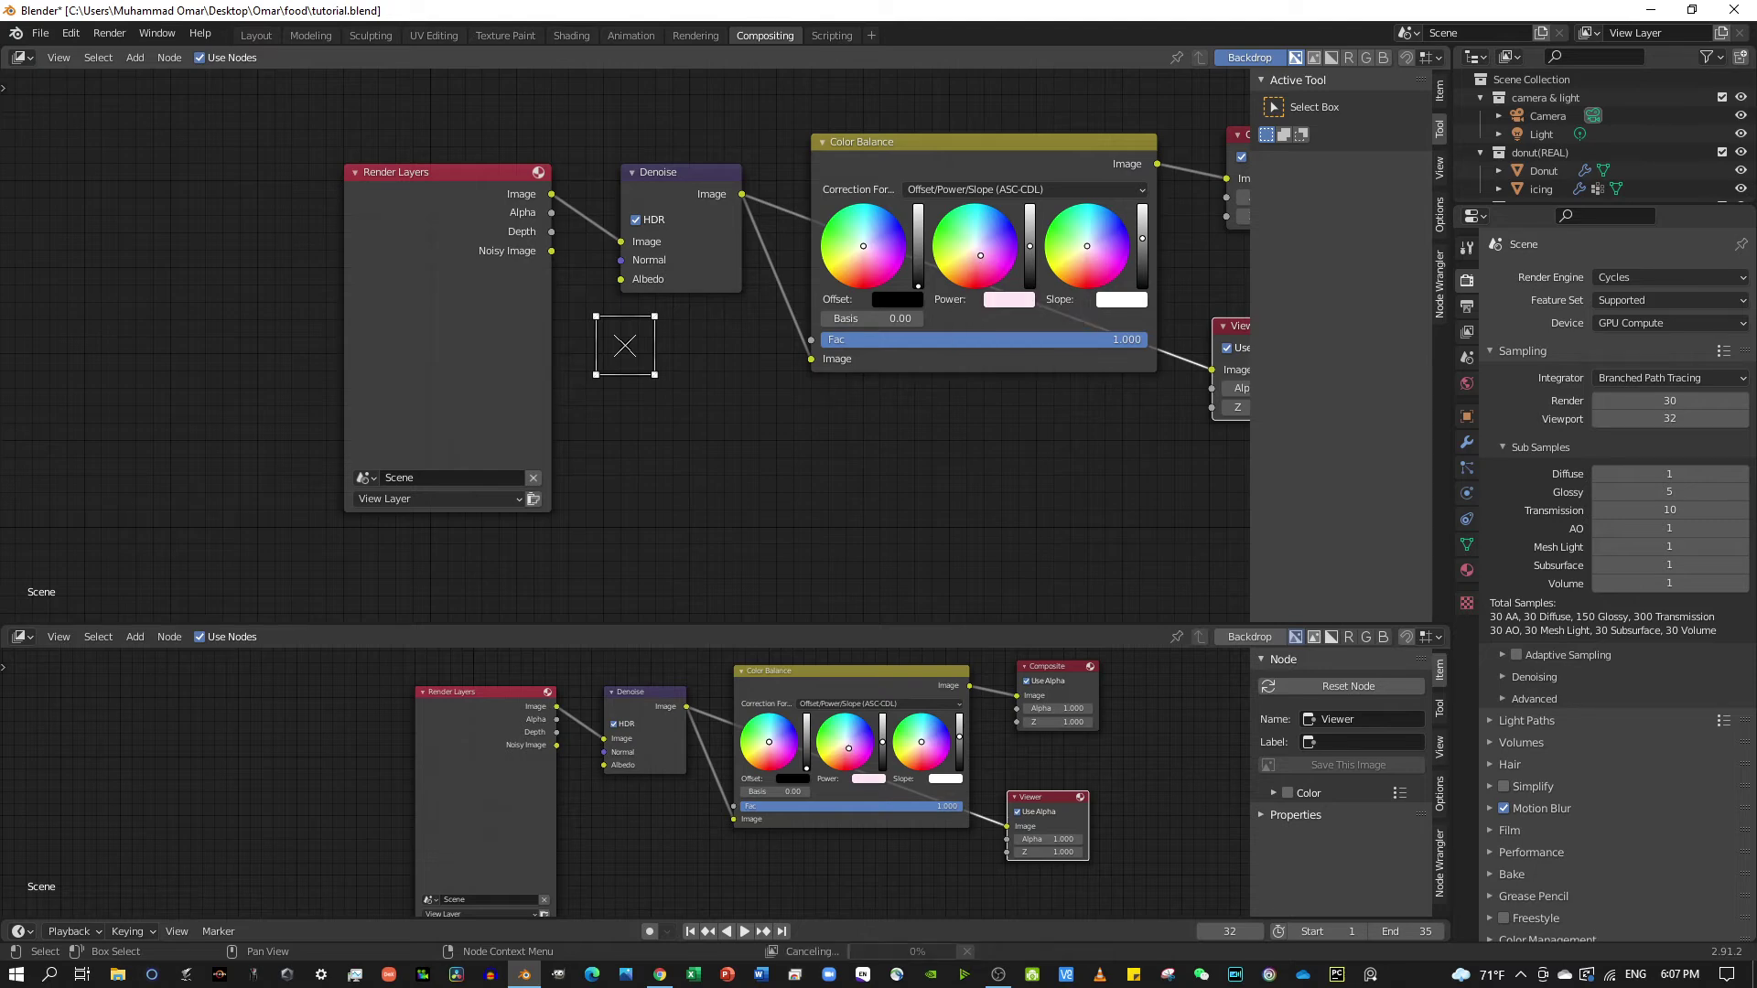
{"action": "left_click", "coordinate": [983, 258]}
{"action": "left_click_drag", "start_coordinate": [1031, 253], "coordinate": [1032, 261]}
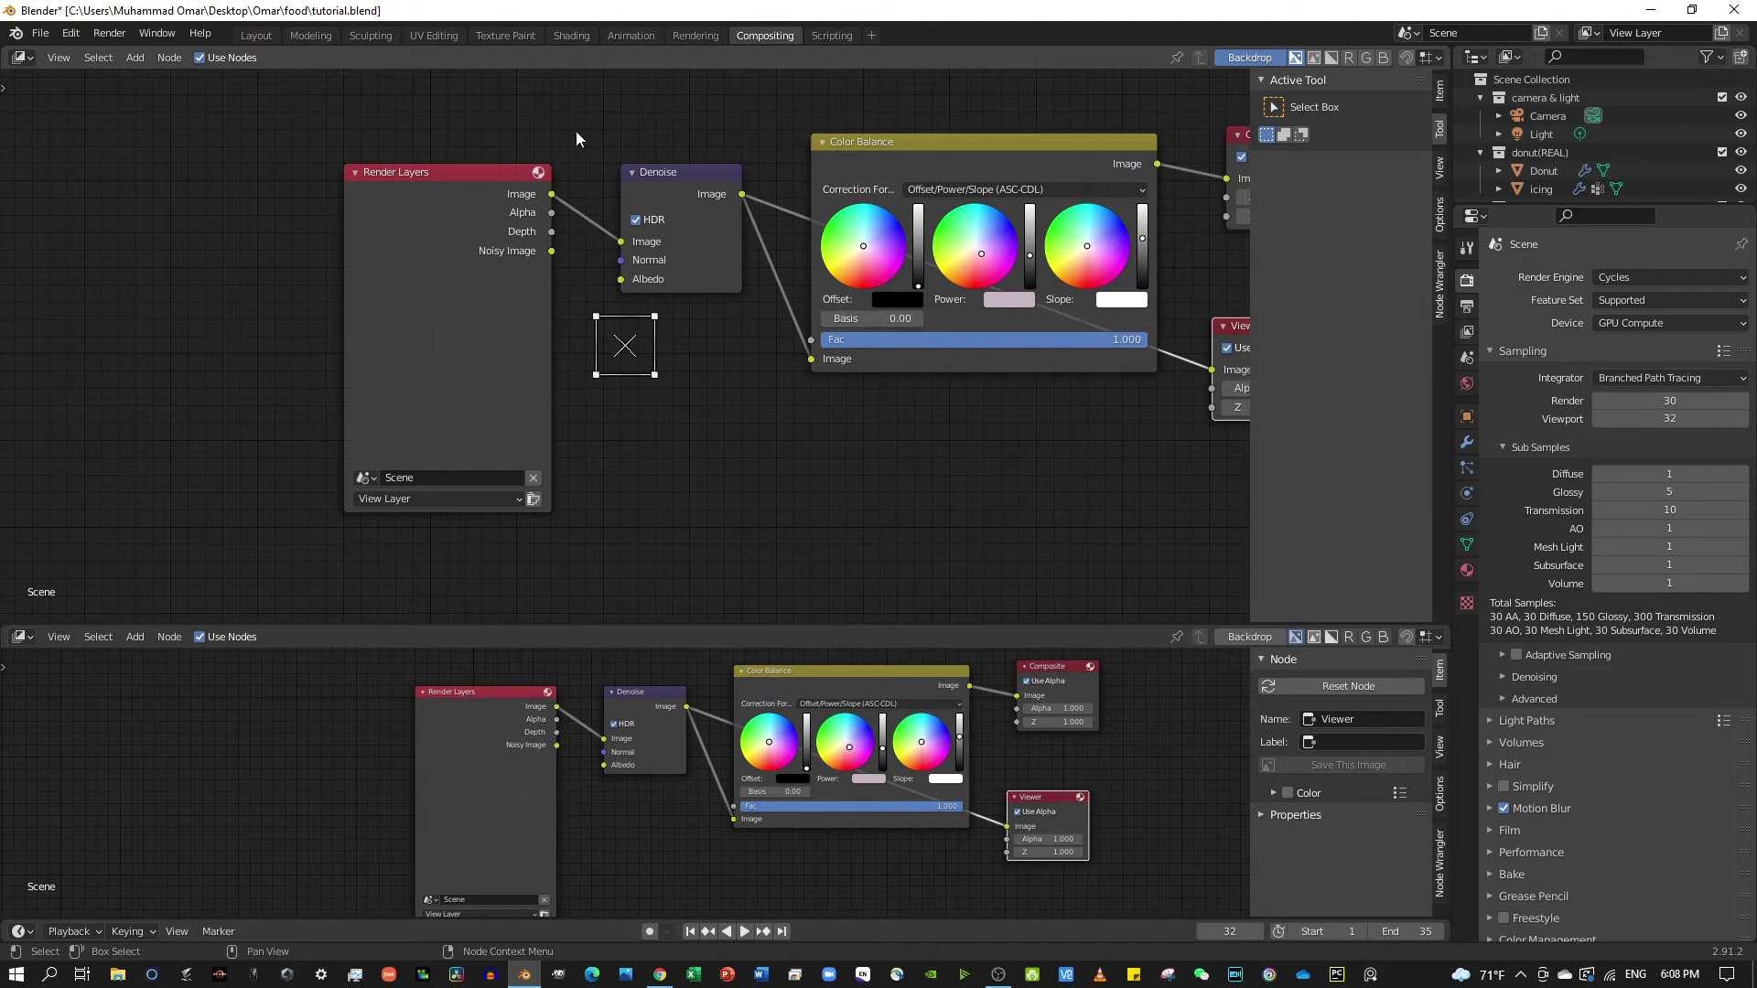
{"action": "left_click", "coordinate": [21, 637]}
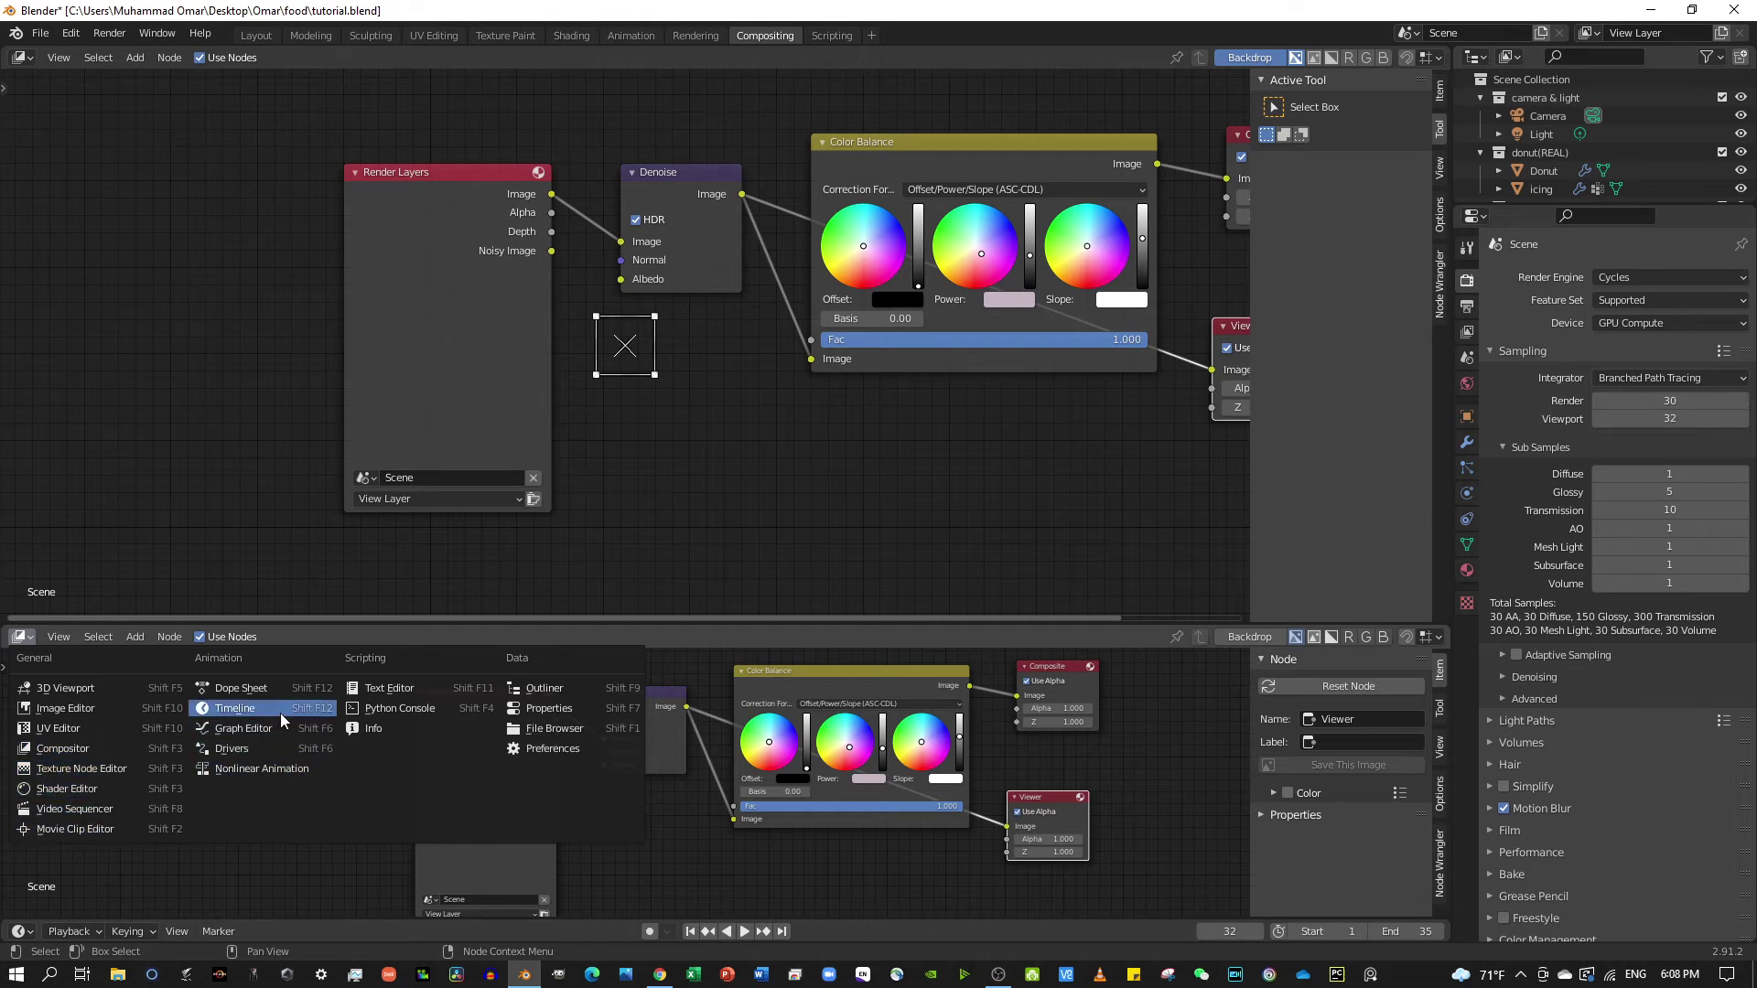
Turn the second node editor into an Image Editor.
{"action": "left_click", "coordinate": [87, 706]}
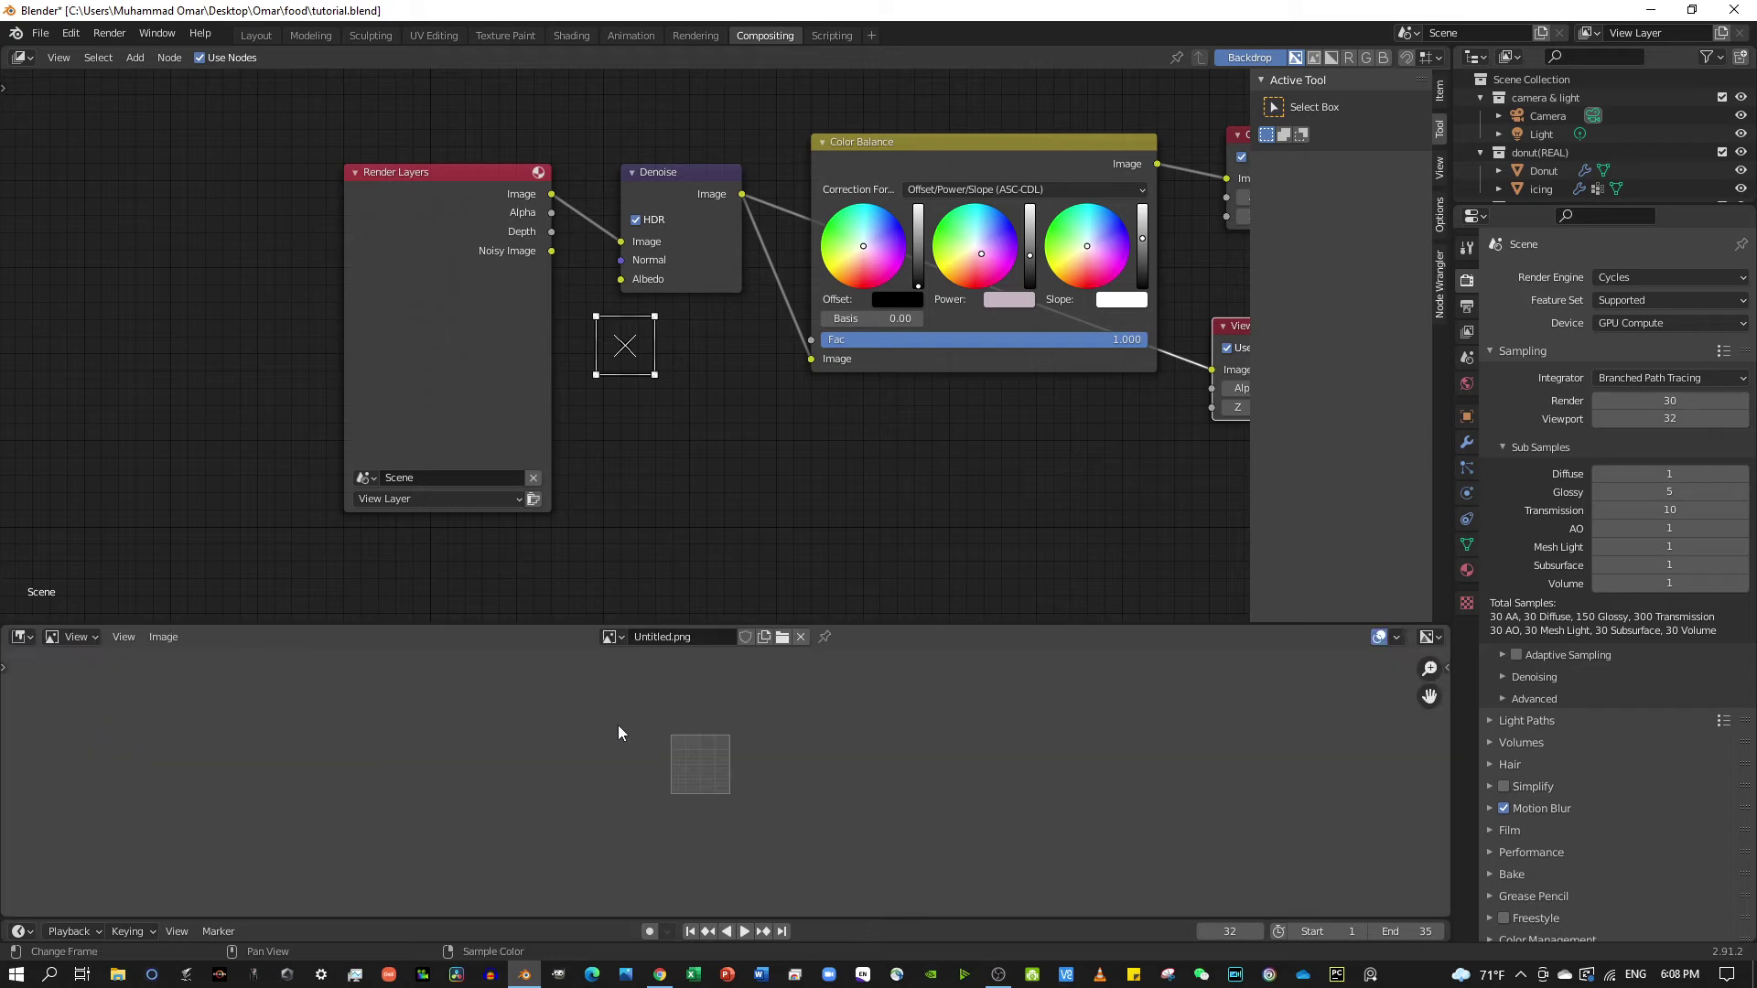
{"action": "scroll", "coordinate": [617, 746], "scroll_direction": "up", "scroll_amount": 2}
{"action": "scroll", "coordinate": [655, 743], "scroll_direction": "up", "scroll_amount": 2}
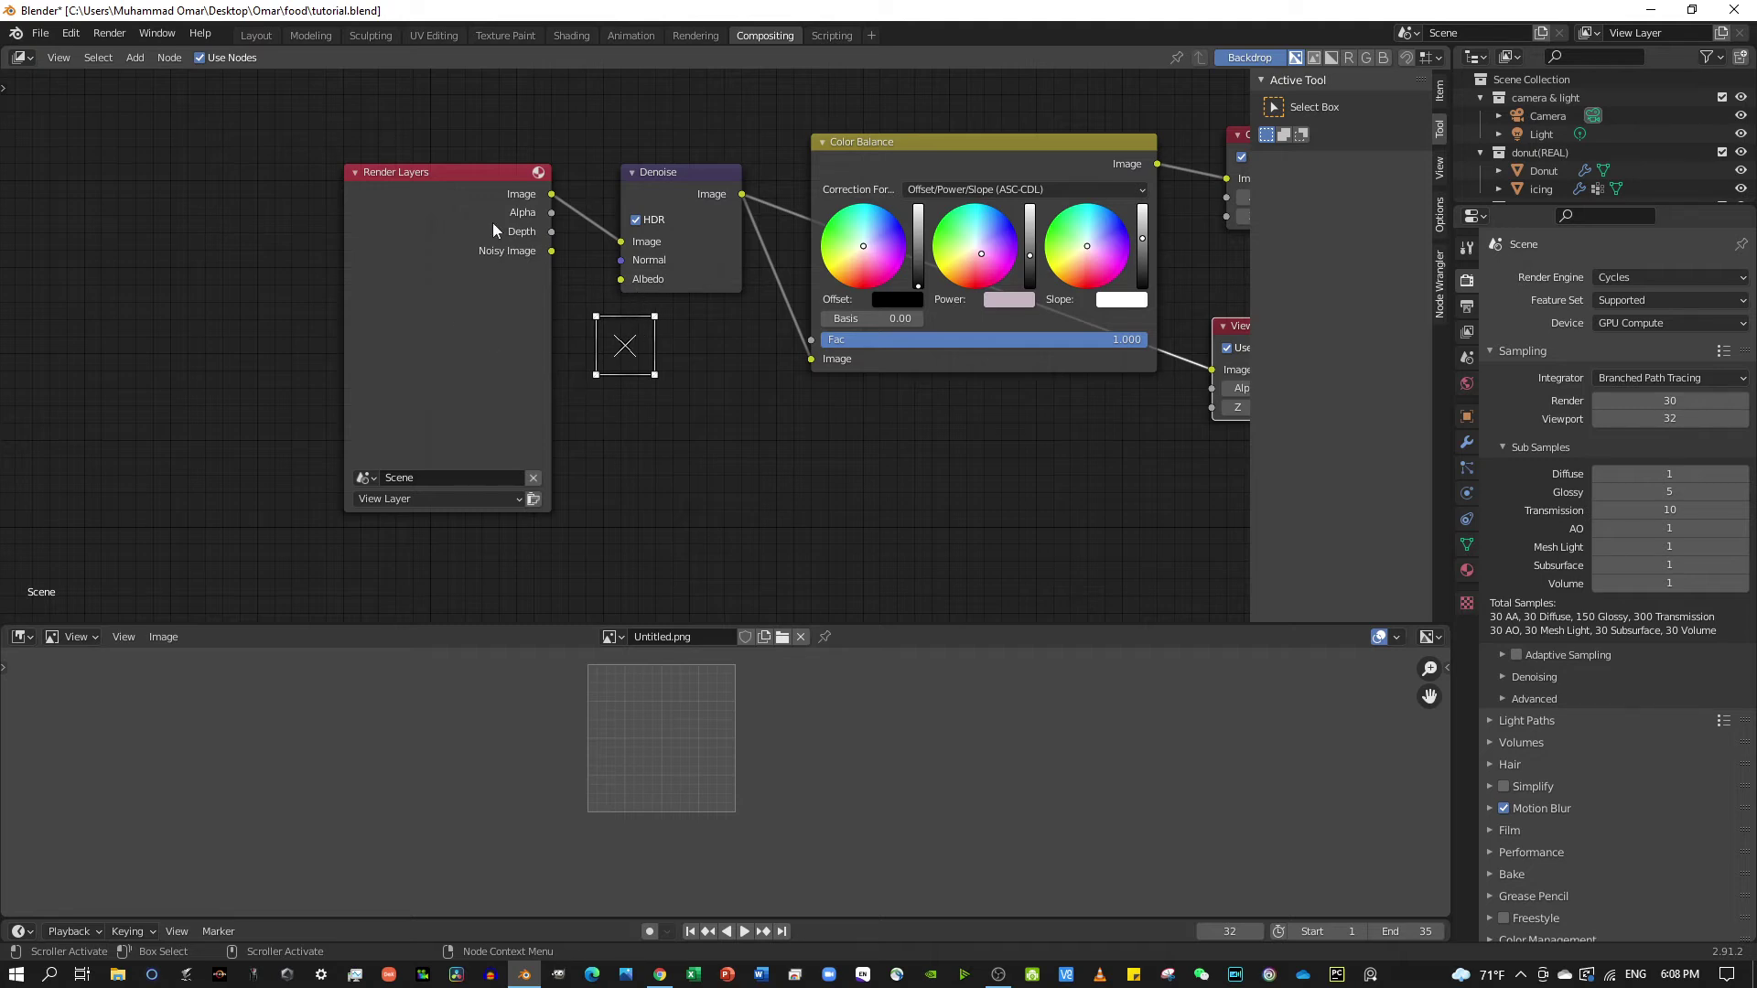
Return to the Layout workspace showing the rendered camera view of the donut.
{"action": "left_click", "coordinate": [256, 35]}
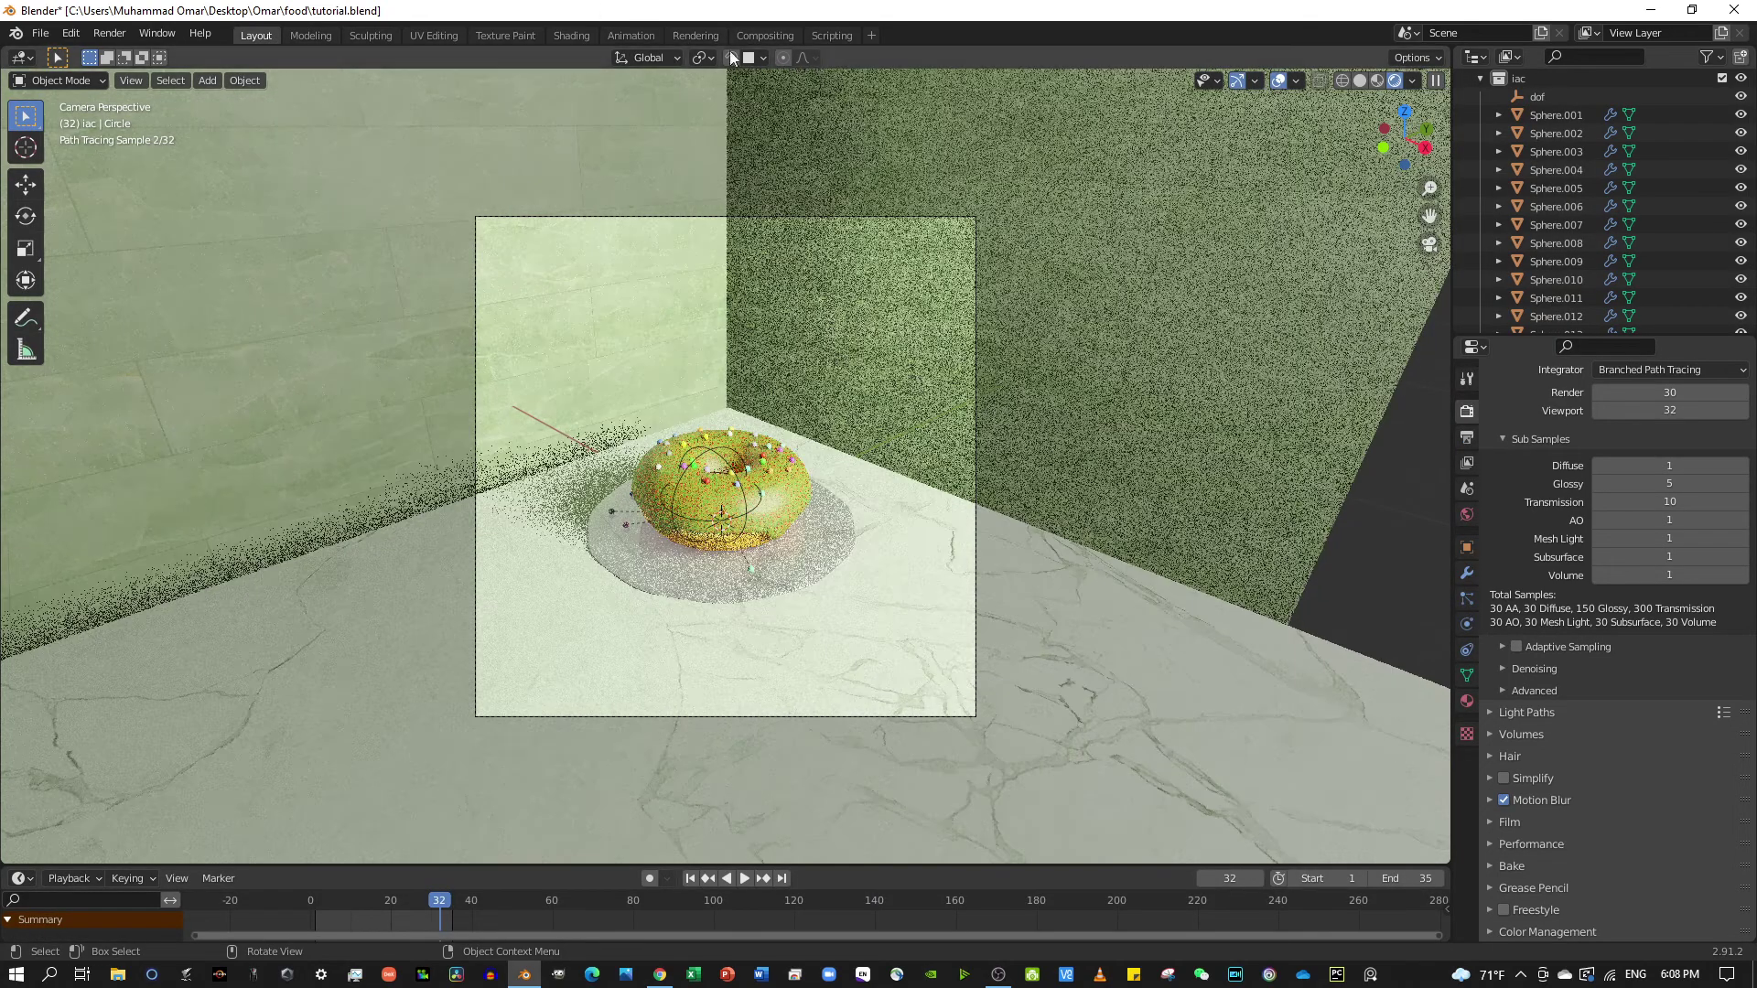
{"action": "left_click", "coordinate": [764, 36]}
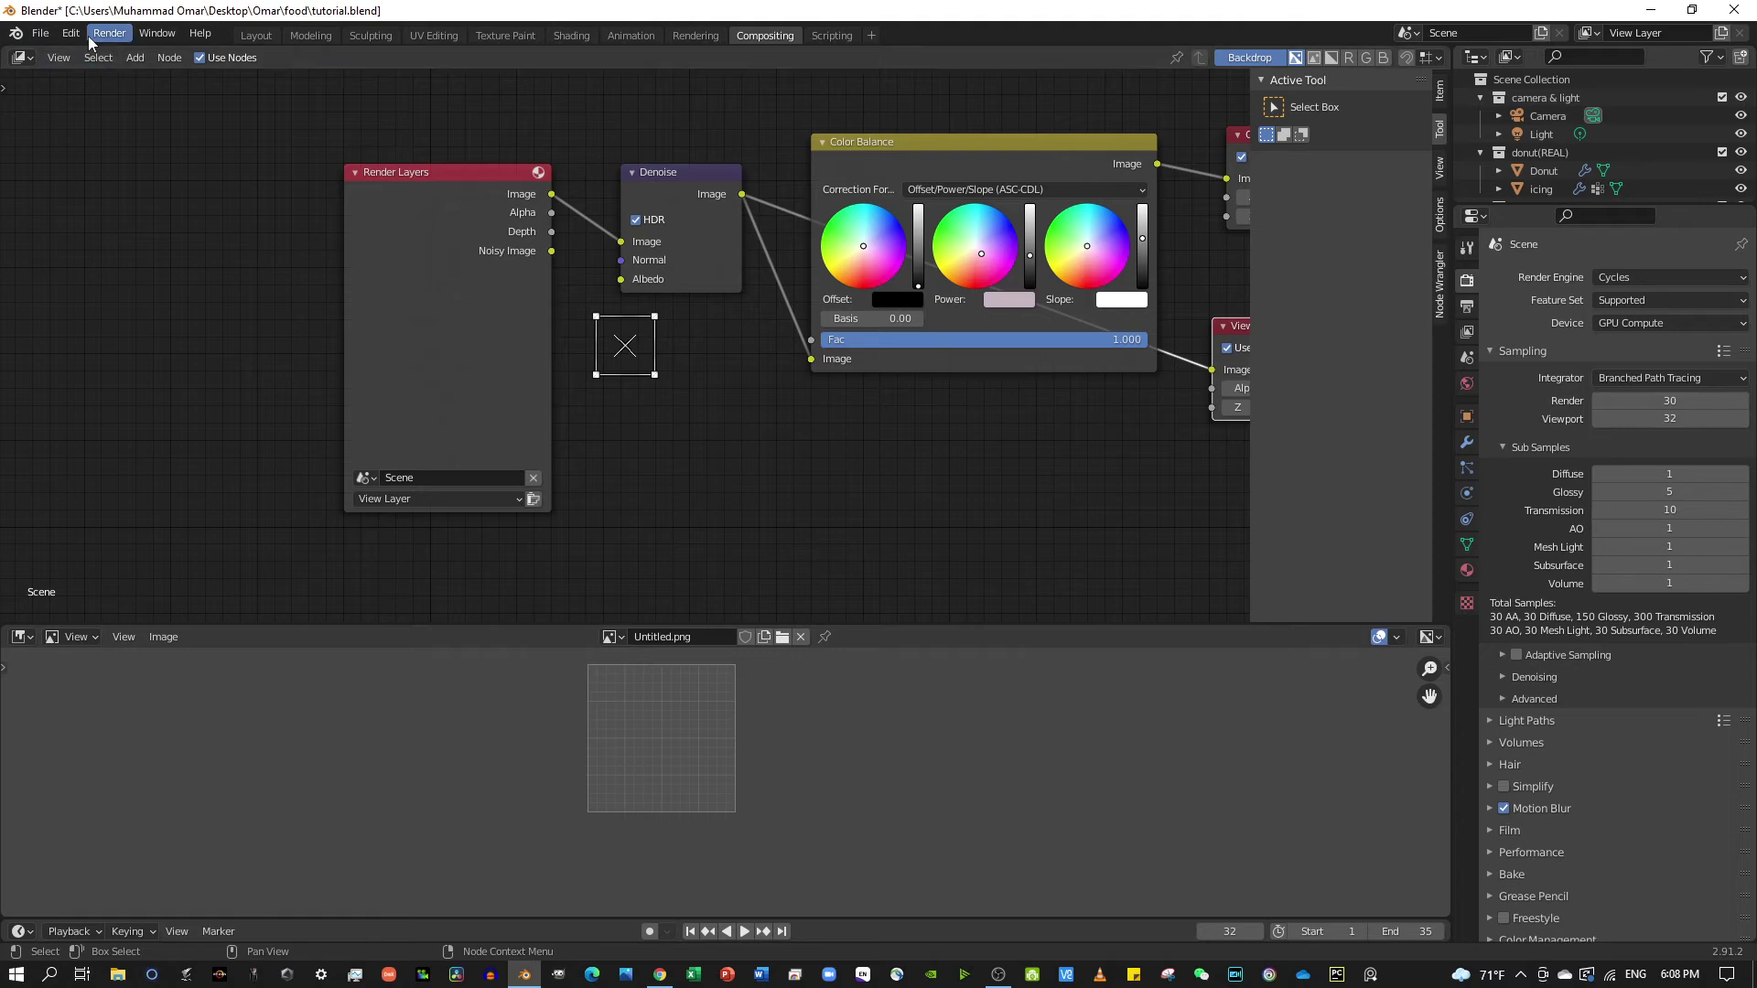
{"action": "left_click", "coordinate": [255, 35]}
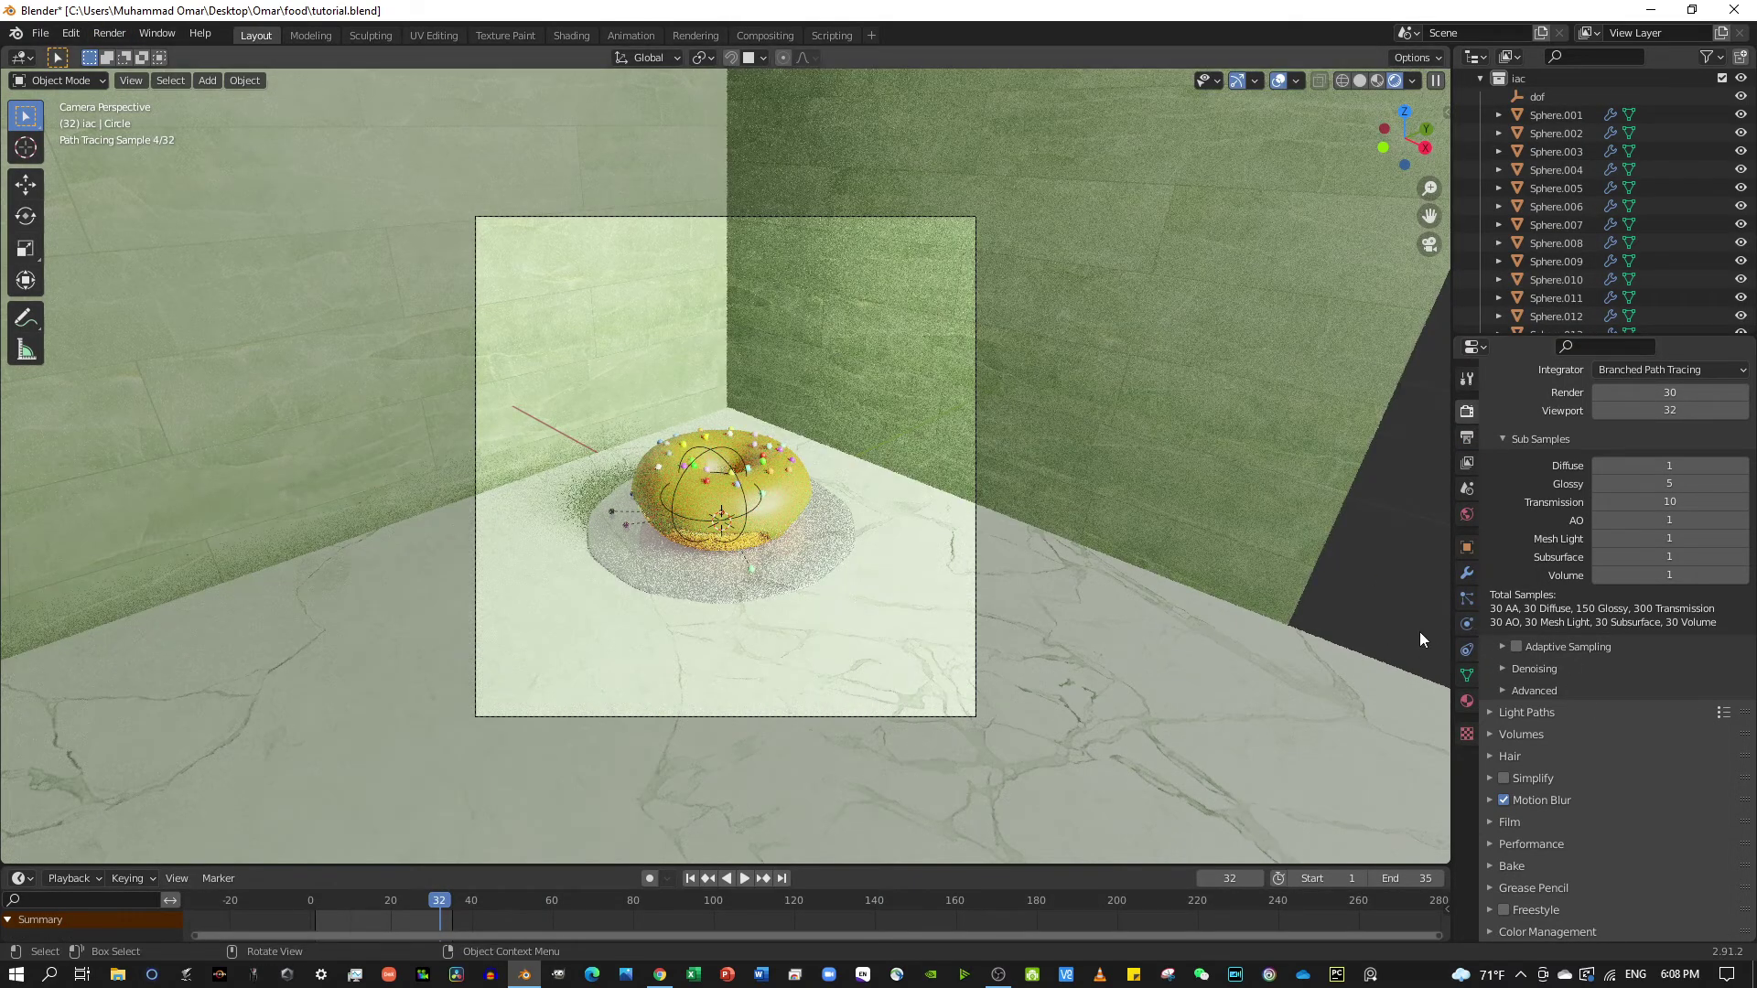
{"action": "scroll", "coordinate": [1547, 750], "scroll_direction": "up", "scroll_amount": 1}
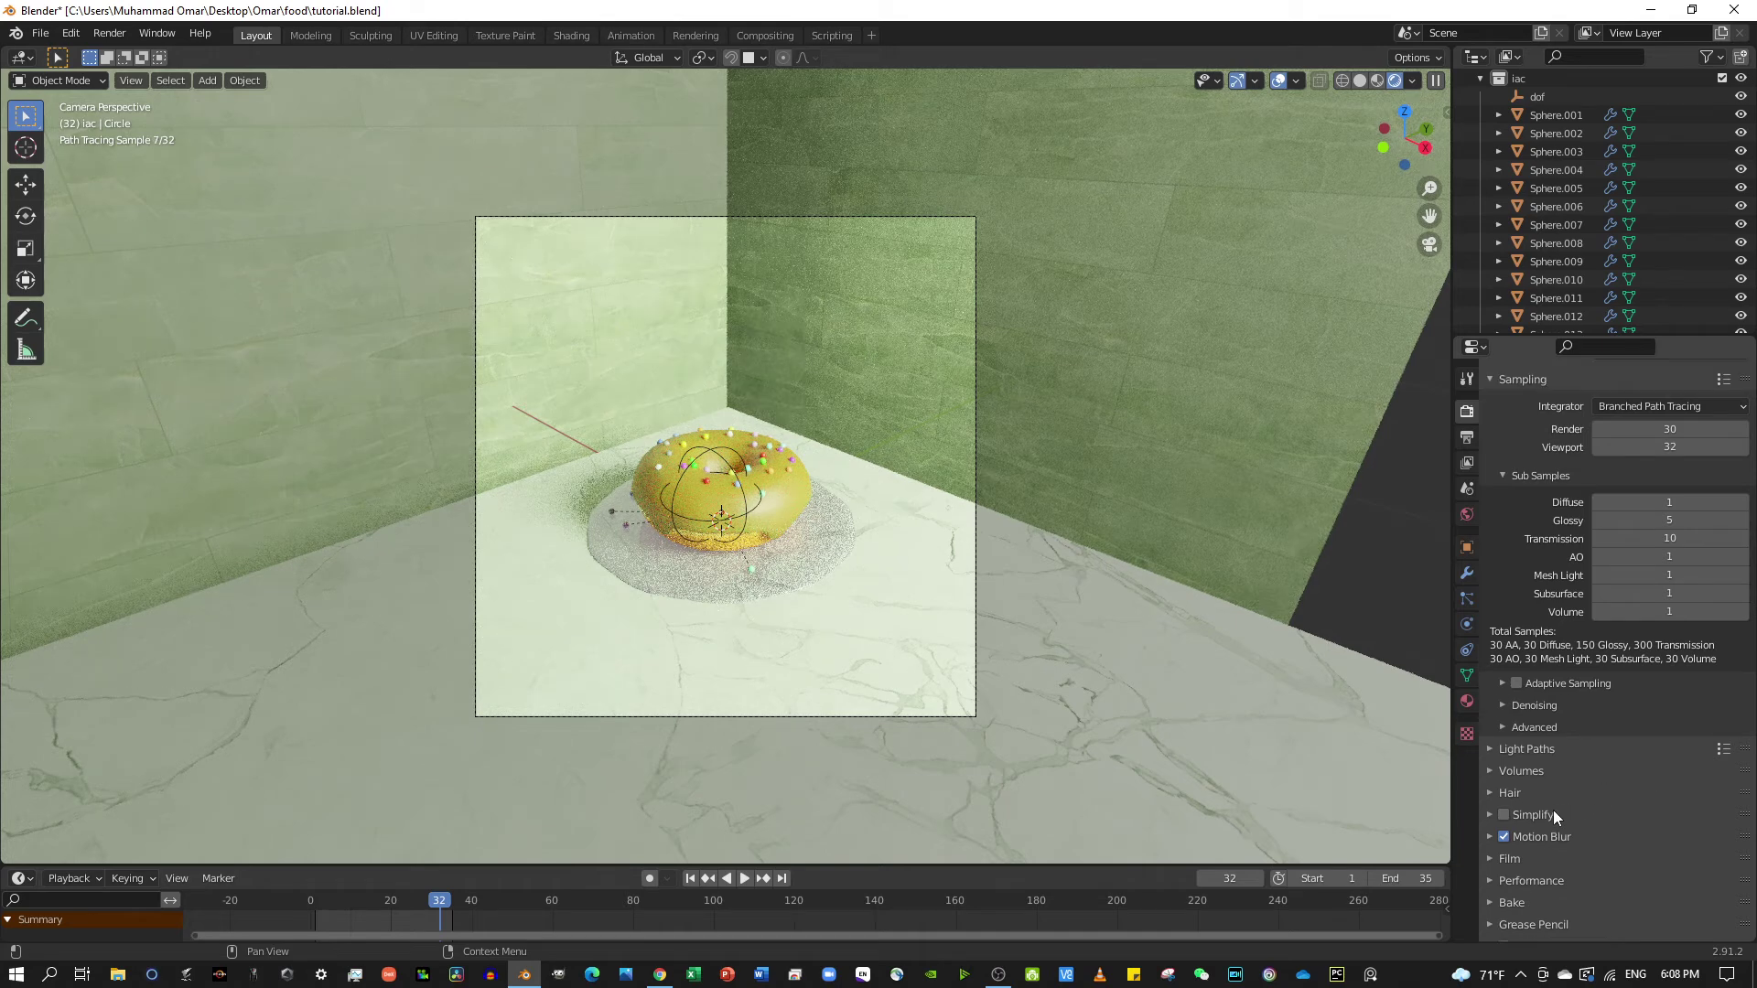
{"action": "scroll", "coordinate": [1564, 851], "scroll_direction": "down", "scroll_amount": 1}
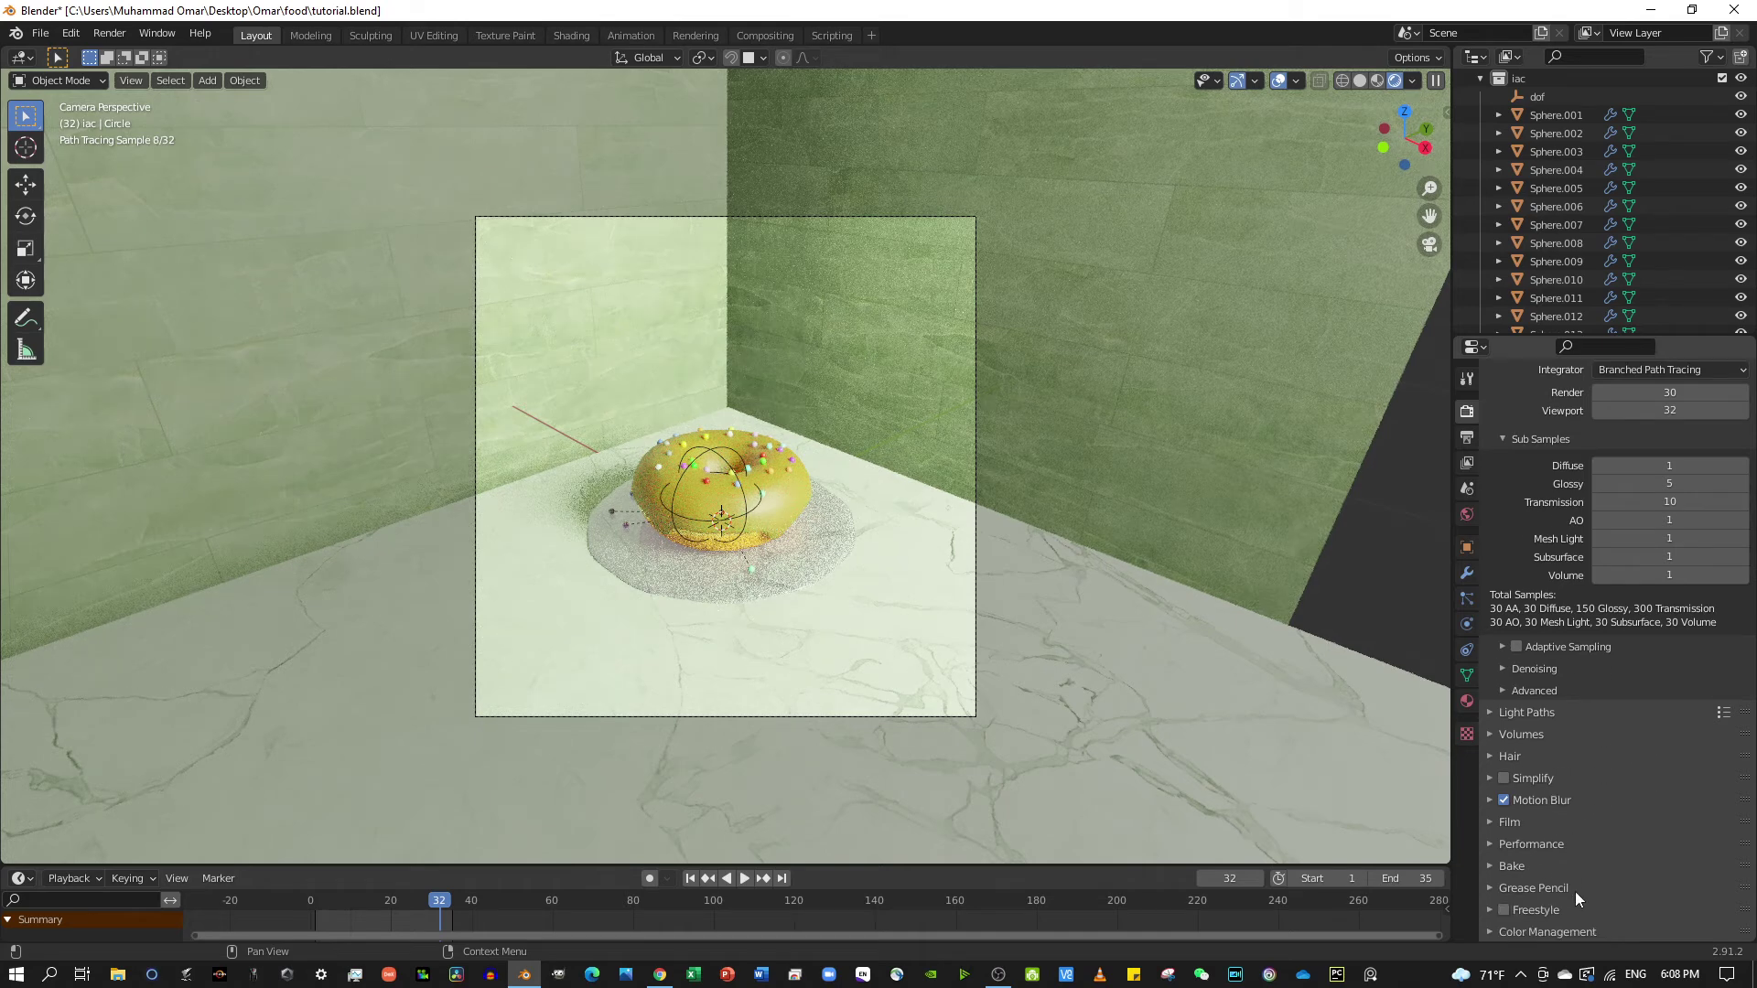
Expand Color Management in Render Properties and choose the Medium Contrast look for Filmic.
{"action": "left_click", "coordinate": [1493, 930]}
{"action": "scroll", "coordinate": [1501, 897], "scroll_direction": "down", "scroll_amount": 4}
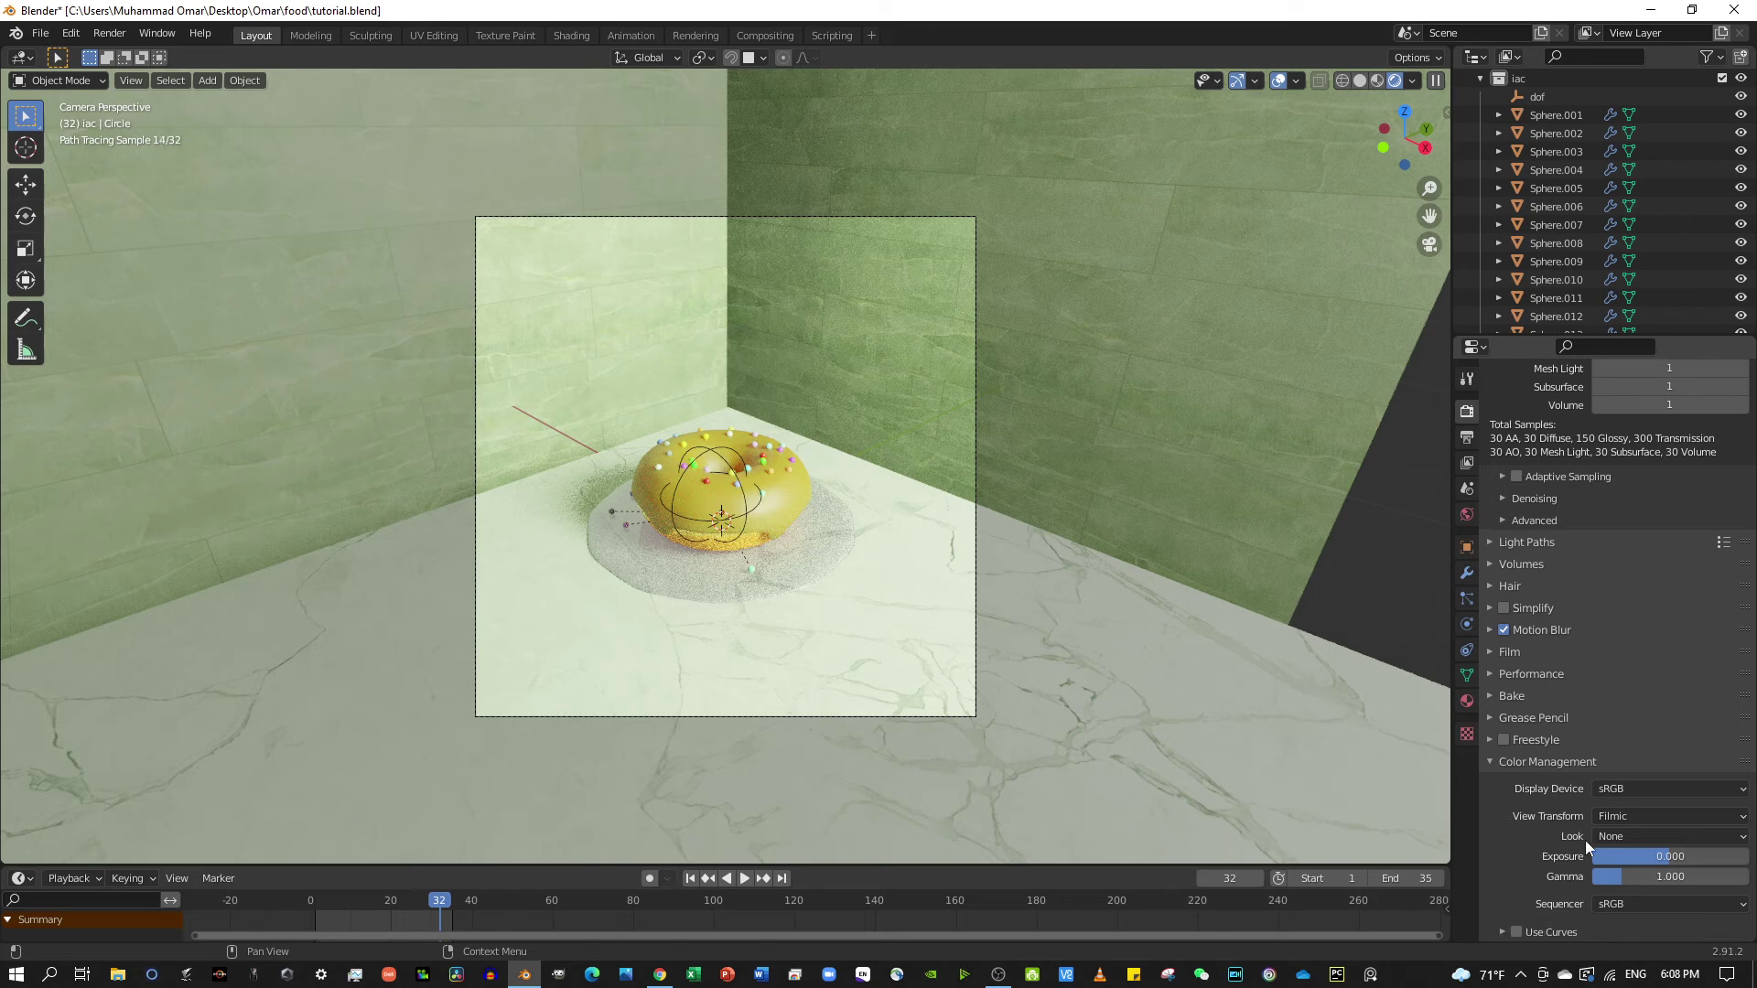
{"action": "left_click", "coordinate": [1694, 837]}
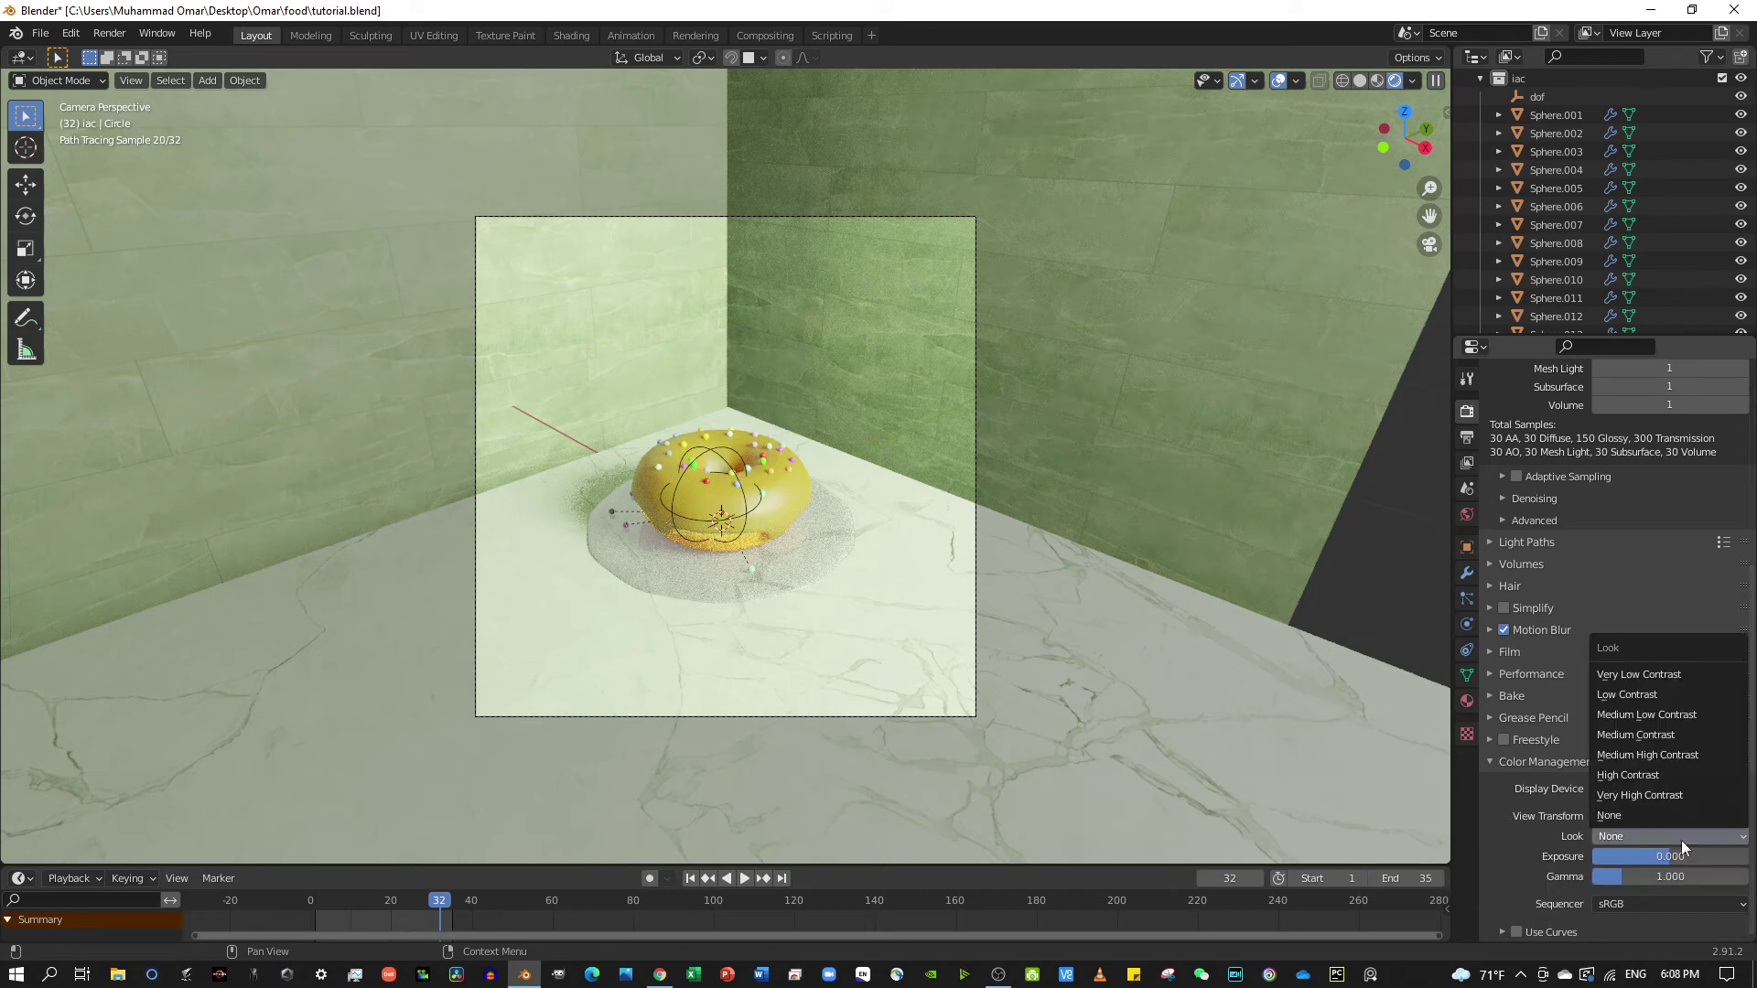
{"action": "left_click", "coordinate": [1637, 736]}
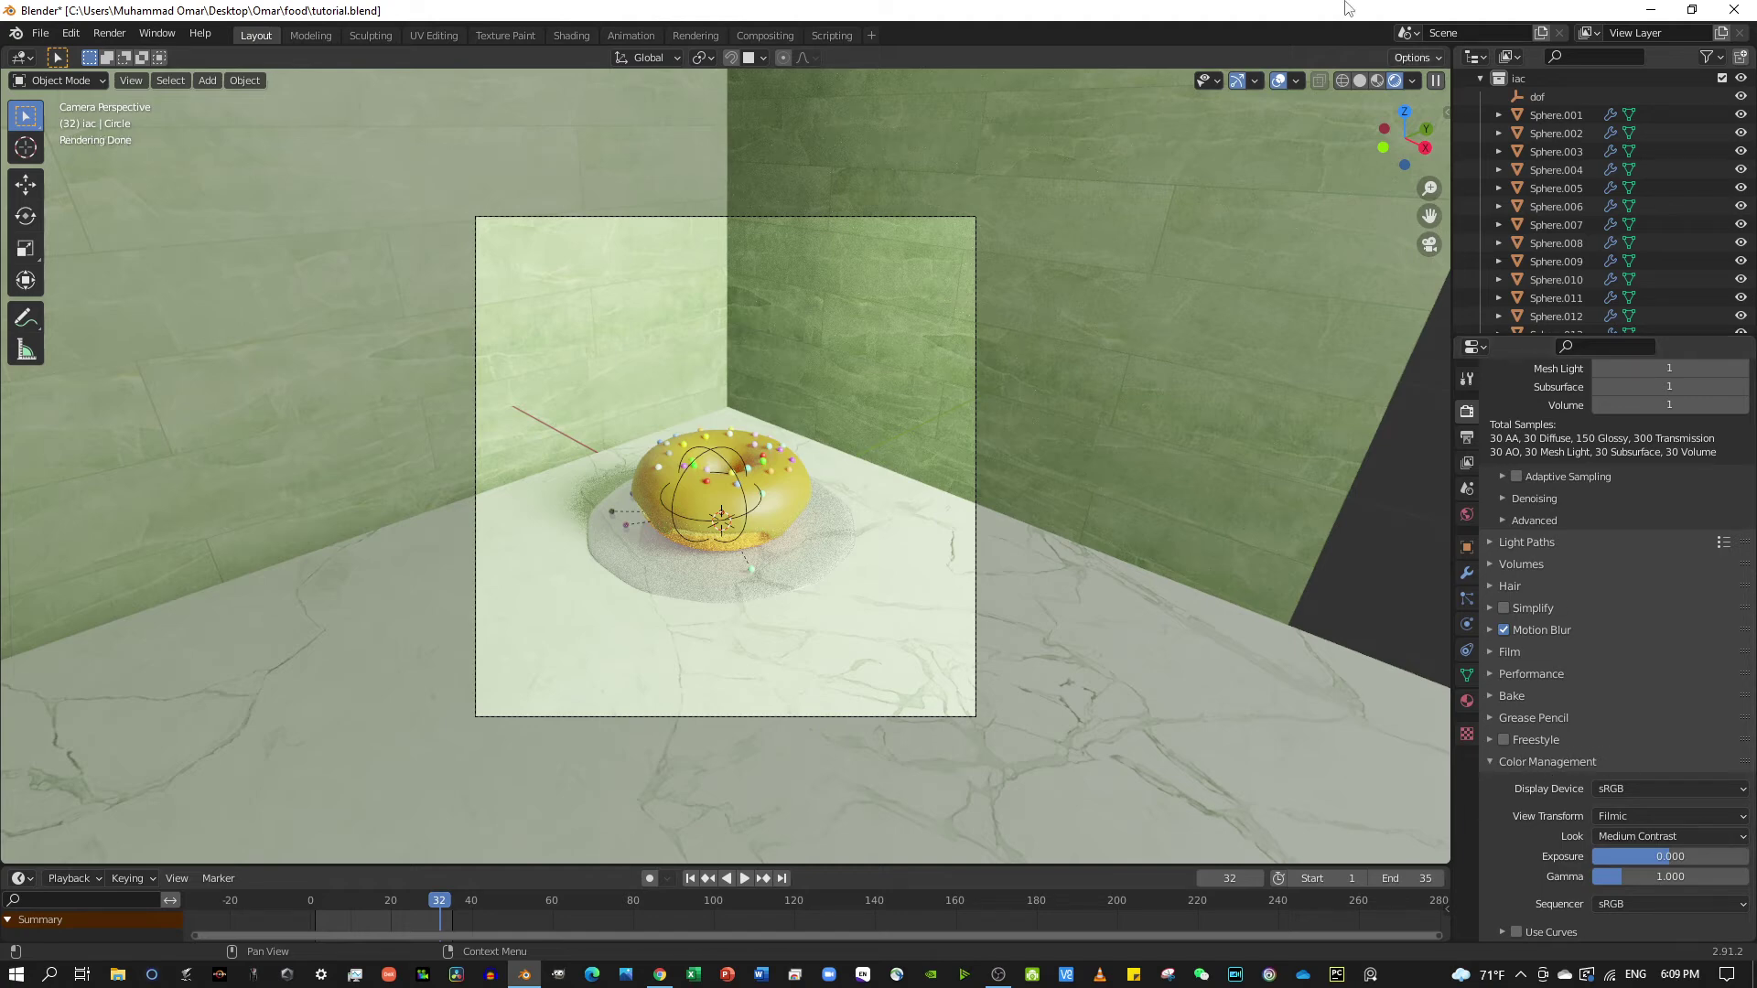
Collapse the iac collection in the Outliner and expand the Denoising subpanel under Sampling.
{"action": "scroll", "coordinate": [1537, 141], "scroll_direction": "up", "scroll_amount": 2}
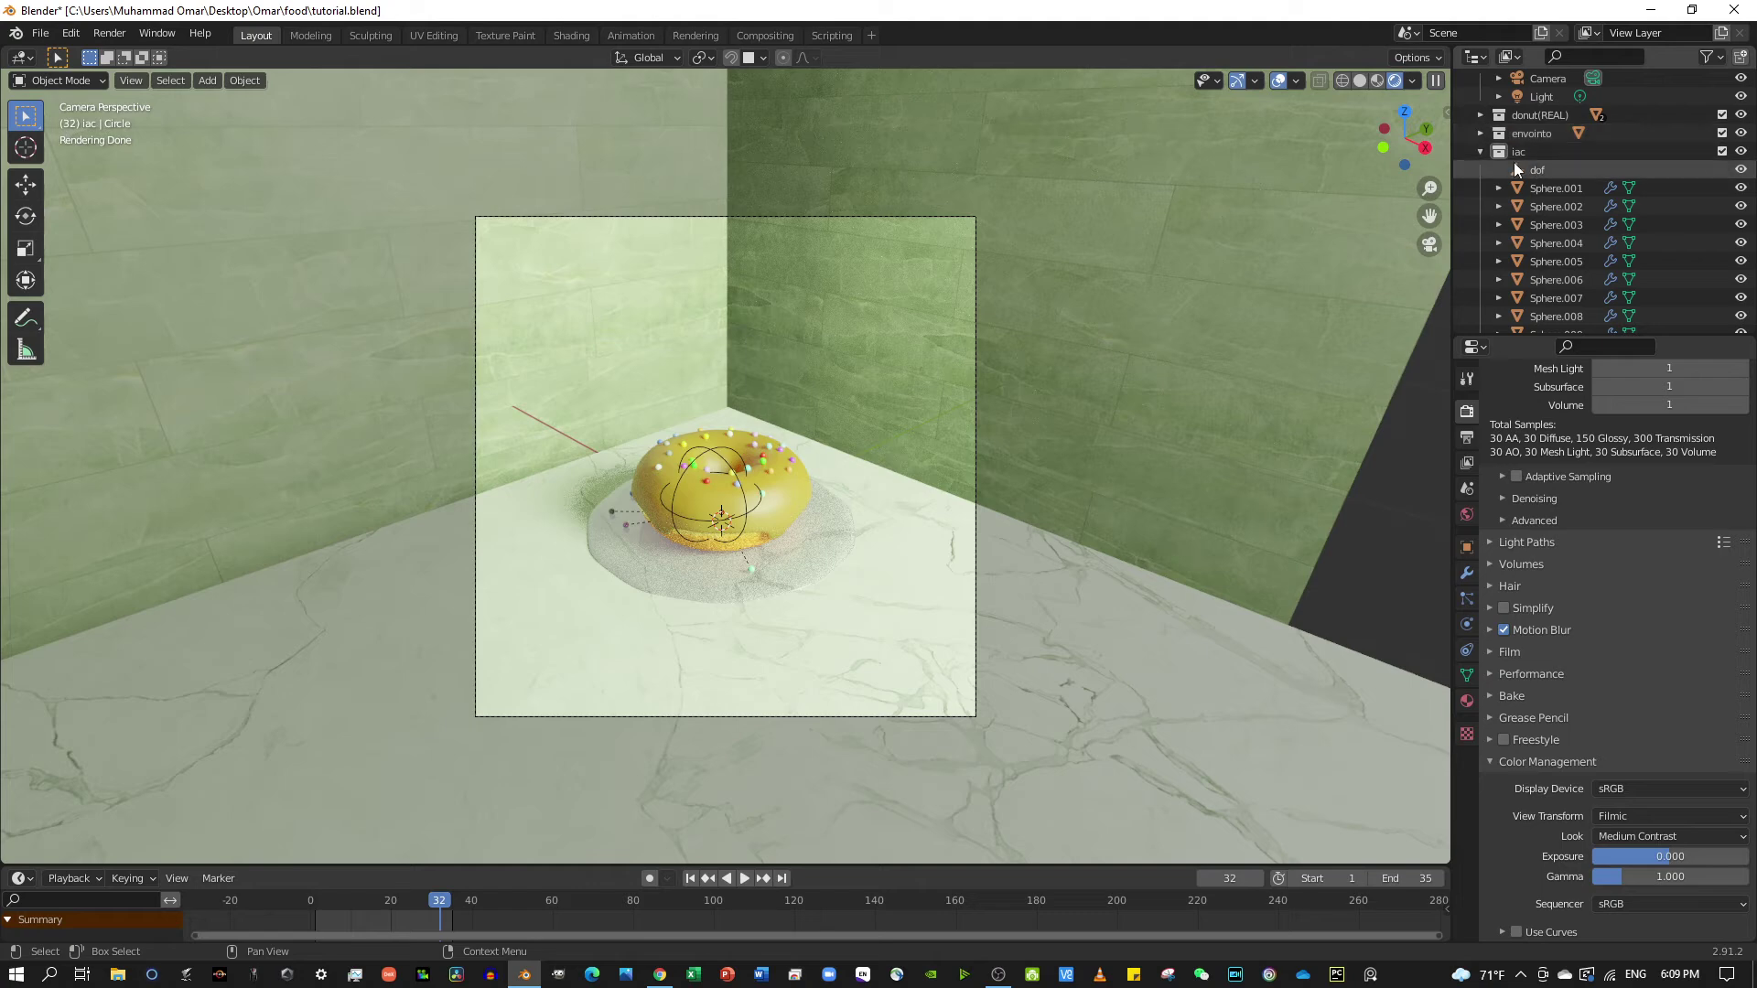
{"action": "left_click", "coordinate": [1479, 152]}
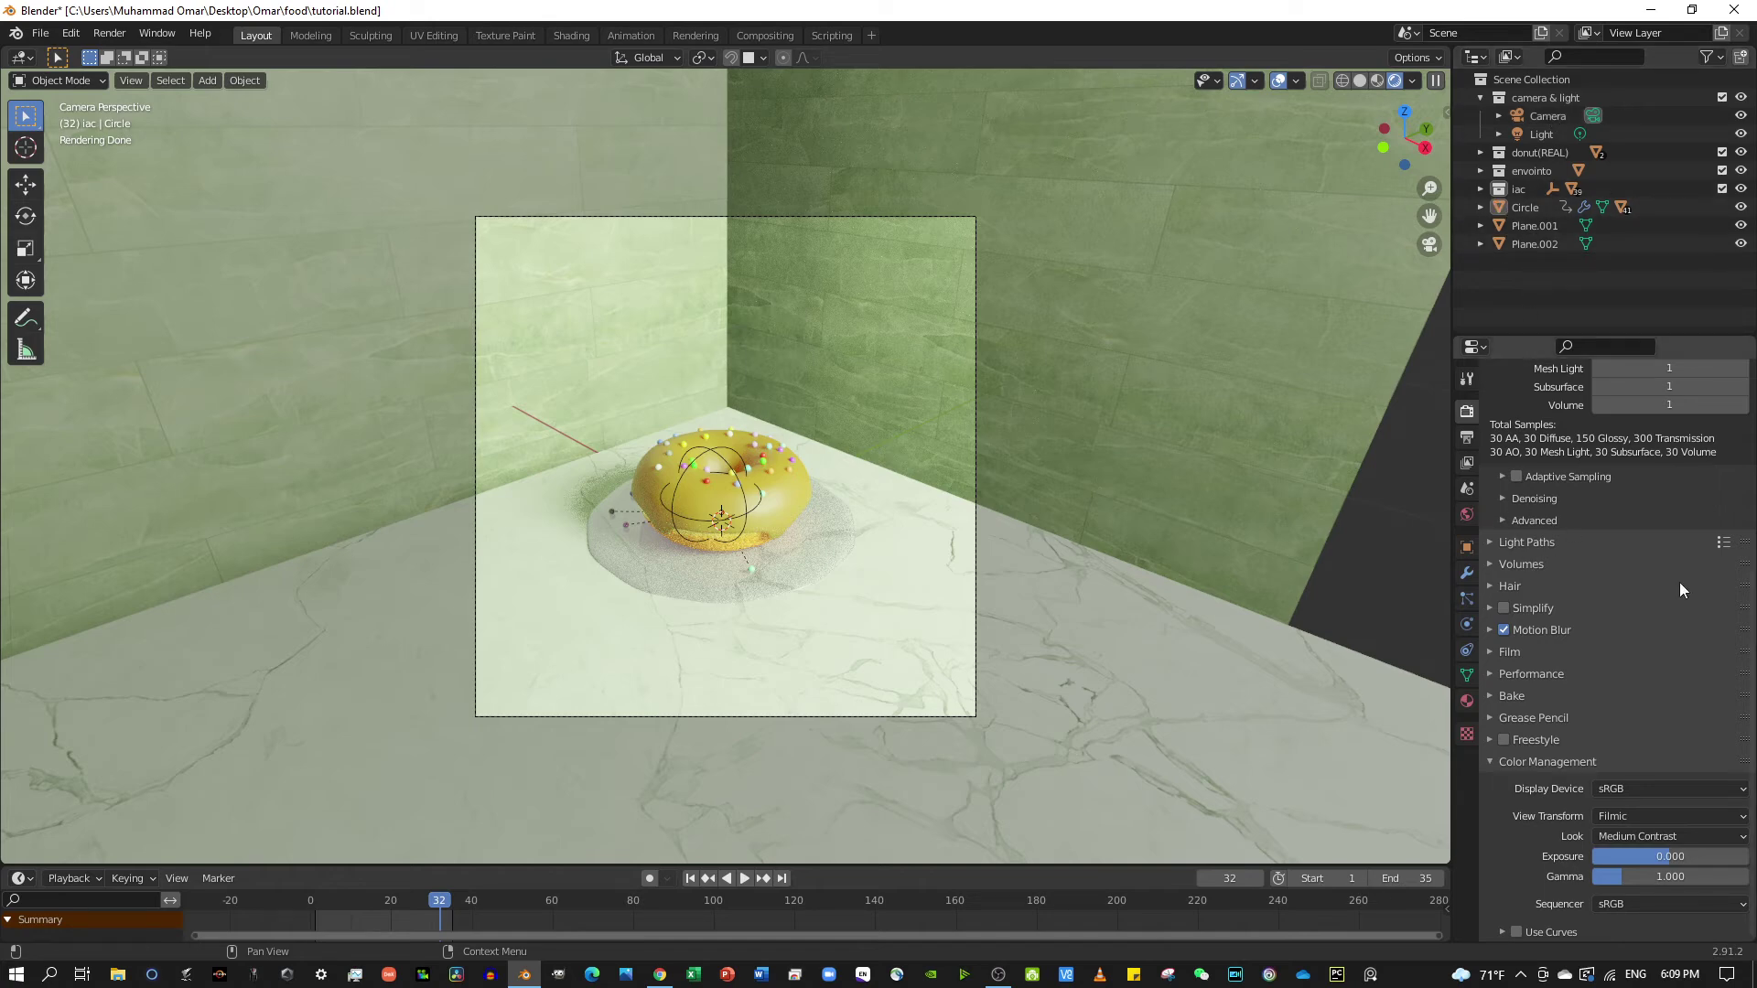
{"action": "scroll", "coordinate": [1634, 551], "scroll_direction": "up", "scroll_amount": 2}
{"action": "left_click", "coordinate": [1504, 569]}
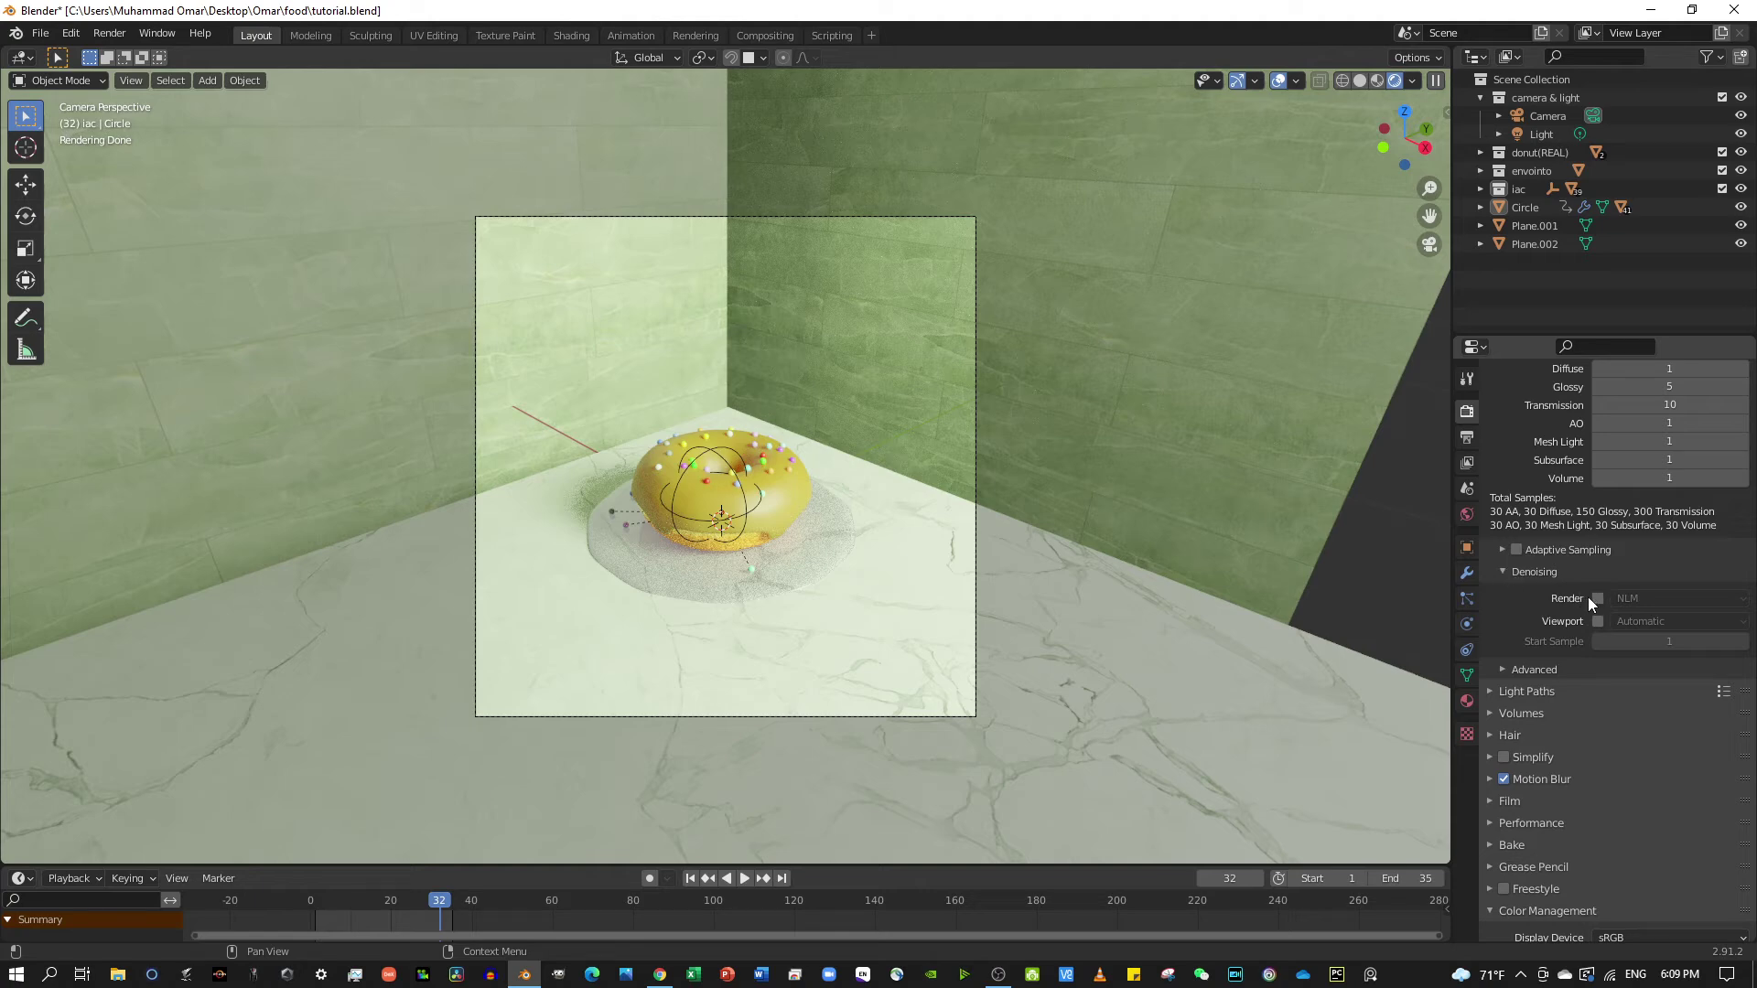
Open Edit > Preferences to the System section listing the Cycles render devices.
{"action": "left_click", "coordinate": [40, 34]}
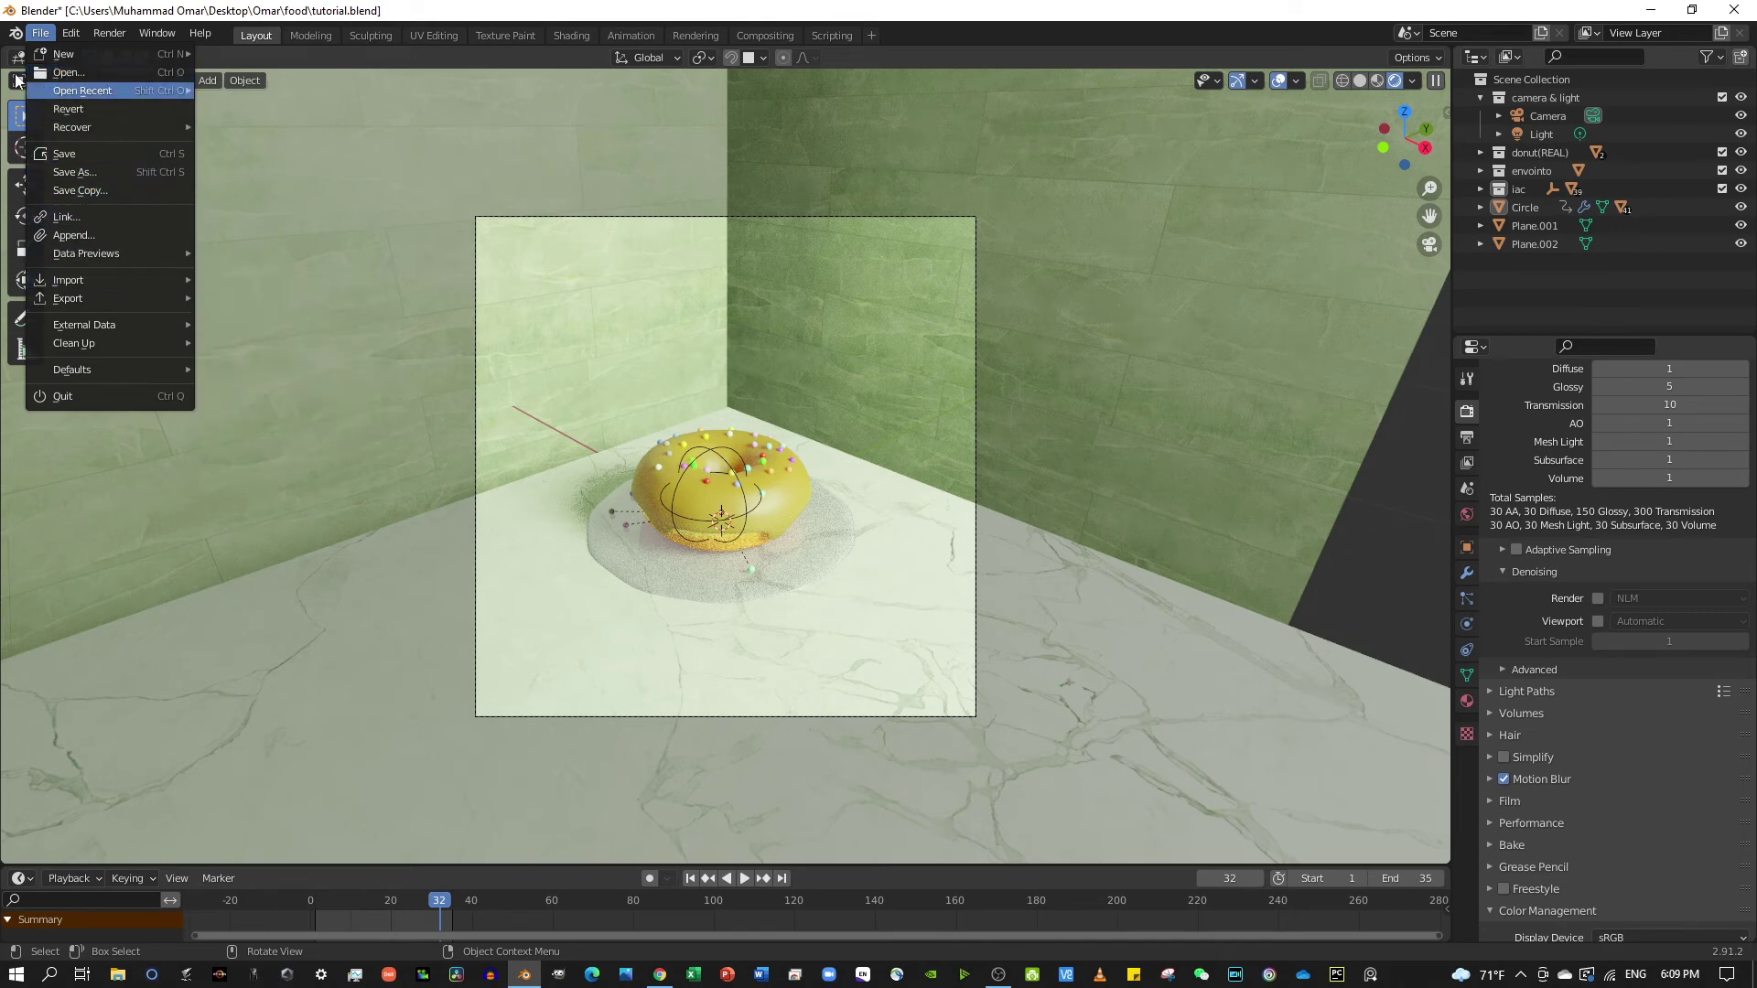
{"action": "left_click", "coordinate": [72, 34]}
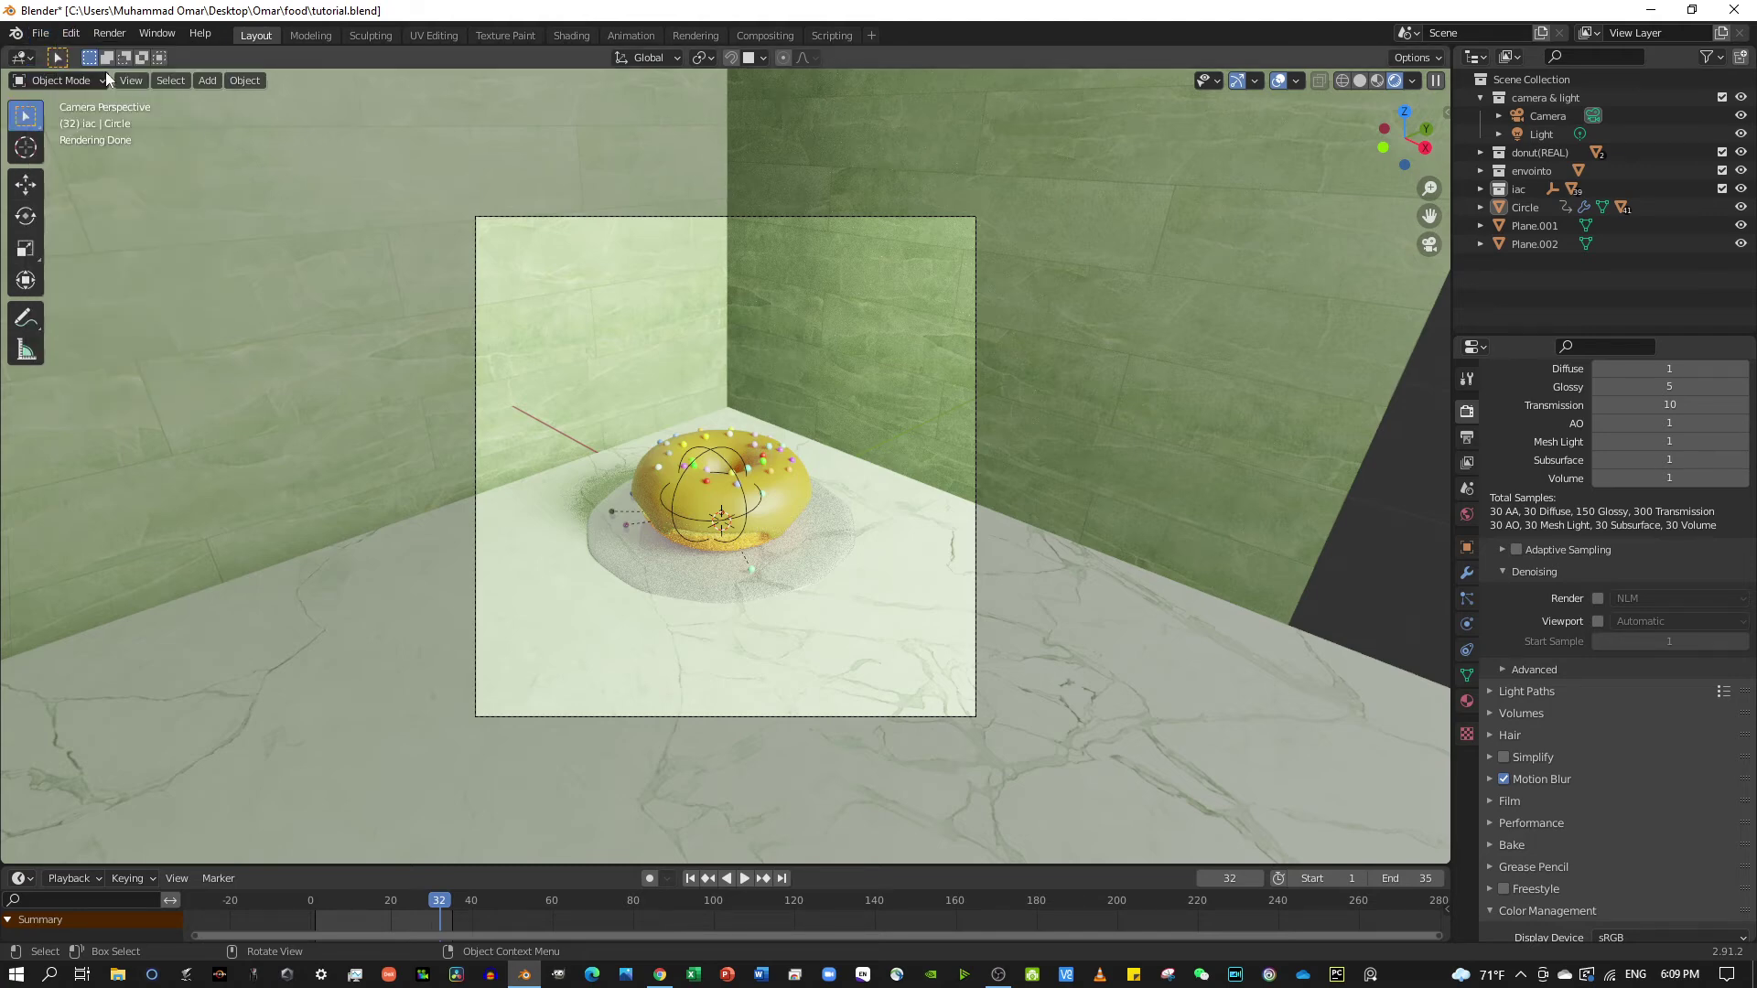
{"action": "left_click", "coordinate": [69, 33]}
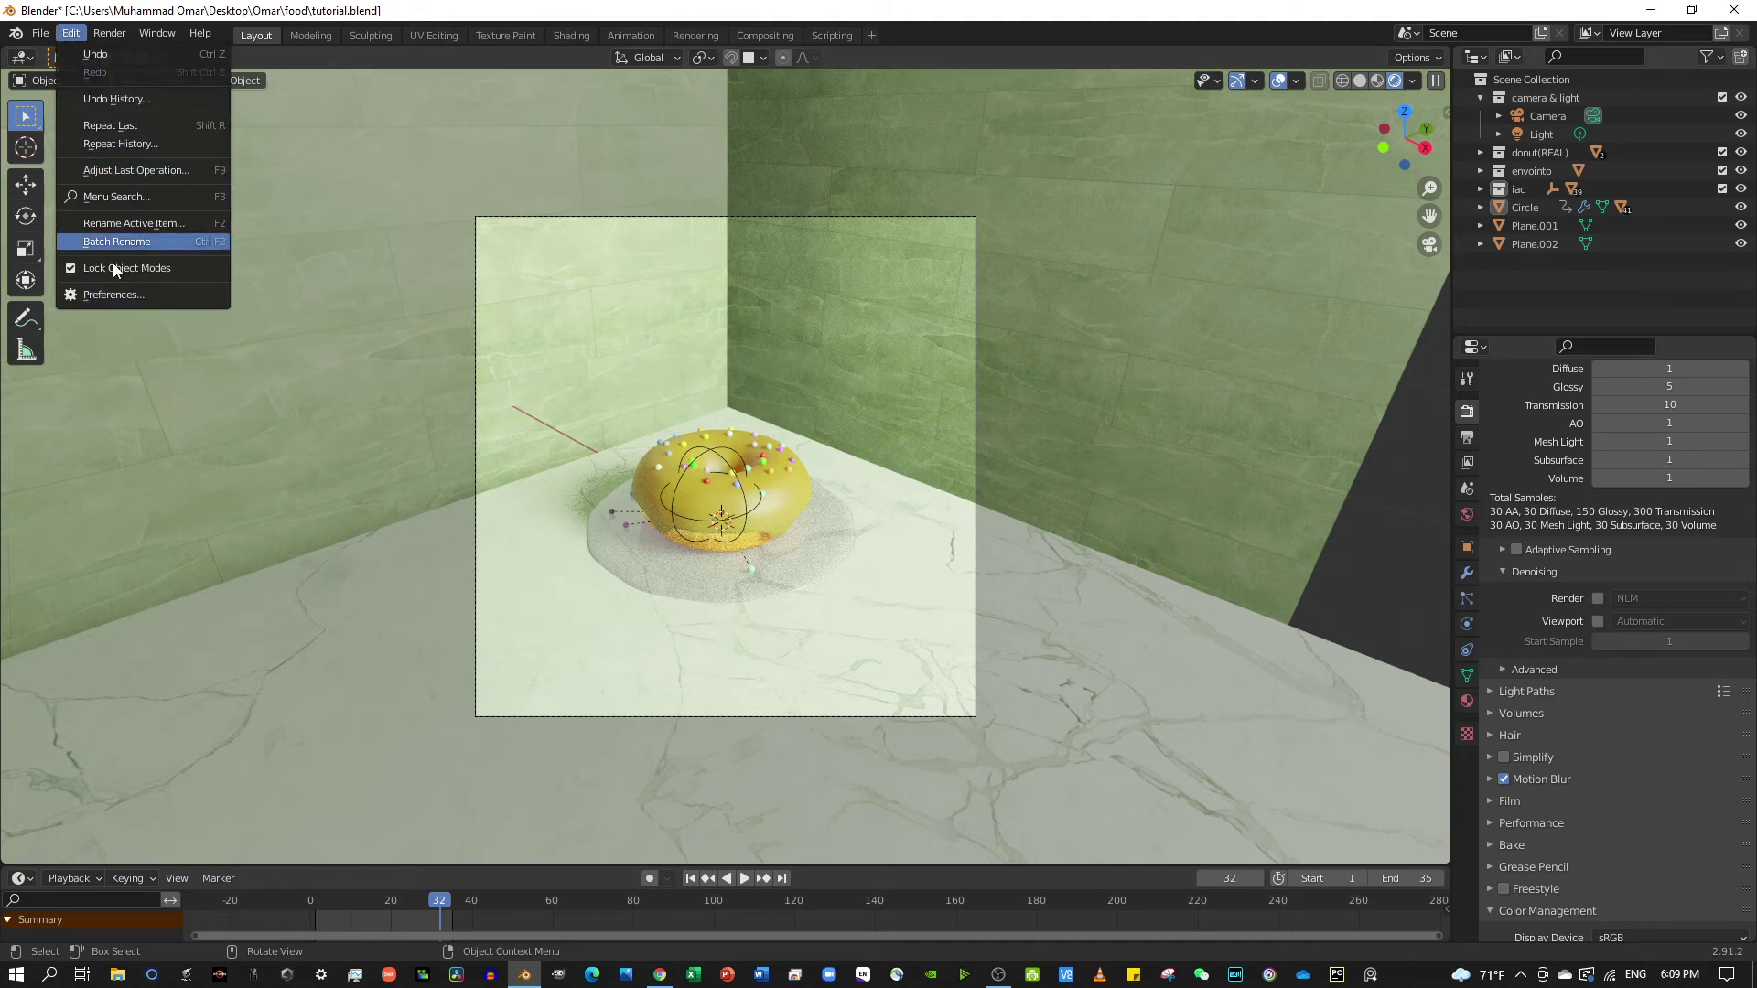
{"action": "left_click", "coordinate": [115, 293]}
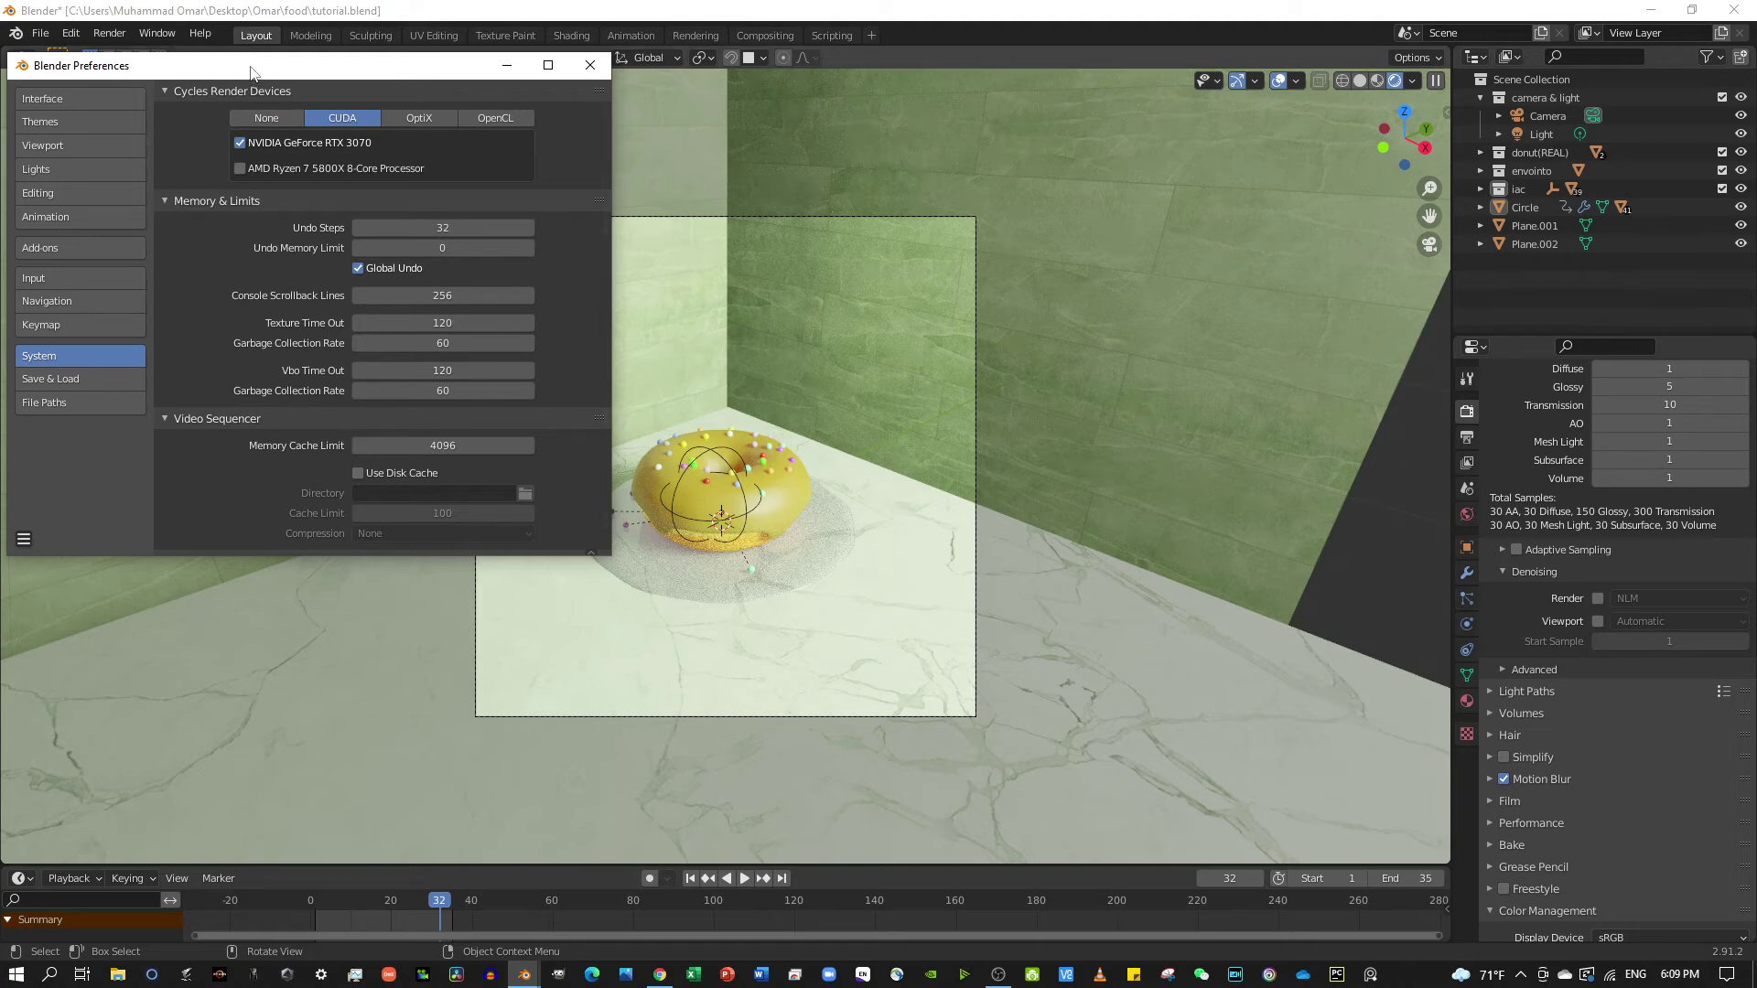
Try OptiX and None, then keep CUDA with the RTX 3070 and close Preferences.
{"action": "left_click_drag", "start_coordinate": [252, 72], "coordinate": [674, 253]}
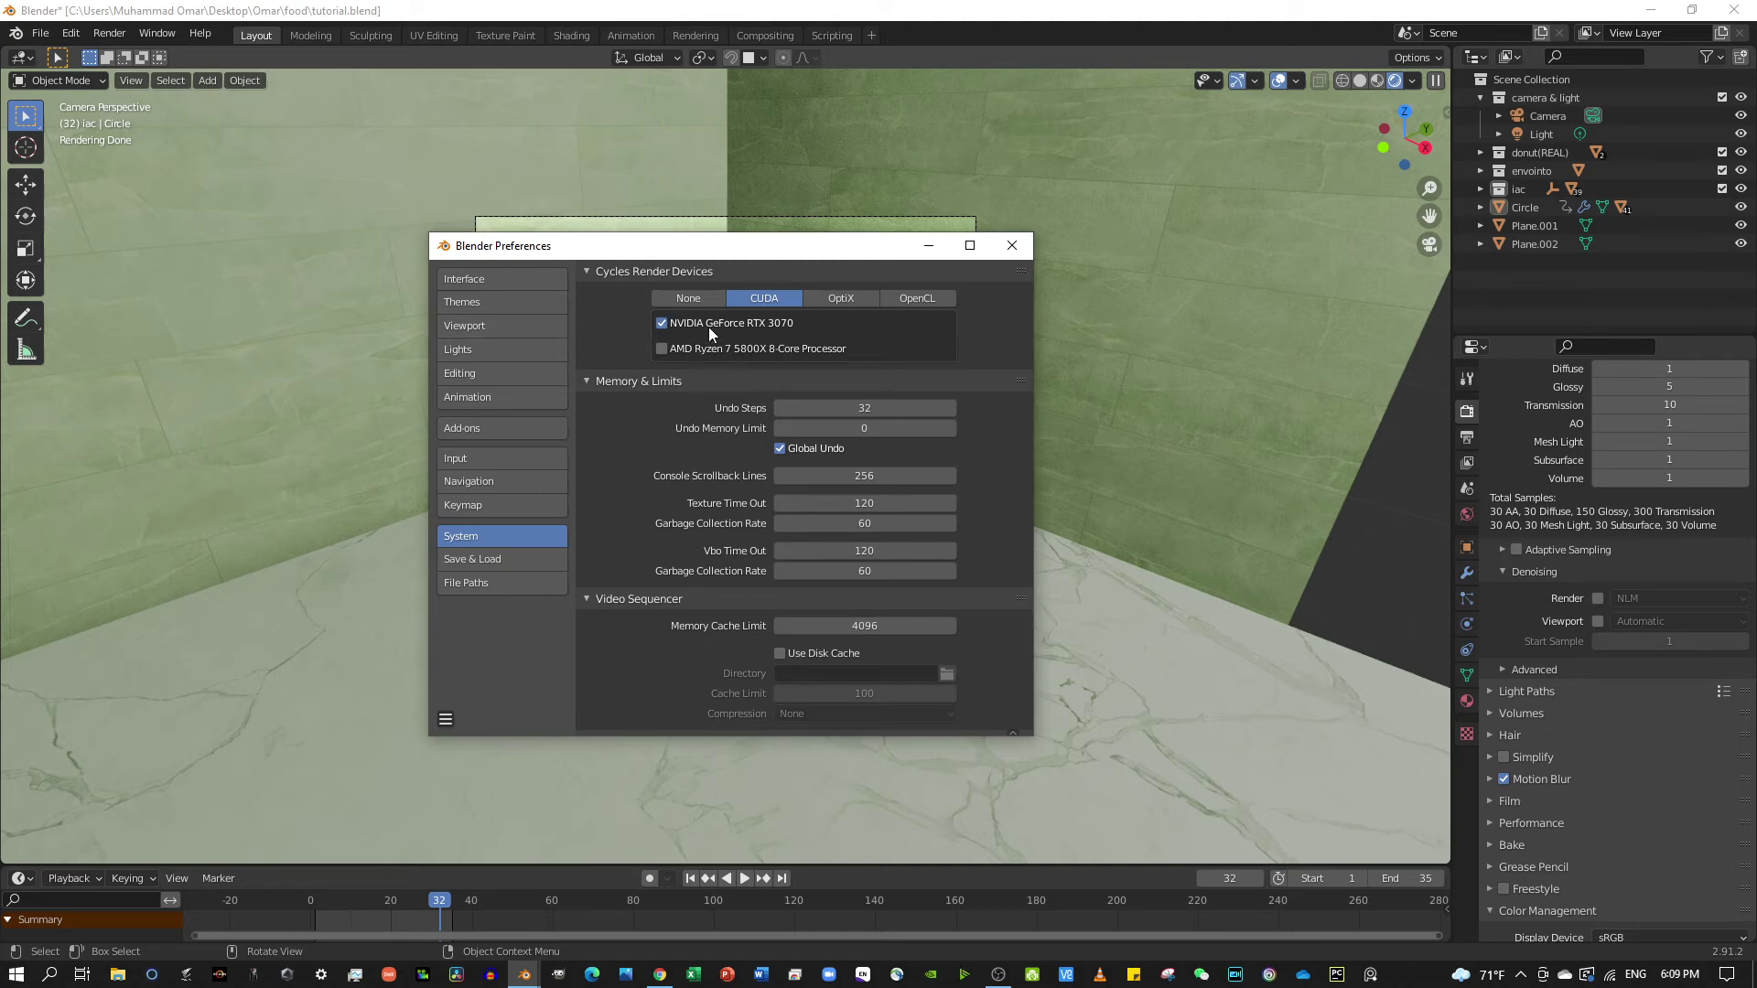
{"action": "left_click", "coordinate": [836, 298]}
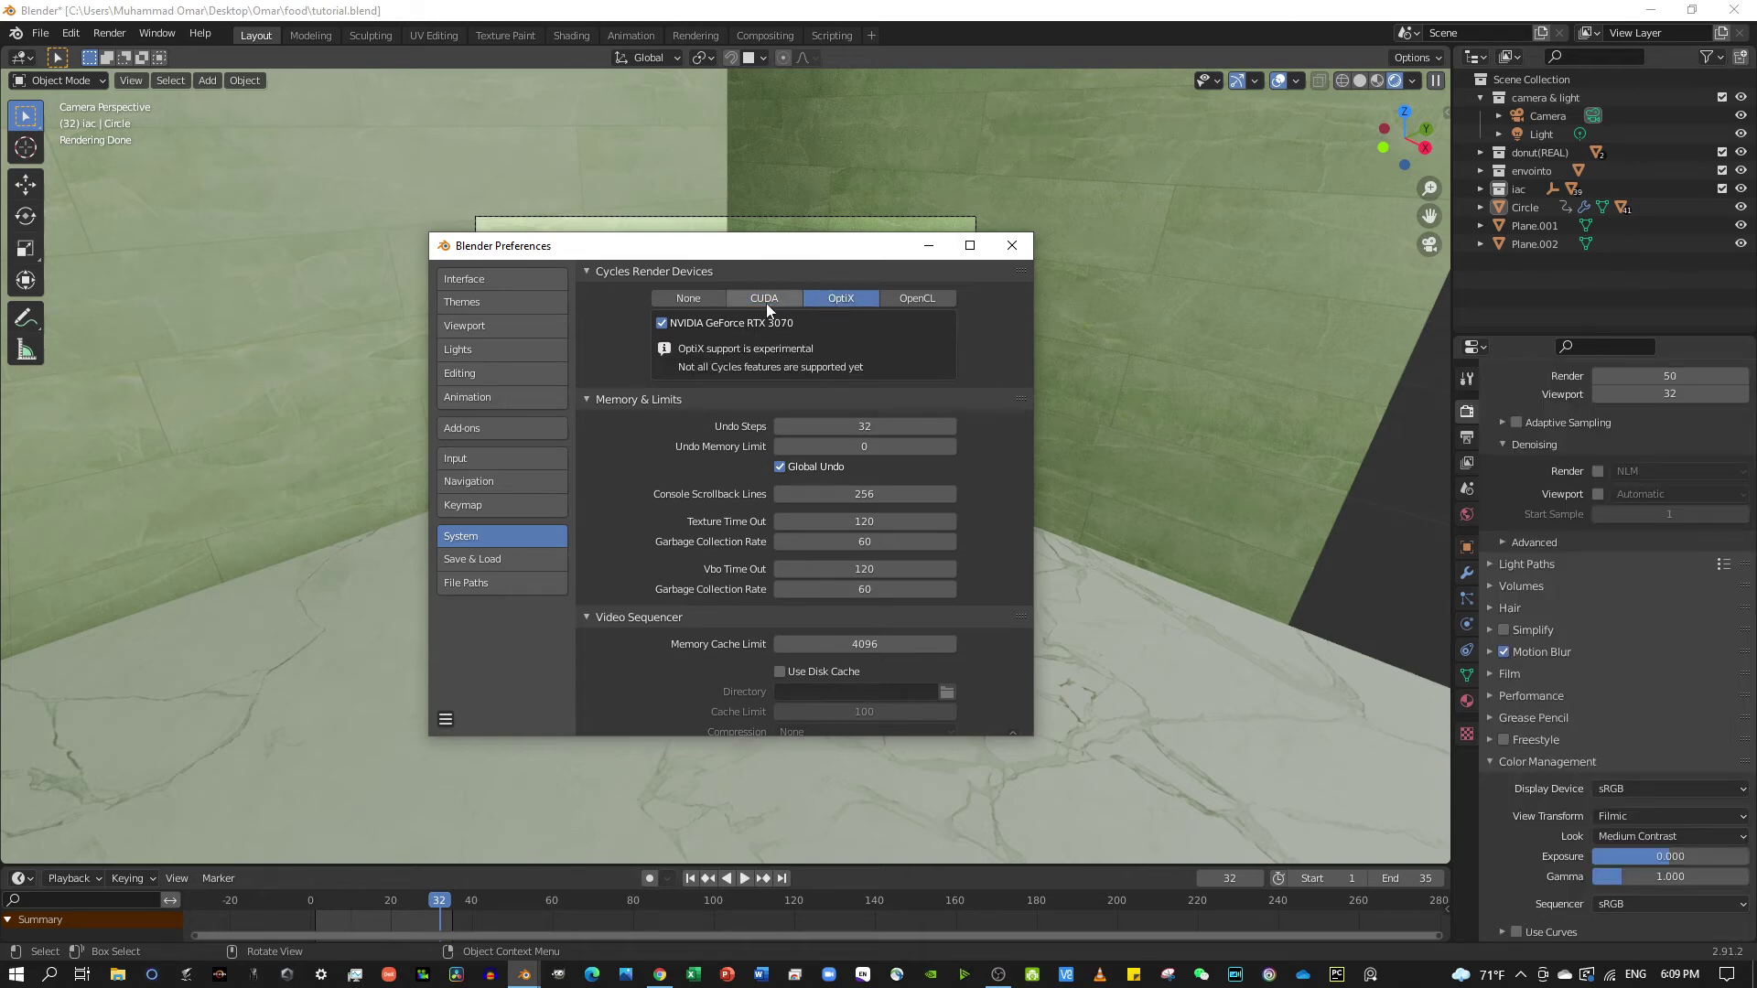
{"action": "left_click", "coordinate": [765, 304]}
{"action": "left_click", "coordinate": [689, 297]}
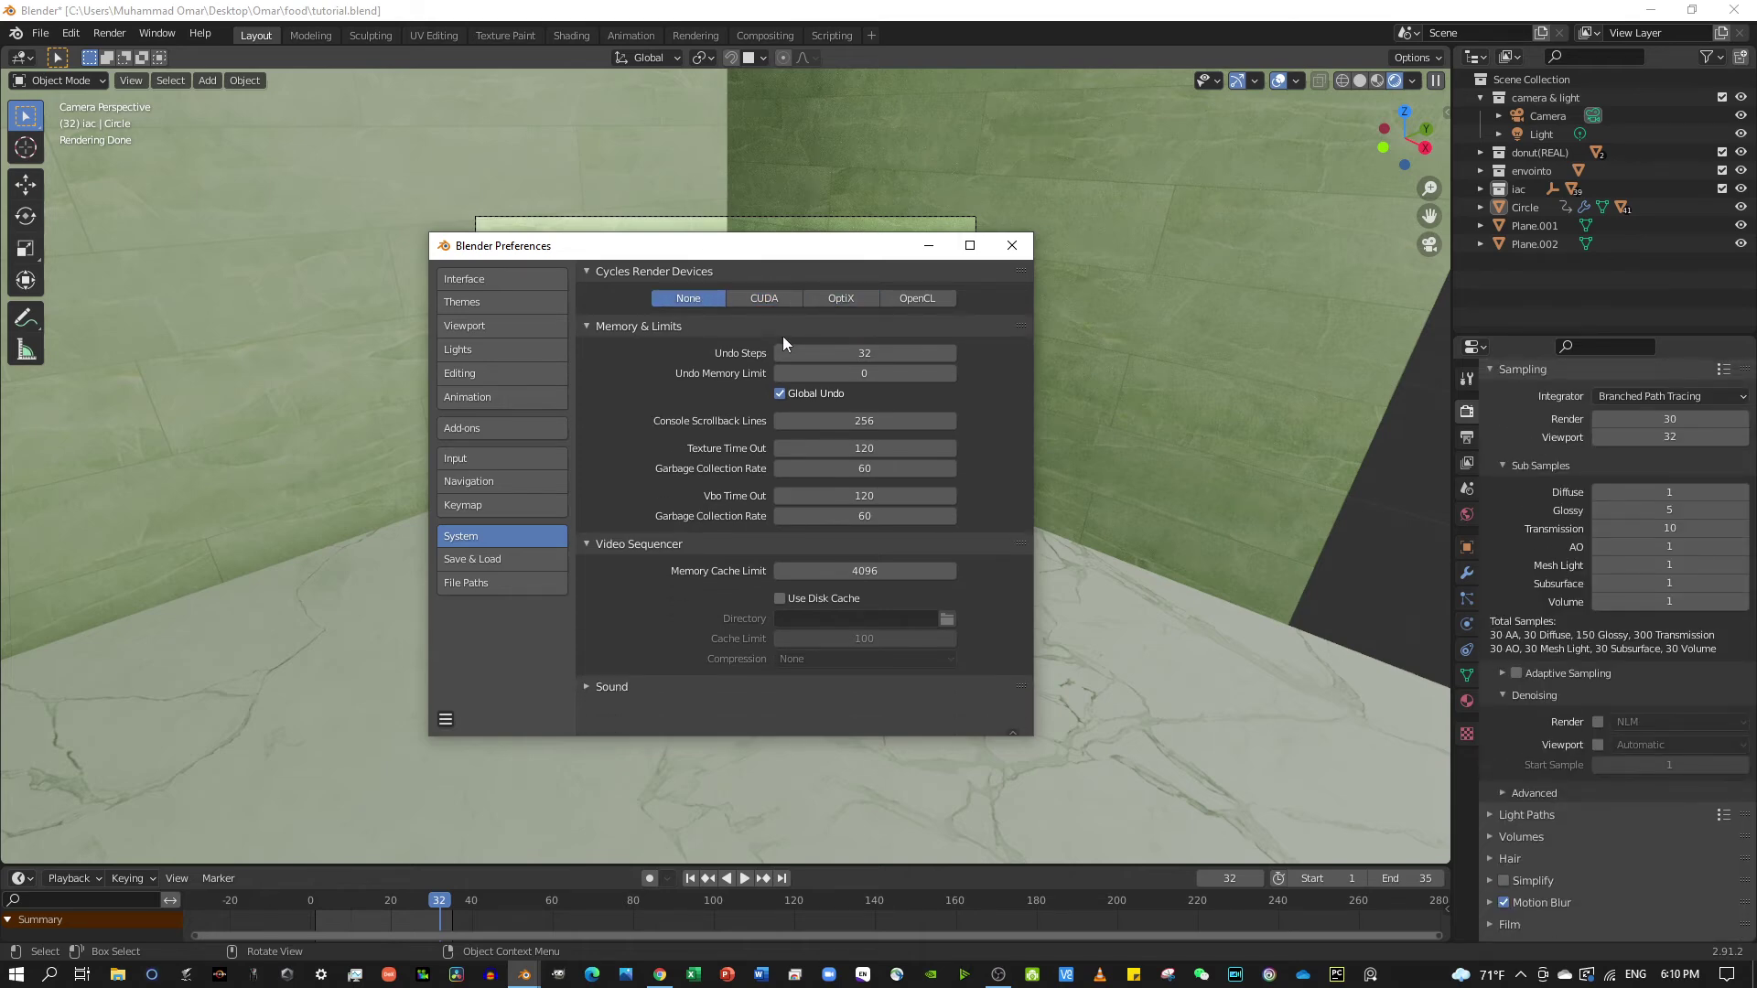
{"action": "left_click", "coordinate": [778, 298]}
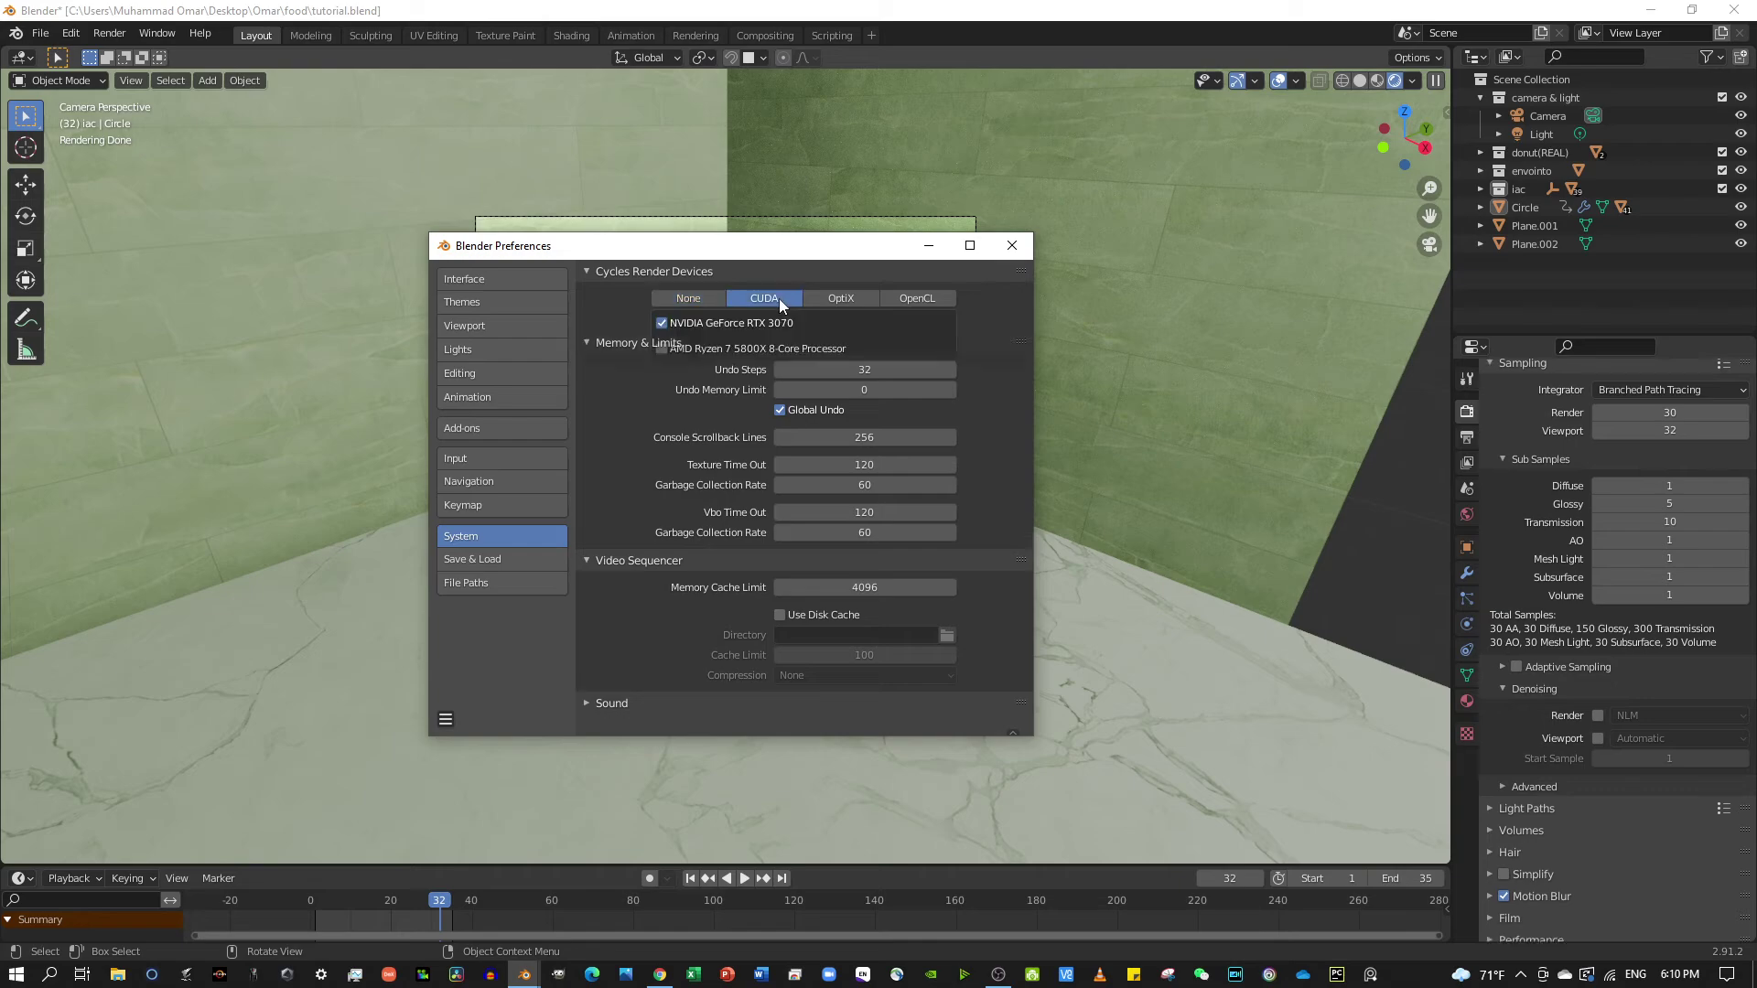
{"action": "left_click", "coordinate": [1011, 245]}
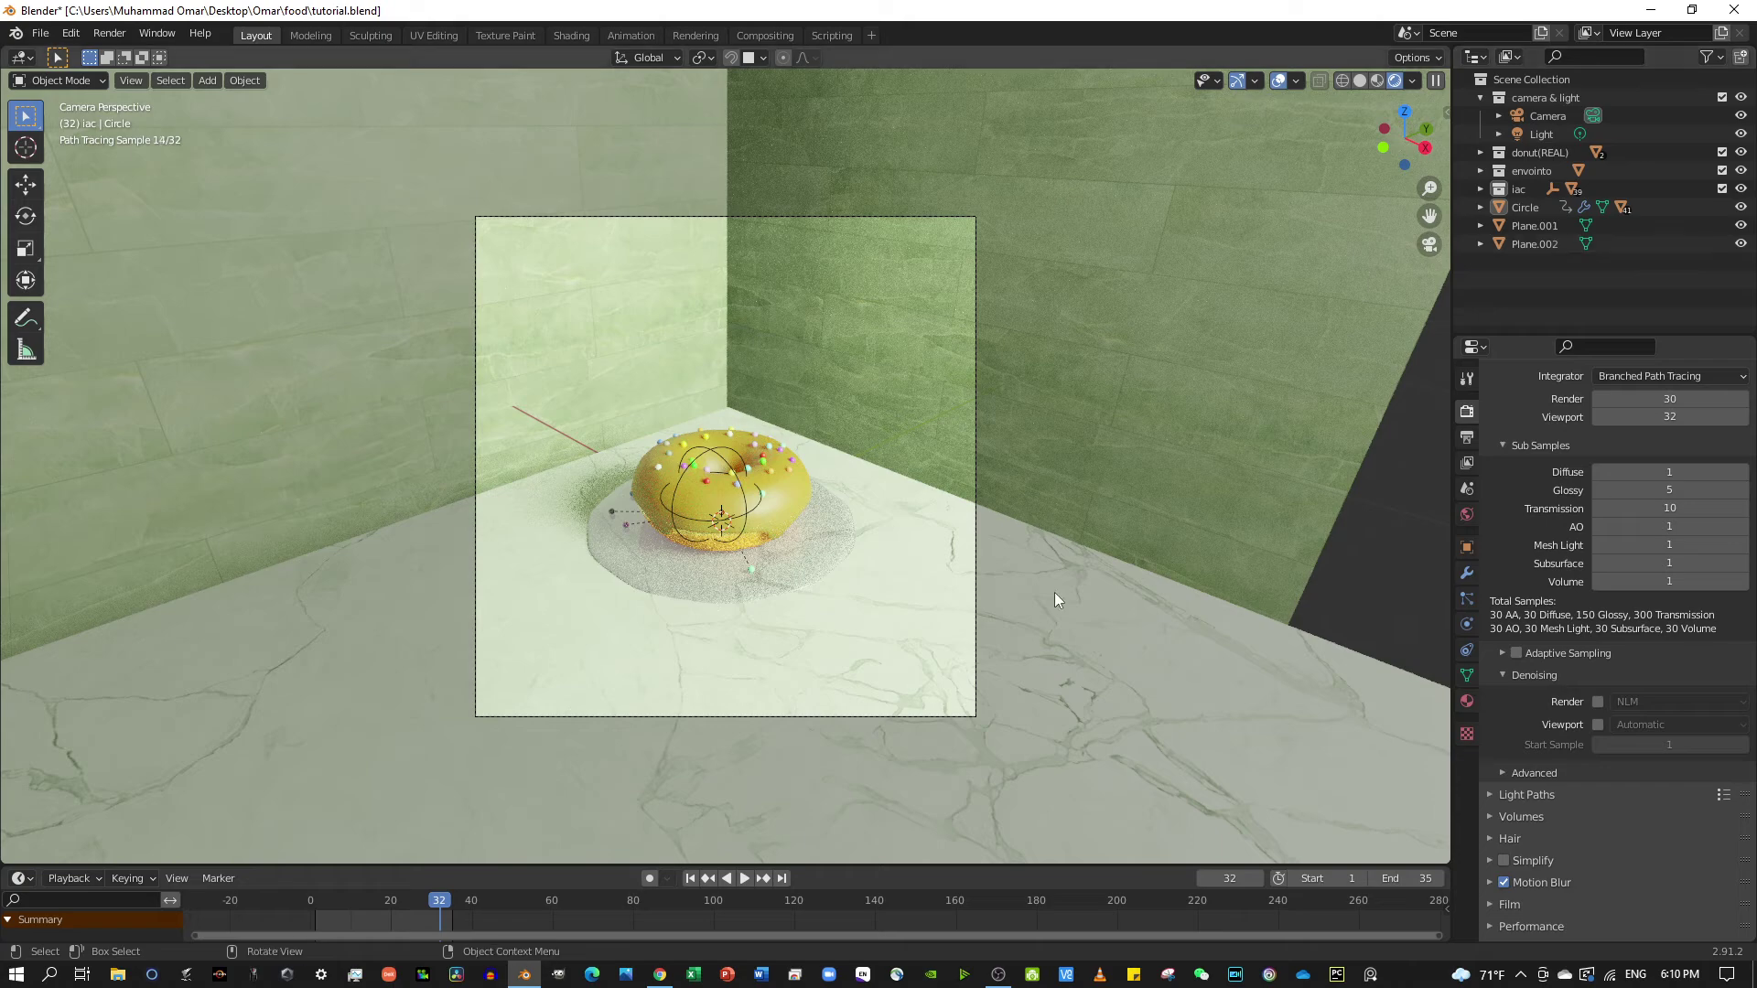
Show Output Properties (1080 × 1080, frames 1–35) and review the File Format list.
{"action": "left_click", "coordinate": [1466, 444]}
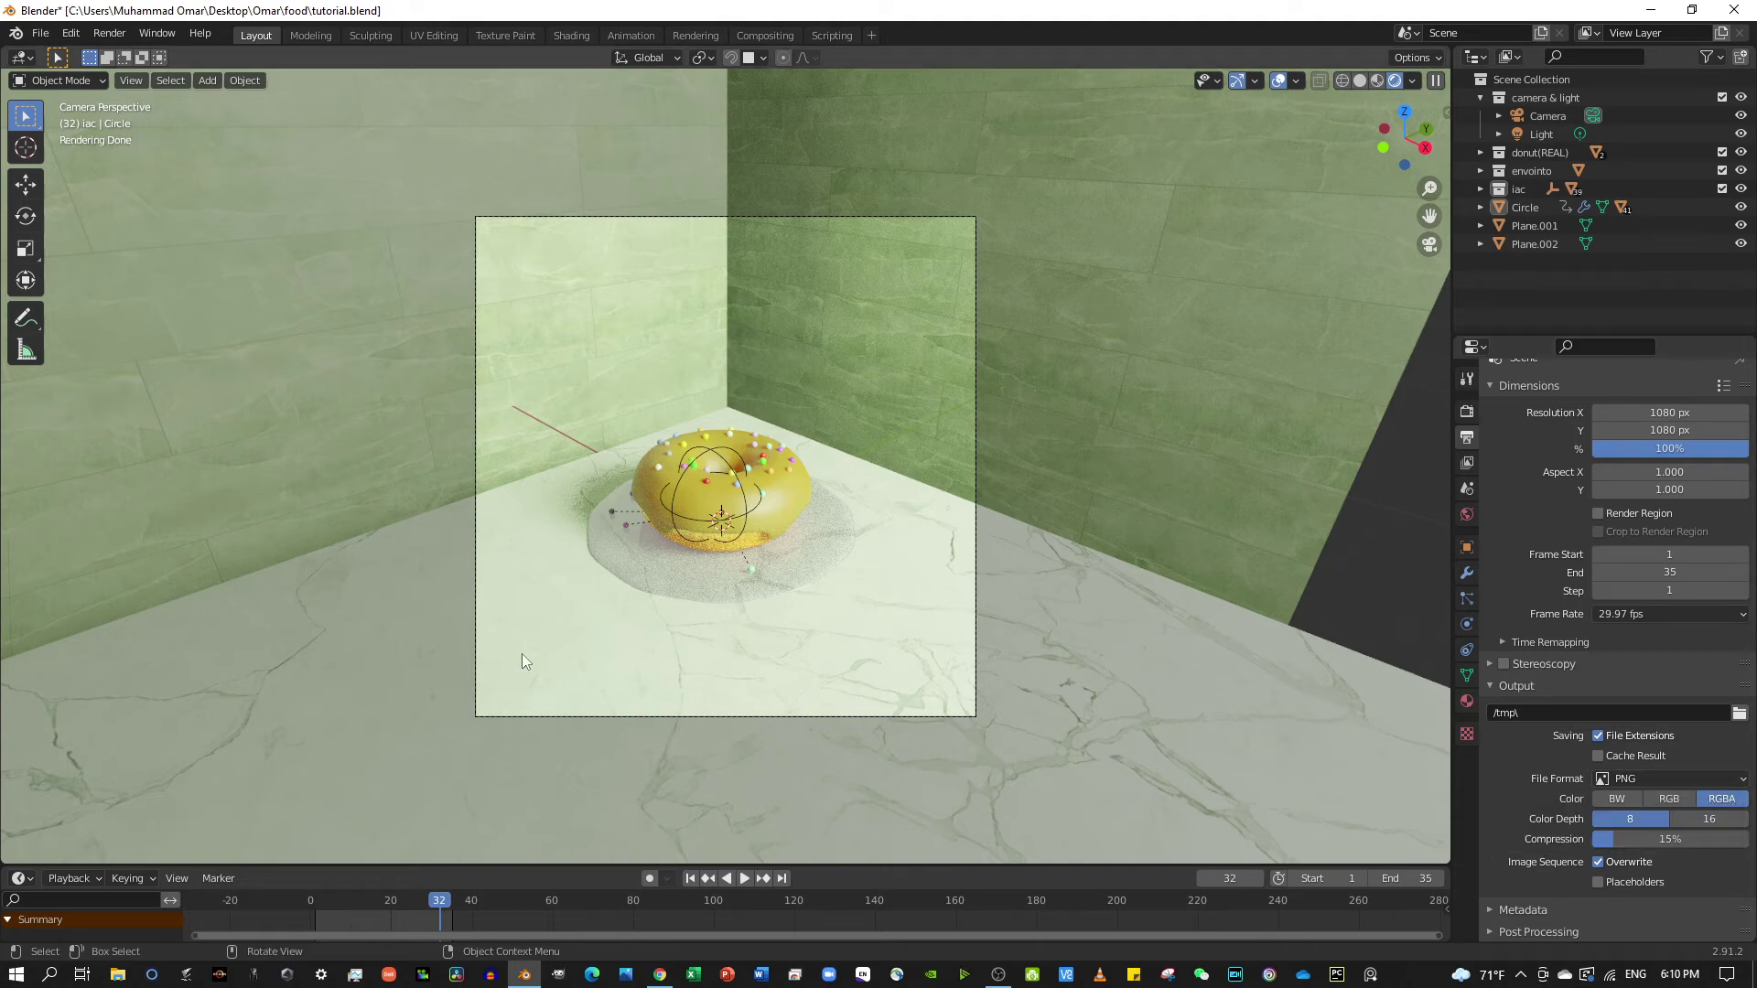
{"action": "left_click", "coordinate": [1616, 778]}
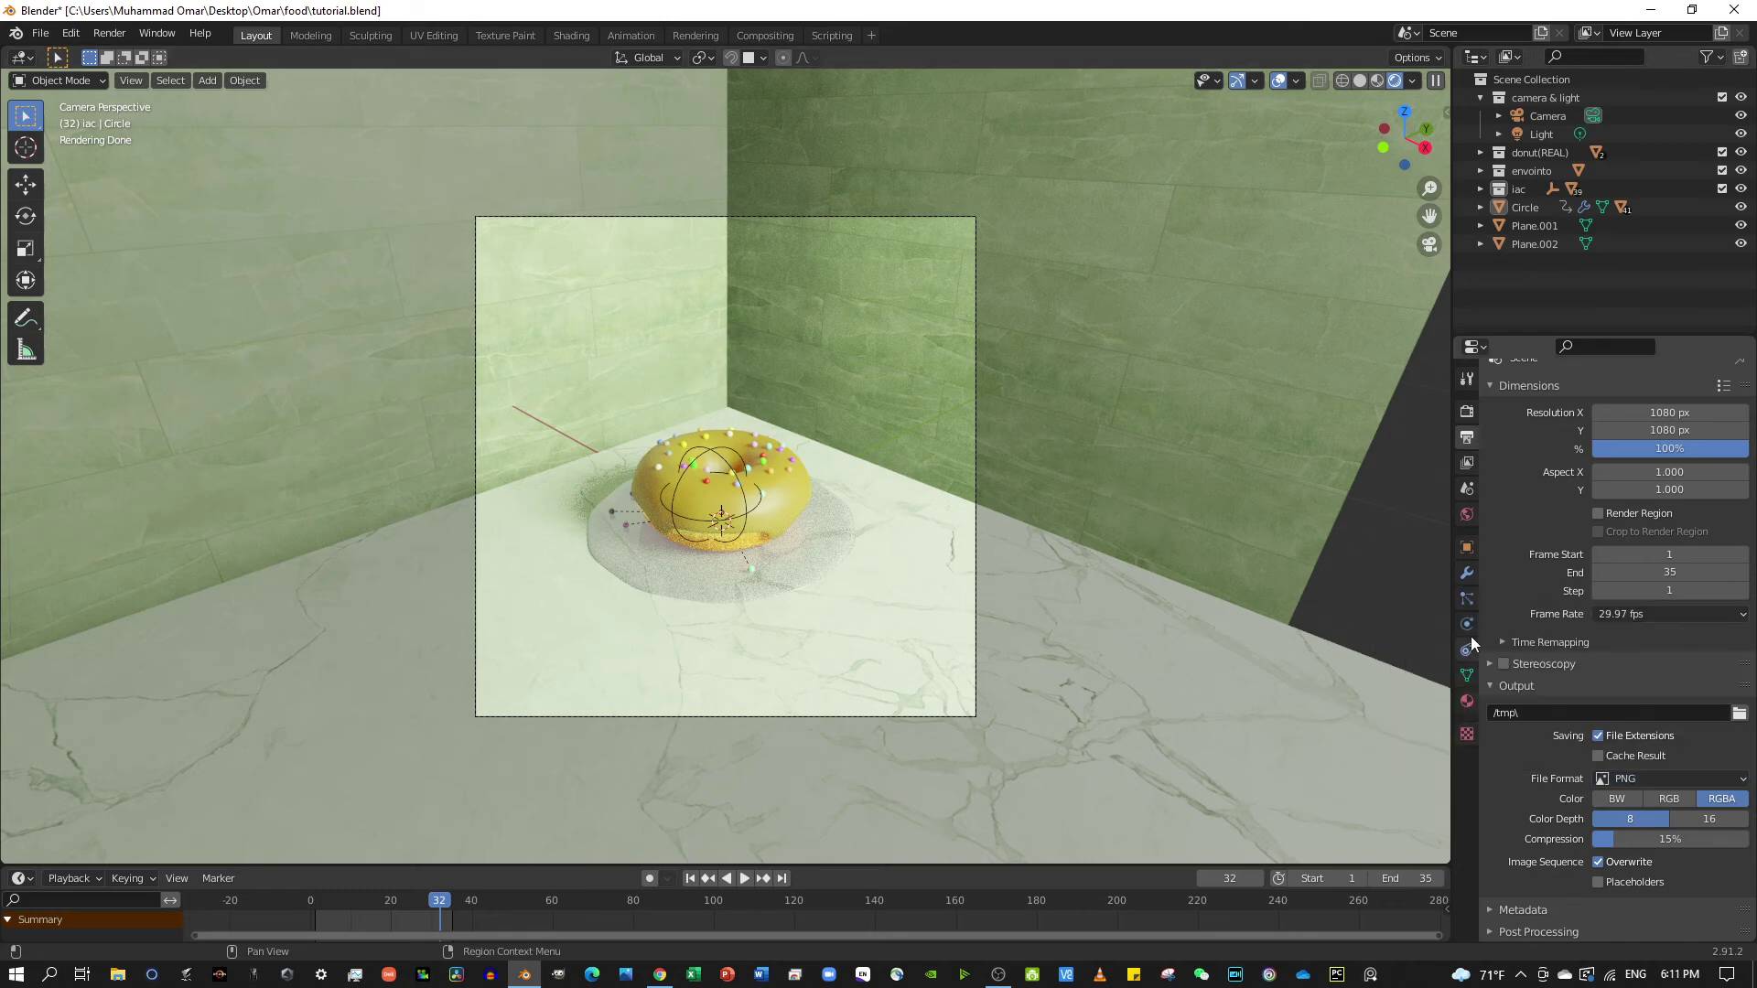
{"action": "left_click", "coordinate": [1729, 783]}
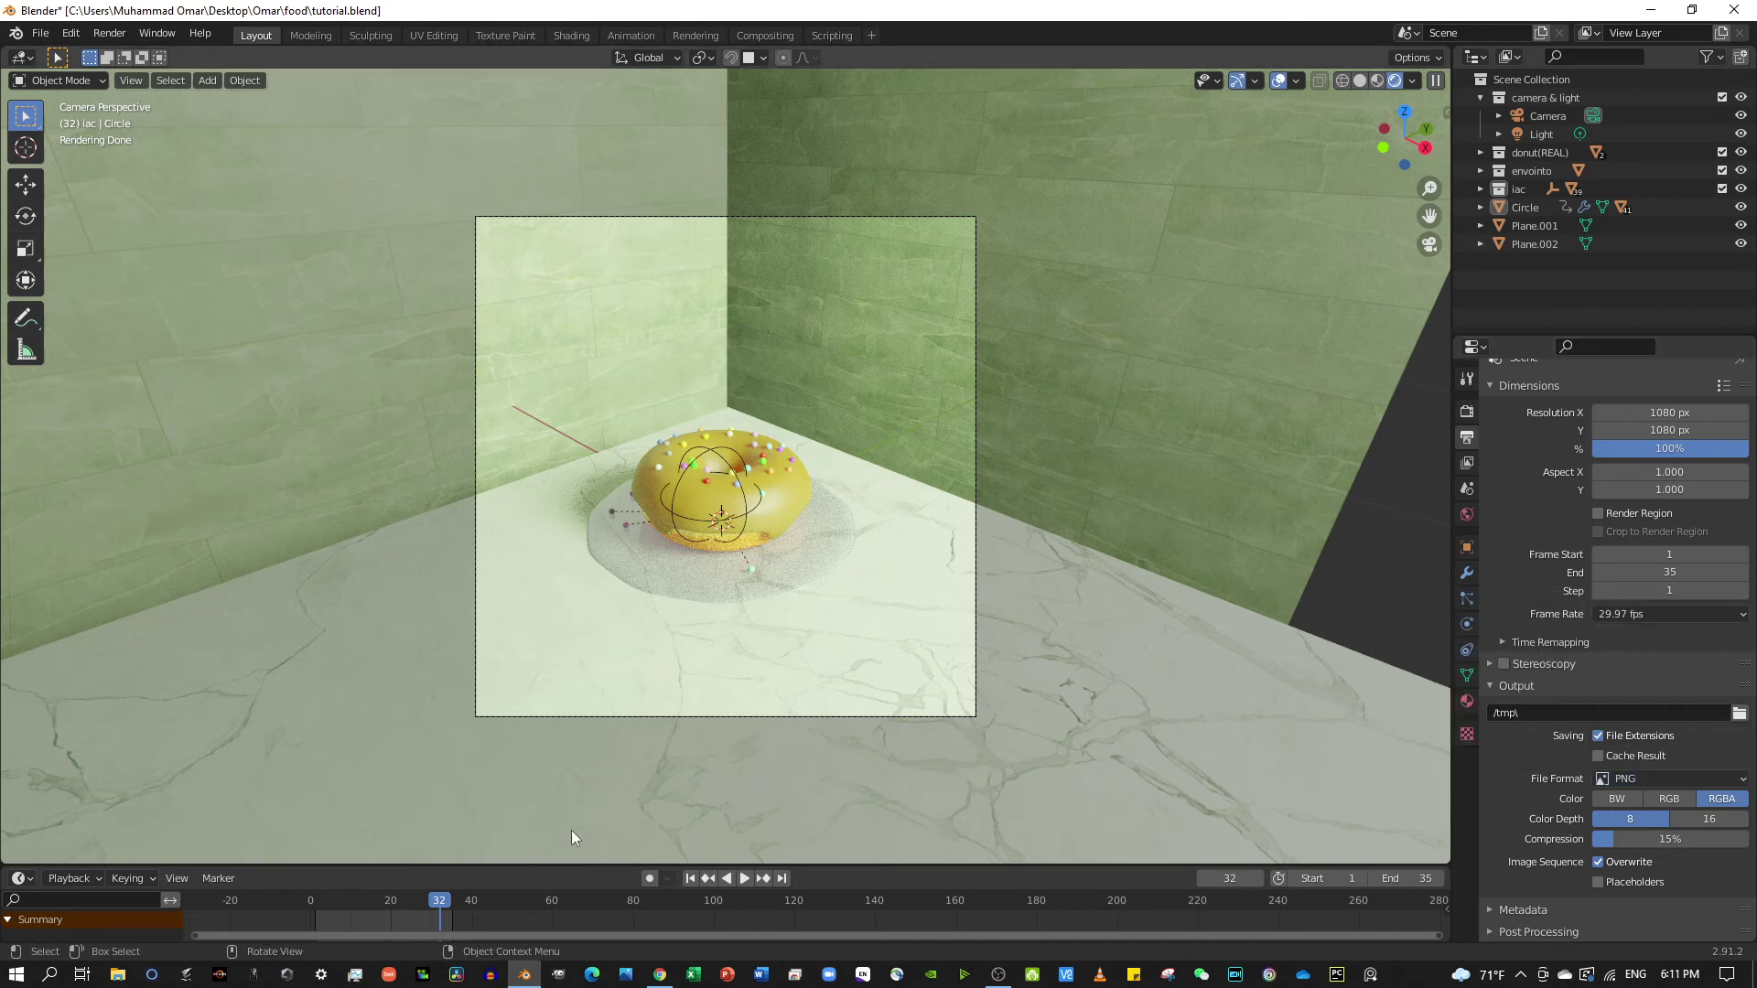
Move to frame 35, keep PNG as the file format, and browse for the output folder.
{"action": "left_click_drag", "start_coordinate": [441, 901], "coordinate": [452, 901]}
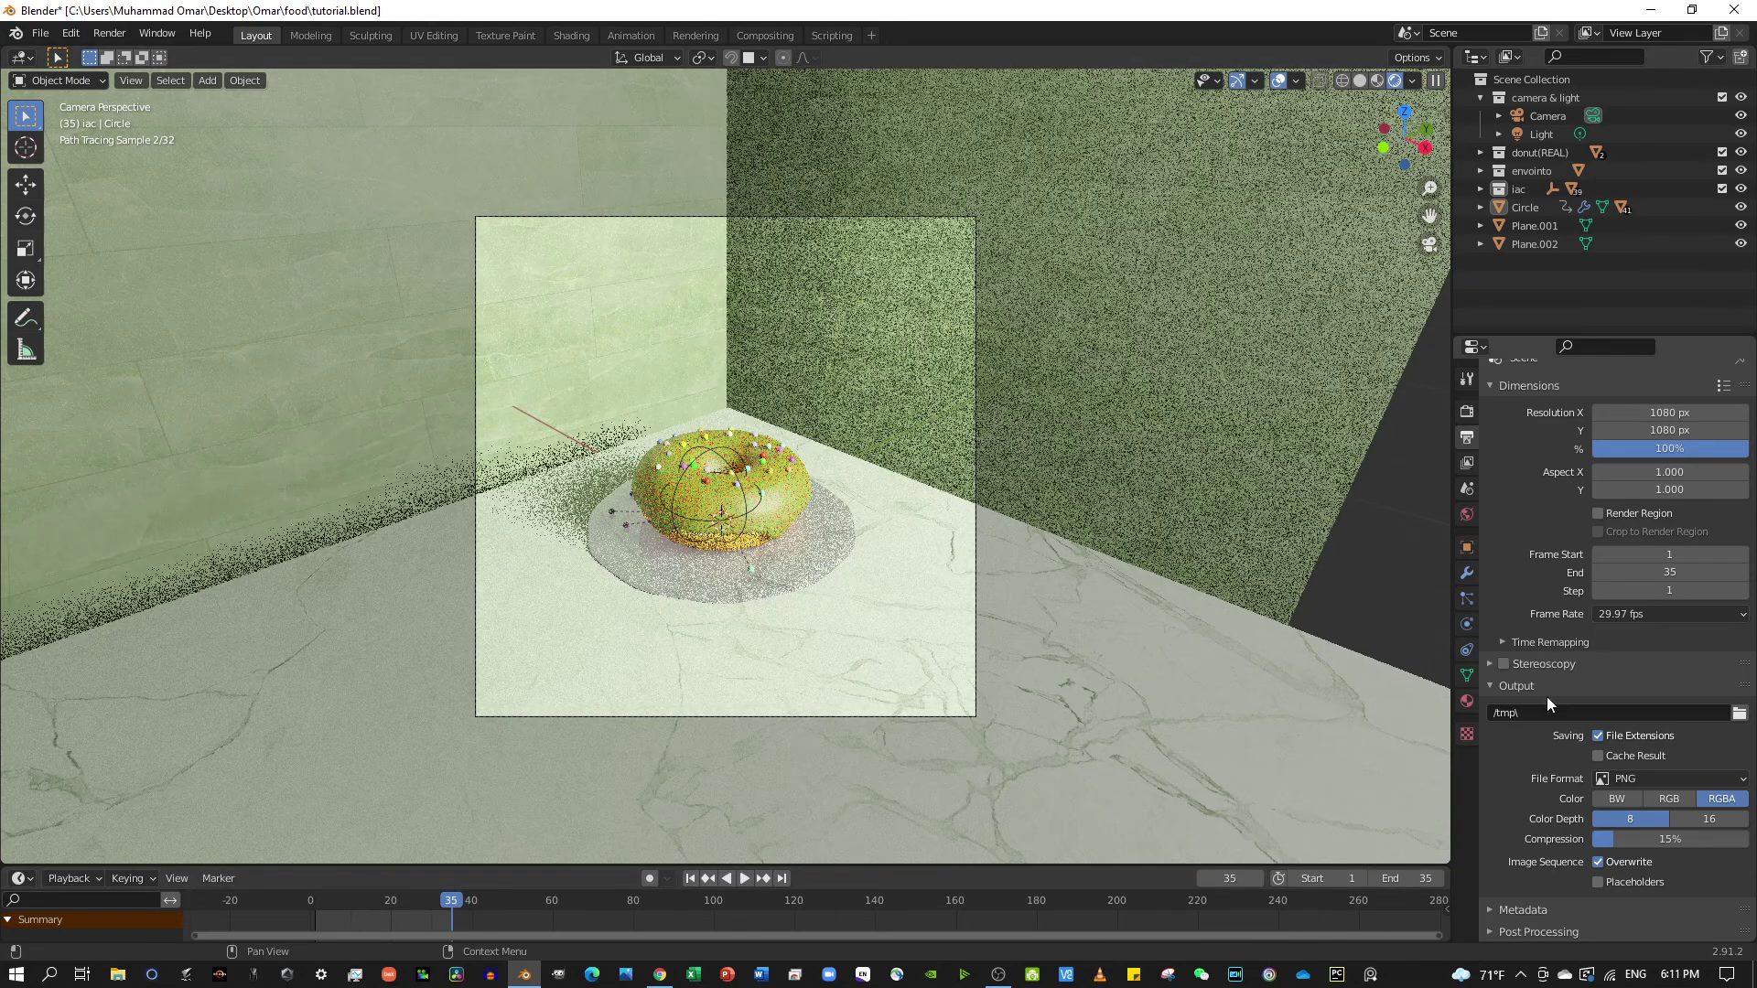
{"action": "left_click", "coordinate": [1627, 778]}
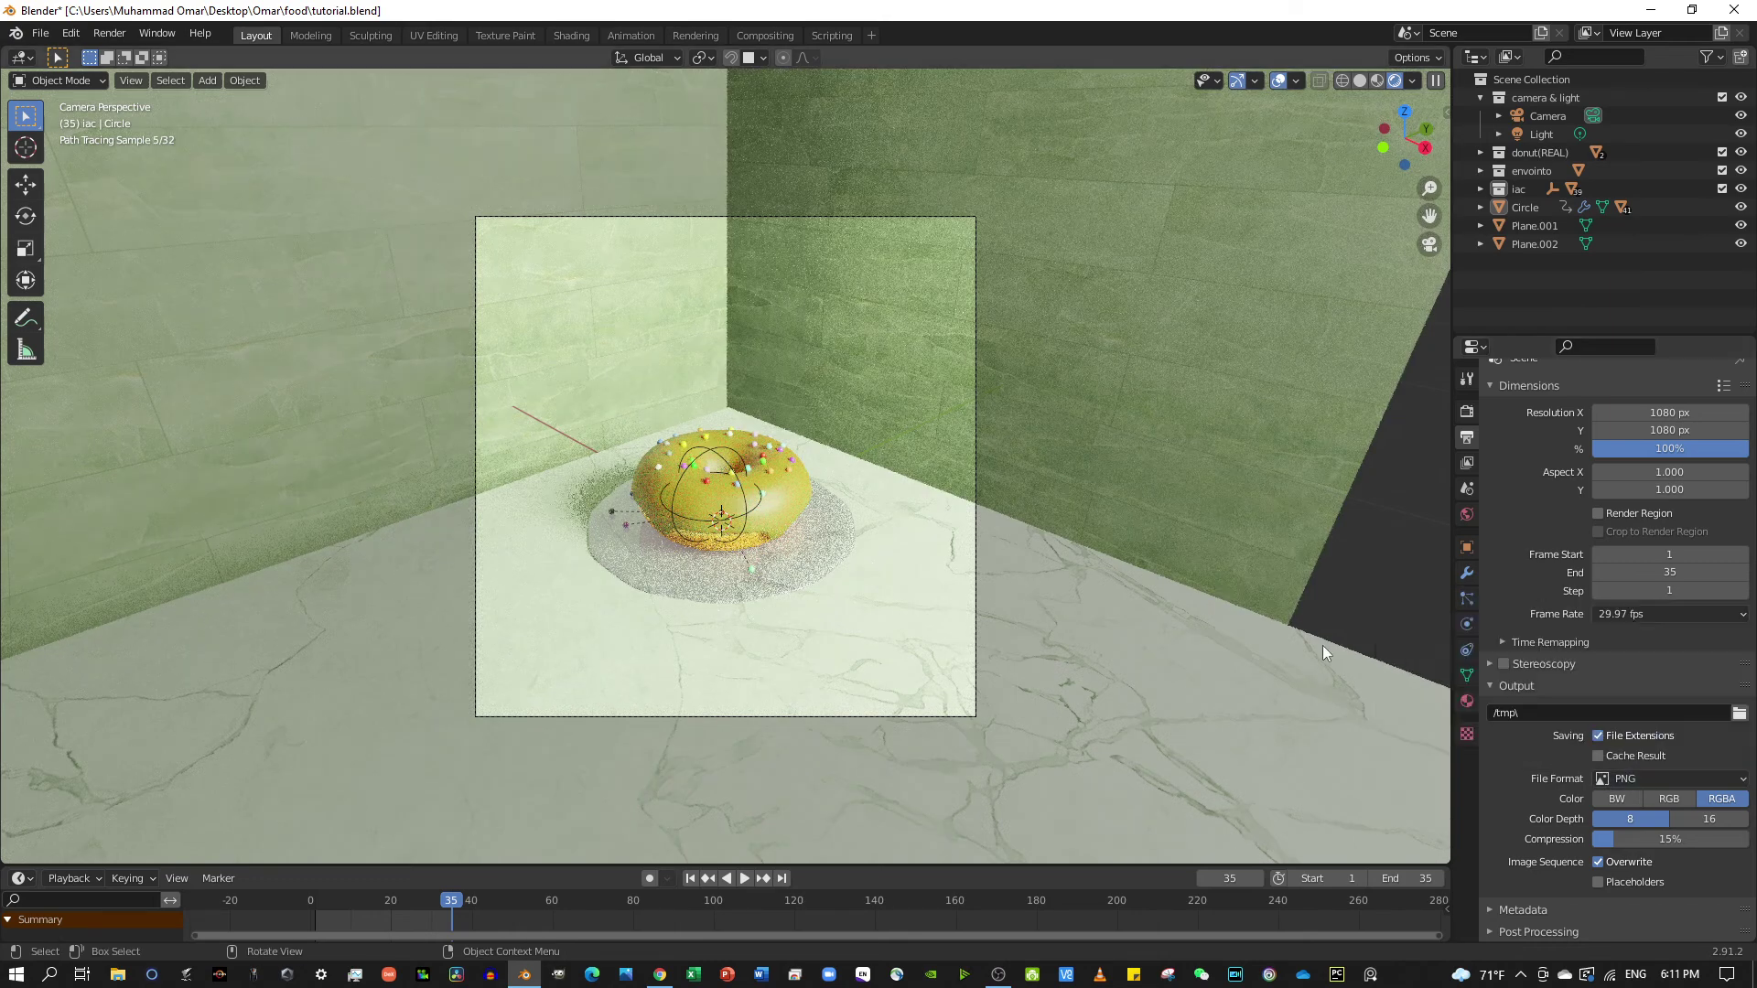
{"action": "left_click", "coordinate": [1654, 772]}
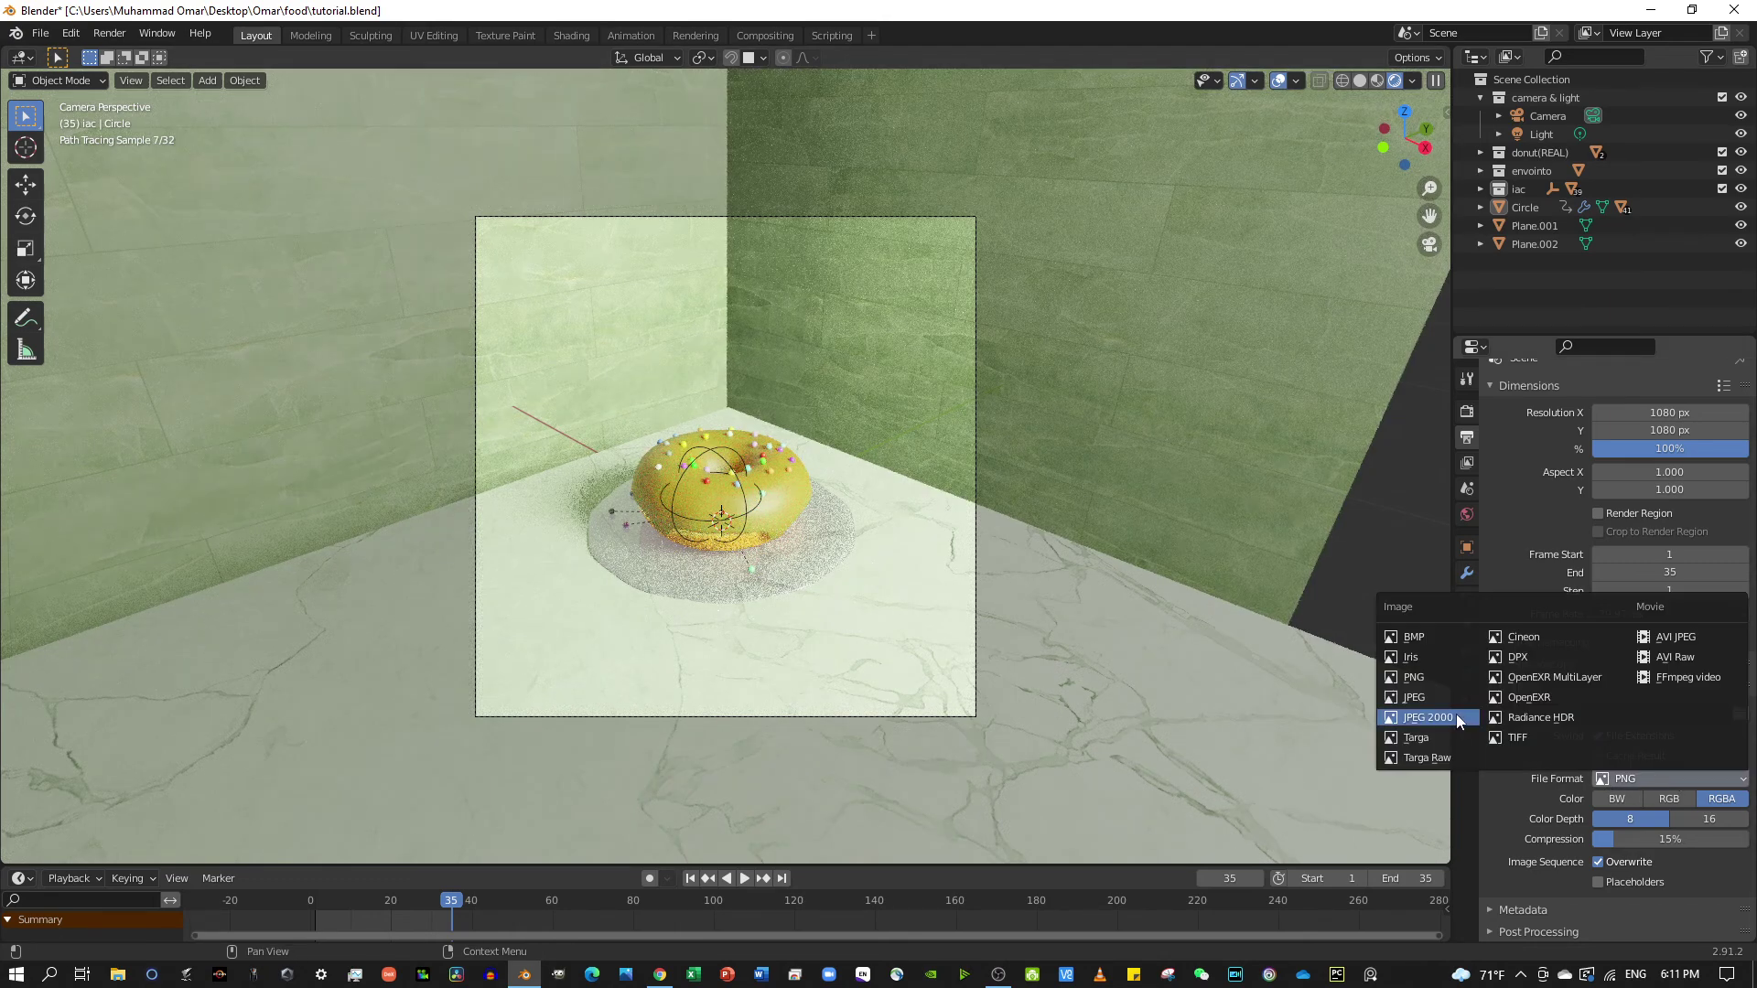
{"action": "left_click", "coordinate": [1428, 677]}
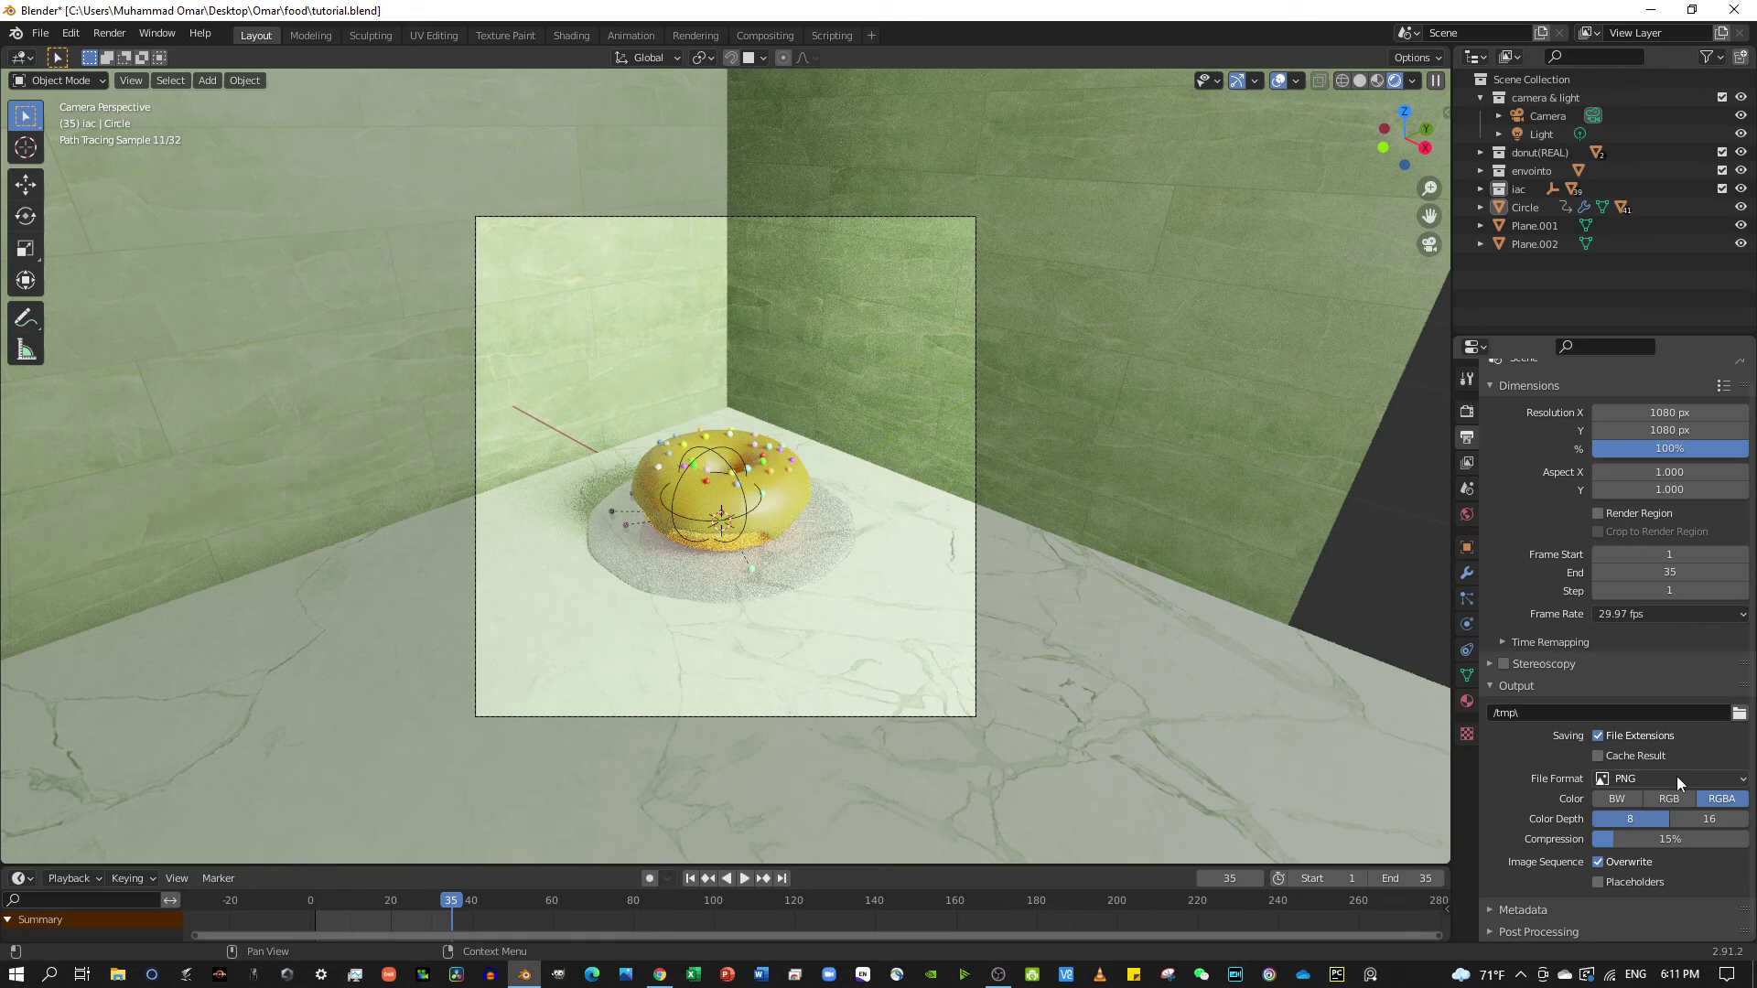
{"action": "left_click", "coordinate": [1738, 713]}
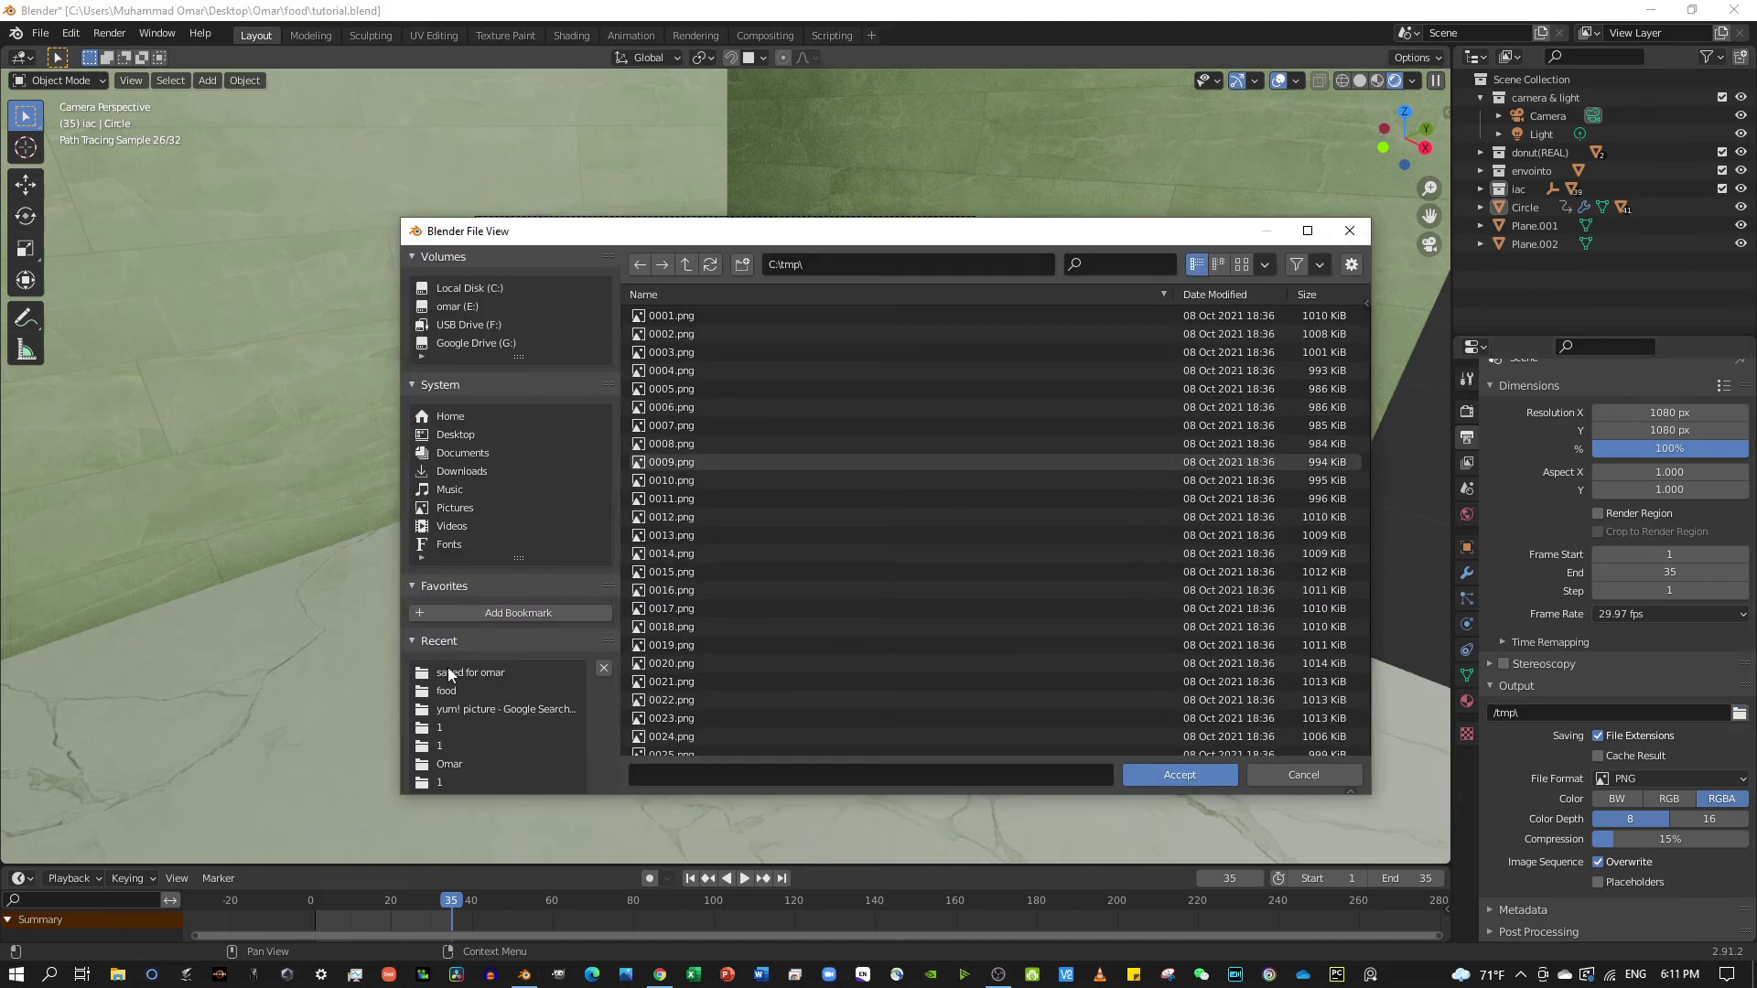
Create a new folder named 'Blender_tutorial' inside the recently used saved folder.
{"action": "left_click", "coordinate": [472, 674]}
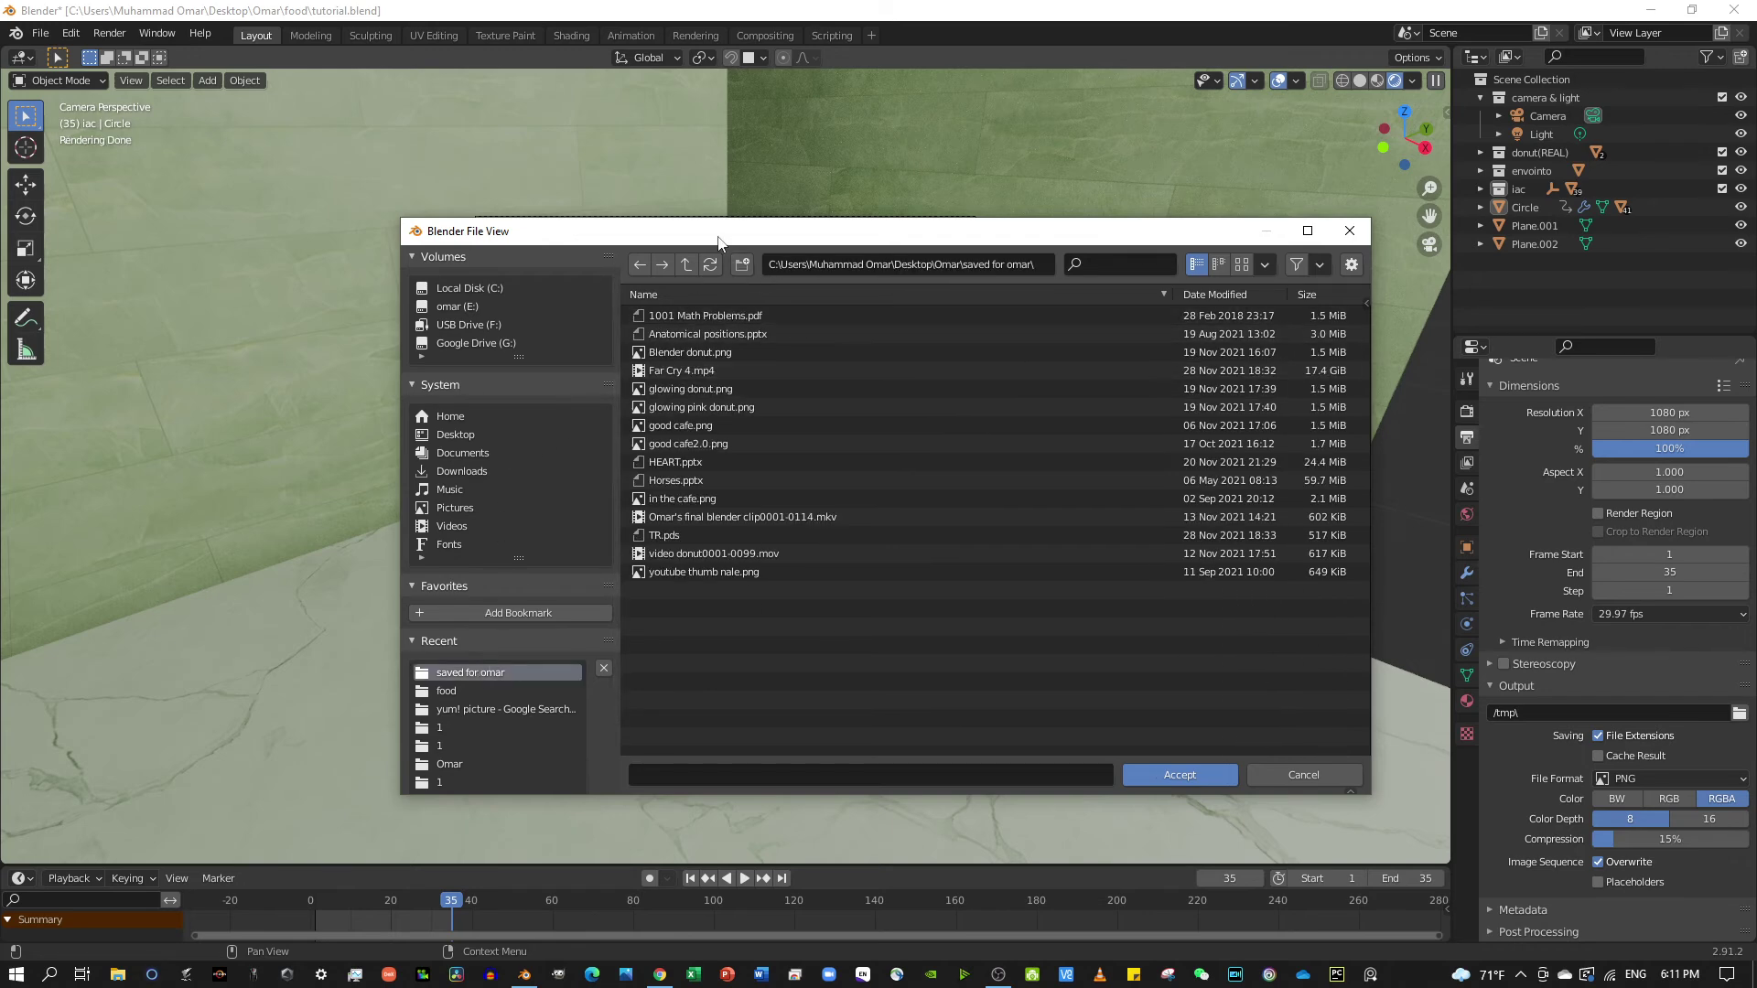
{"action": "left_click", "coordinate": [742, 264]}
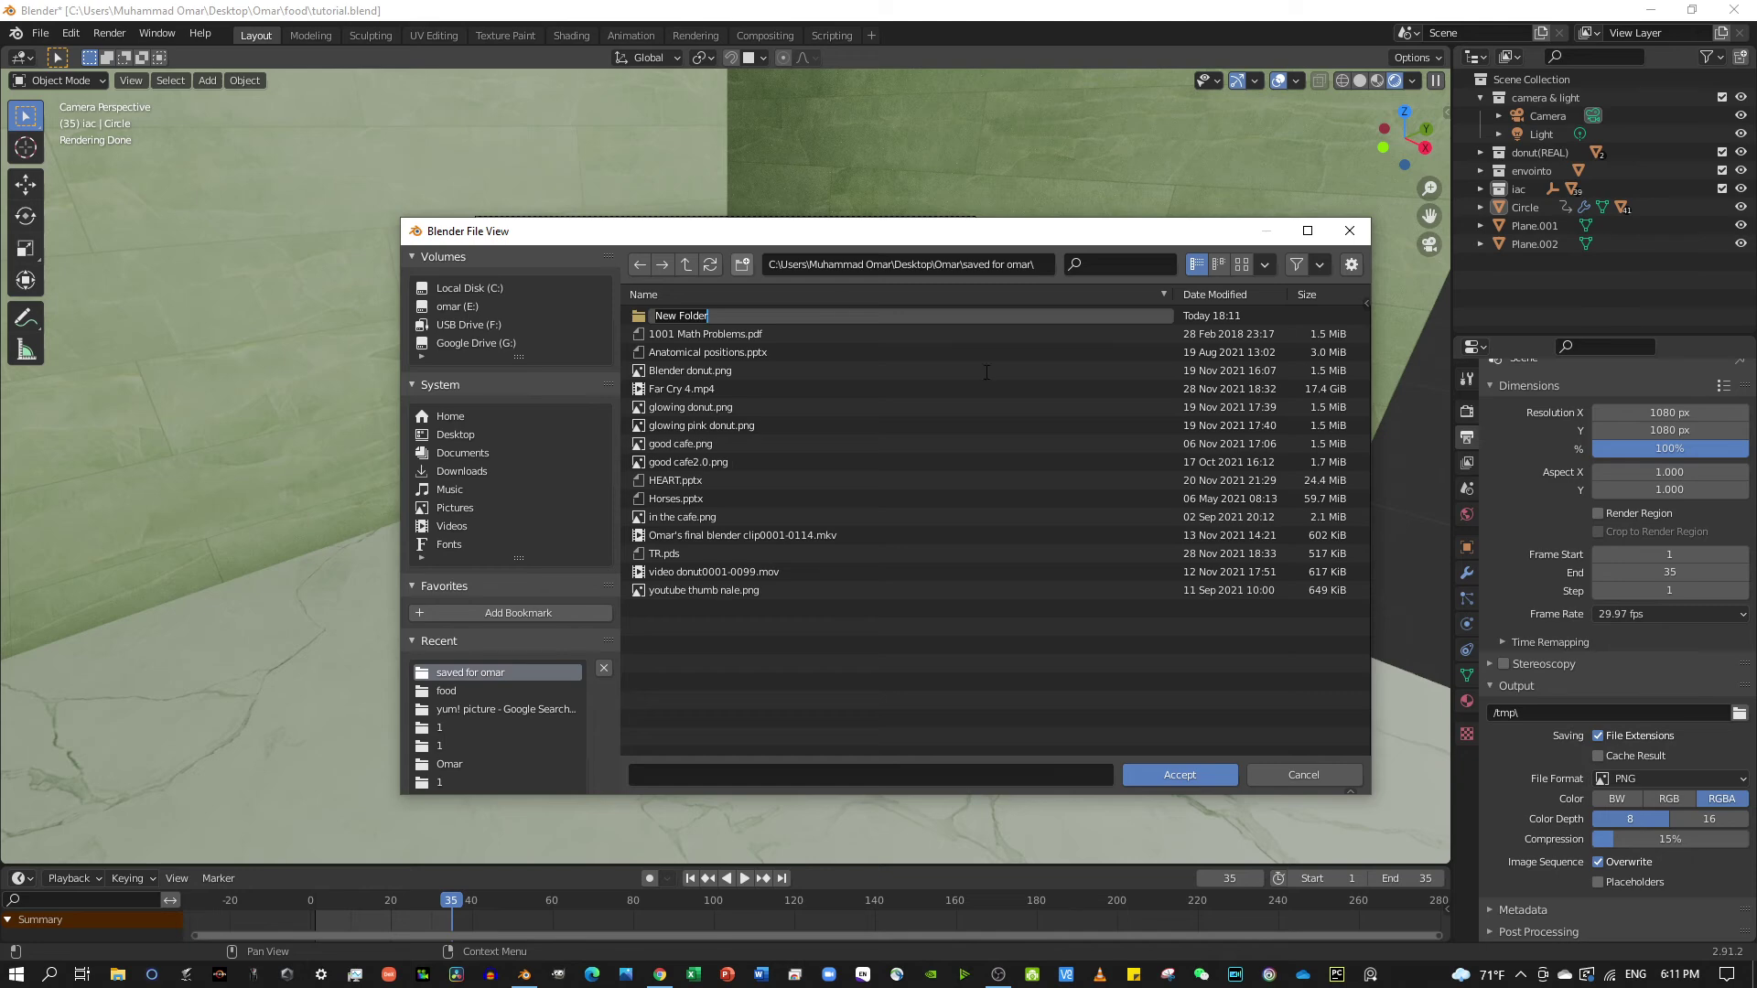
{"action": "key", "text": "BackSpace"}
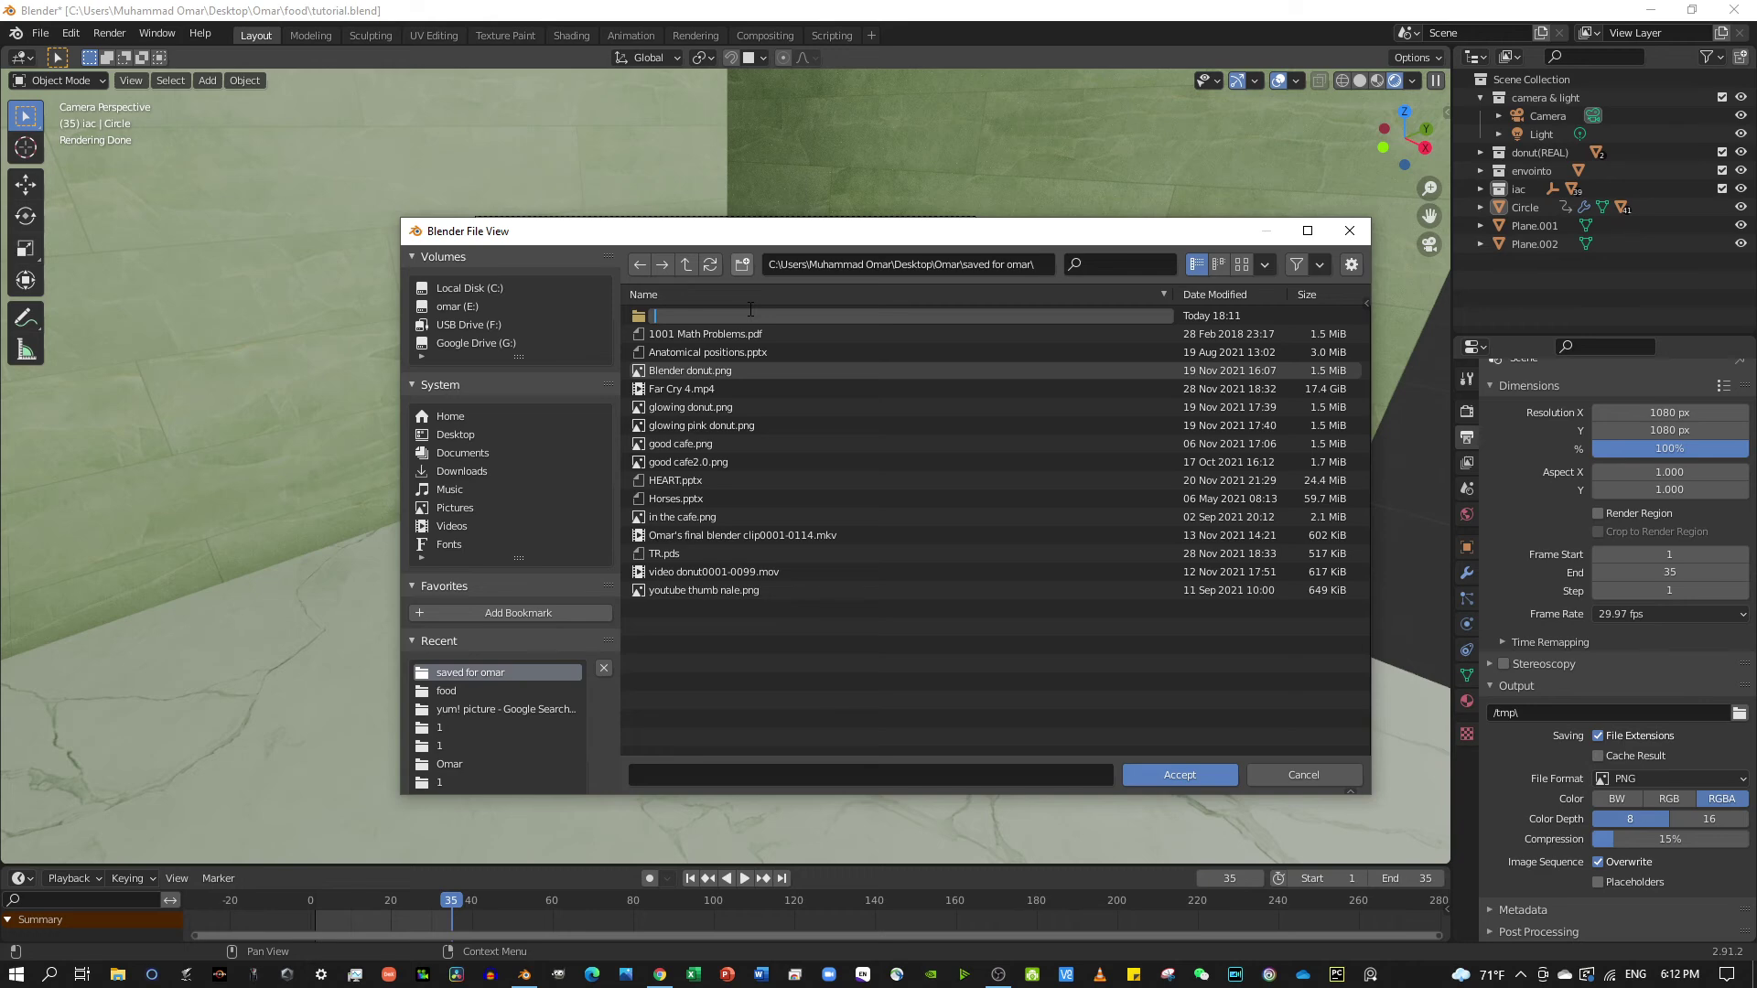
{"action": "type", "text": "Blende"}
{"action": "type", "text": "r tut"}
{"action": "key", "text": "BackSpace"}
{"action": "key", "text": "BackSpace"}
{"action": "type", "text": "t"}
{"action": "type", "text": "orial"}
{"action": "type", "text": " O"}
{"action": "type", "text": "AR"}
{"action": "key", "text": "Return"}
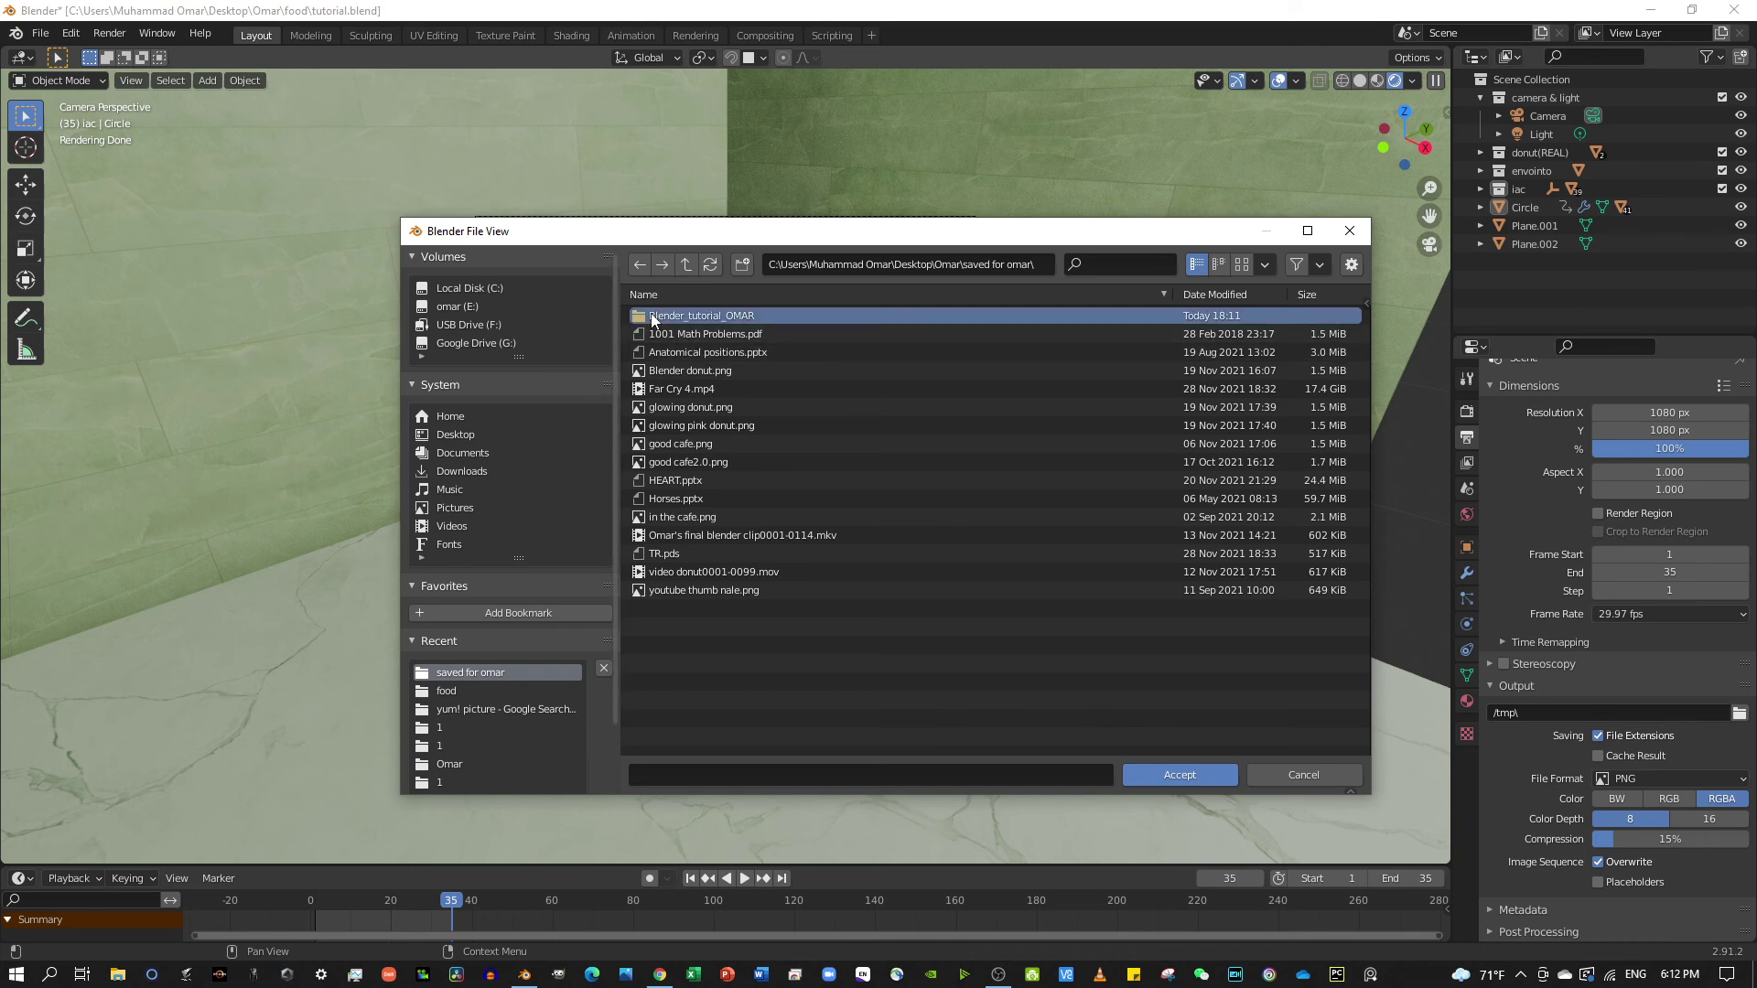
Inside the tutorial folder, create a 'frames (35)' folder and open it.
{"action": "double_click", "coordinate": [659, 316]}
{"action": "left_click", "coordinate": [741, 264]}
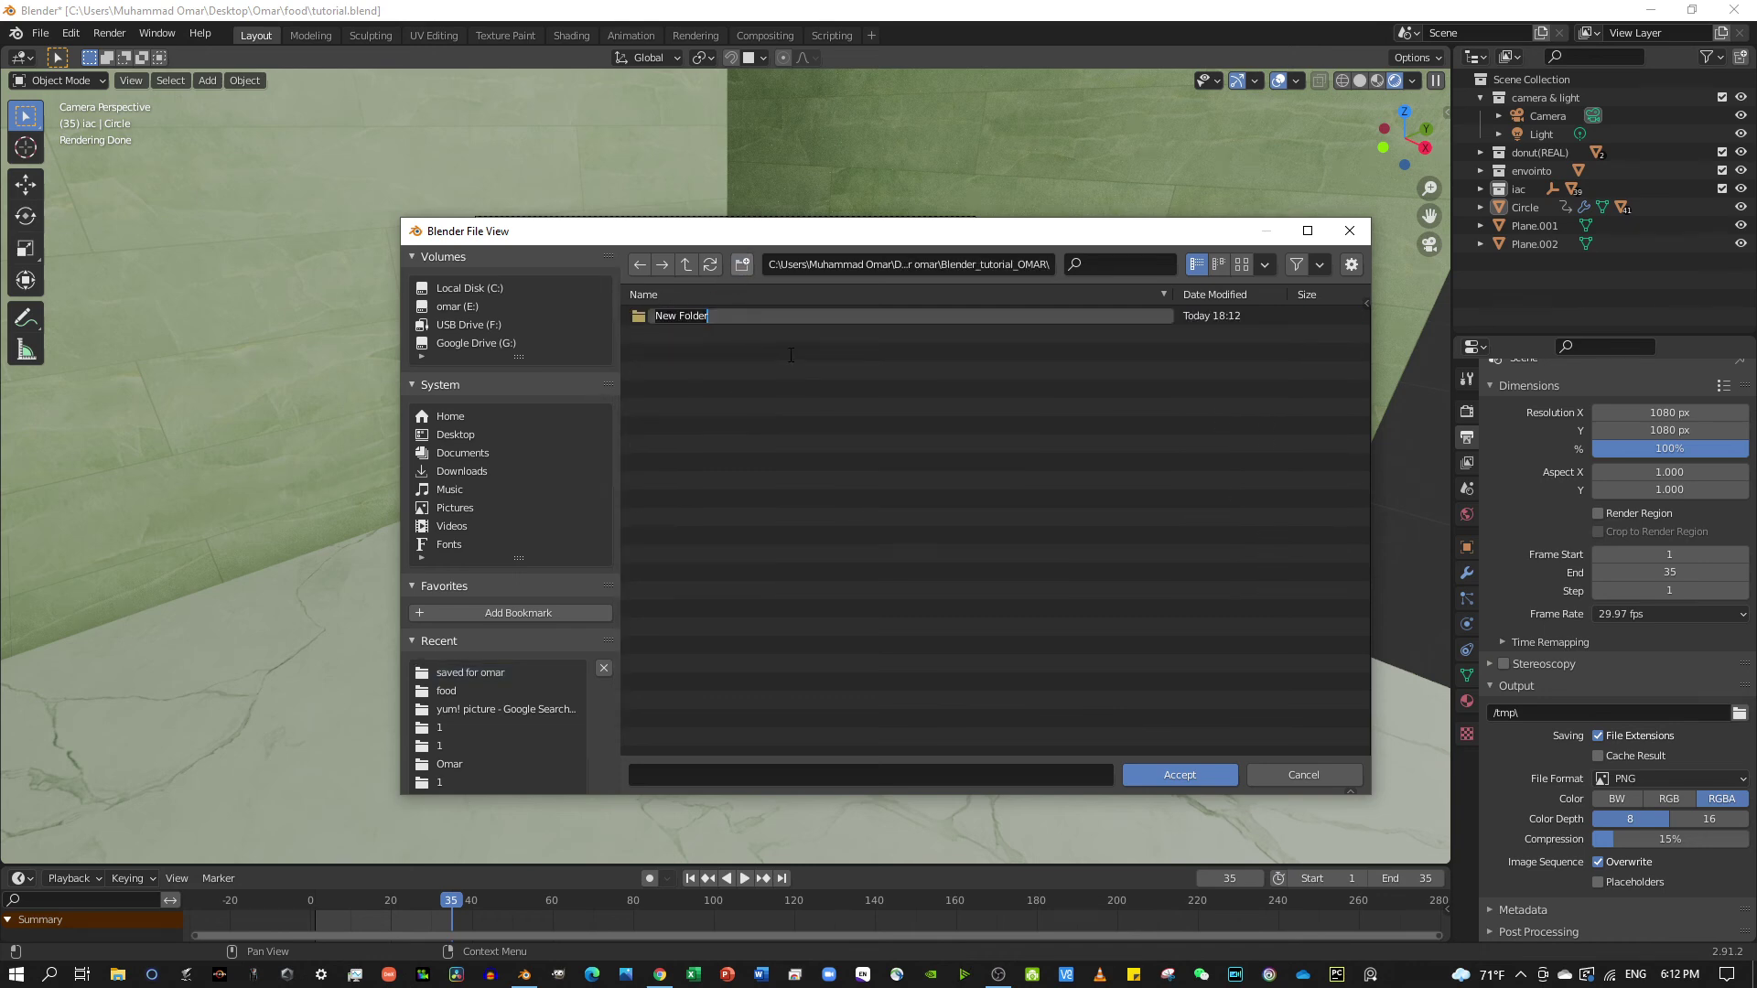
{"action": "key", "text": "BackSpace"}
{"action": "type", "text": "ames ("}
{"action": "type", "text": "35"}
{"action": "key", "text": "Return"}
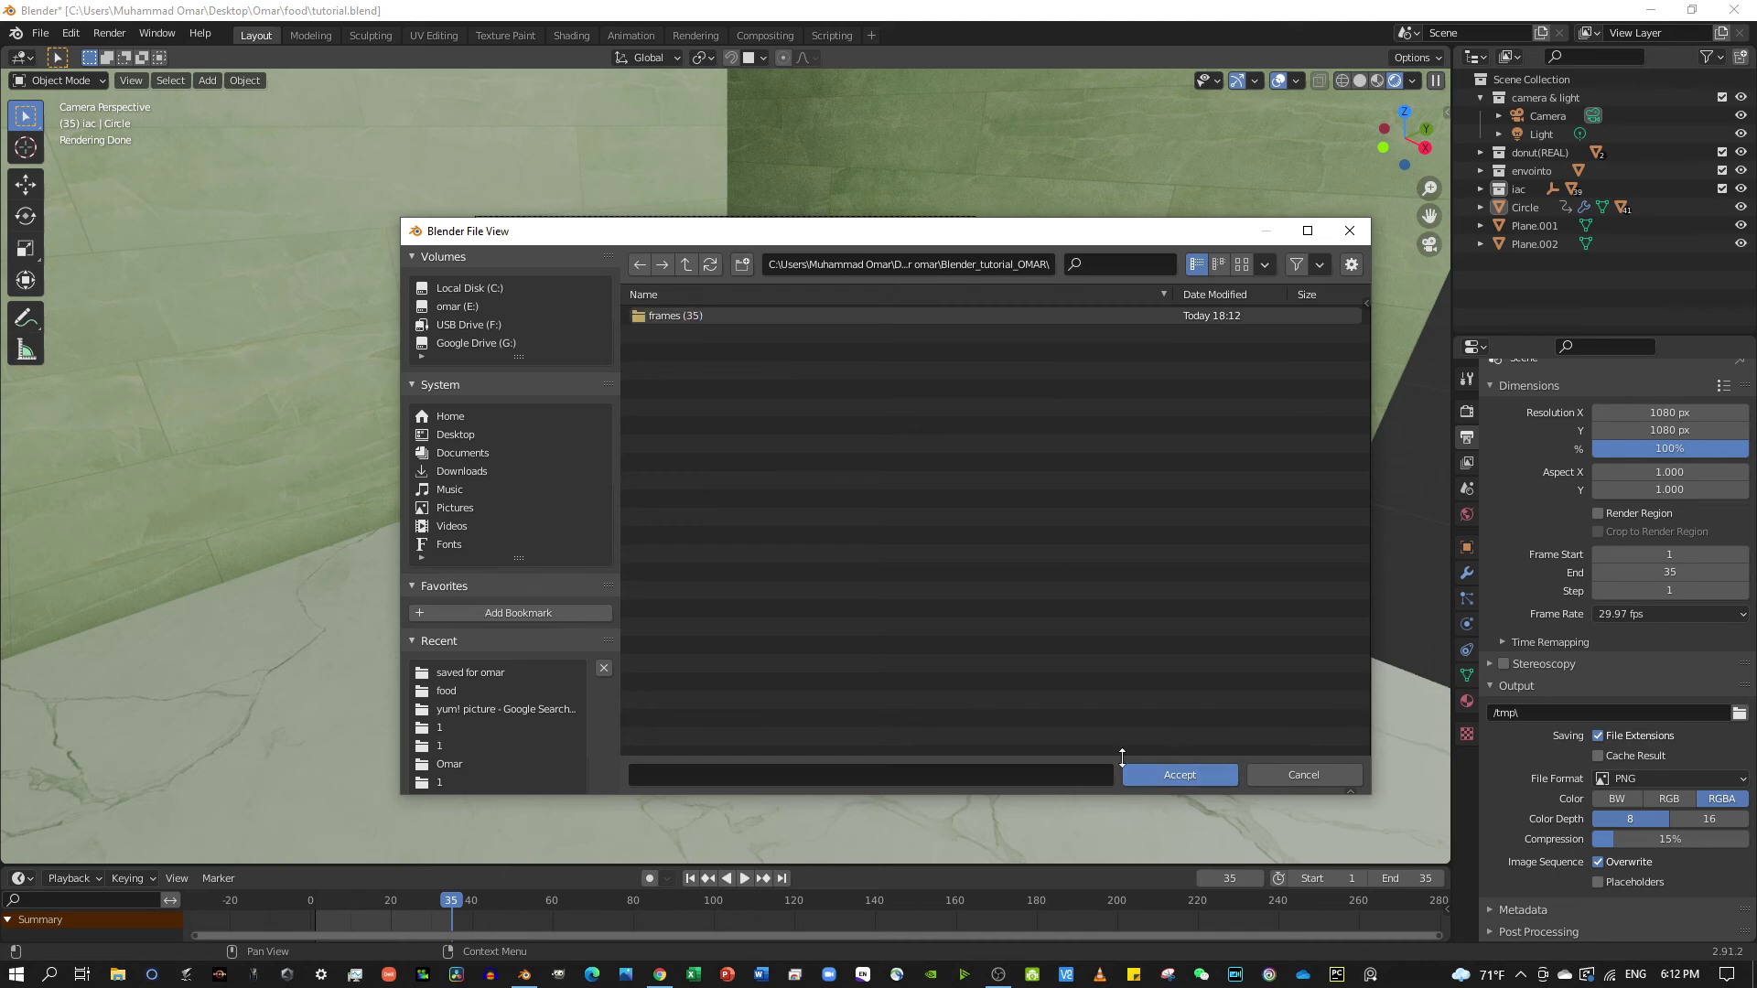
{"action": "left_click", "coordinate": [693, 316]}
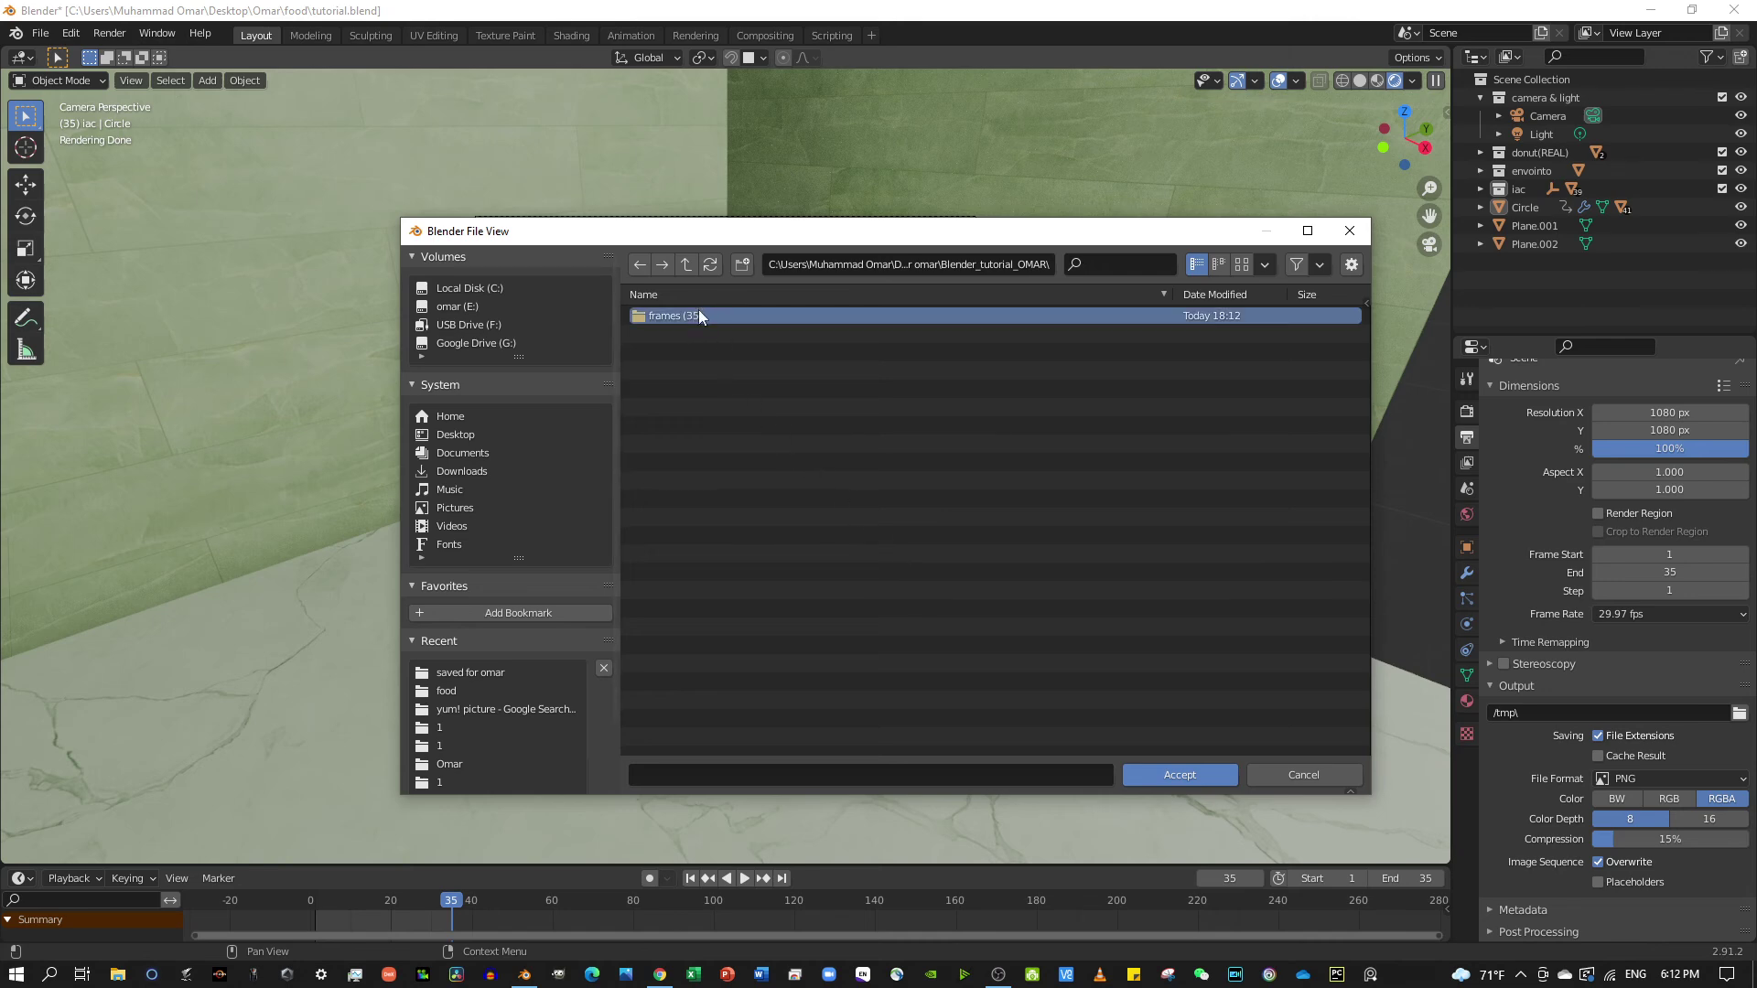
{"action": "double_click", "coordinate": [671, 317]}
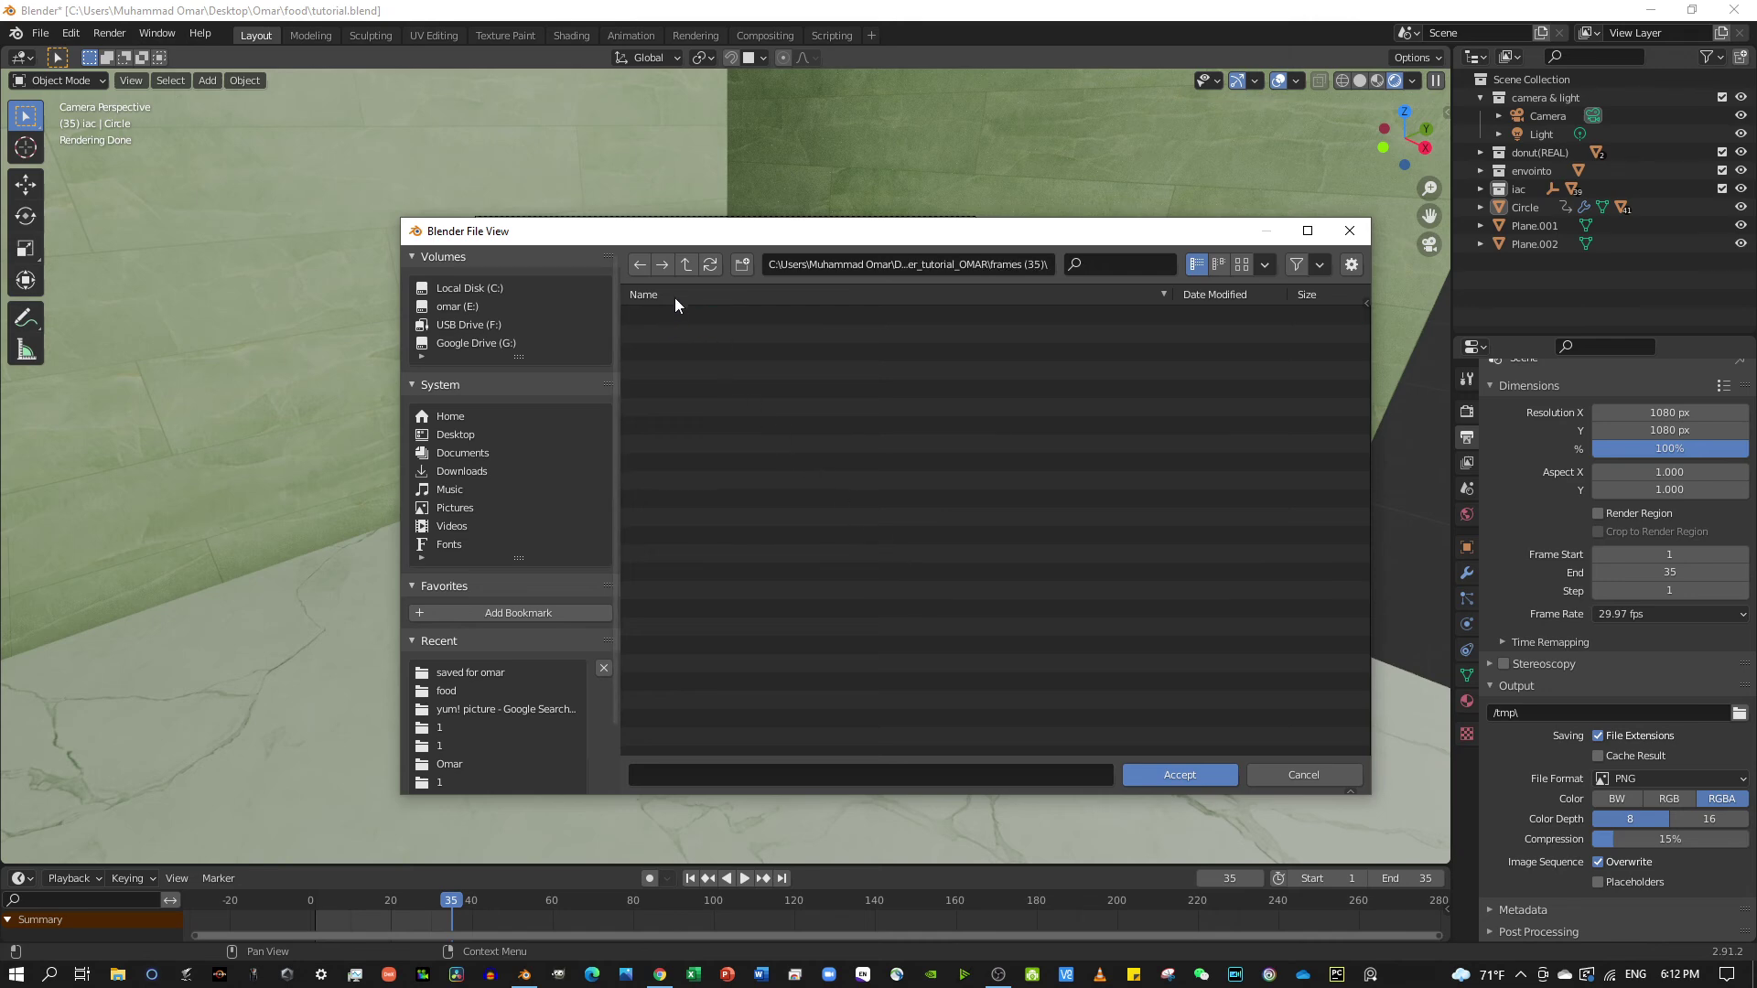
Create folder '1' inside 'frames (35)' and accept it as the render output location.
{"action": "left_click", "coordinate": [742, 265]}
{"action": "key", "text": "BackSpace"}
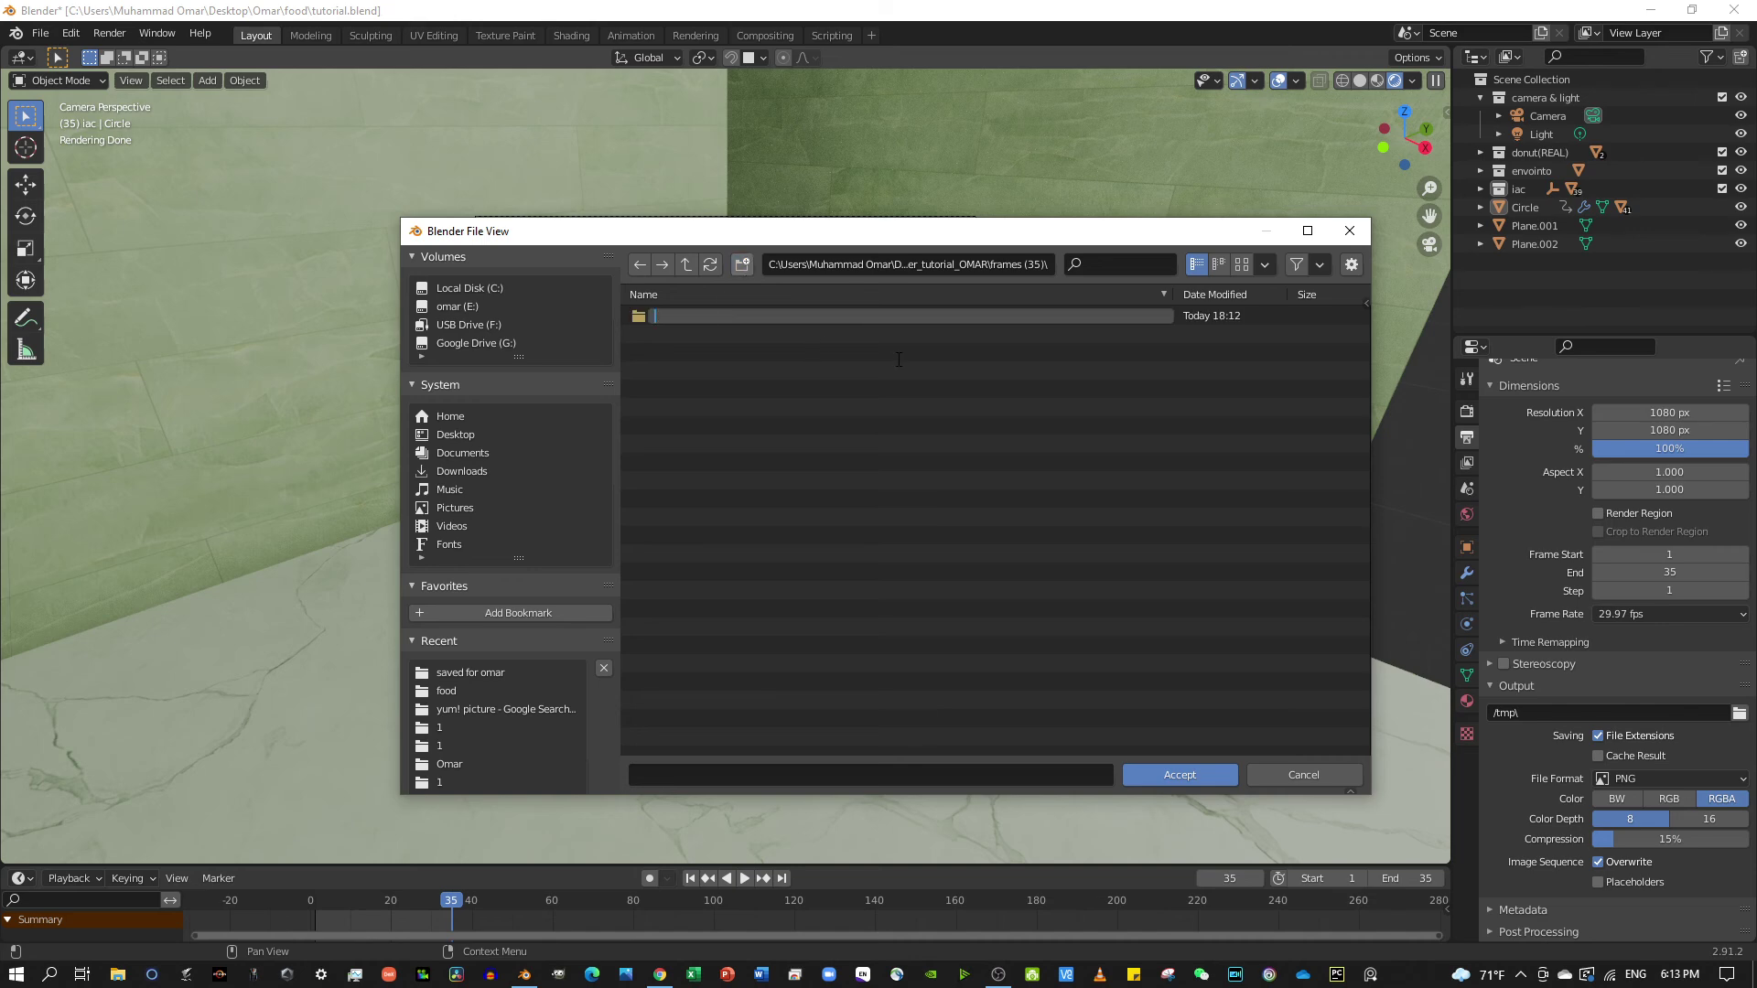
{"action": "type", "text": "1"}
{"action": "key", "text": "Return"}
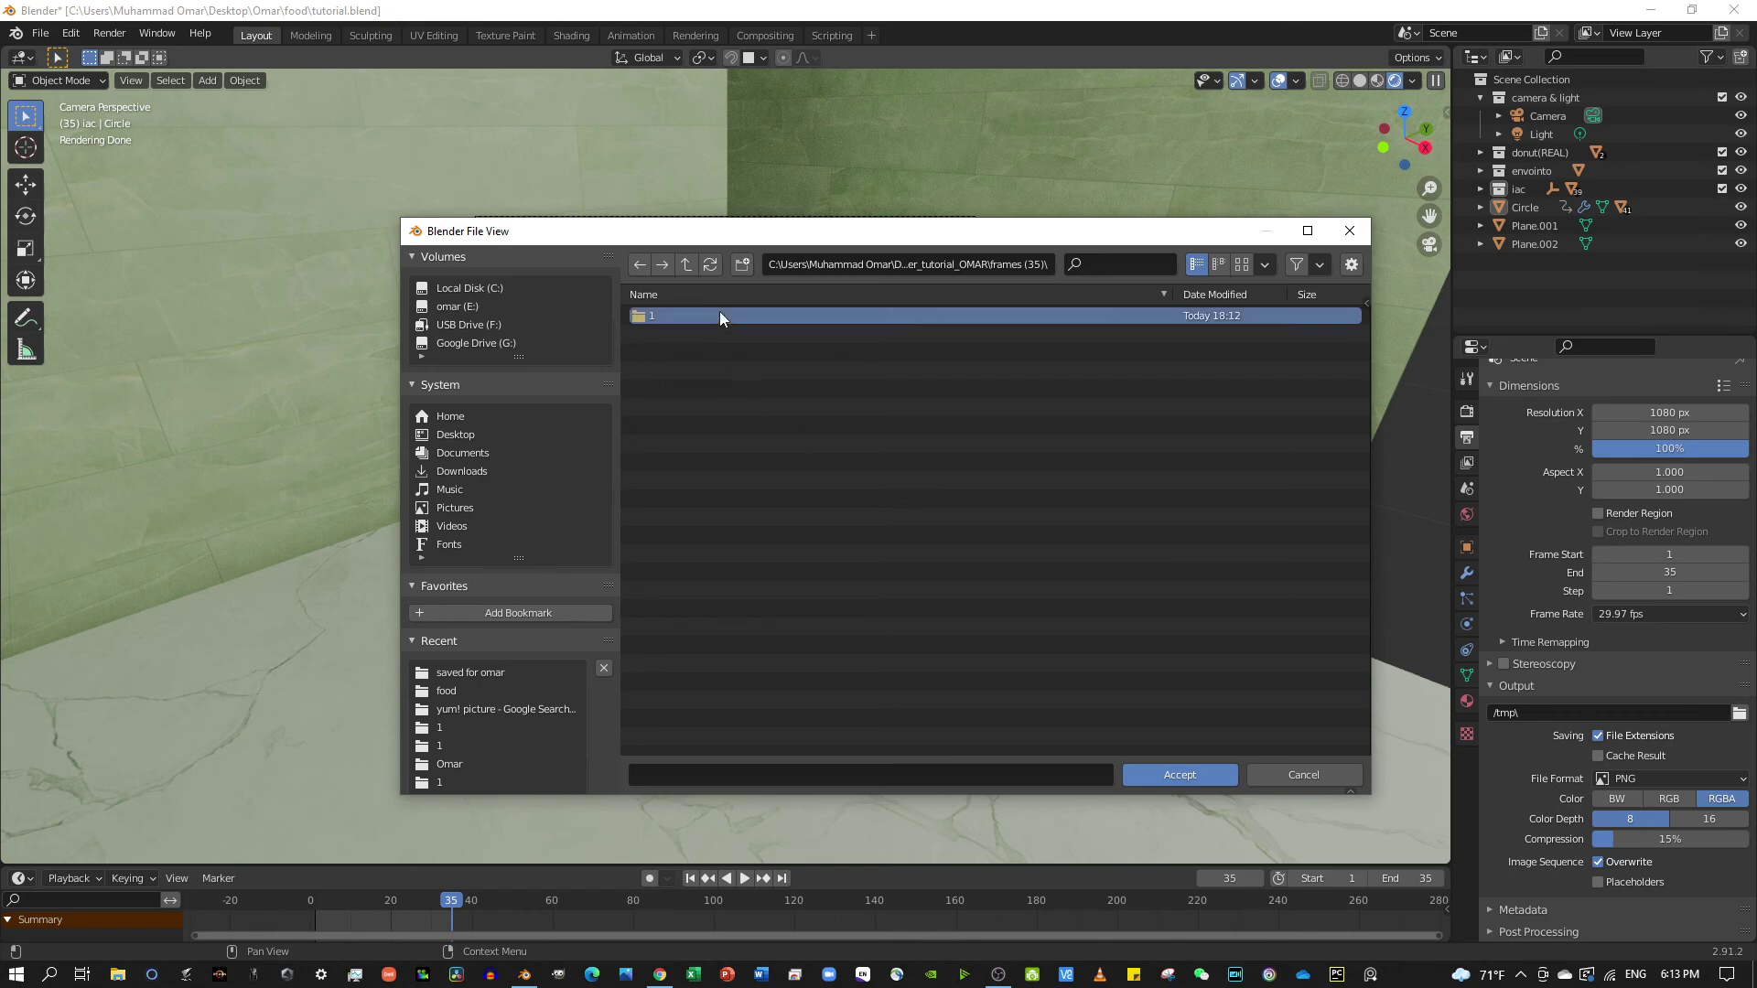
{"action": "double_click", "coordinate": [719, 315]}
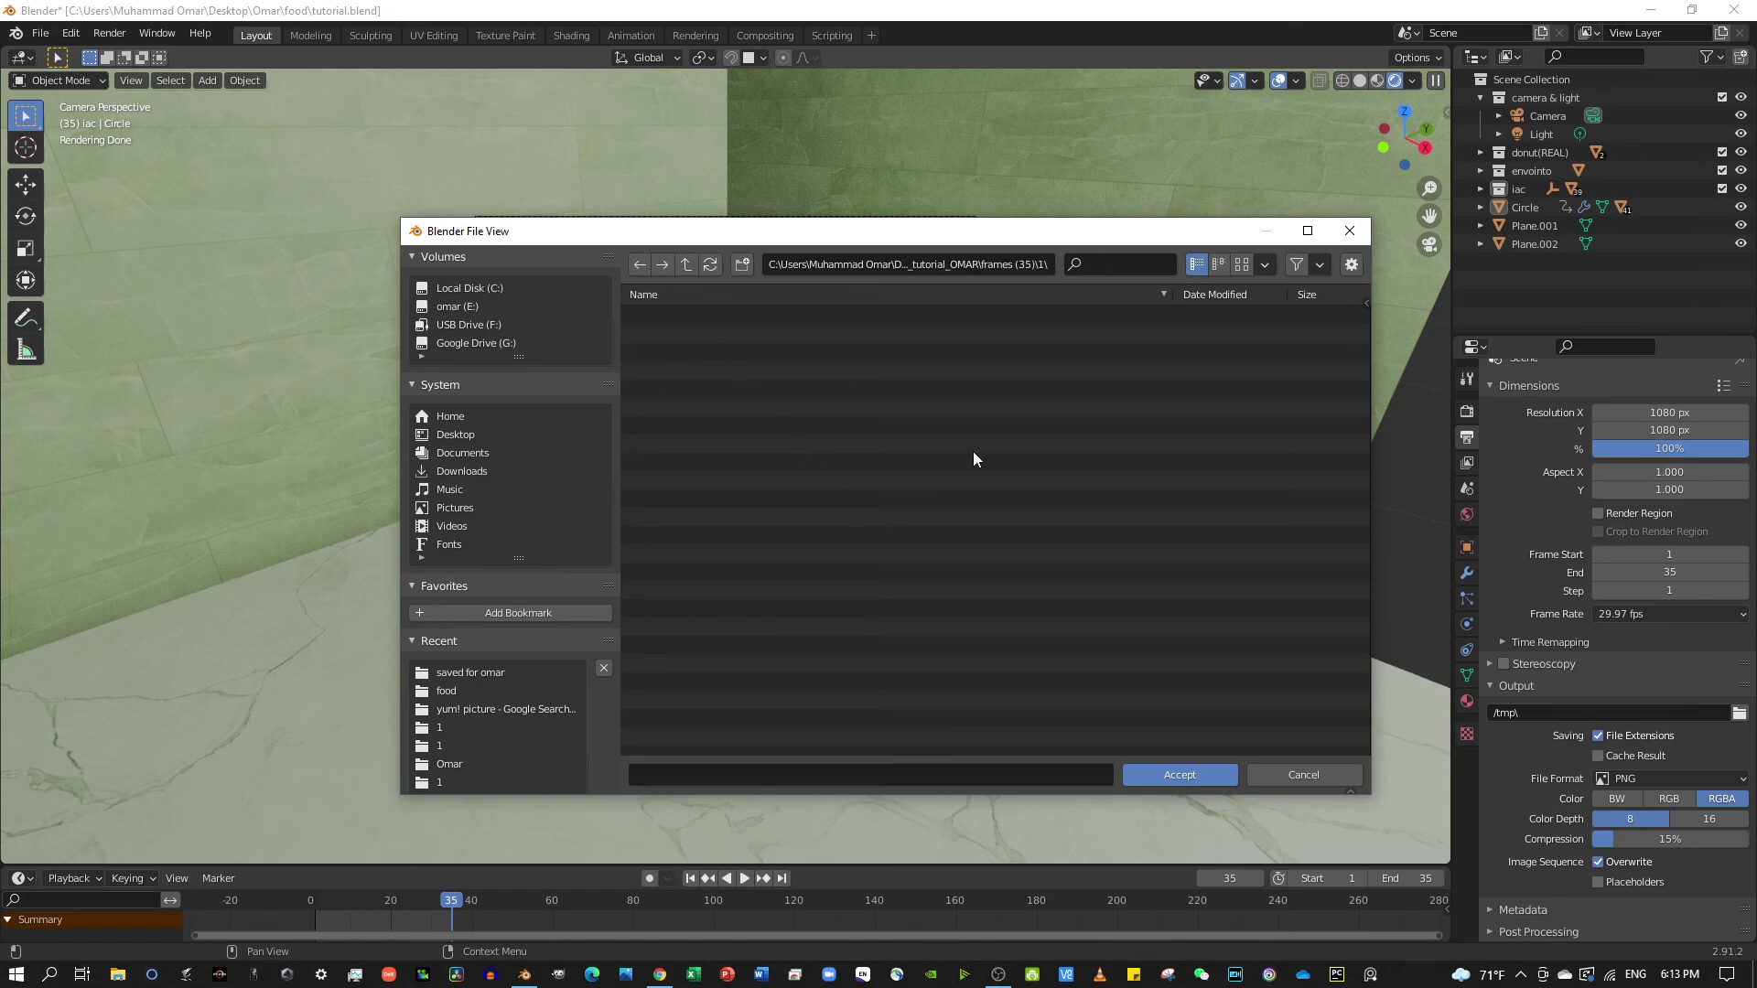
{"action": "left_click", "coordinate": [1195, 776]}
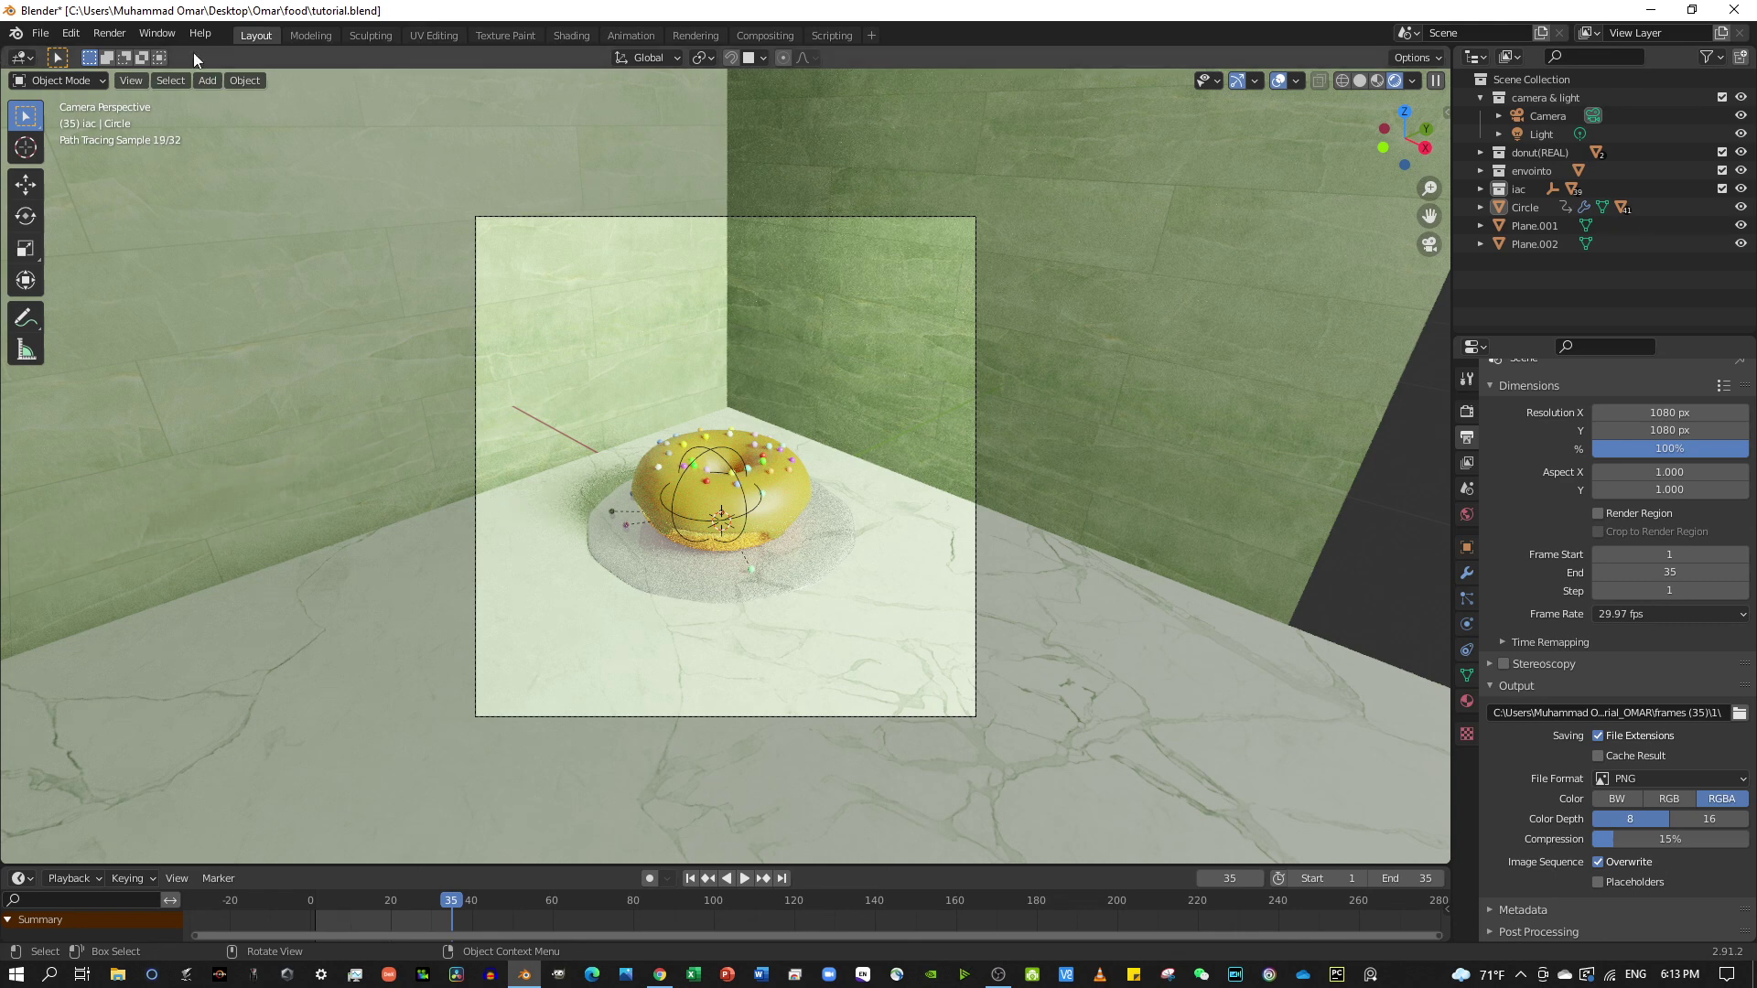
Start Render Animation (Ctrl+F12) to render frames 1–35 into the new folder.
{"action": "left_click", "coordinate": [96, 37]}
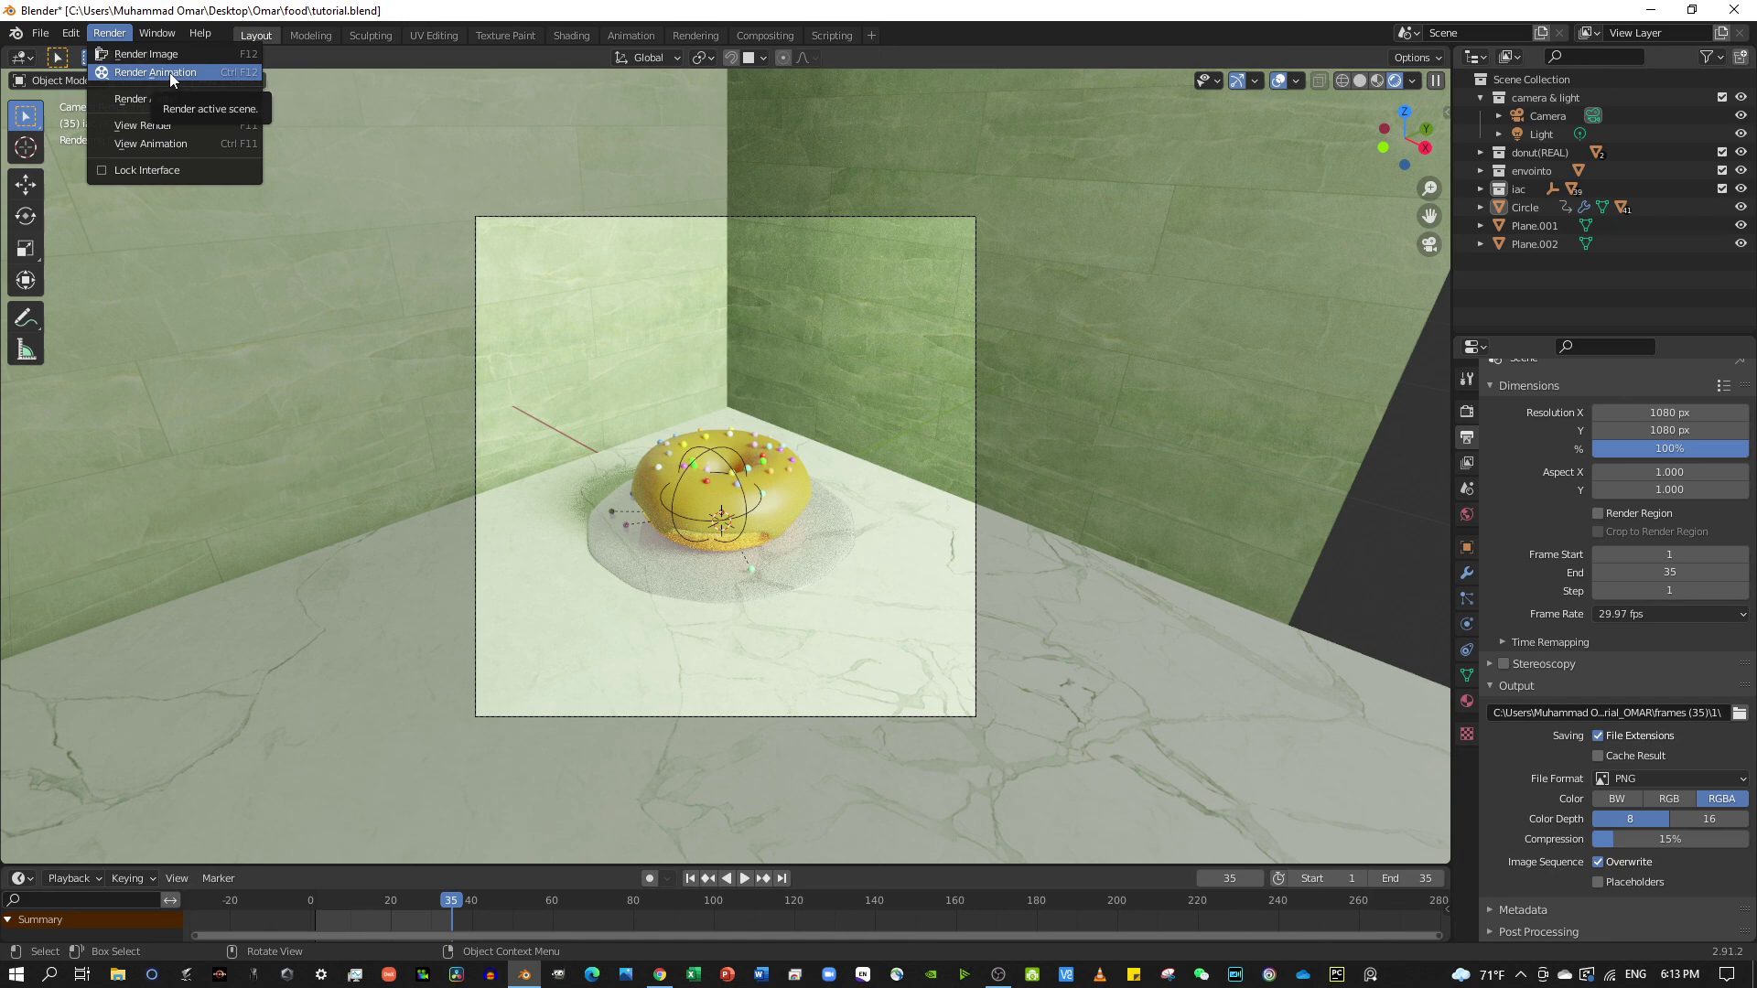
{"action": "left_click", "coordinate": [170, 71]}
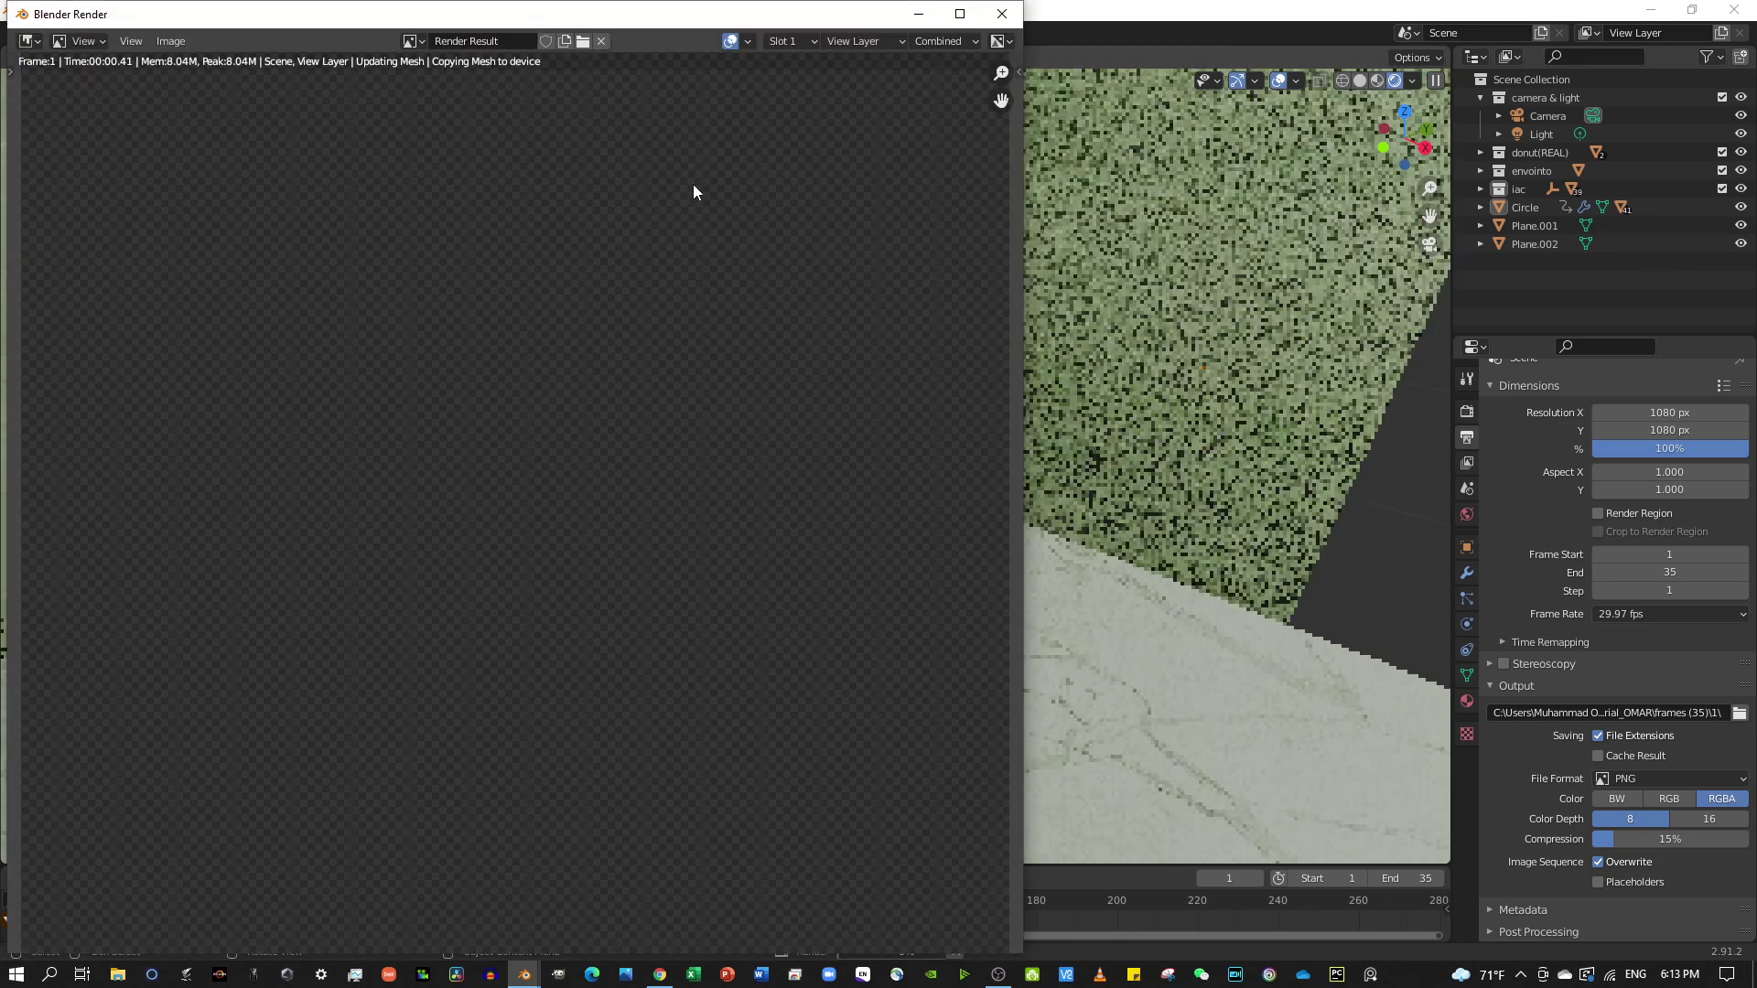